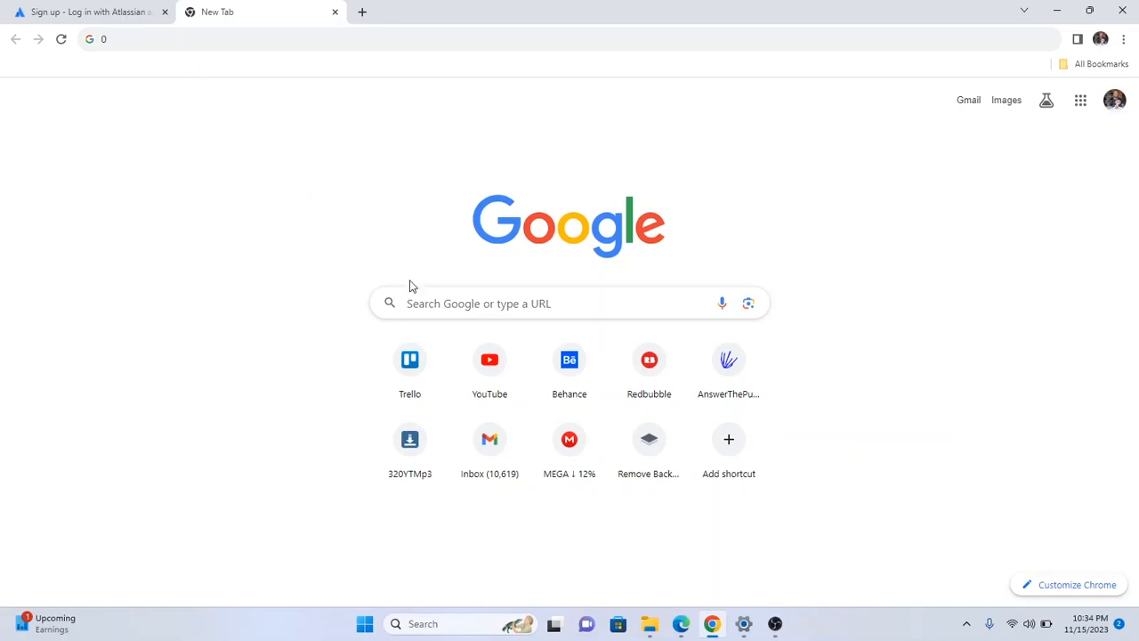
Enter 'trello' as the query in the Google search box on the new tab page.
click(427, 303)
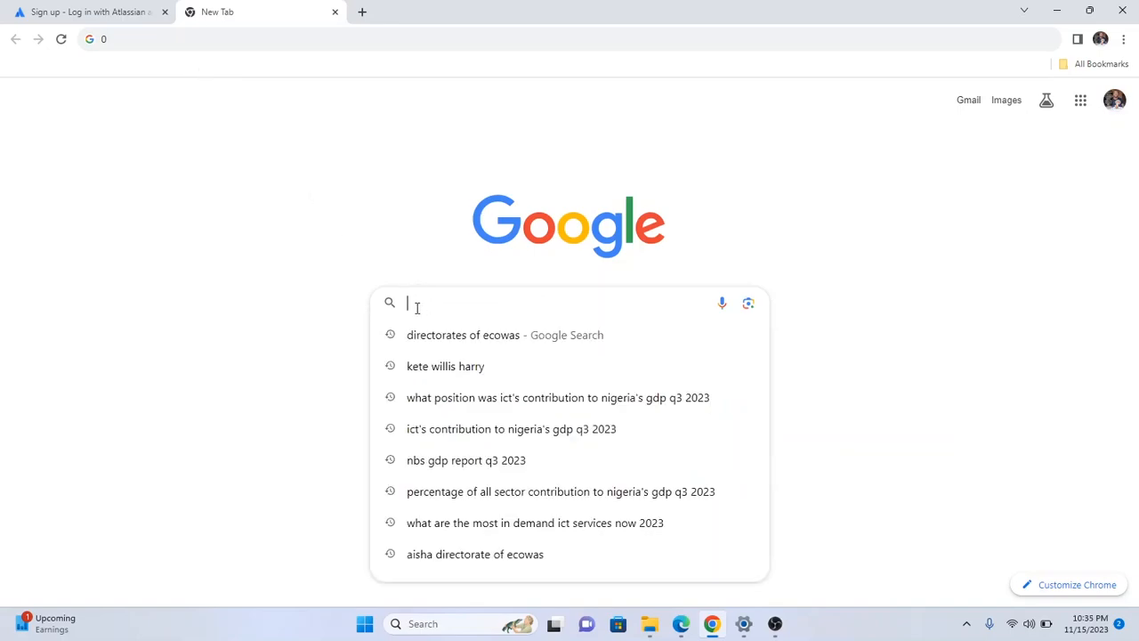
text(trello)
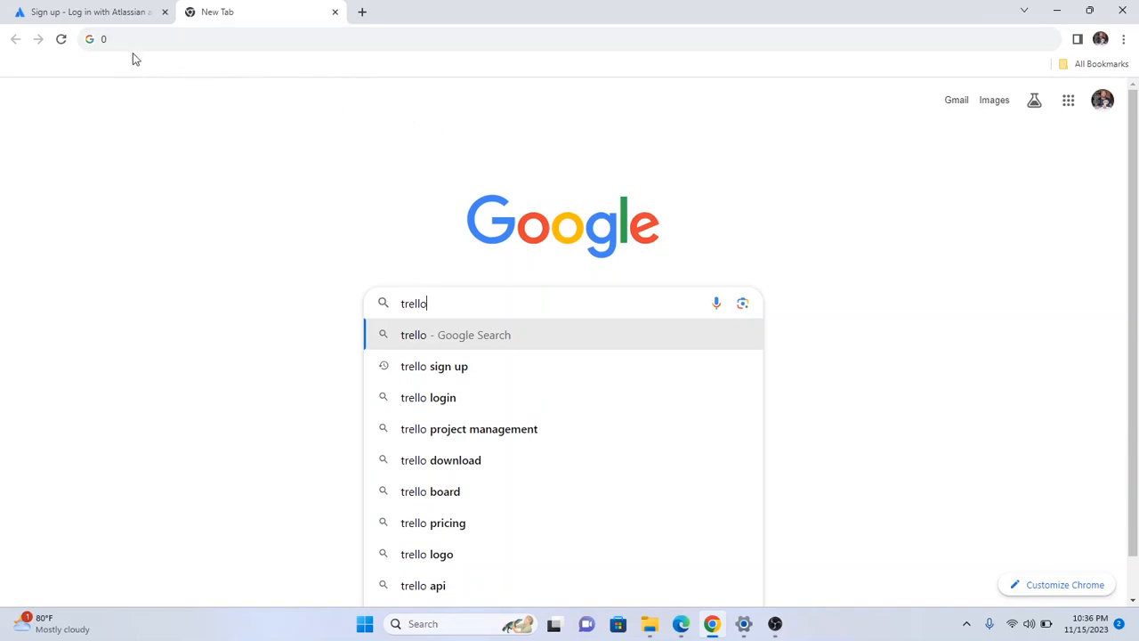
click(111, 39)
key(BackSpace)
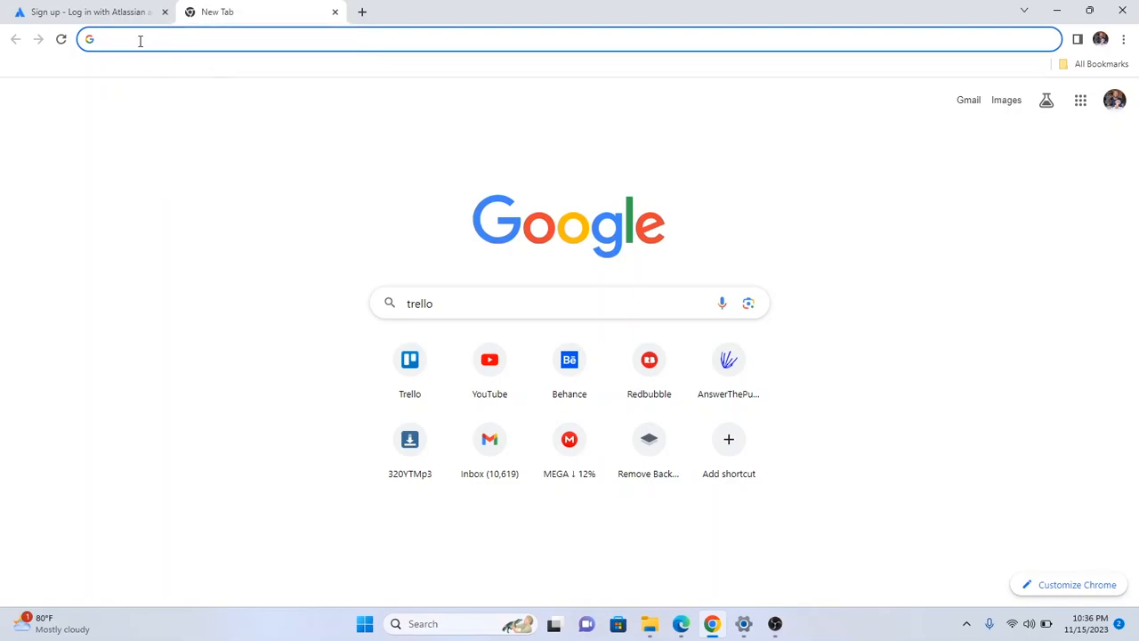
text(w)
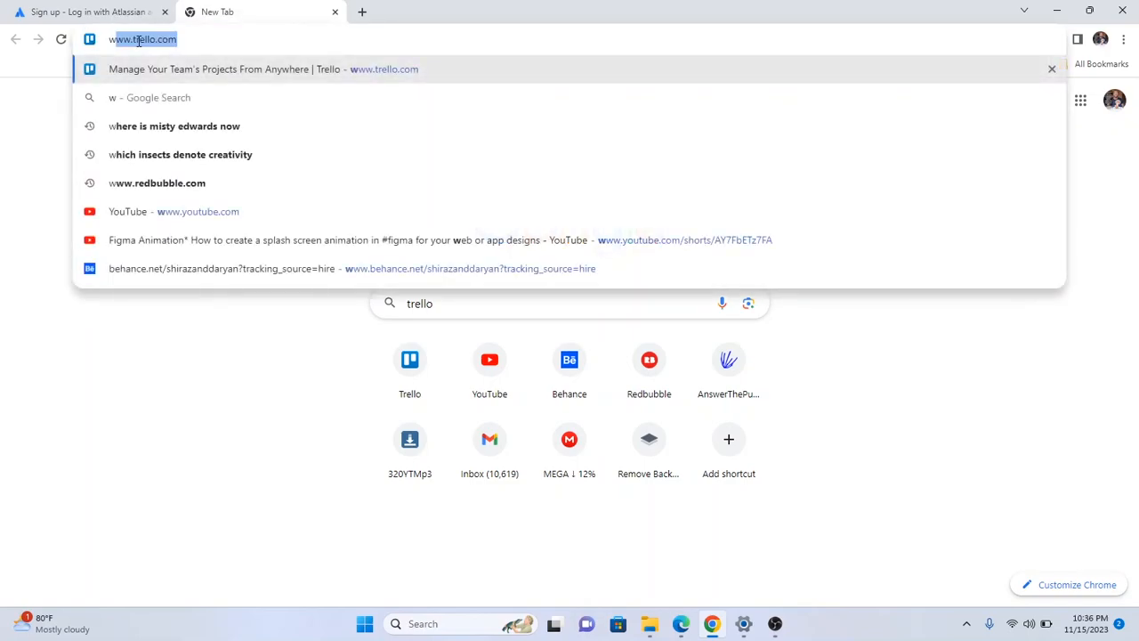
text(ww.trell)
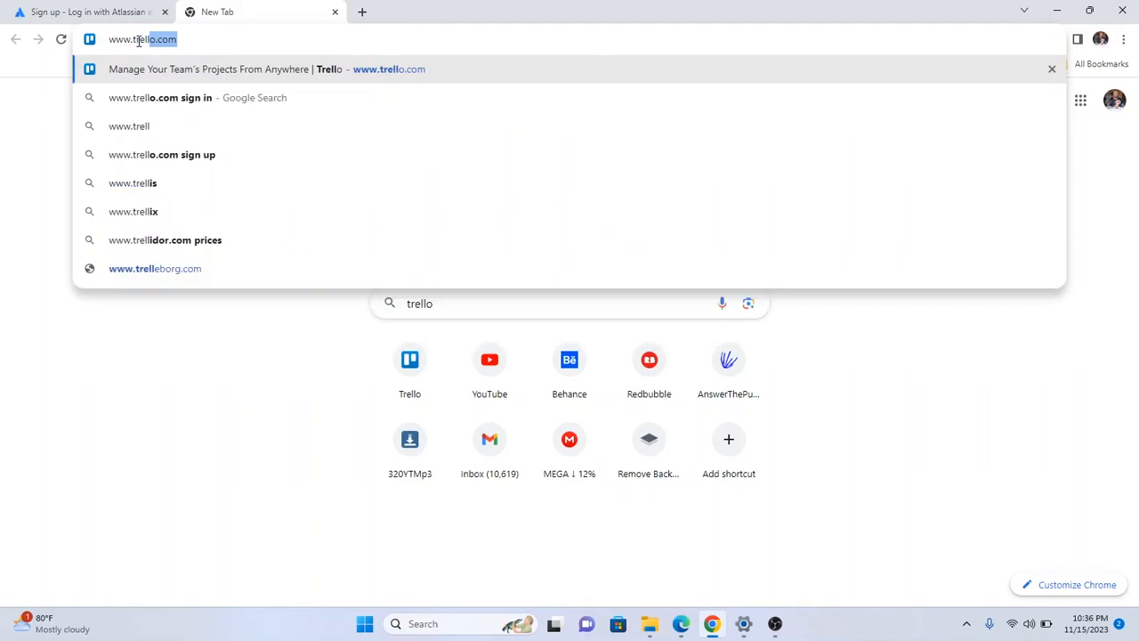
text(o.com)
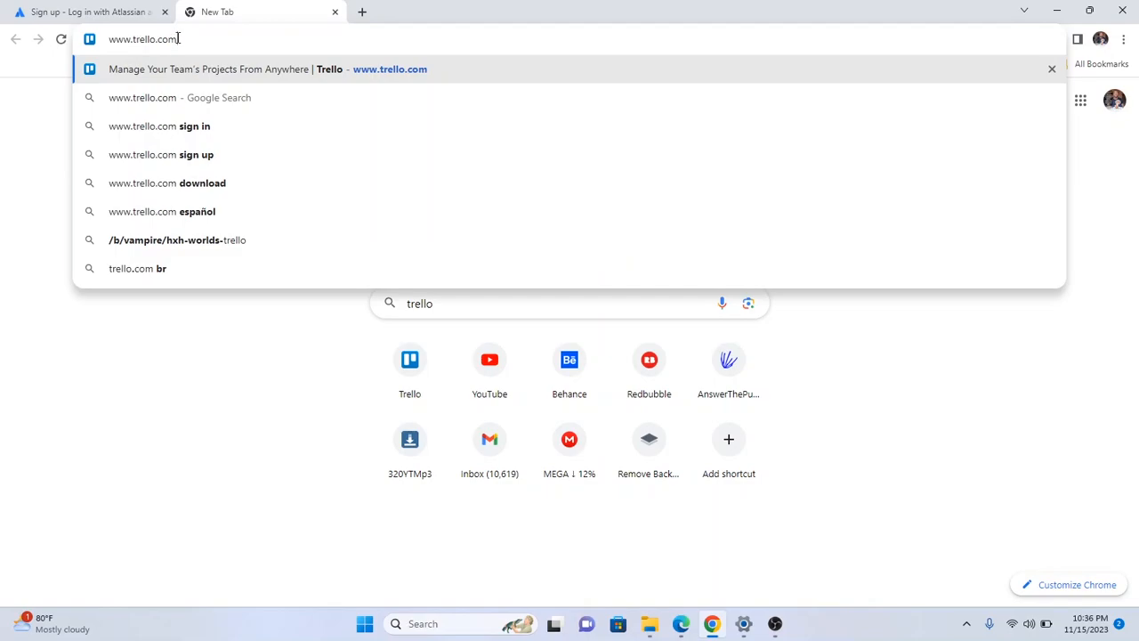
key(Return)
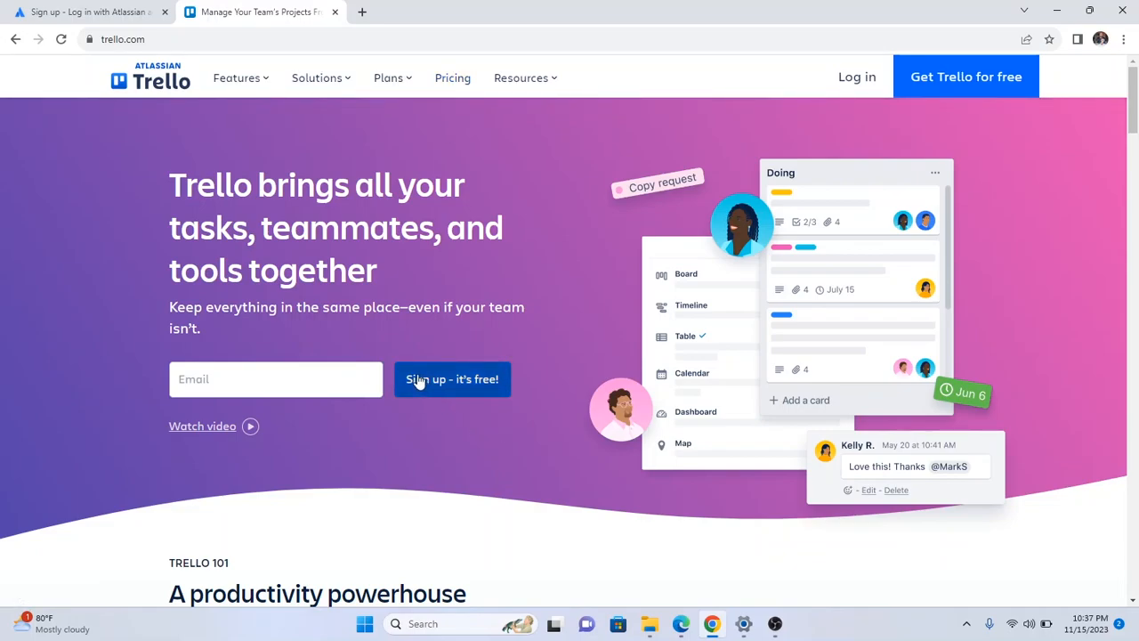
Open Trello's Pricing page and review the Free, Standard, Premium and Enterprise plans at 90% zoom.
click(444, 82)
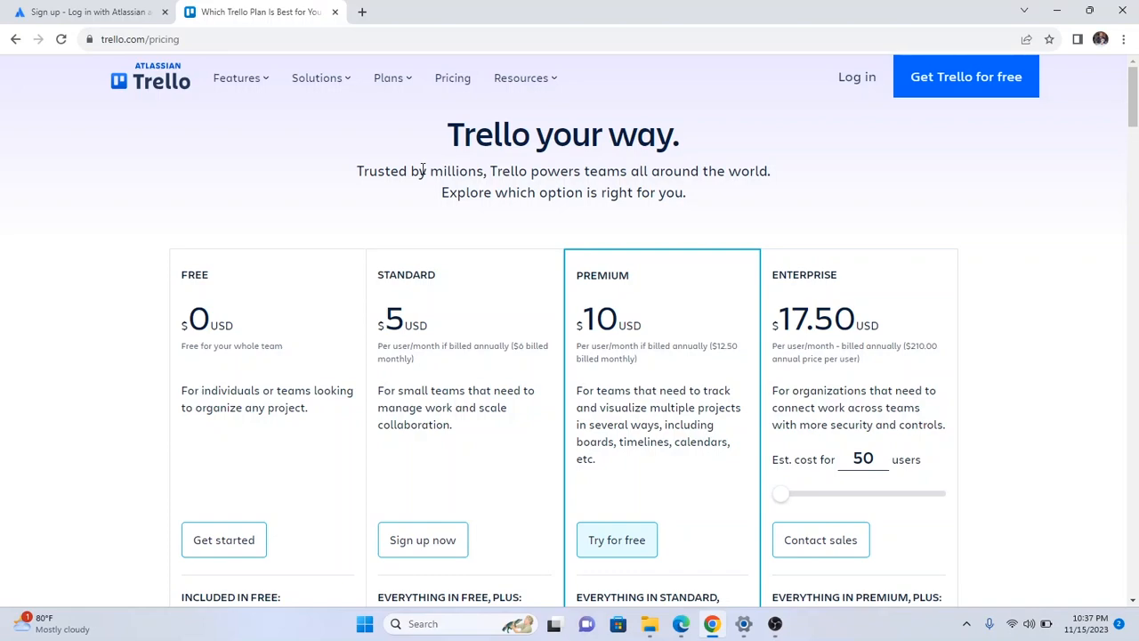
scroll(365, 191, down, 1)
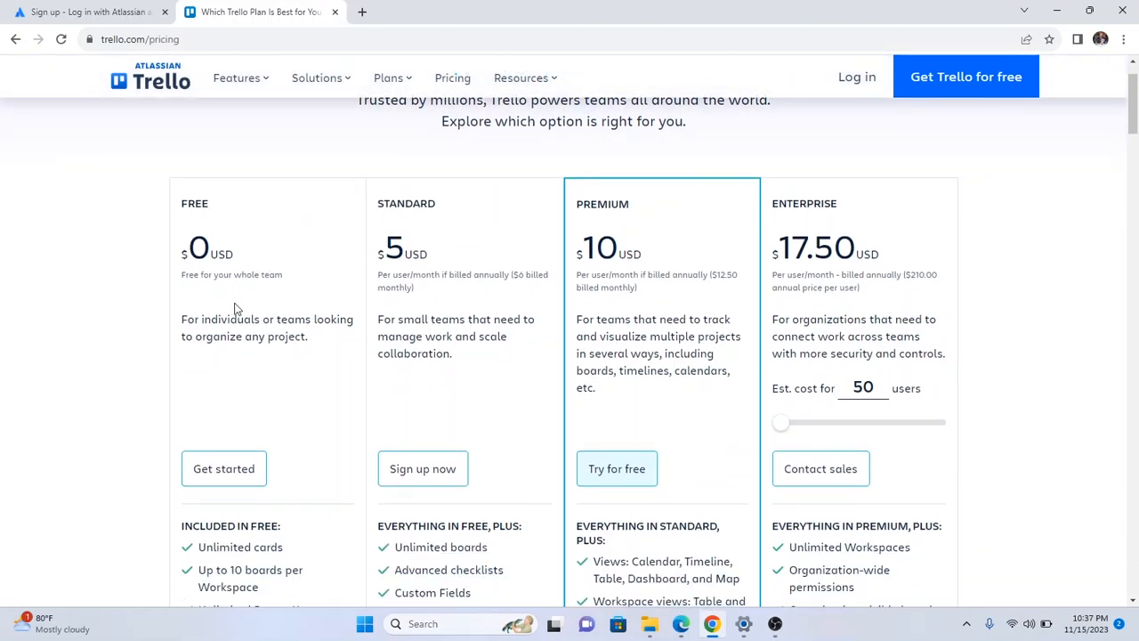
scroll(246, 298, down, 1)
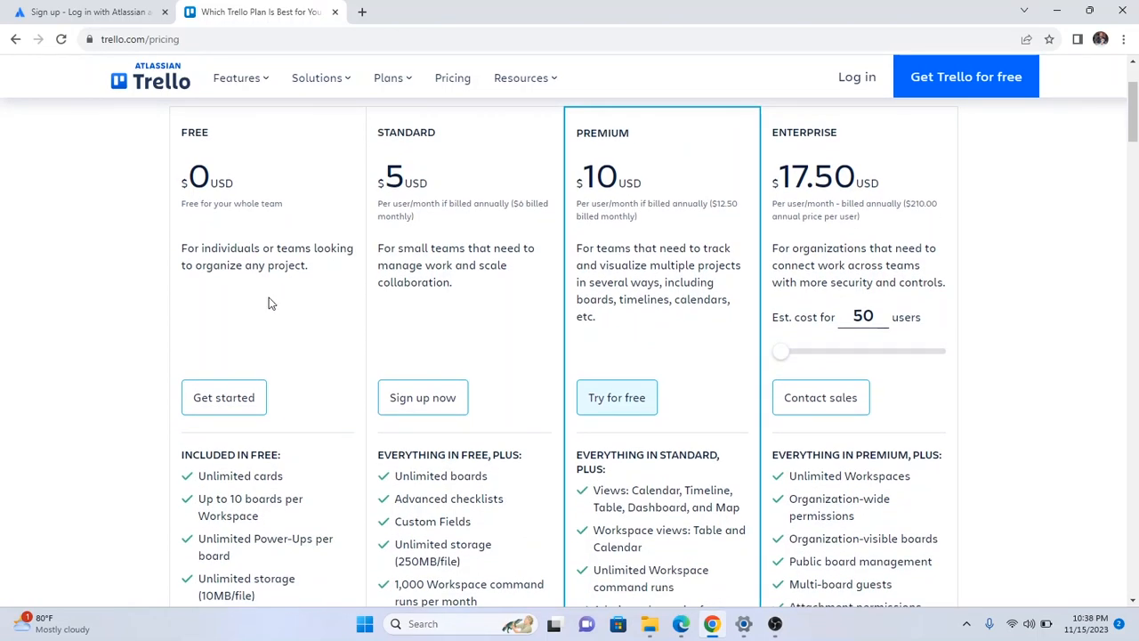
key(ctrl+minus)
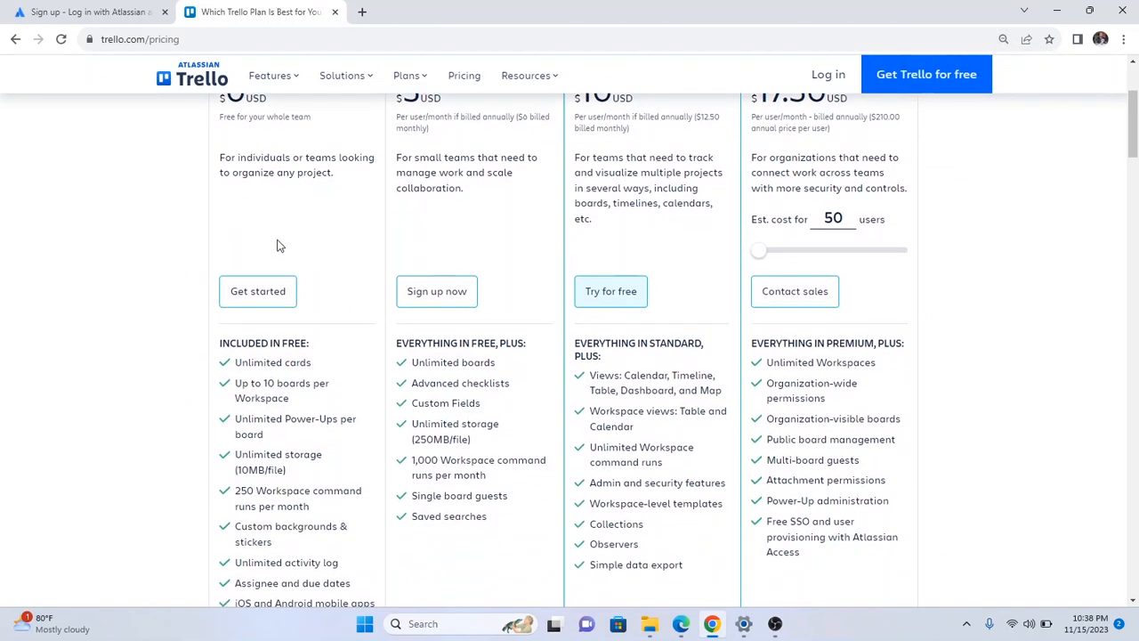
scroll(281, 246, up, 1)
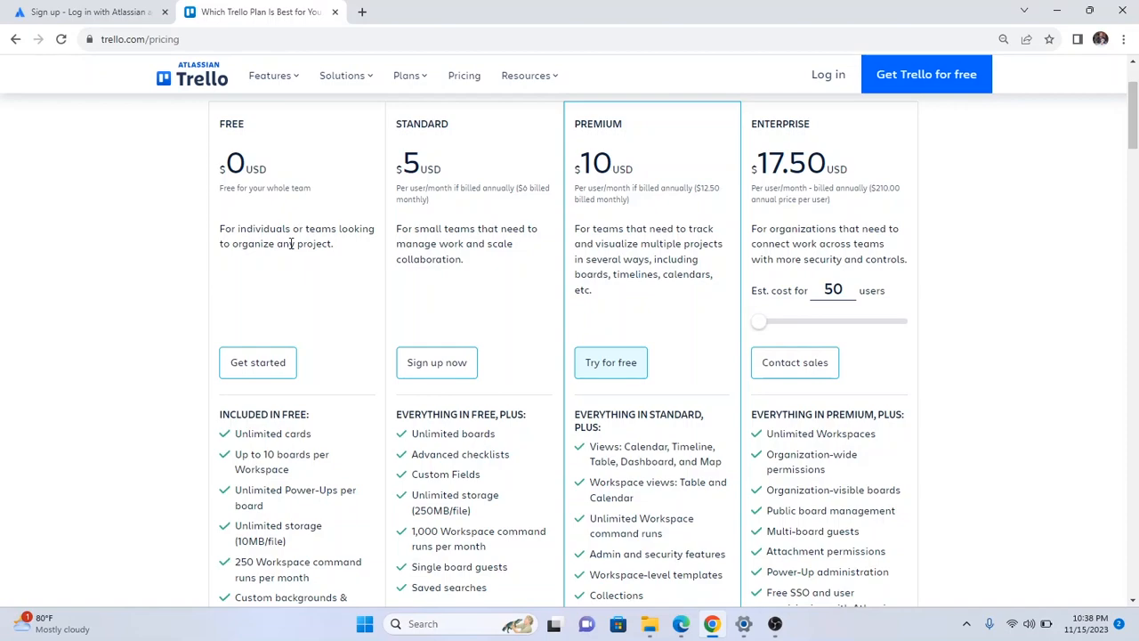
scroll(292, 240, down, 1)
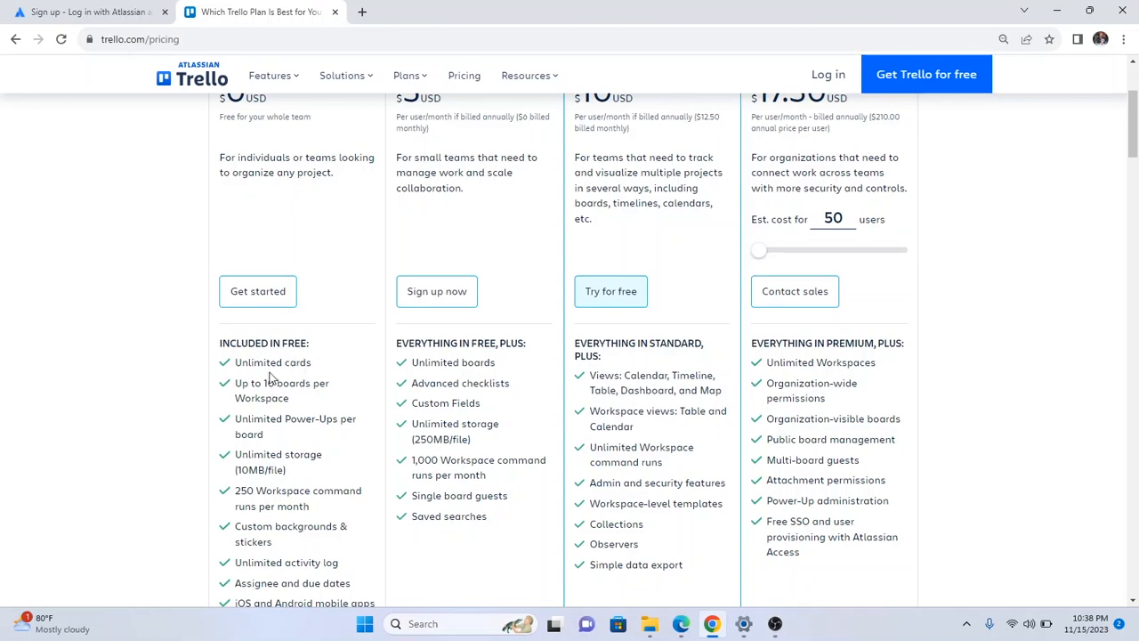
scroll(270, 367, up, 1)
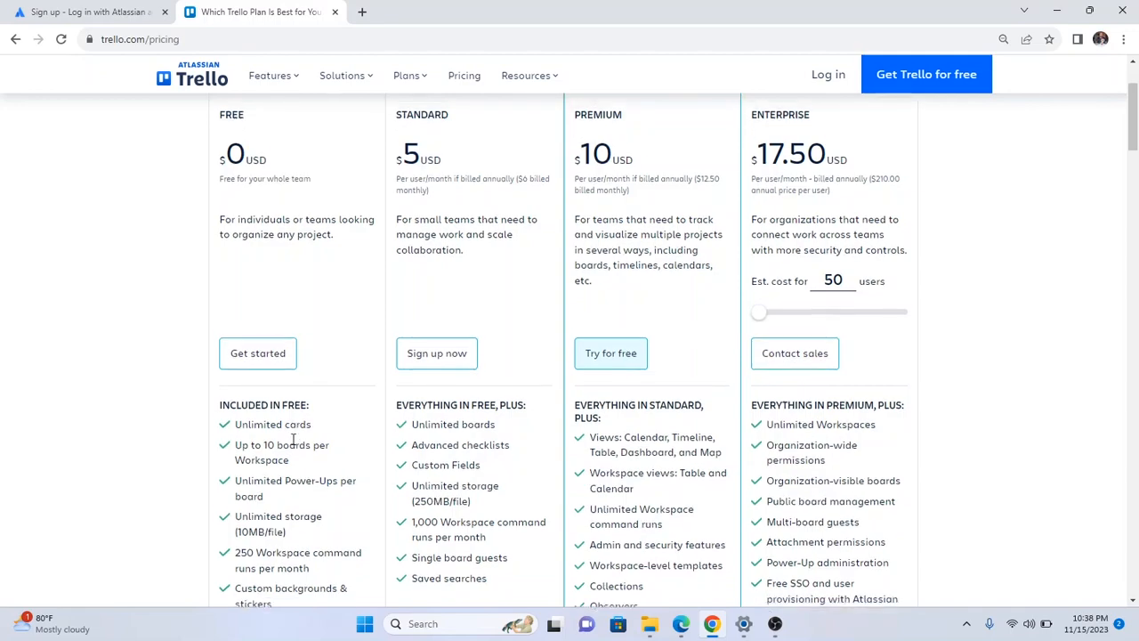
scroll(294, 440, down, 1)
scroll(278, 374, down, 1)
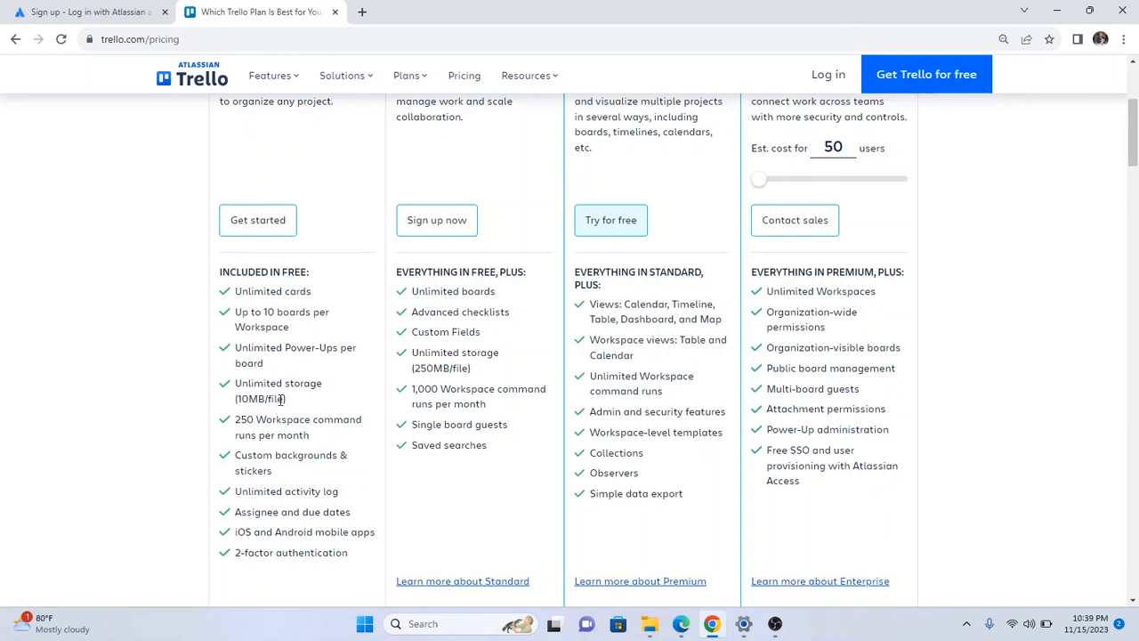
scroll(281, 400, up, 2)
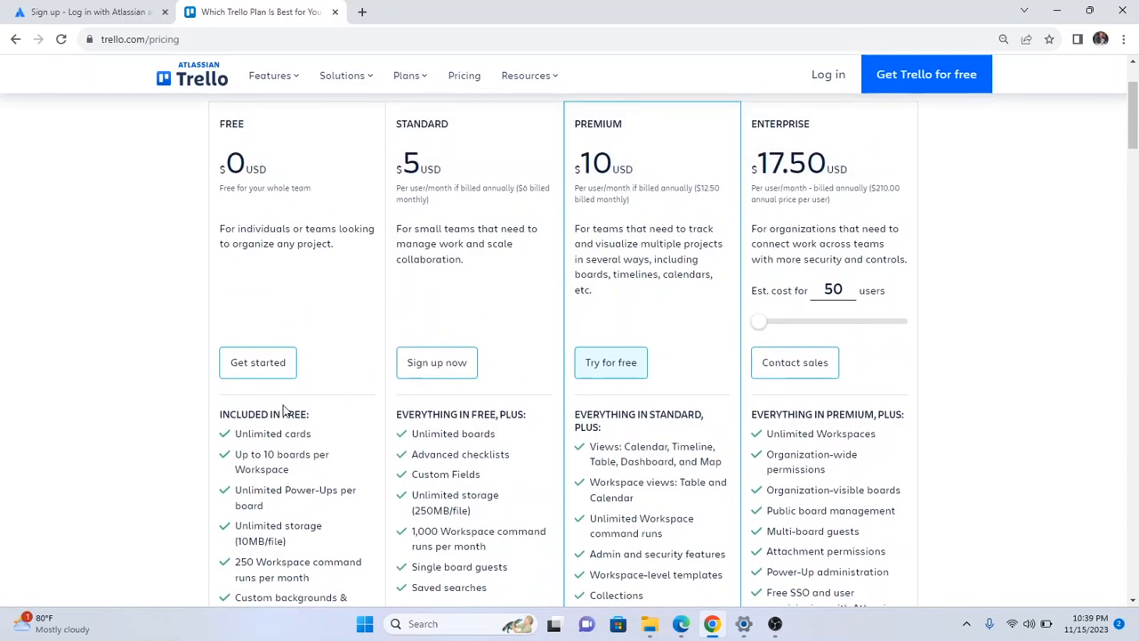
scroll(285, 411, up, 2)
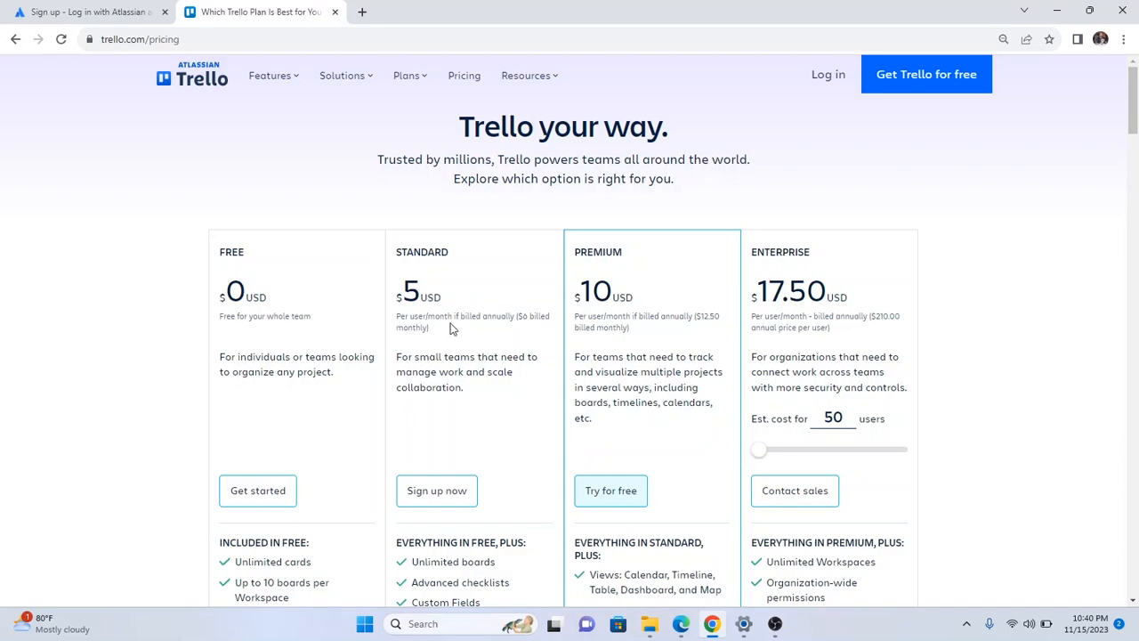
scroll(451, 327, down, 2)
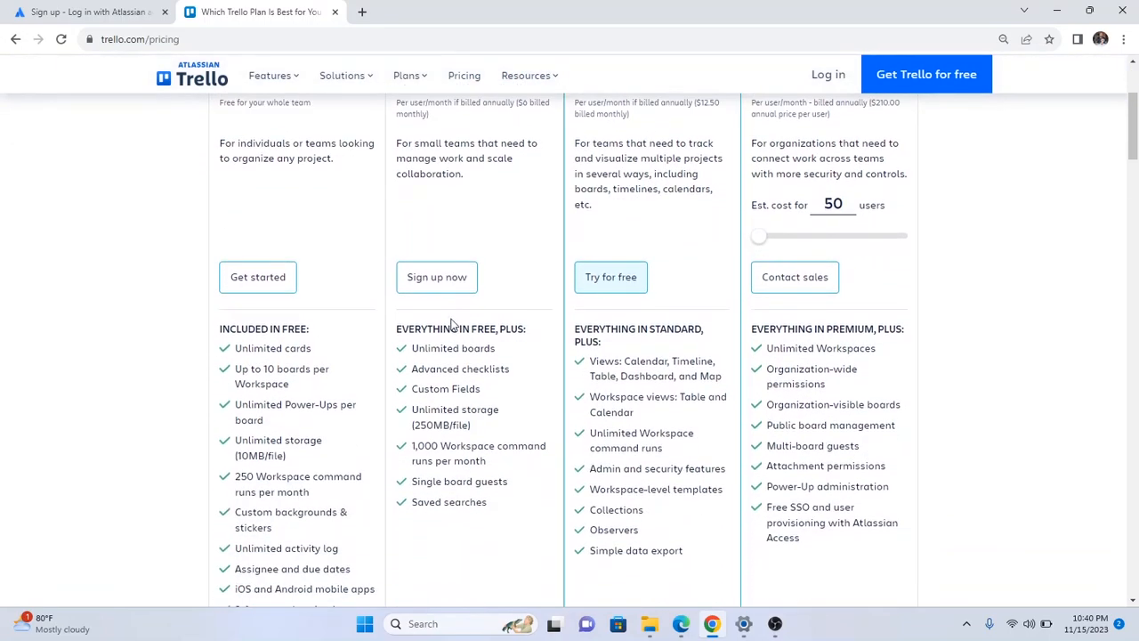
scroll(451, 326, down, 1)
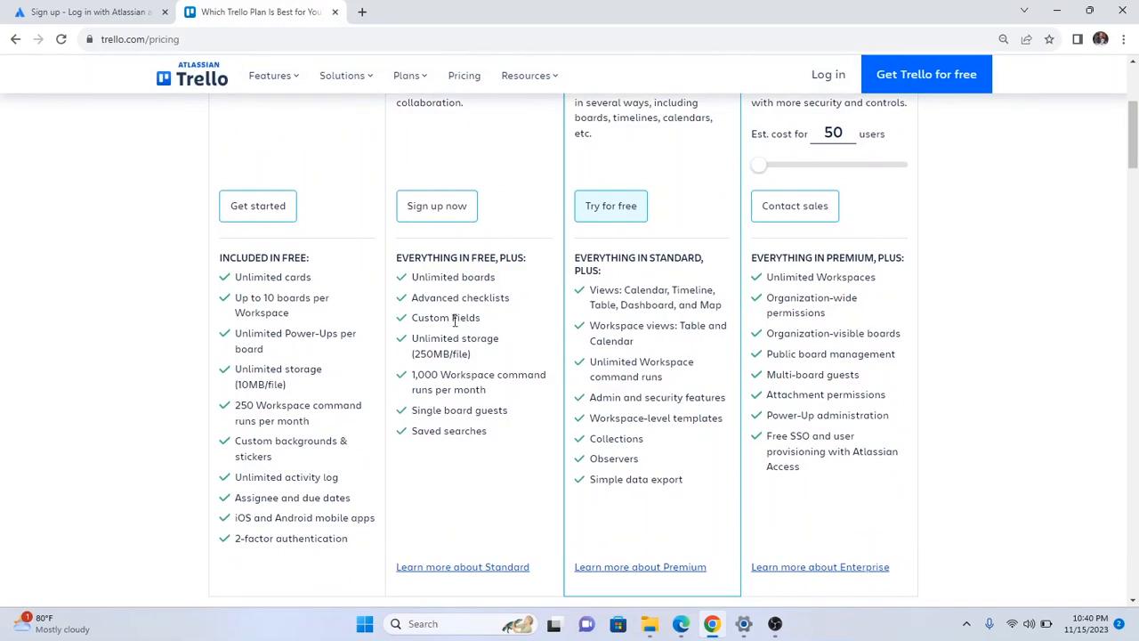
scroll(455, 322, up, 1)
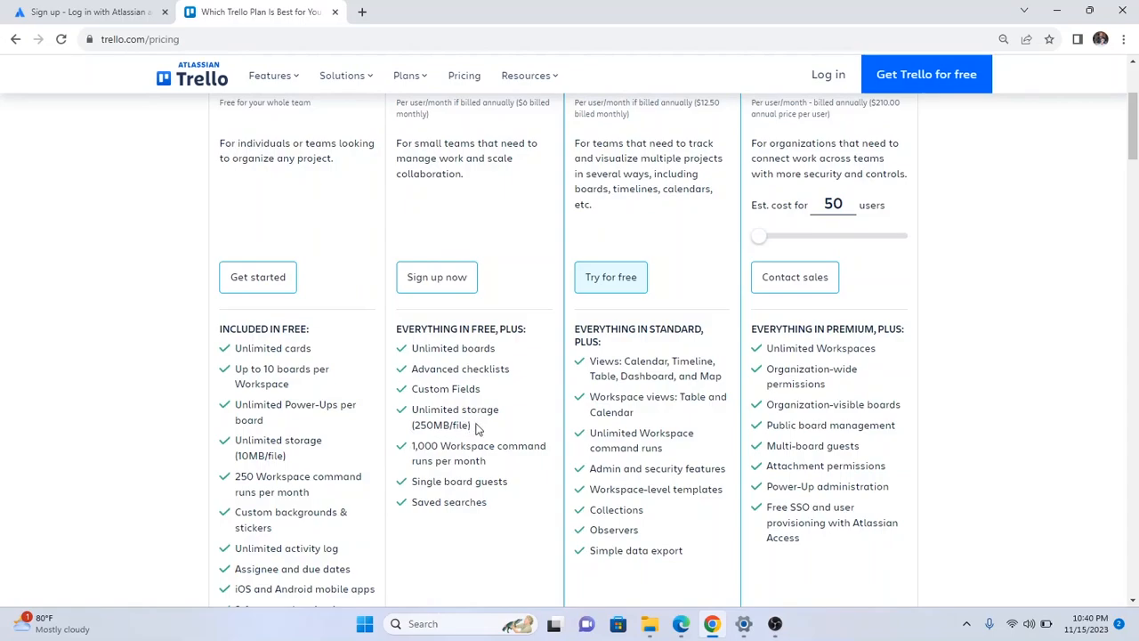
scroll(605, 440, up, 3)
scroll(607, 443, down, 2)
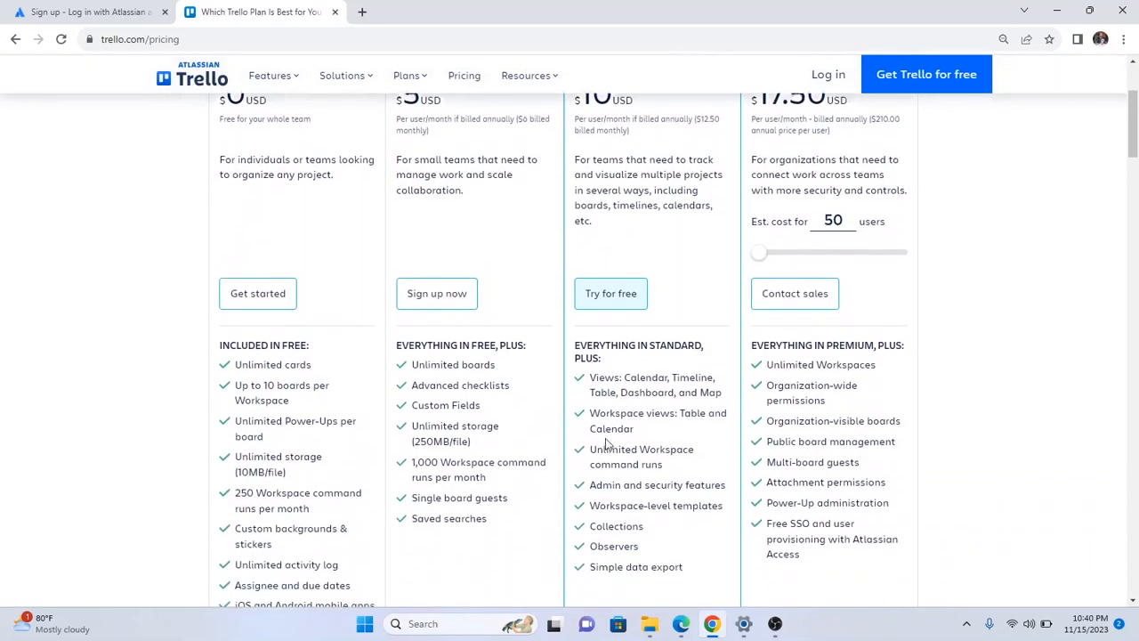
scroll(507, 443, up, 1)
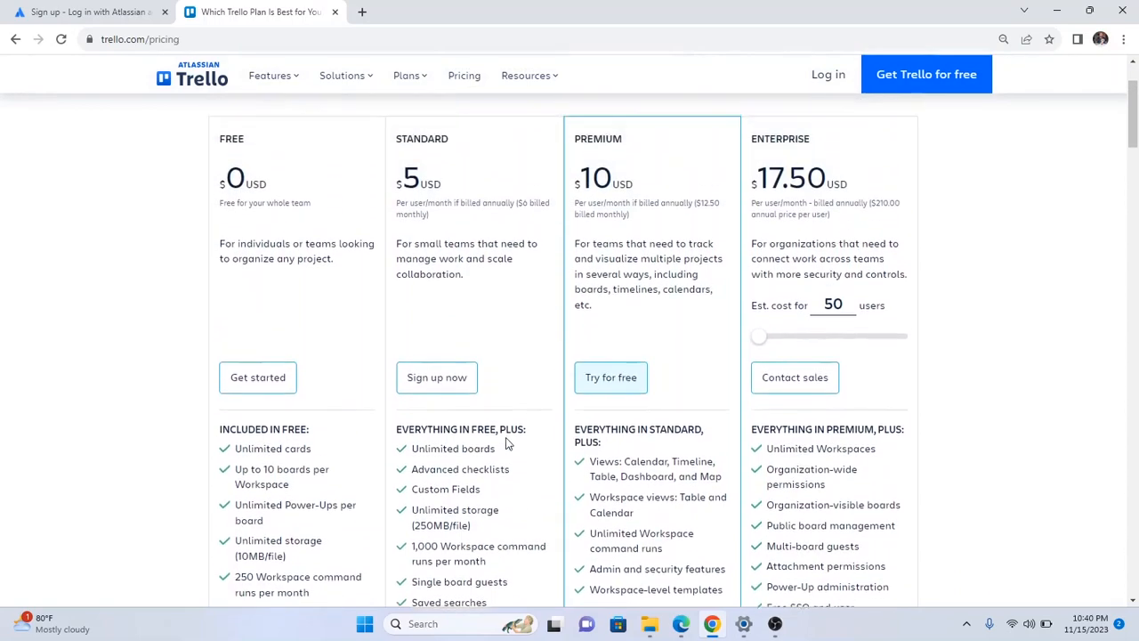
scroll(507, 443, up, 2)
scroll(699, 379, down, 1)
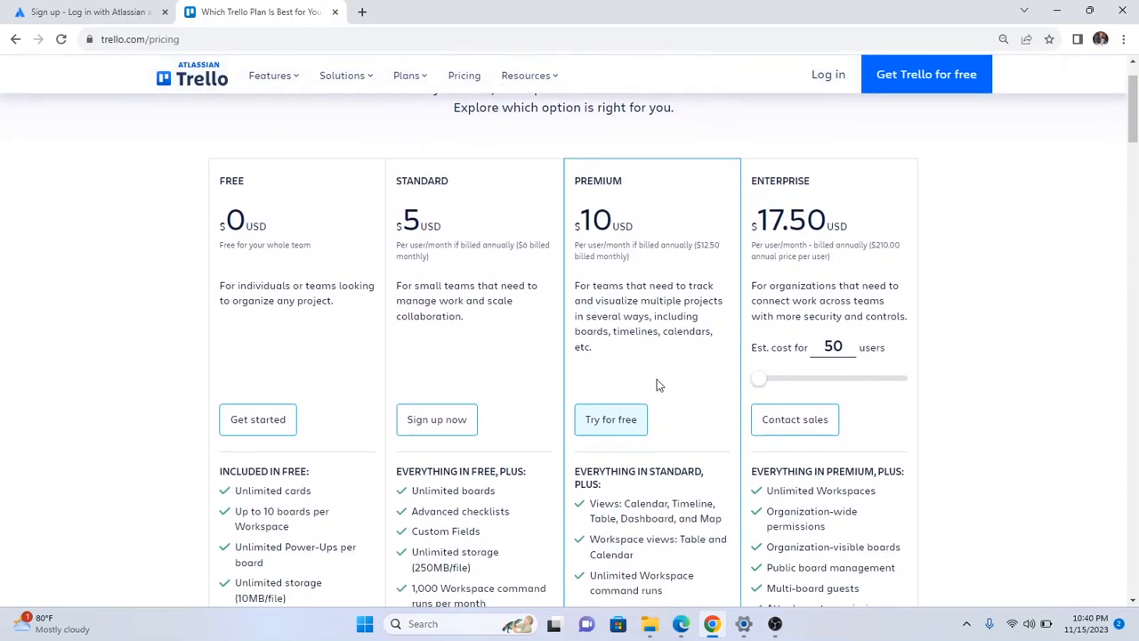
scroll(661, 384, down, 1)
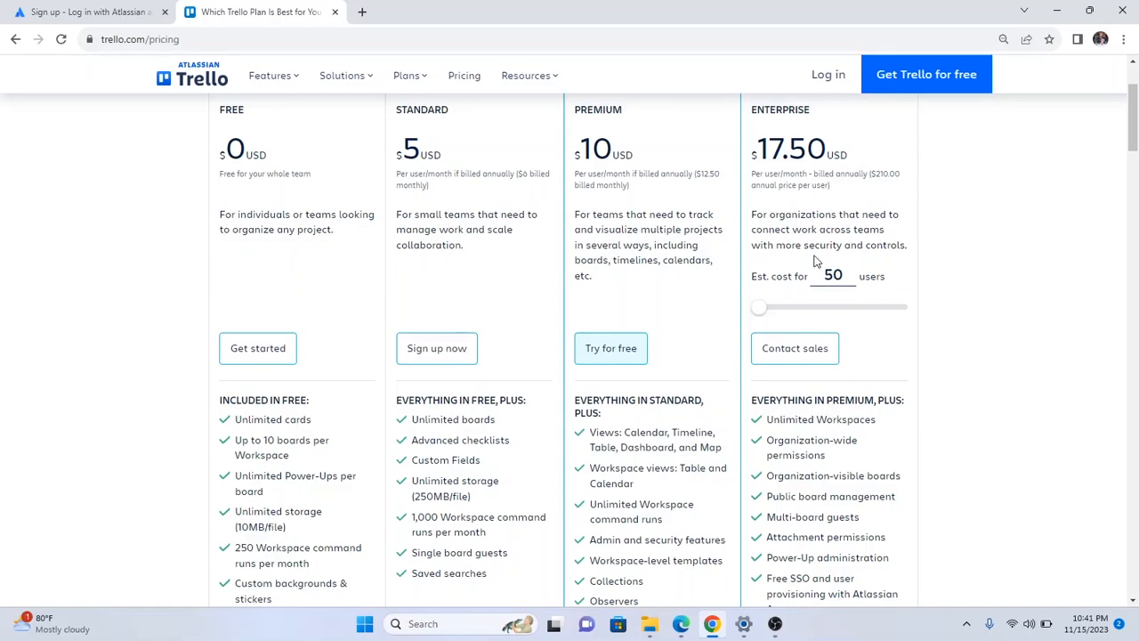
scroll(815, 258, up, 1)
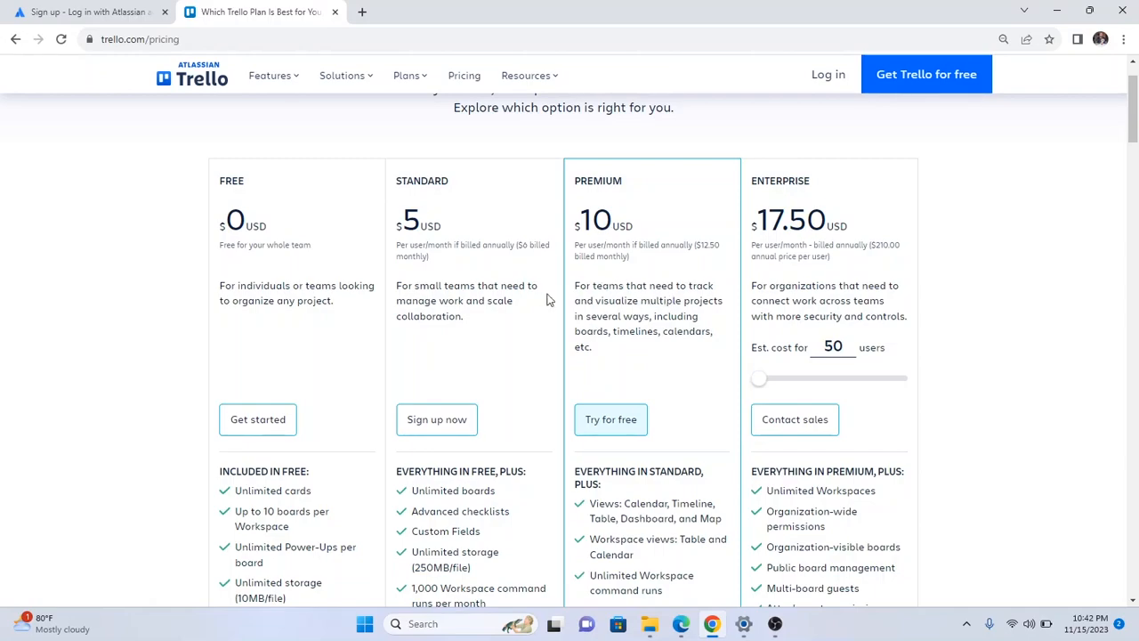
scroll(481, 286, down, 2)
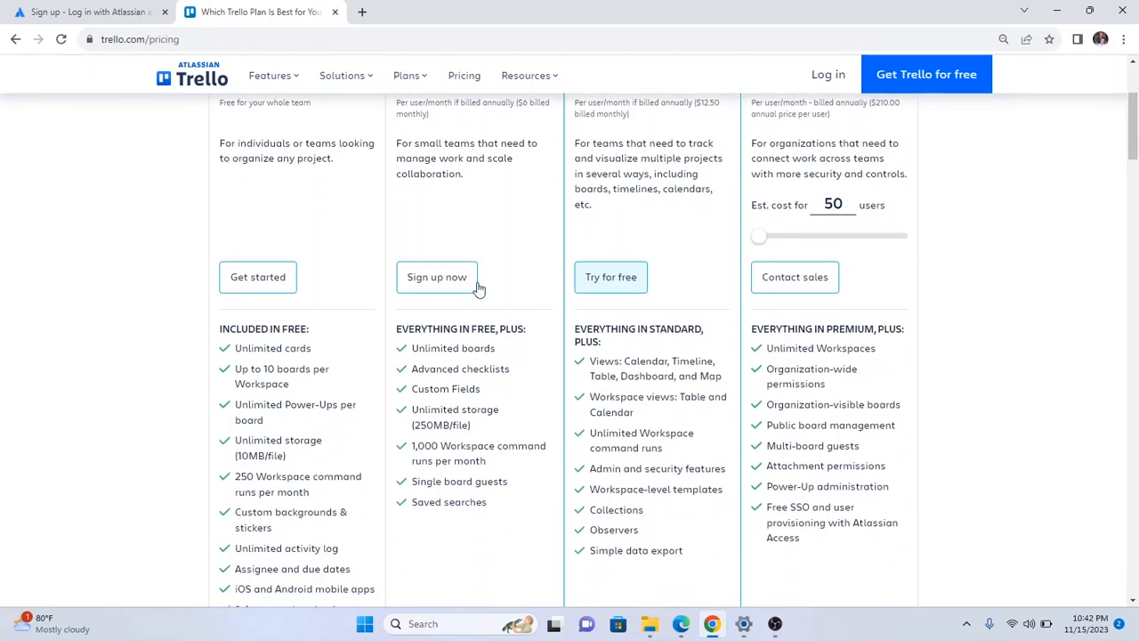
Choose Get started under the Free plan, then Continue with Google.
click(258, 277)
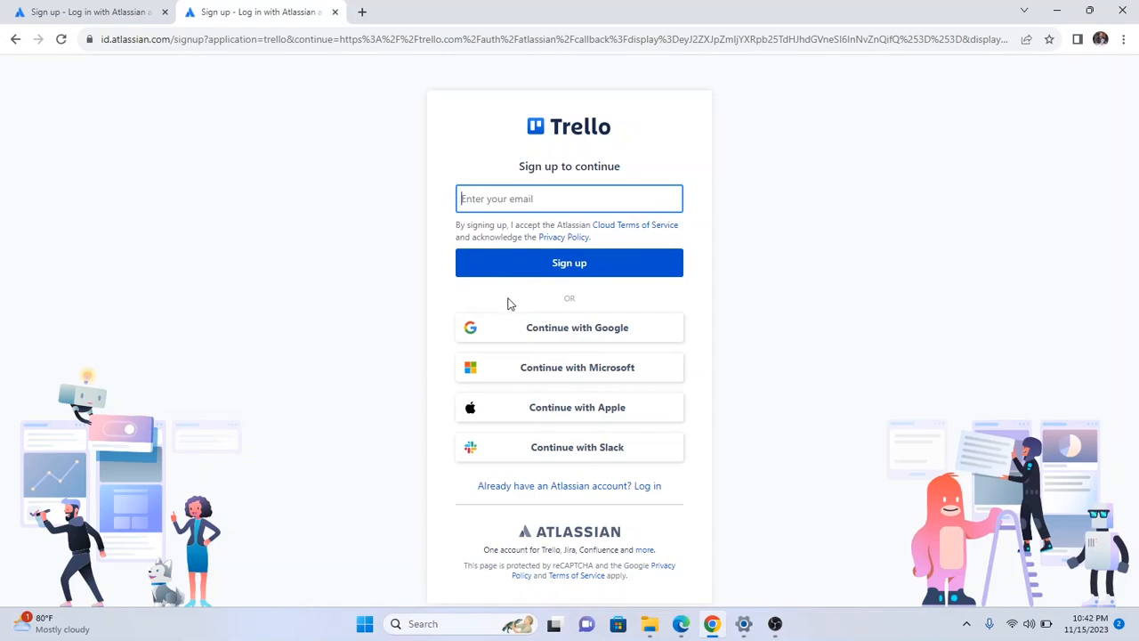
click(551, 331)
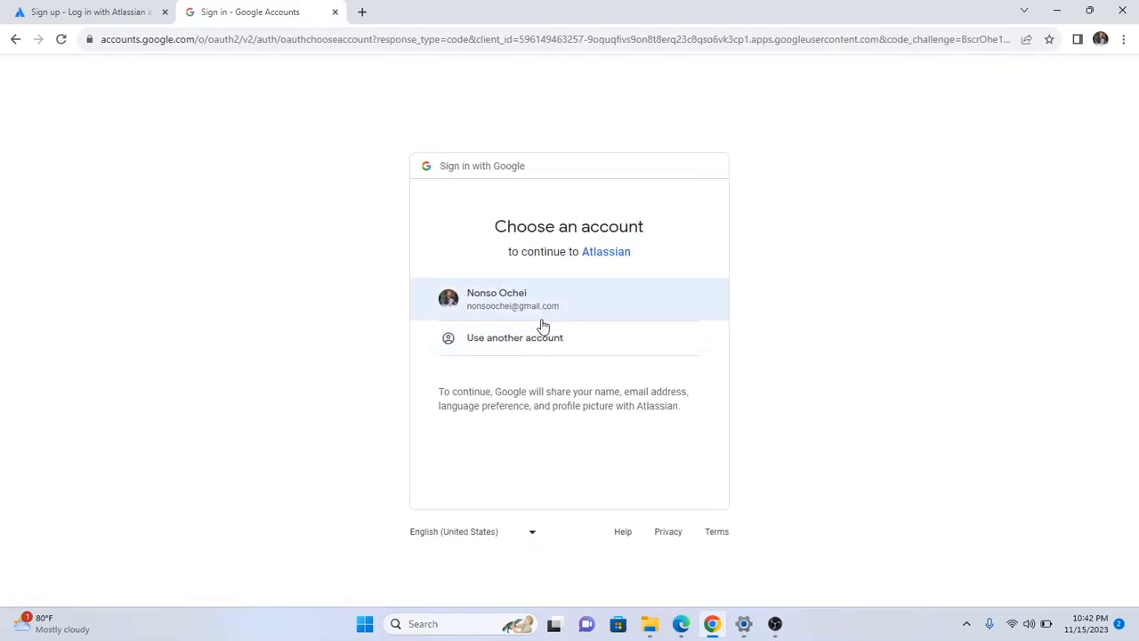
Pick the saved Google account and confirm creating the Atlassian account.
click(496, 304)
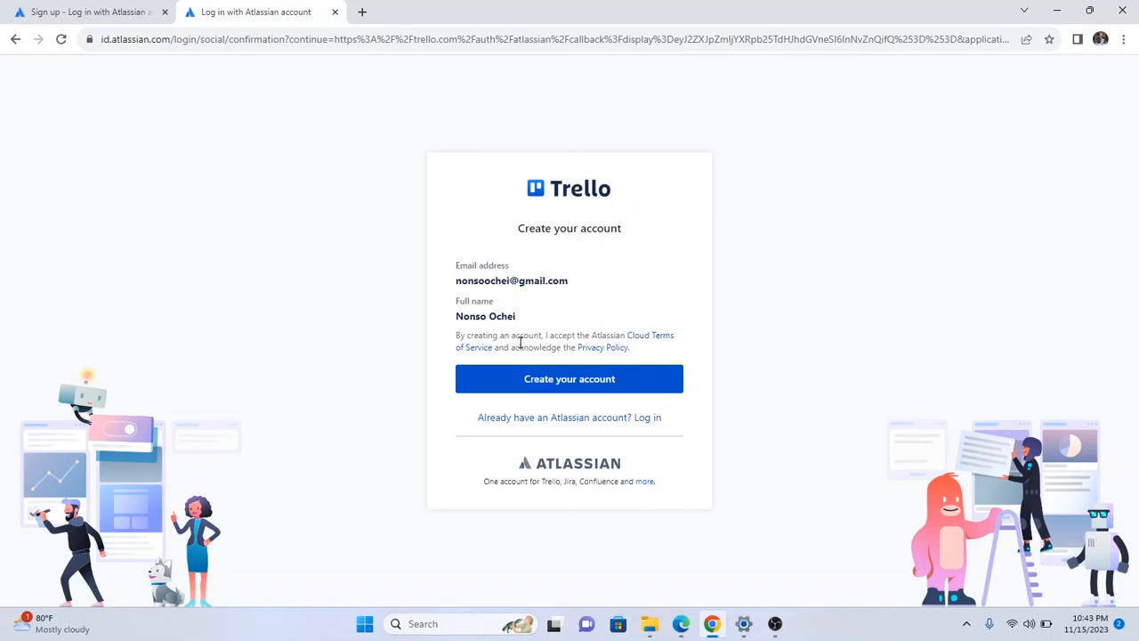
click(540, 380)
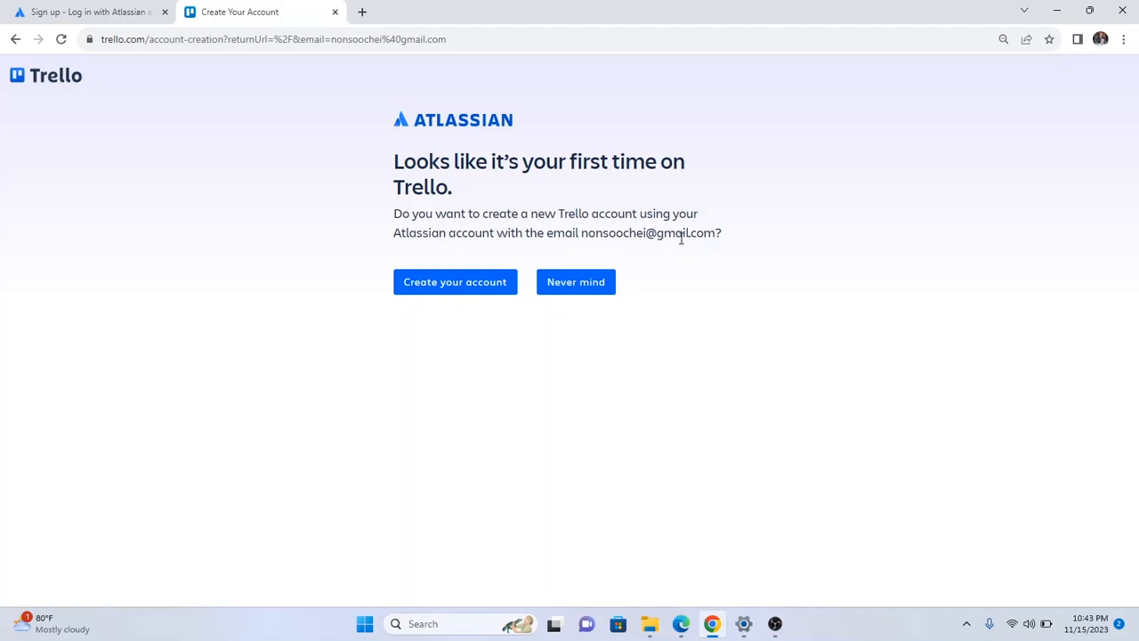
Confirm creating a new Trello account on the first-time page.
click(473, 282)
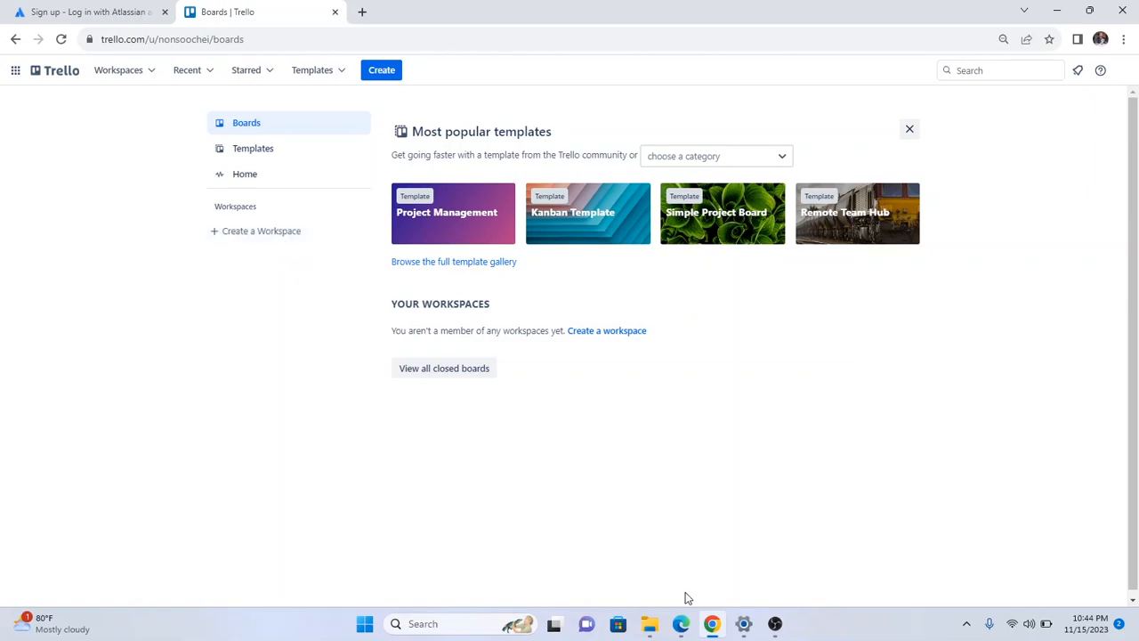
Bring up TRELLO OVERVIEW.pdf in Edge and scroll through its diagrams, ending on page 1.
mouse_move(728, 626)
click(681, 624)
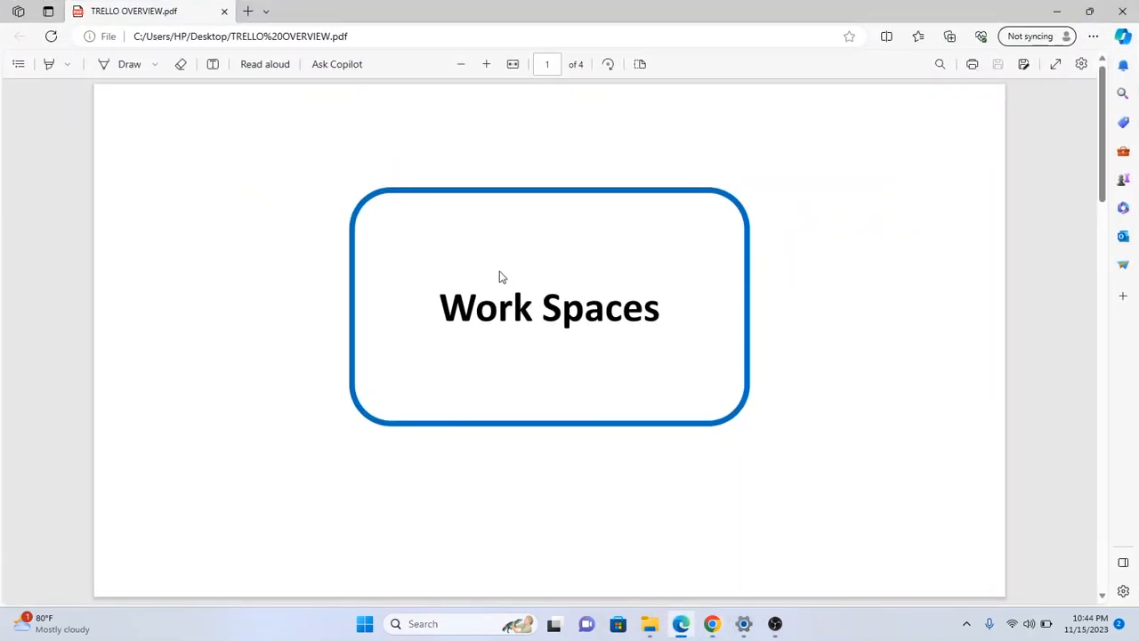
scroll(501, 278, down, 4)
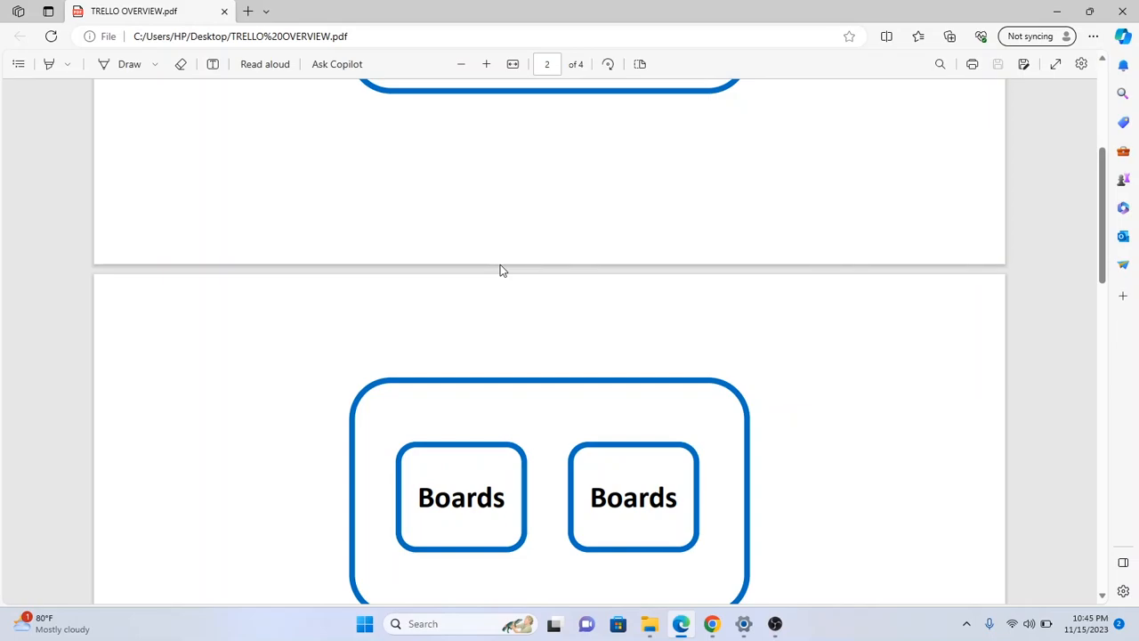
scroll(516, 283, up, 4)
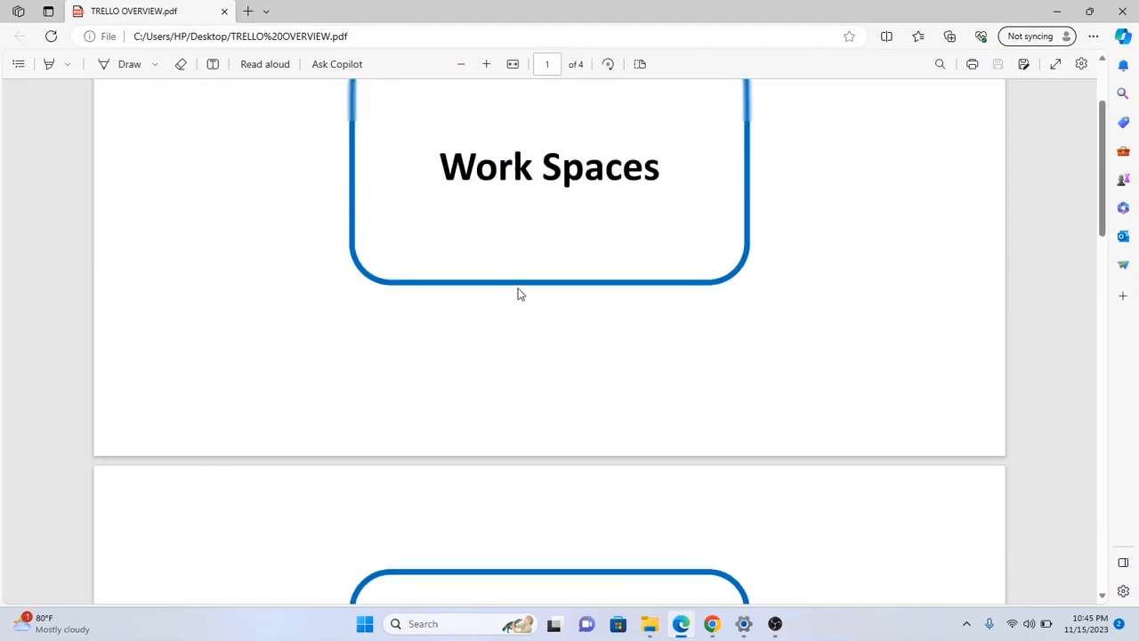
scroll(523, 285, down, 9)
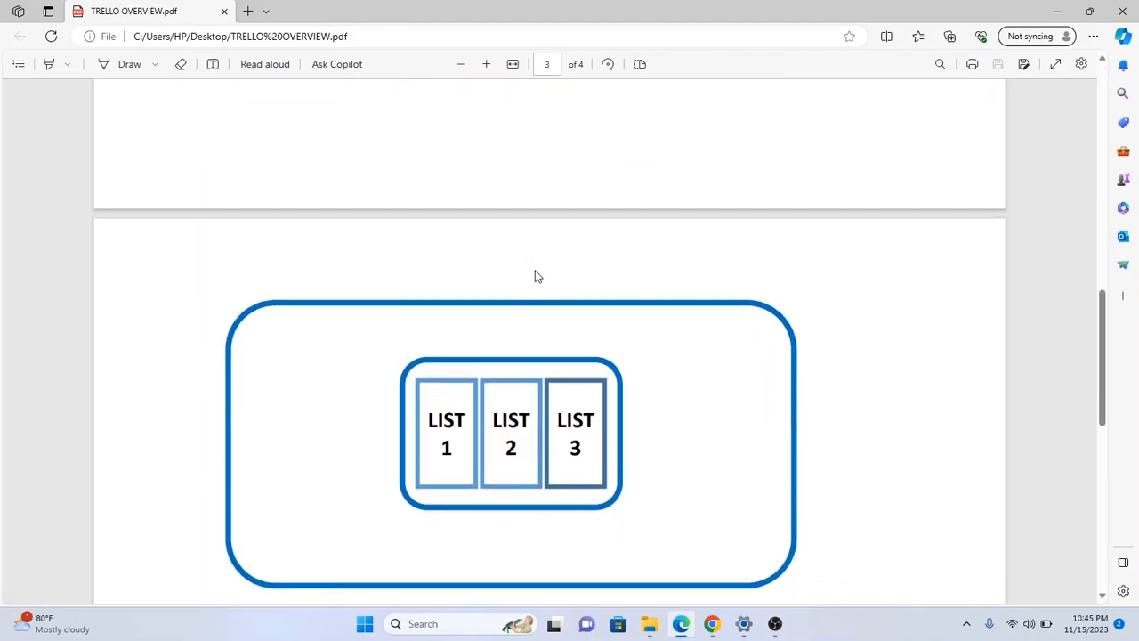
scroll(536, 276, up, 5)
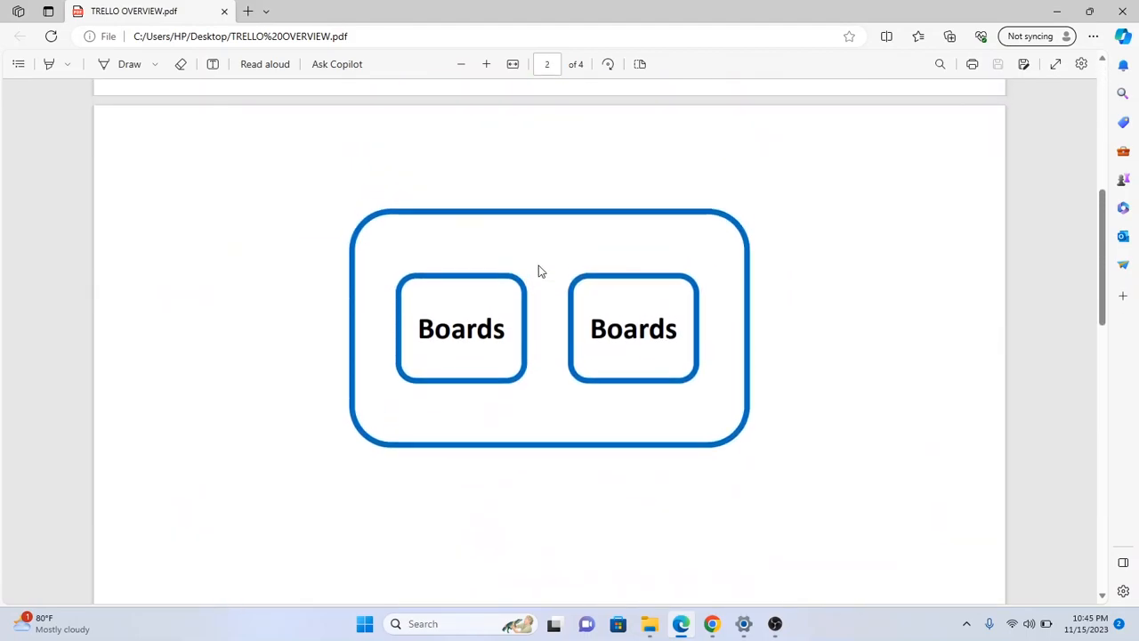
scroll(539, 274, down, 5)
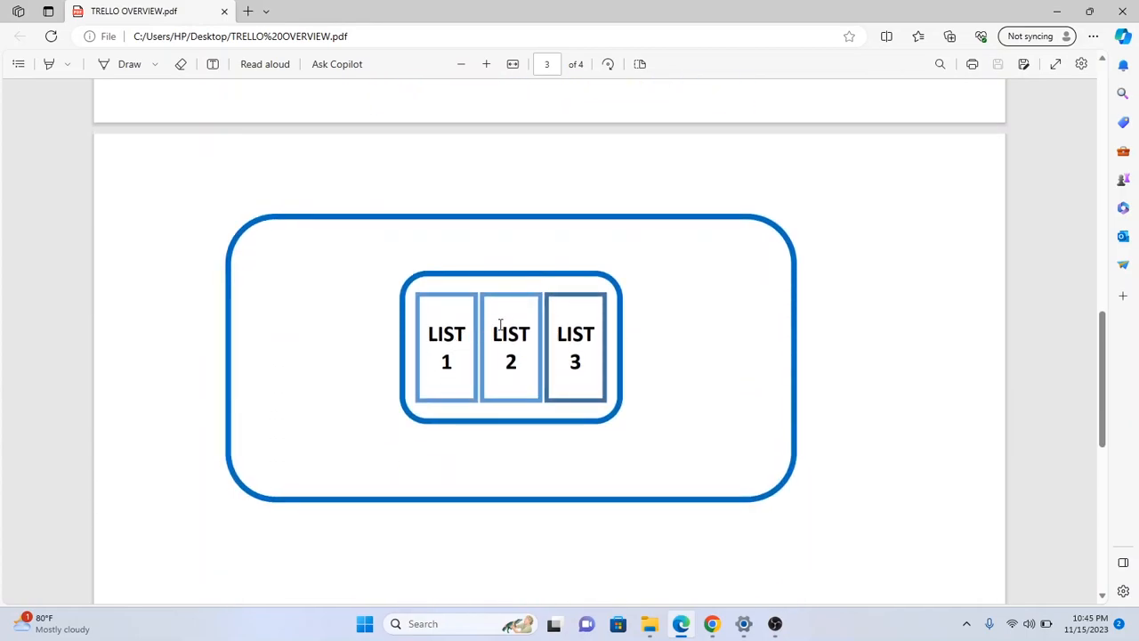
scroll(500, 325, down, 5)
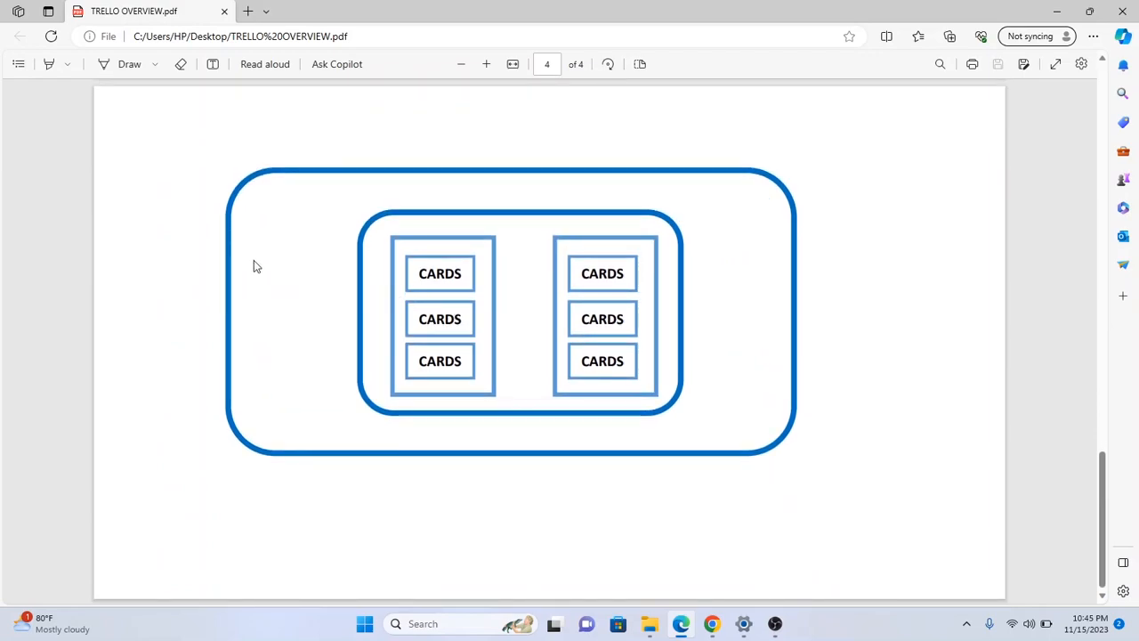
scroll(412, 256, up, 1)
scroll(412, 257, up, 15)
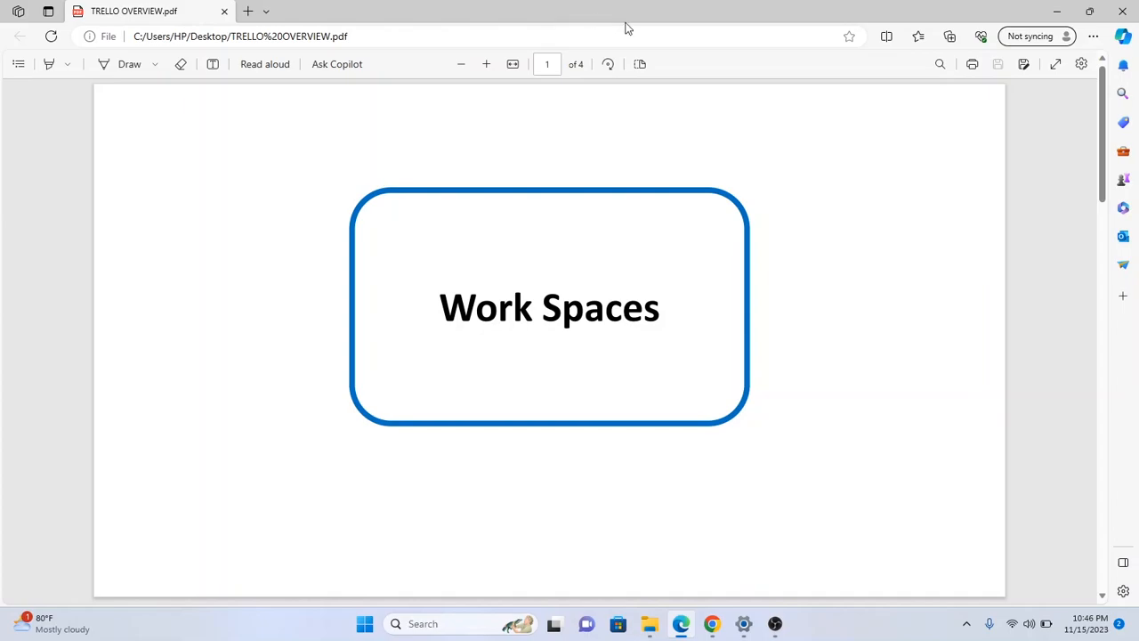
scroll(626, 172, down, 3)
scroll(582, 231, down, 2)
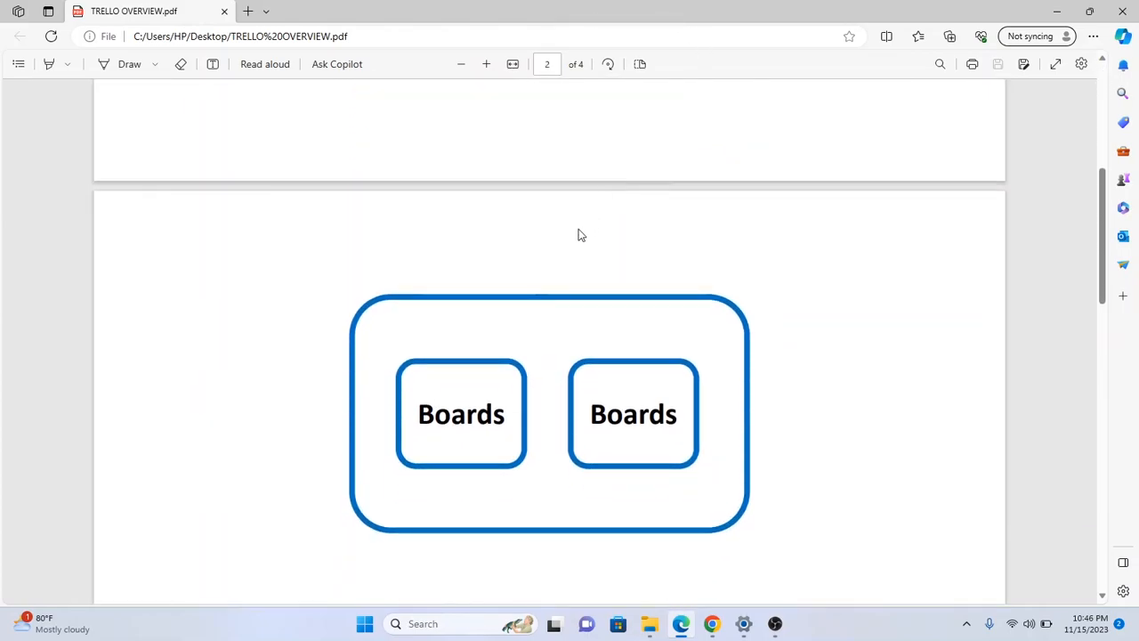
scroll(549, 287, up, 5)
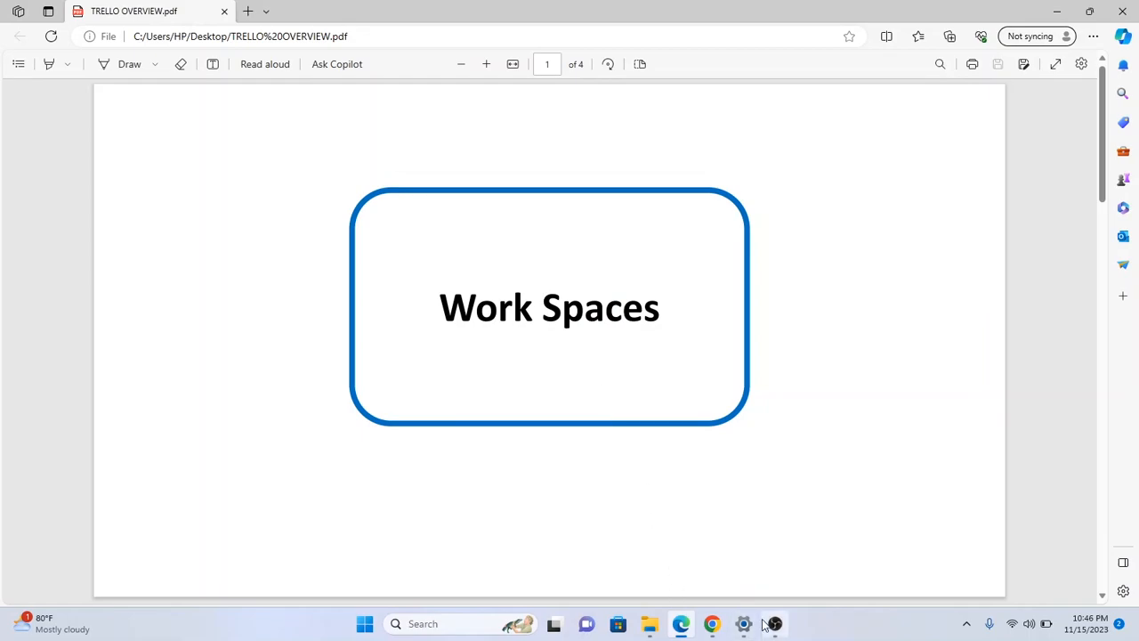
Return to the Trello Boards page in Chrome and choose Create a Workspace.
click(716, 628)
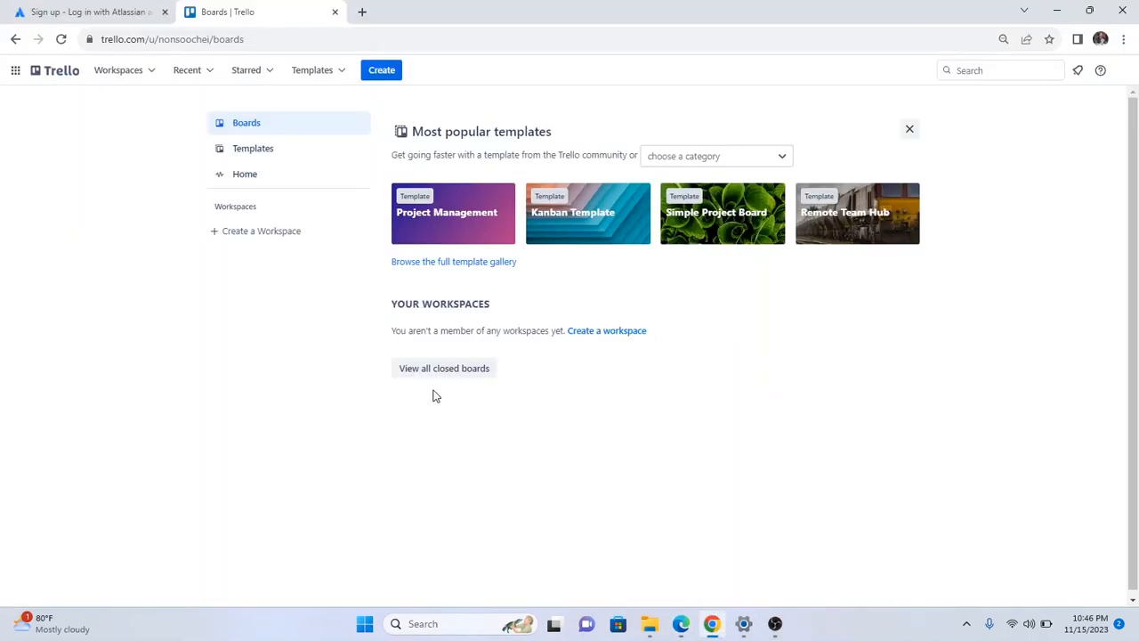
click(249, 233)
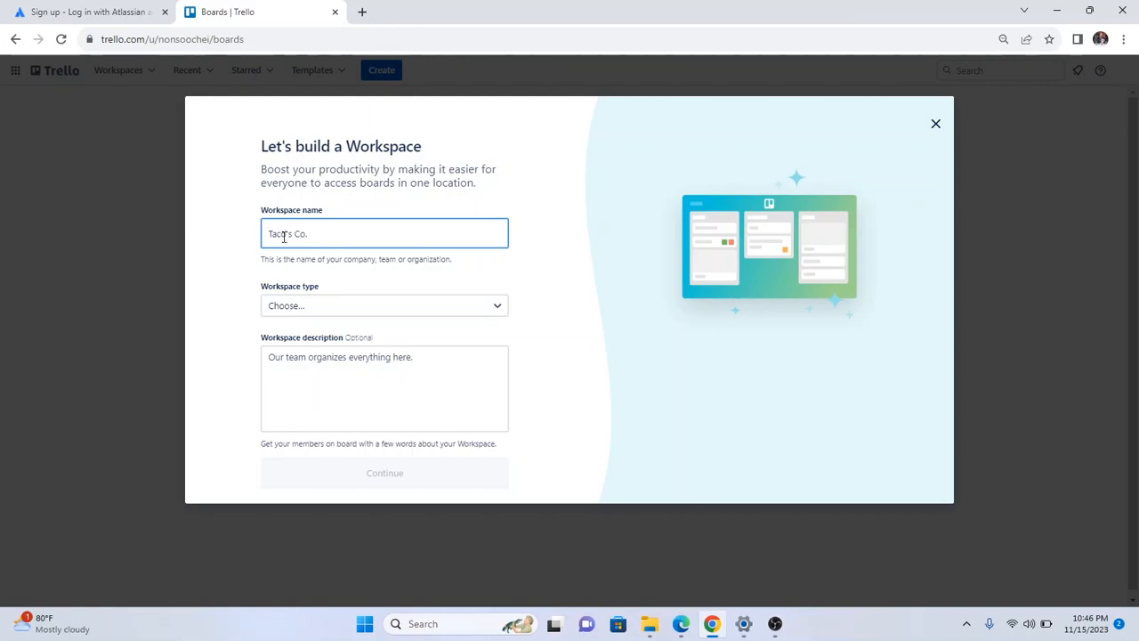
Enter 'Youth Empowerment & development' as the workspace name and select Education as its type.
text(Youth Empowerment)
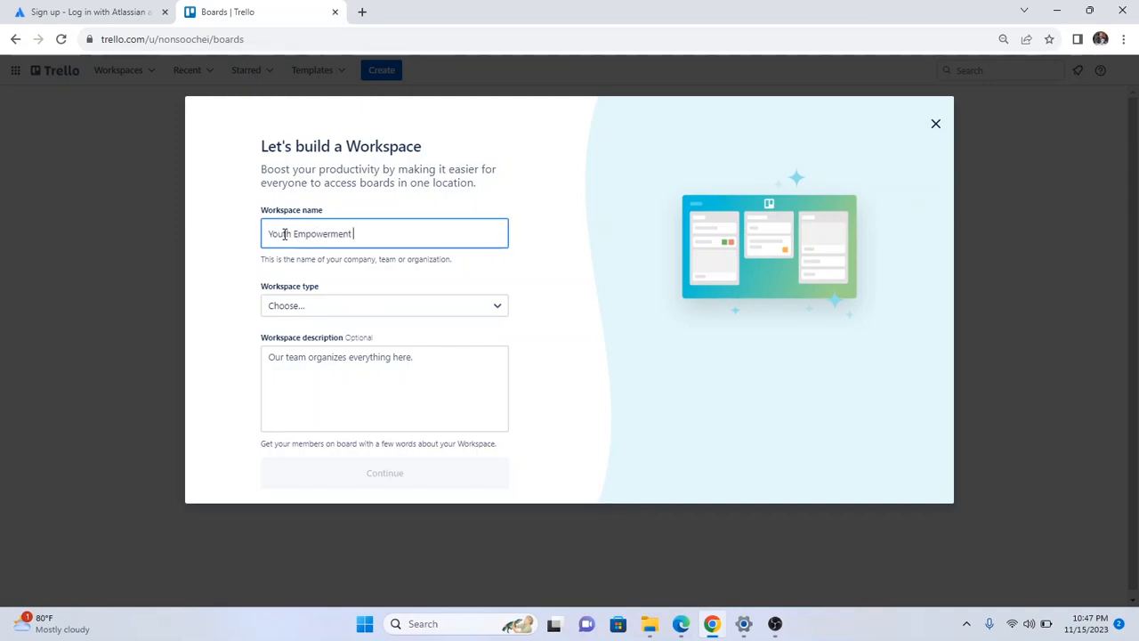
text( & development)
click(479, 310)
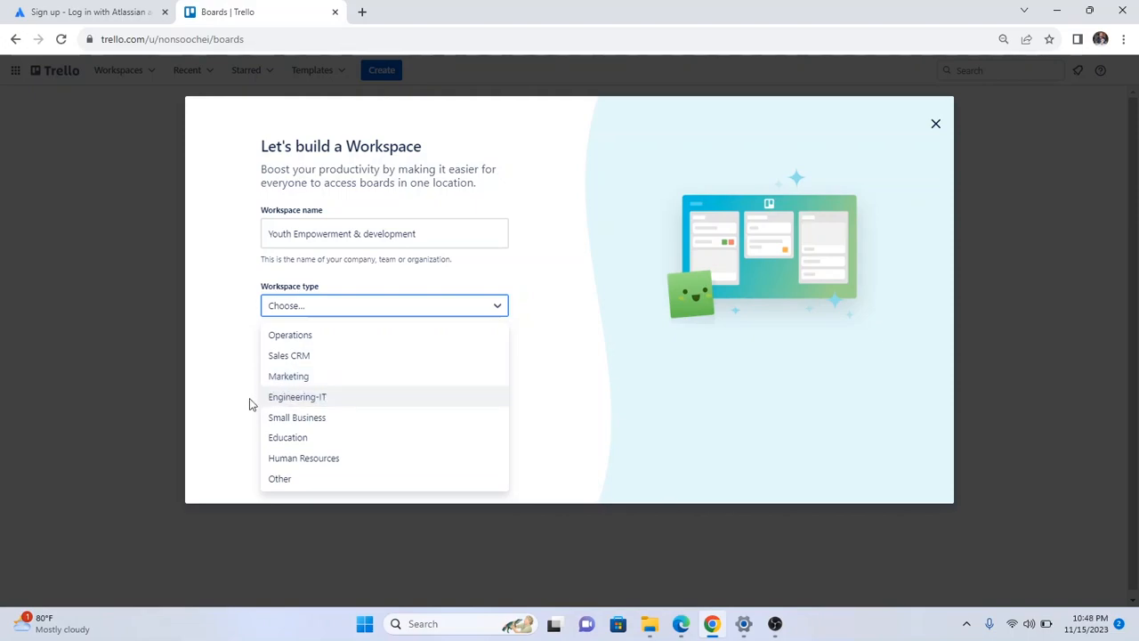
click(307, 438)
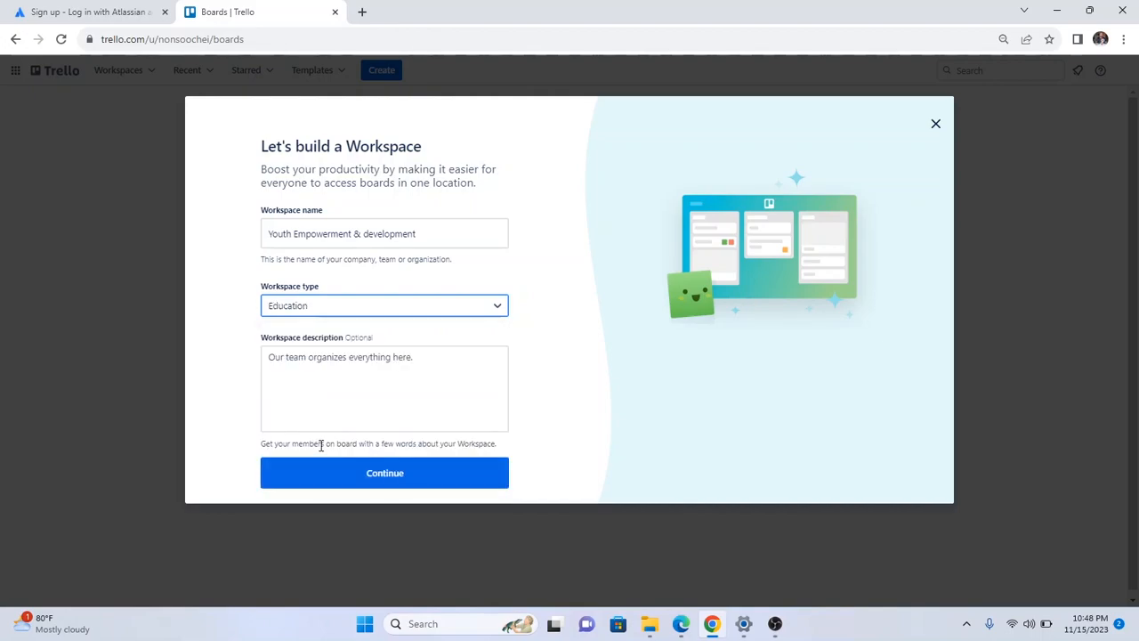
click(290, 365)
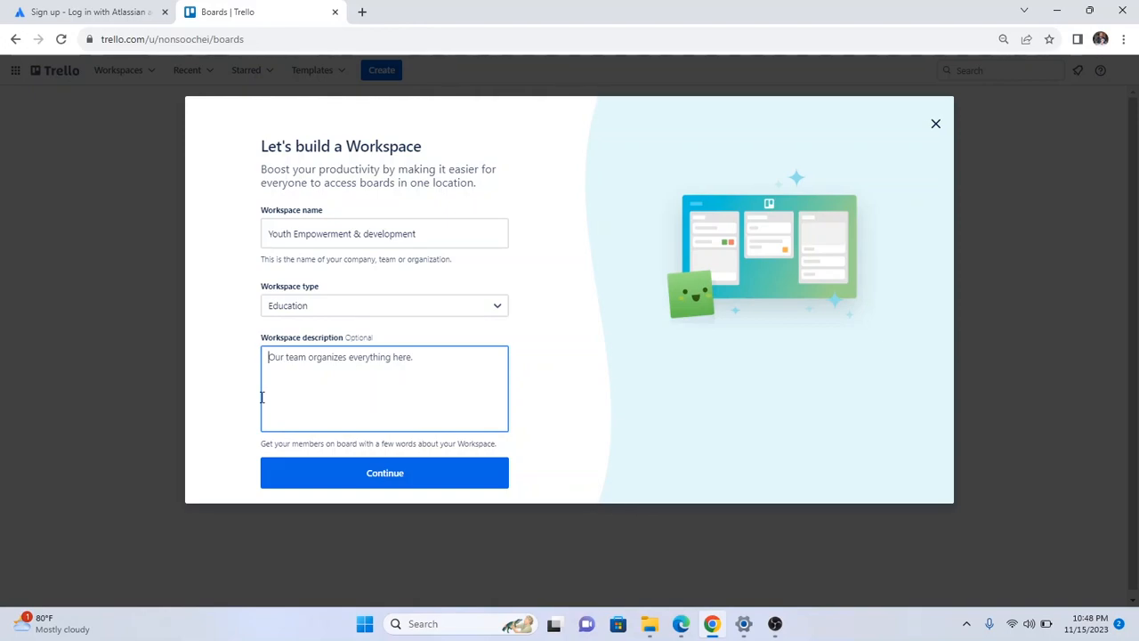
Add the description 'This workspace comprises of projects on Youth Empowerment and development' and continue.
text(T)
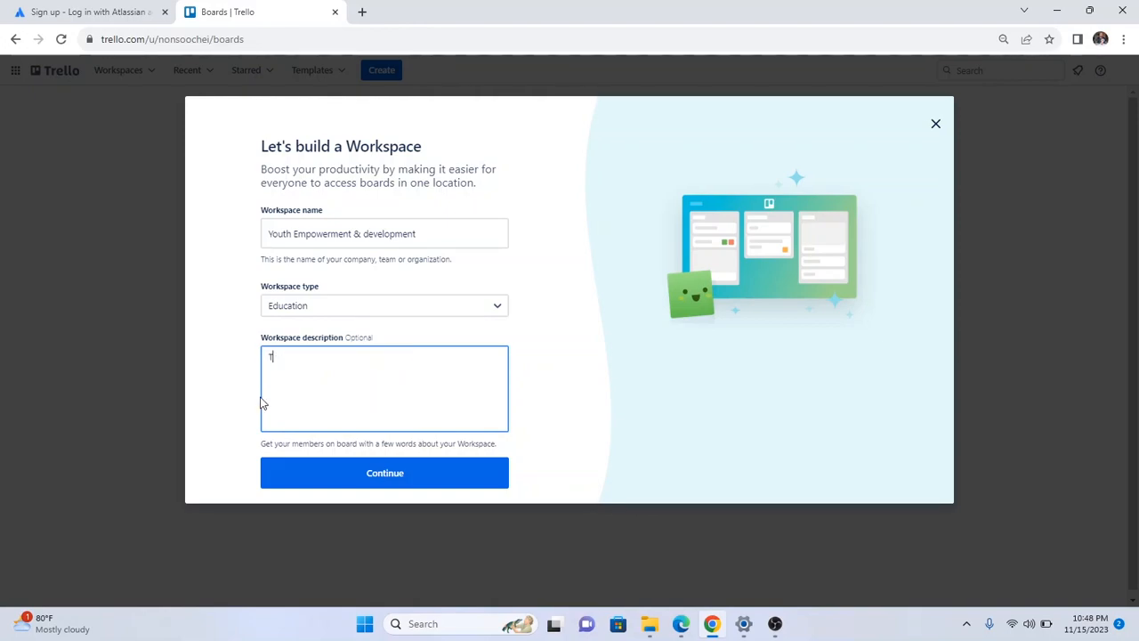
text(hisn)
key(BackSpace)
key(BackSpace)
text(workspace entails proj)
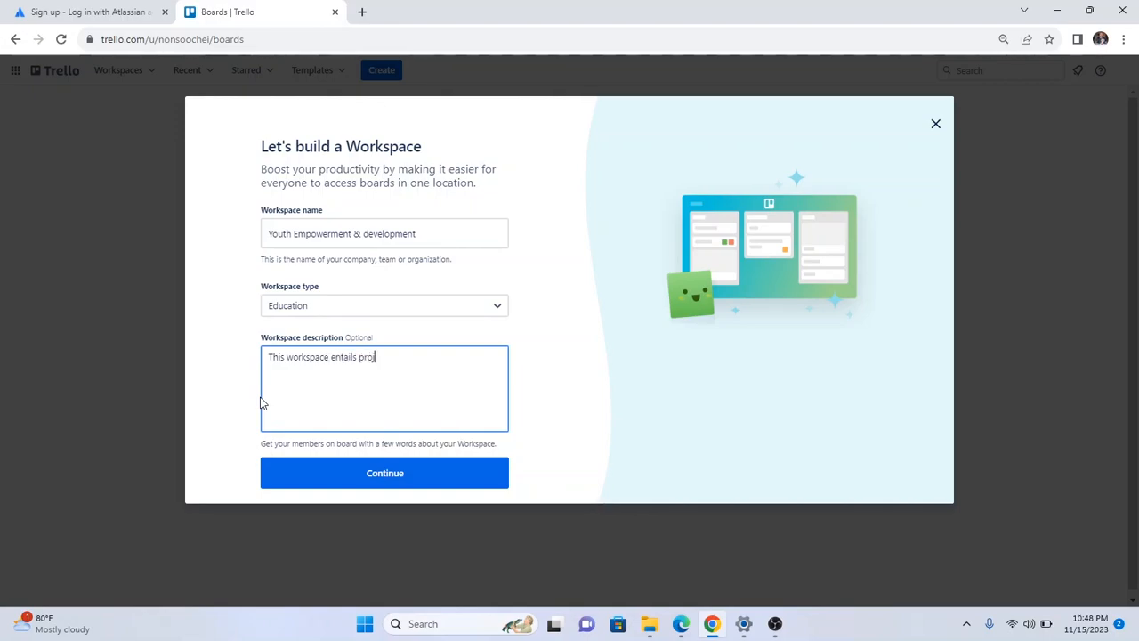
text(ects)
key(BackSpace)
key(BackSpace)
key(BackSpace)
key(BackSpace)
key(BackSpace)
key(BackSpace)
key(BackSpace)
key(BackSpace)
key(BackSpace)
key(BackSpace)
key(BackSpace)
key(BackSpace)
key(BackSpace)
key(BackSpace)
key(BackSpace)
key(BackSpace)
key(BackSpace)
text(comprises of projects on Yo)
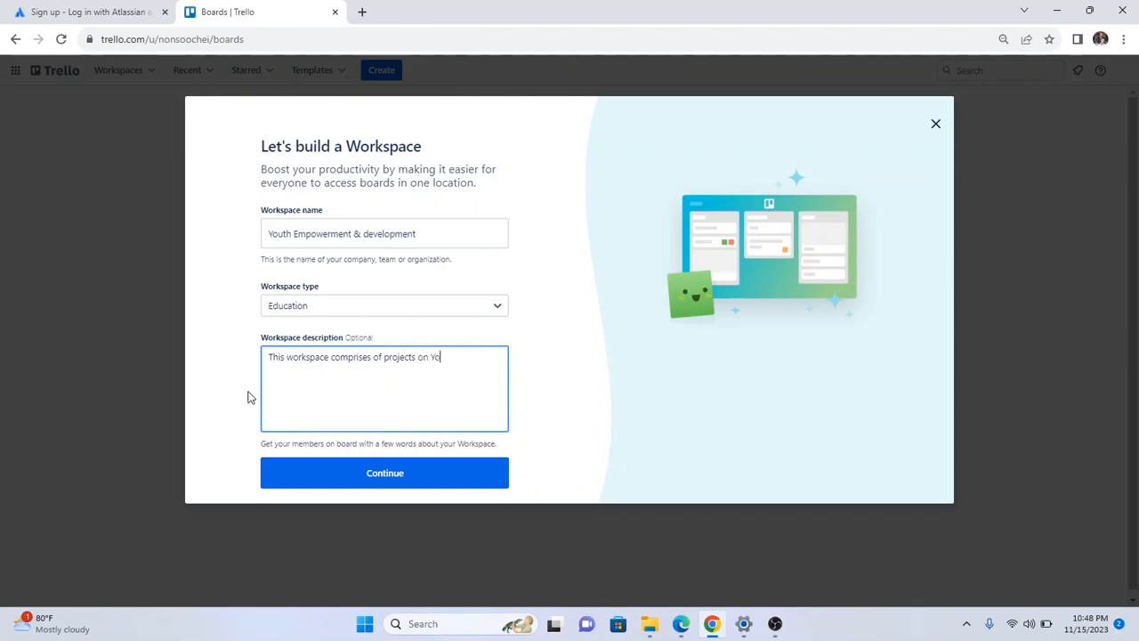
text(uth Empowerment and development)
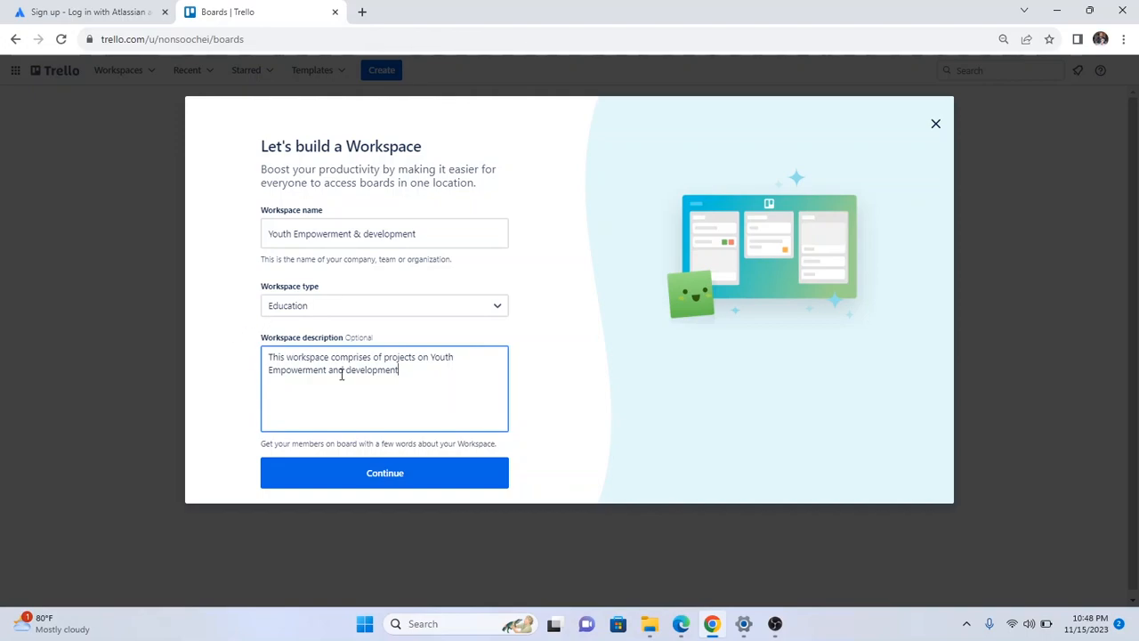
click(359, 477)
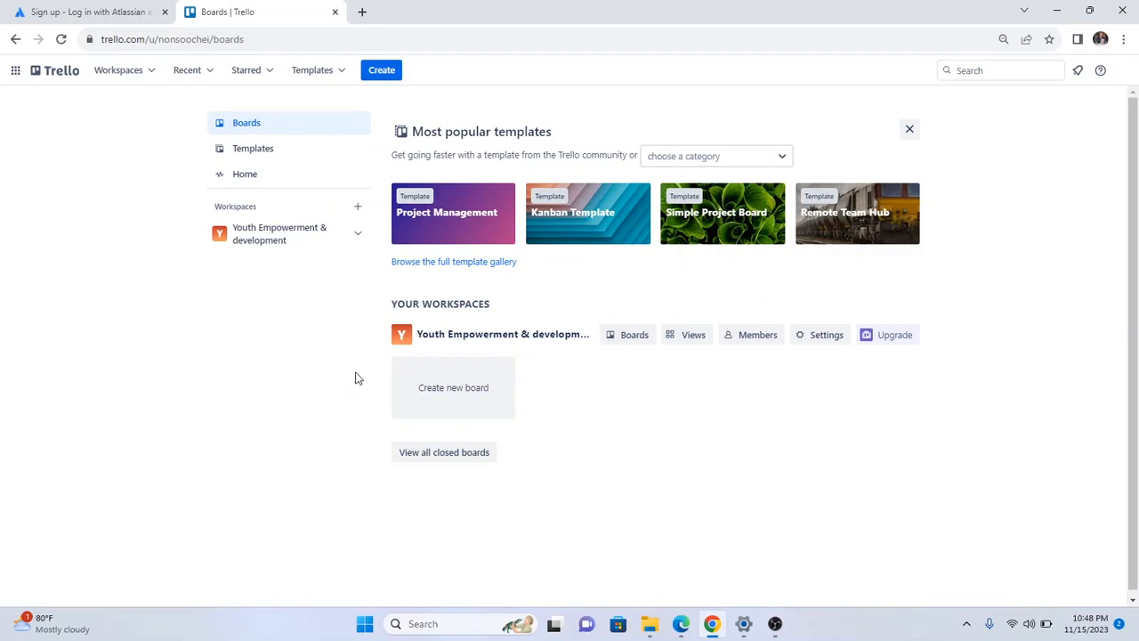
Open the Youth Empowerment & development workspace's Boards page and start creating its first board.
click(301, 240)
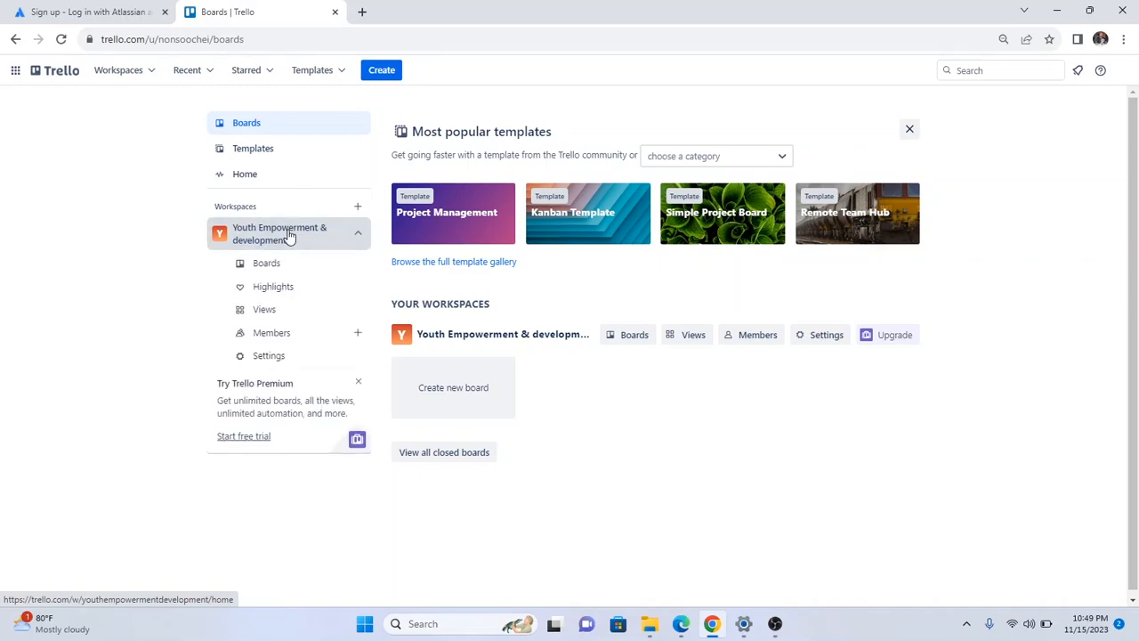
click(333, 235)
click(335, 235)
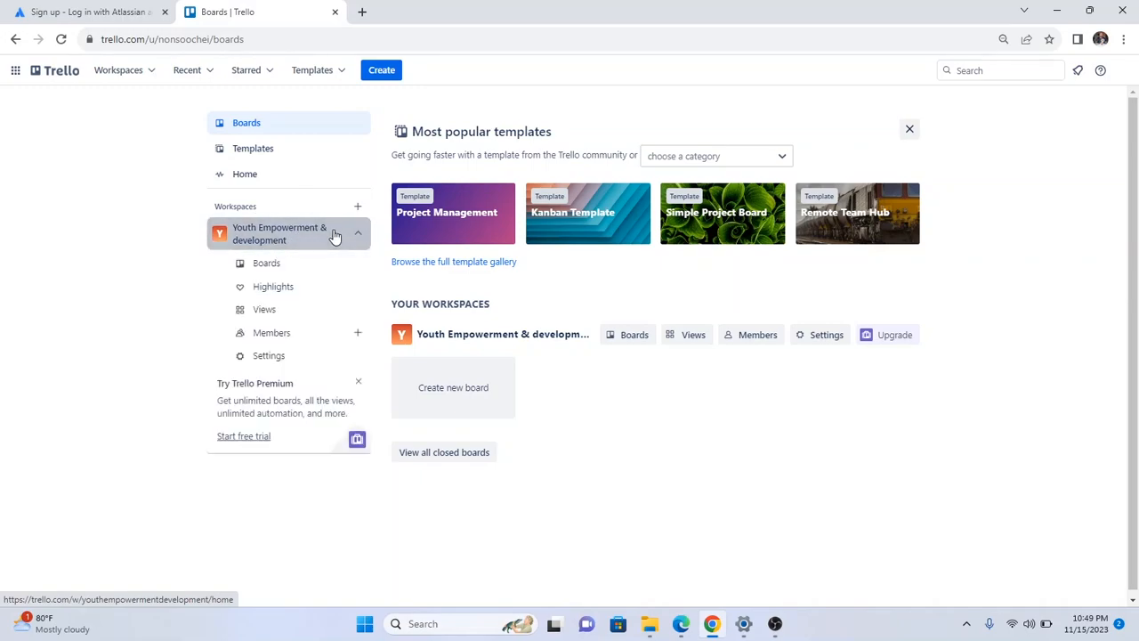
click(278, 267)
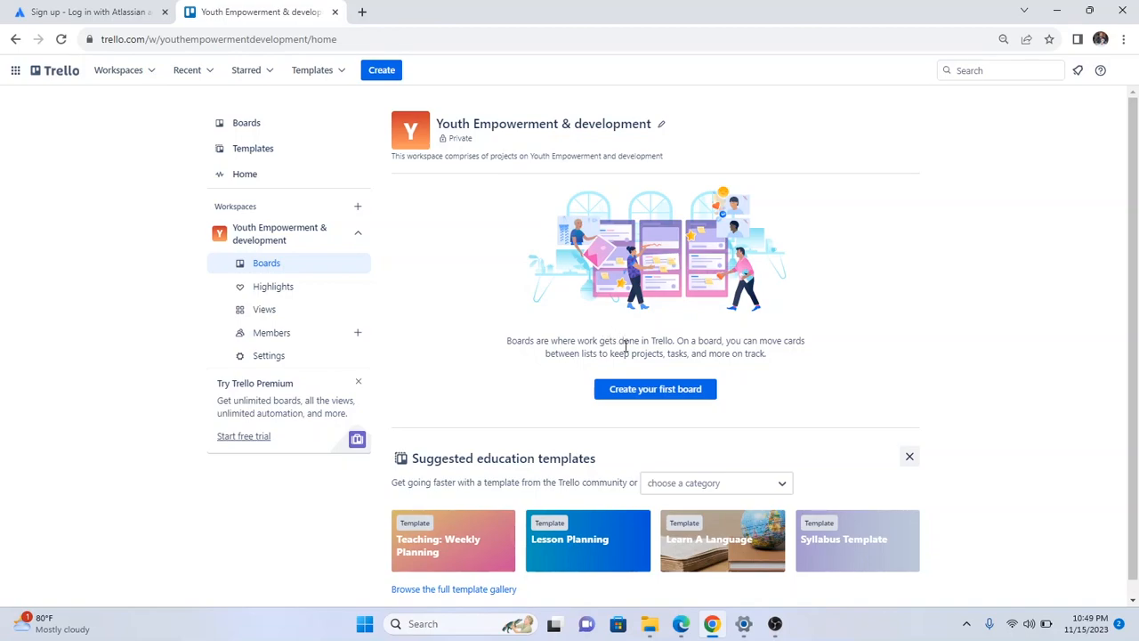
click(666, 392)
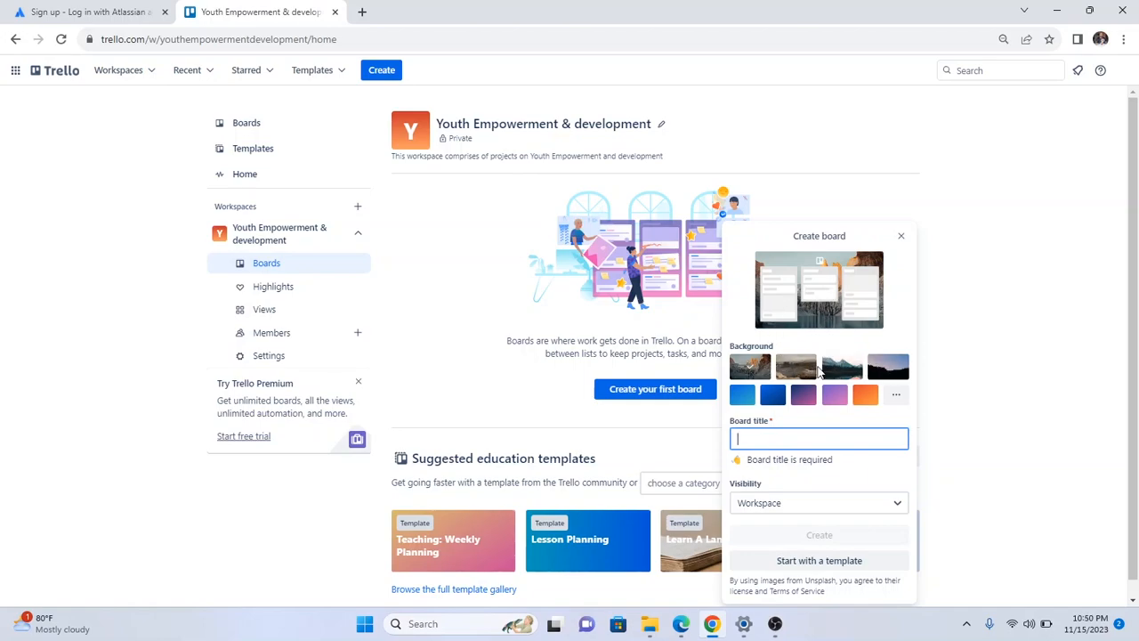
Pick the solid green colour tile as the new board's background.
click(895, 397)
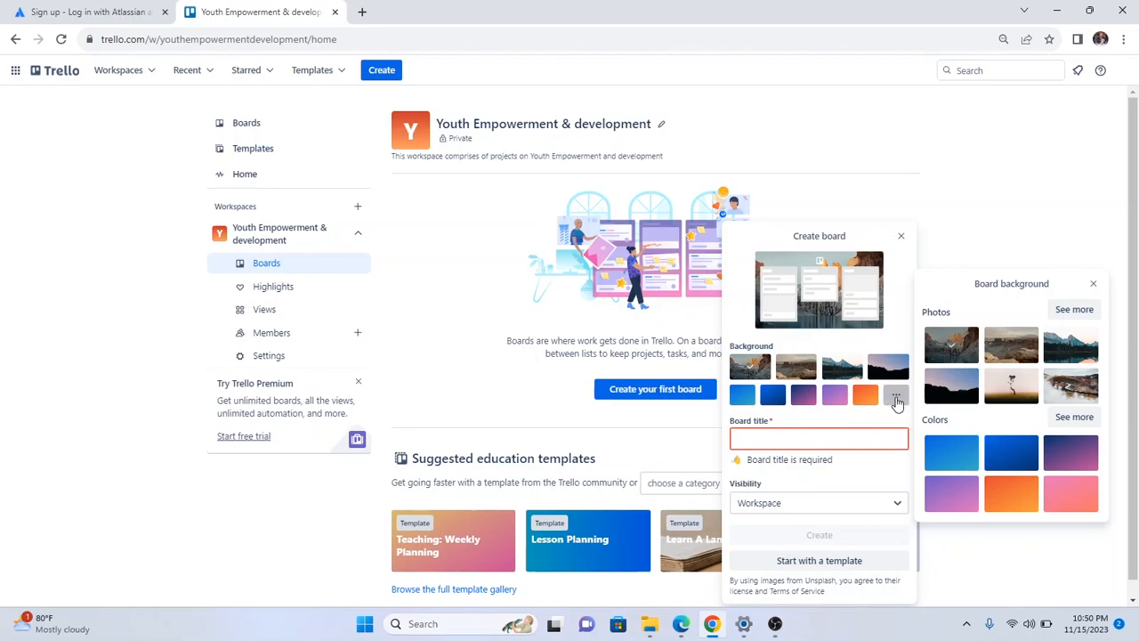
click(1072, 418)
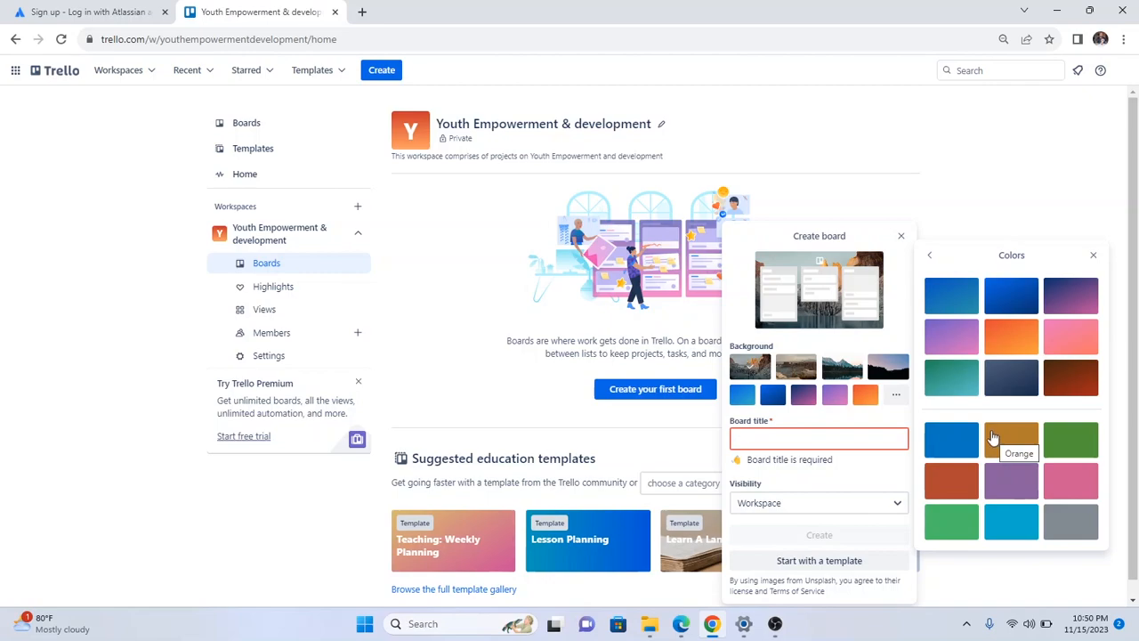
click(1072, 450)
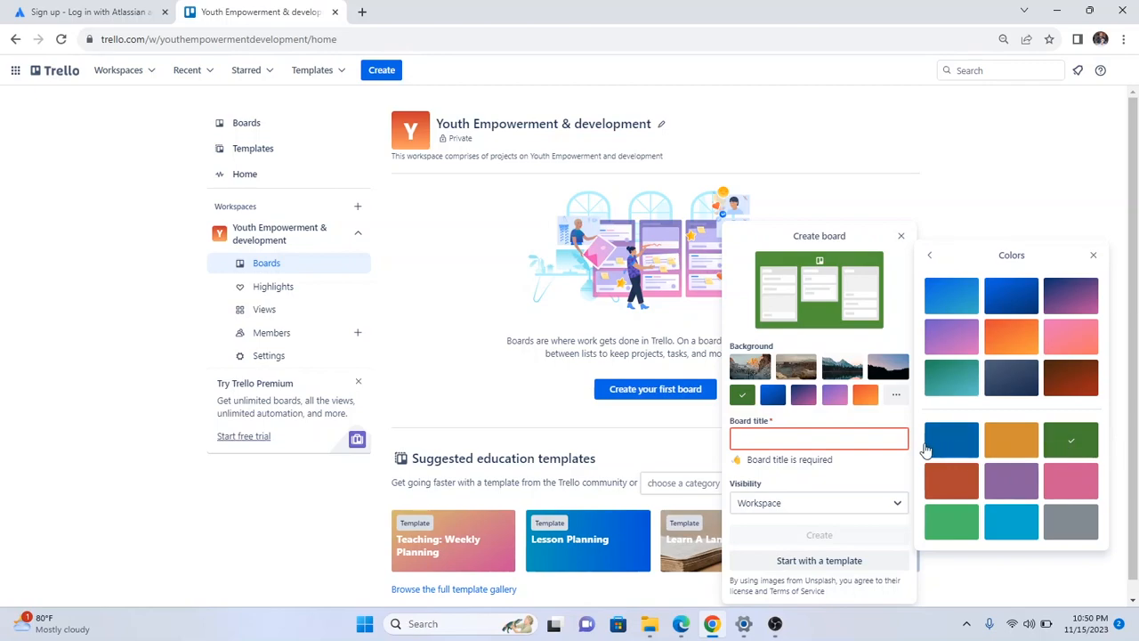
click(754, 440)
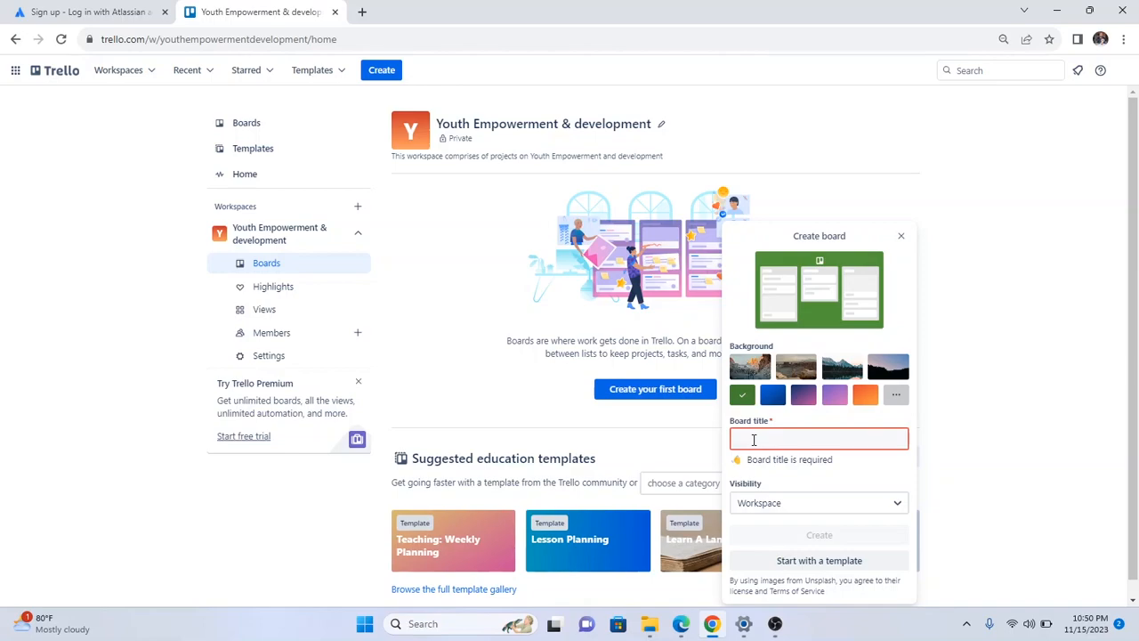
Title the new board 'Tutorials on ICT fields' and create it.
key(shift+Tab)
key(Tab)
text(Tu)
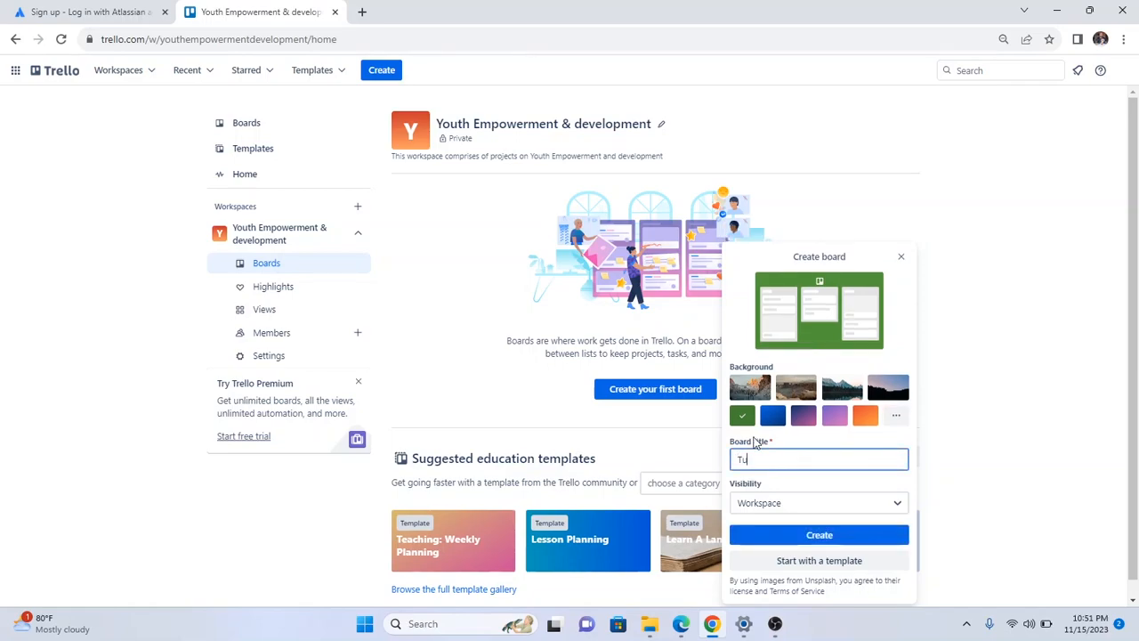
text(torials)
text(on Ict)
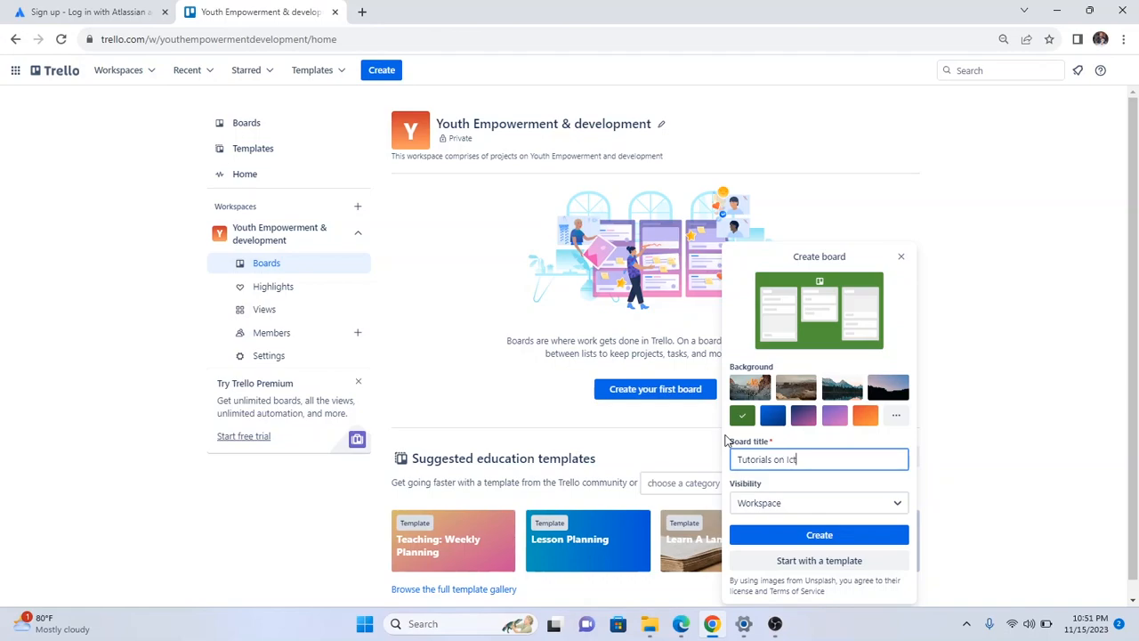
key(BackSpace)
key(BackSpace)
text(CT fields)
click(809, 537)
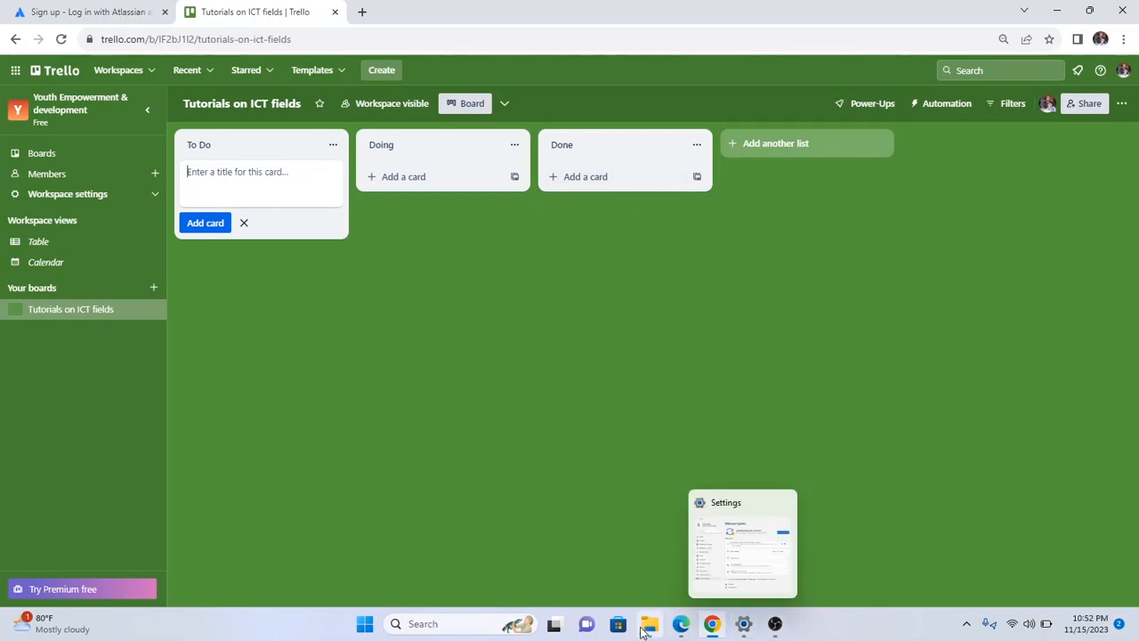
click(680, 623)
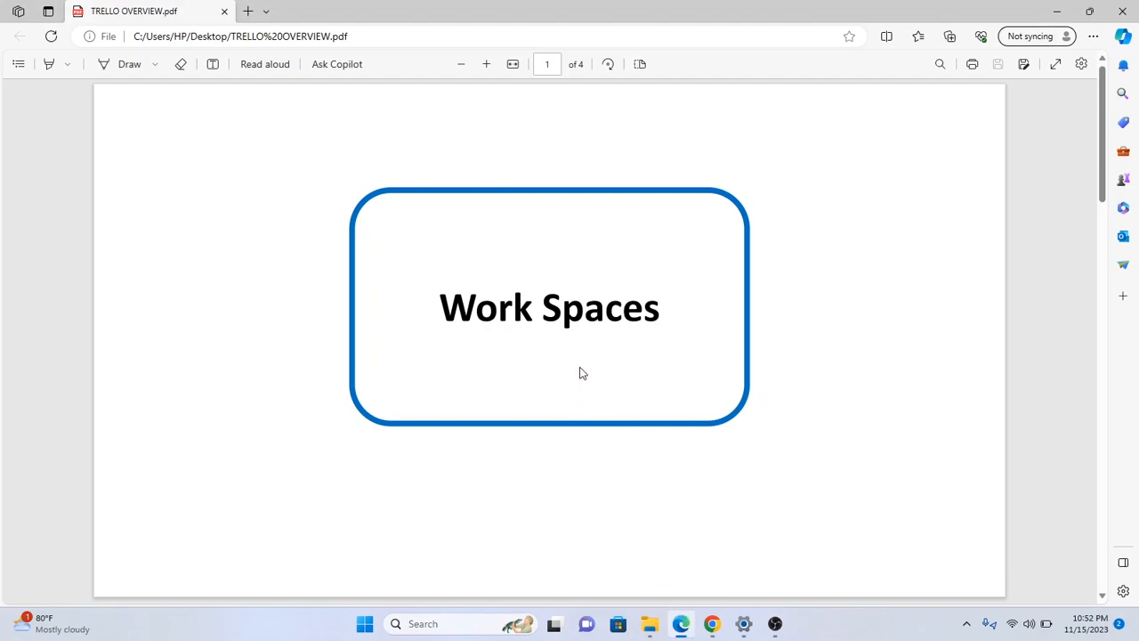
scroll(579, 369, down, 1)
scroll(584, 346, down, 5)
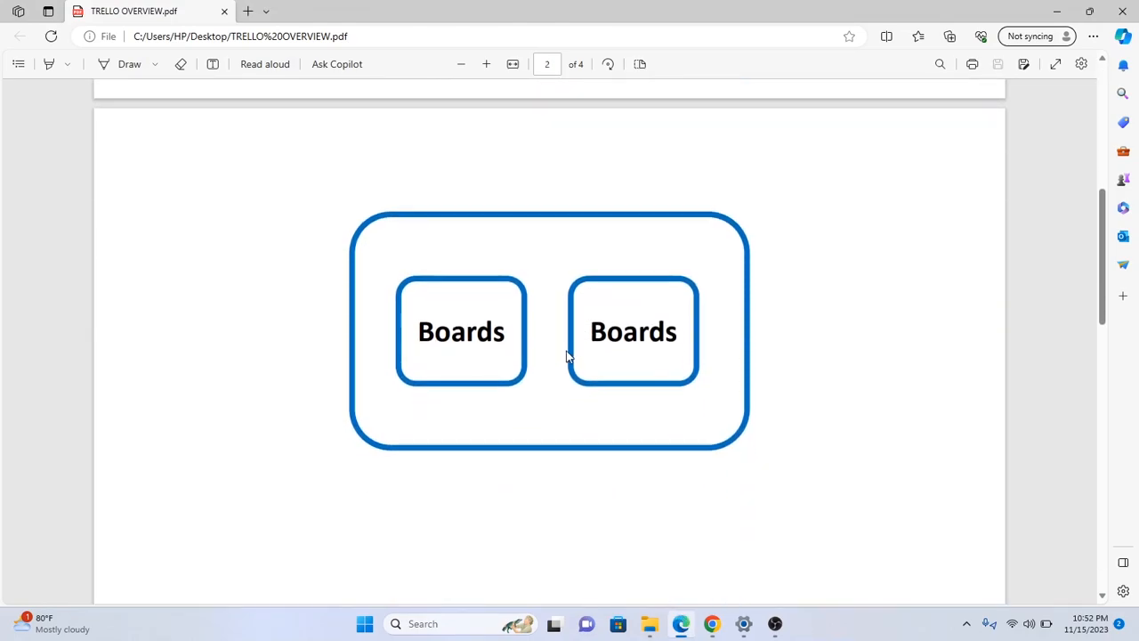
scroll(611, 338, down, 2)
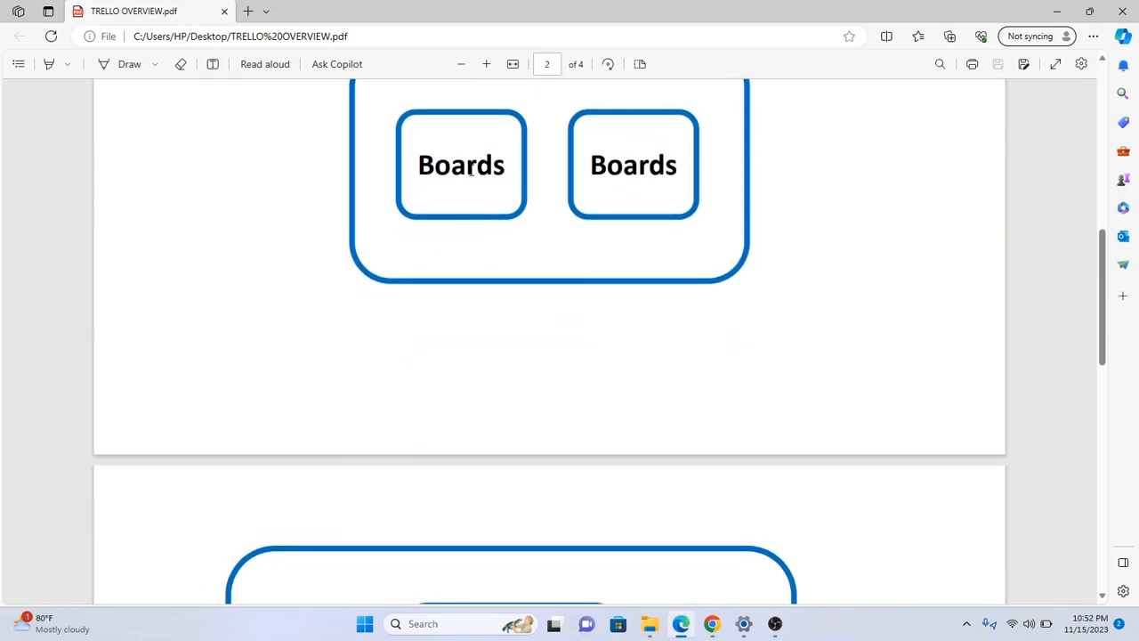
scroll(472, 172, down, 4)
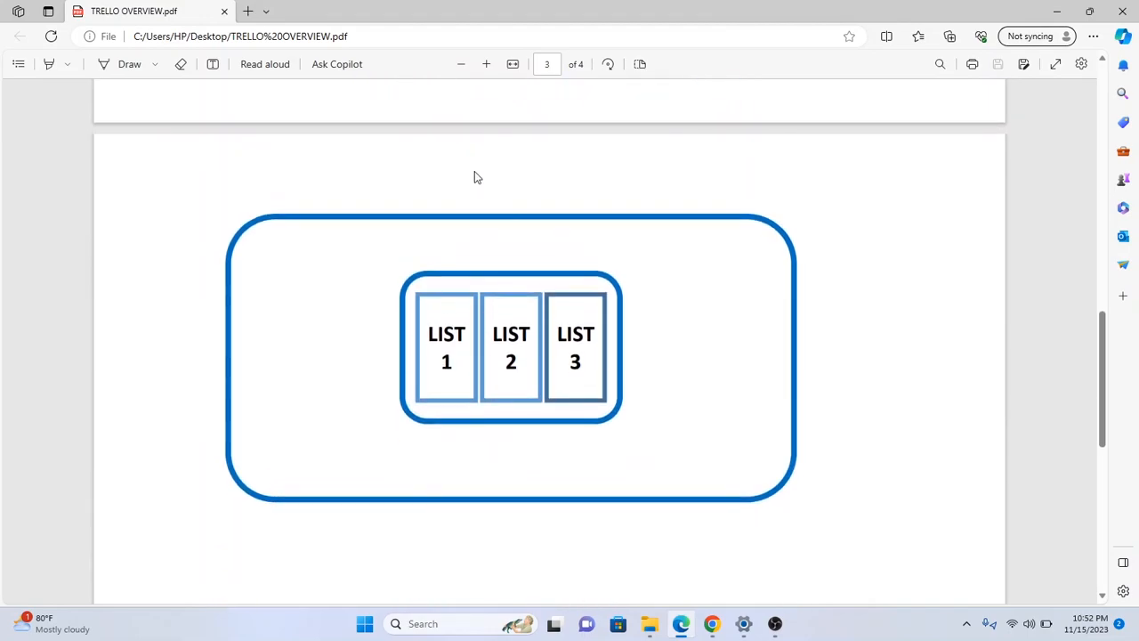
scroll(474, 172, down, 2)
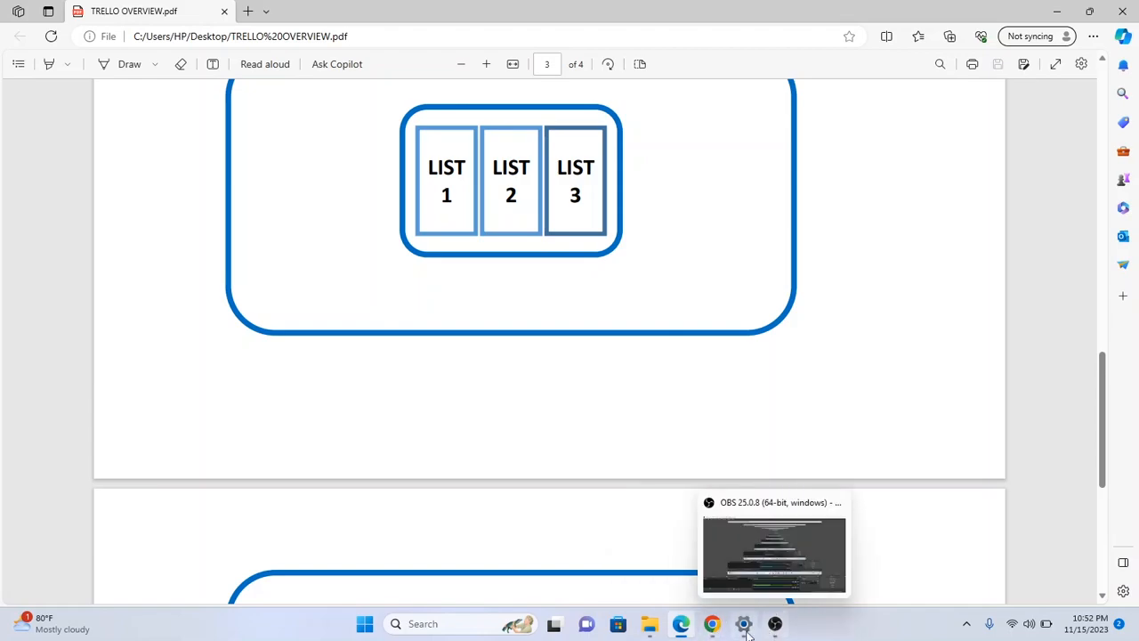
click(680, 627)
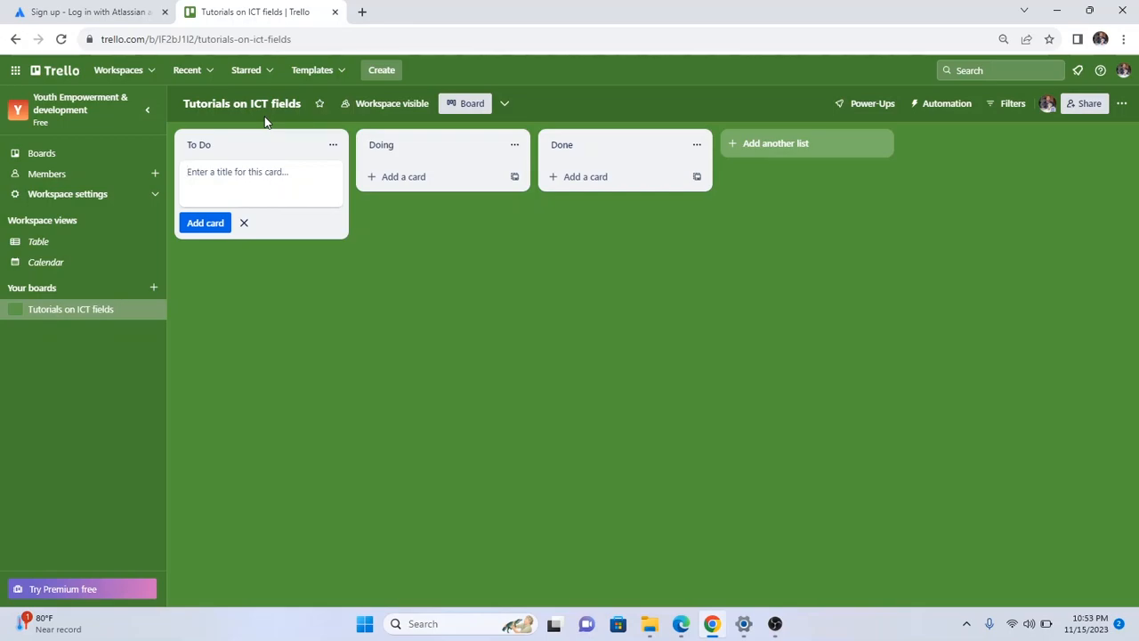
Change the first list's title from 'To Do' to 'Ideas'.
click(200, 148)
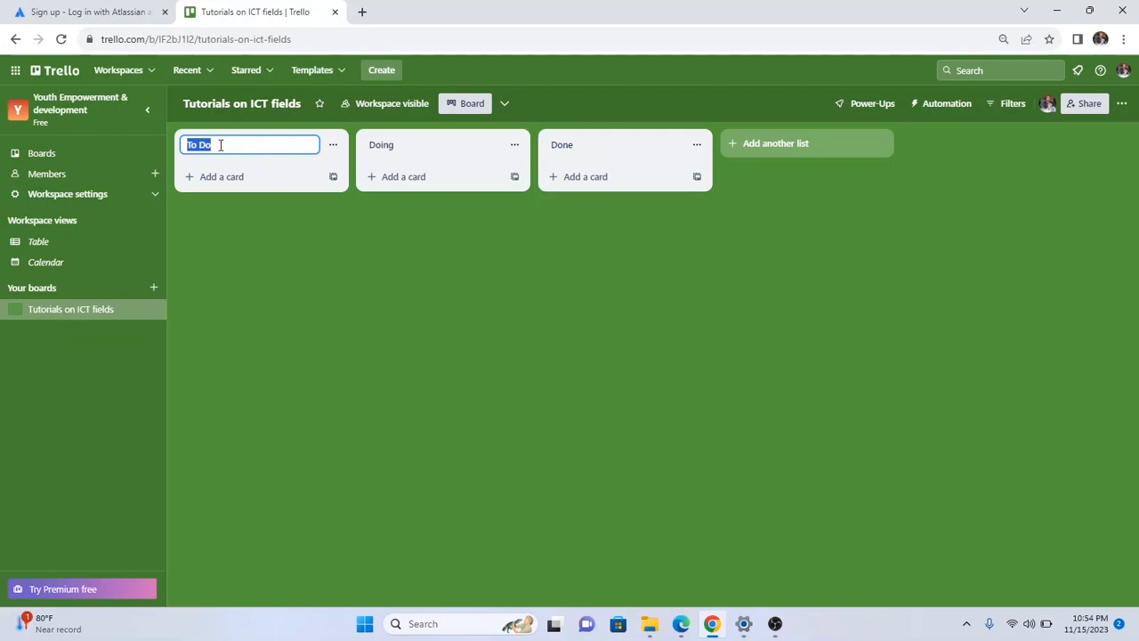
key(BackSpace)
text(Ideas)
click(282, 237)
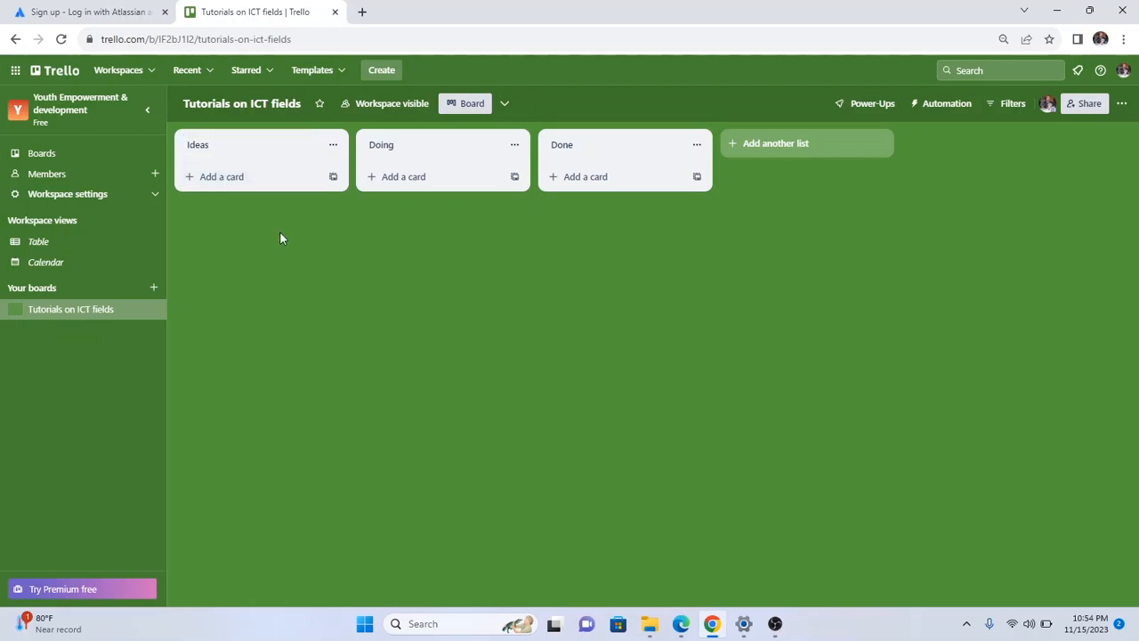
click(333, 147)
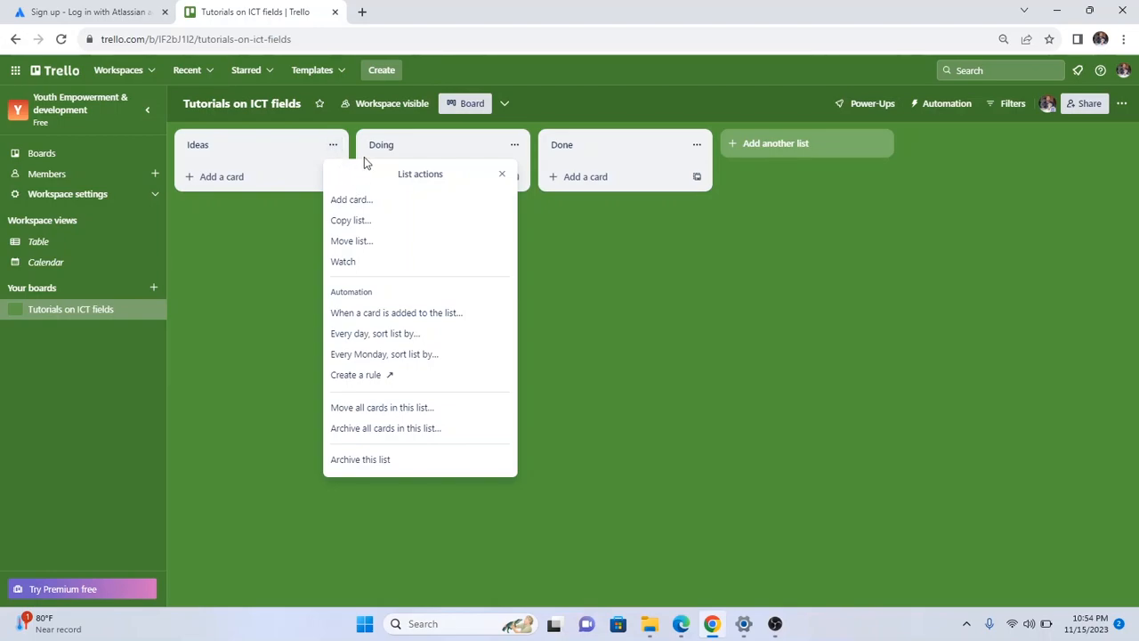
click(274, 279)
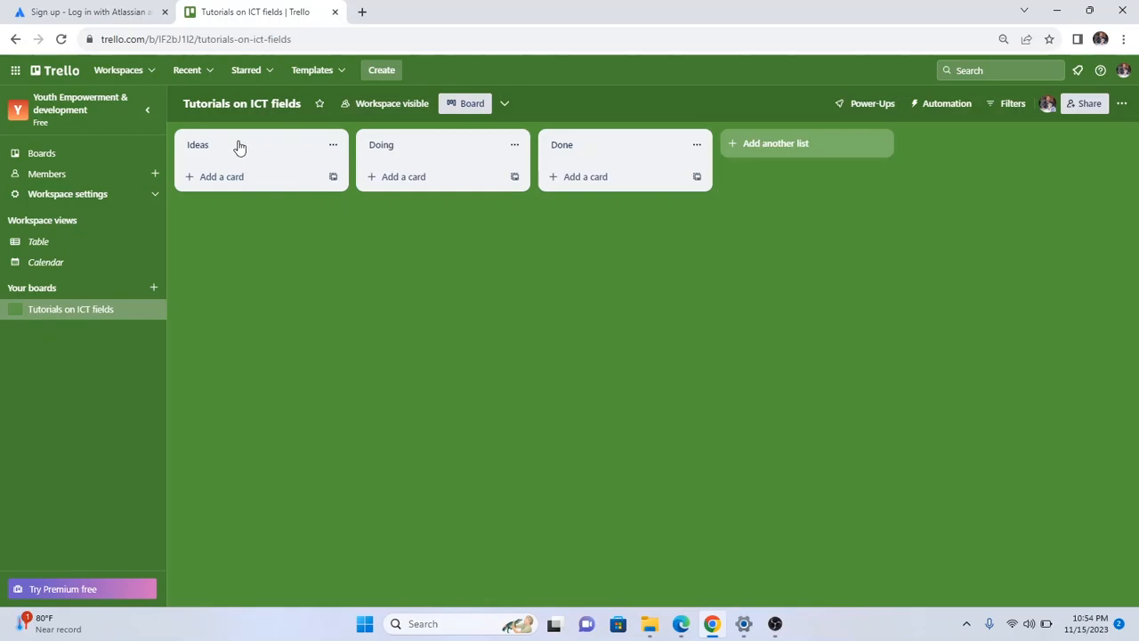
Retitle Doing as 'planning' and Done as 'recording & editing tutorial content'.
click(380, 145)
text(planning)
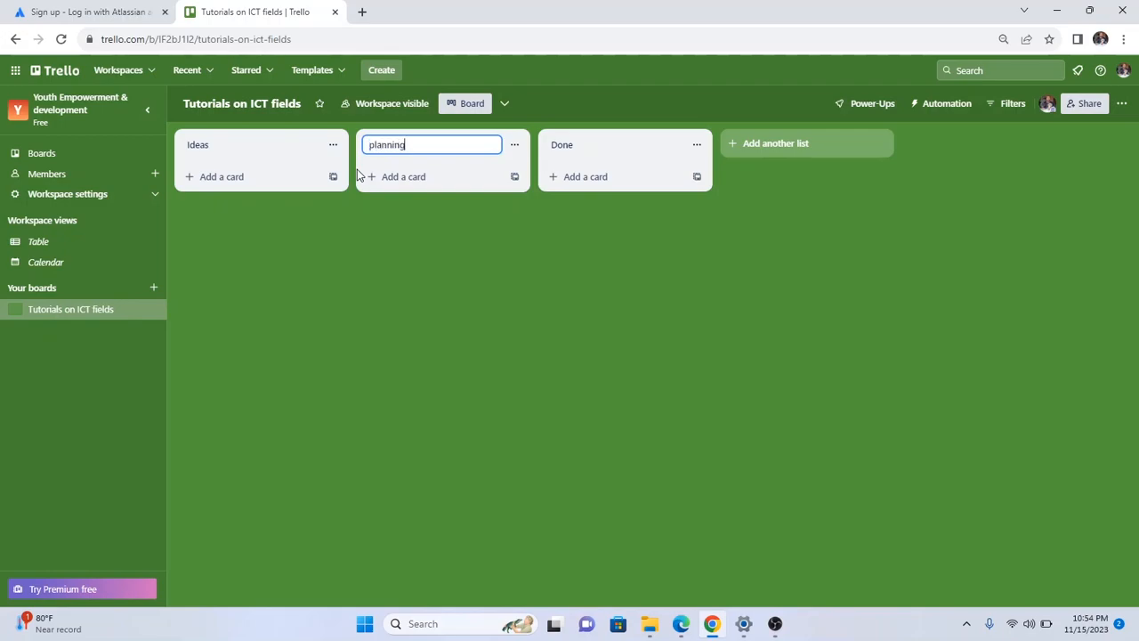
click(563, 147)
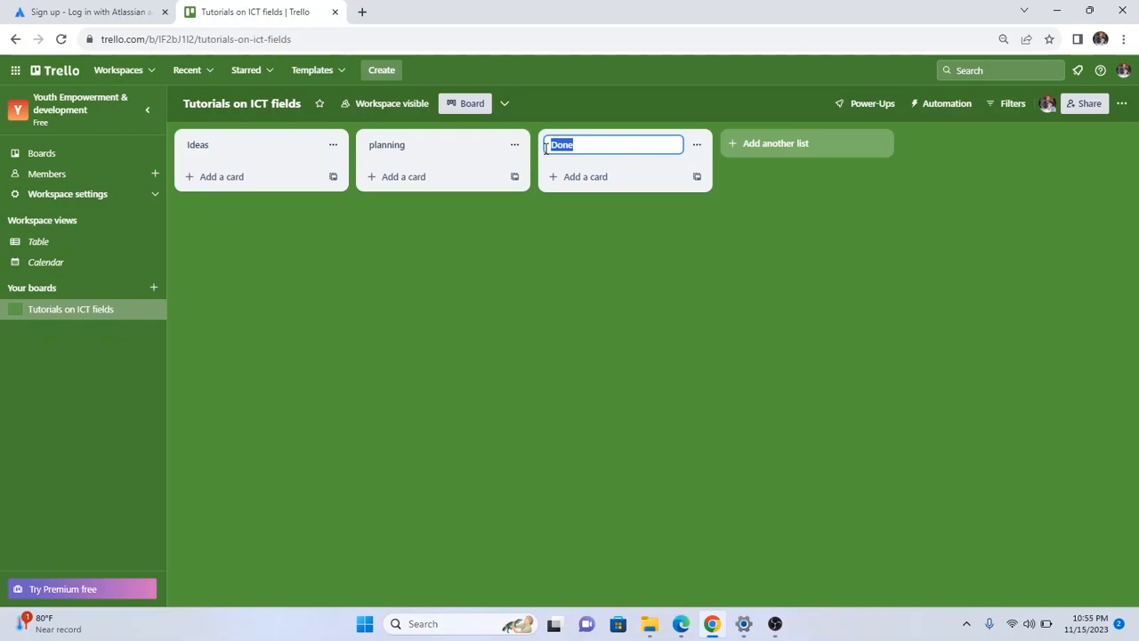
text(recording & editing)
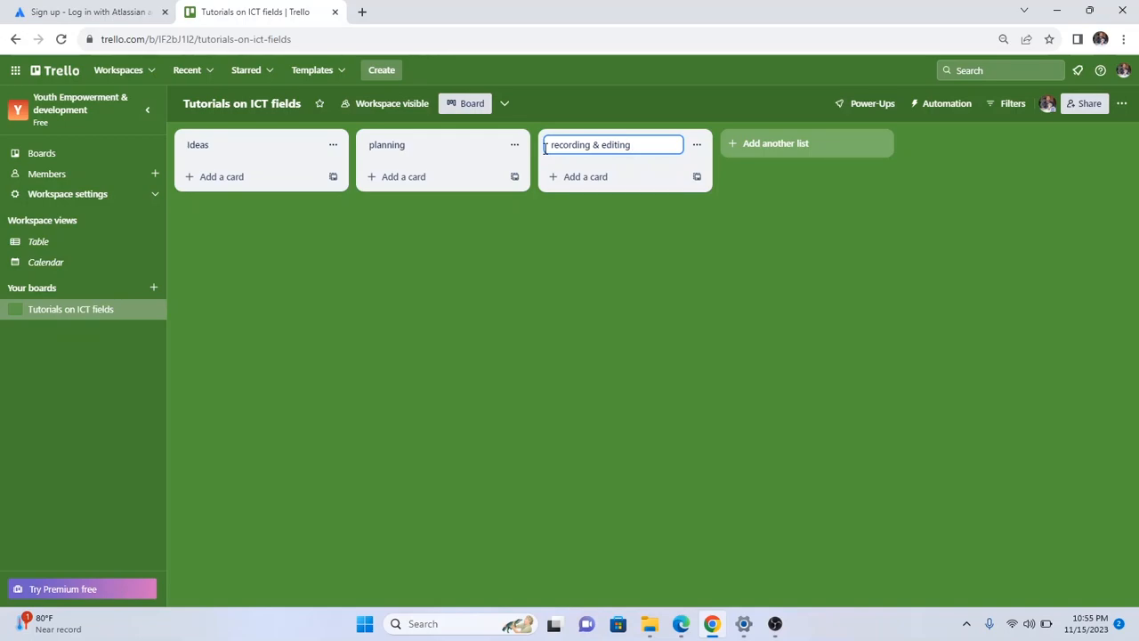
text(content)
key(Left)
text(tutpri)
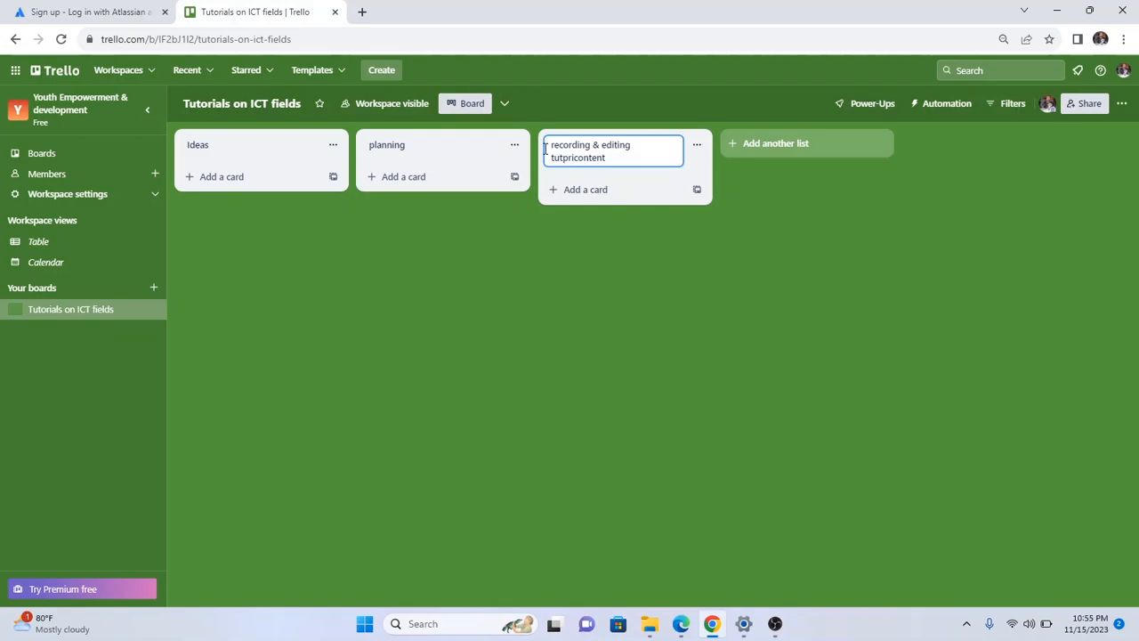
key(BackSpace)
key(BackSpace)
key(BackSpace)
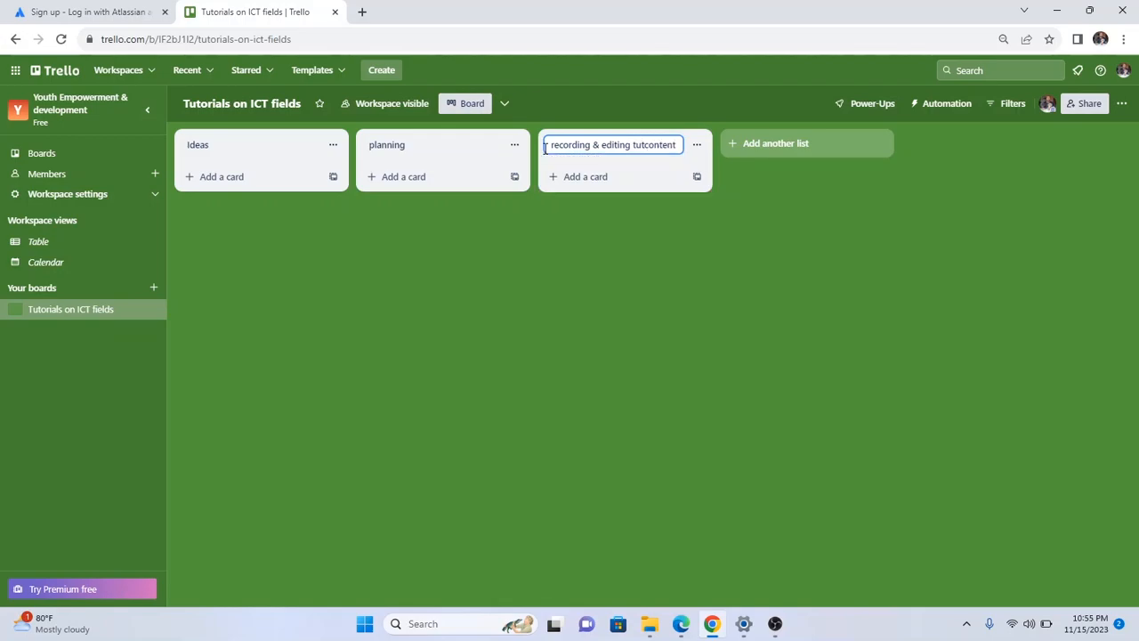
text(orial)
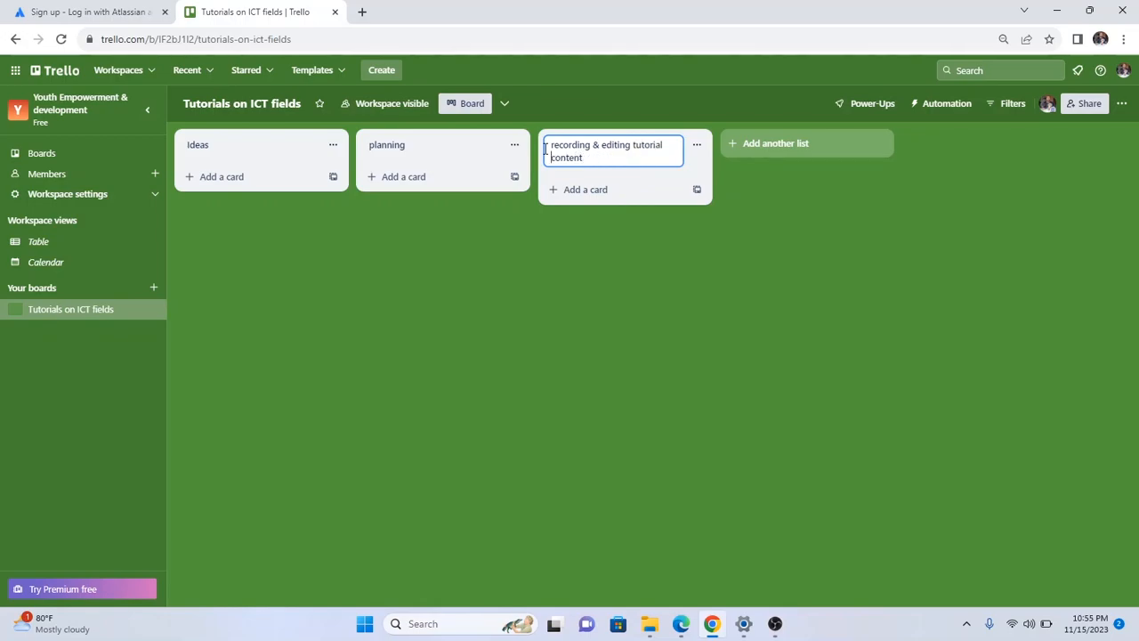
Extend the 'planning' list title to 'planning tutorial contents'.
click(410, 144)
click(409, 144)
text(tutor)
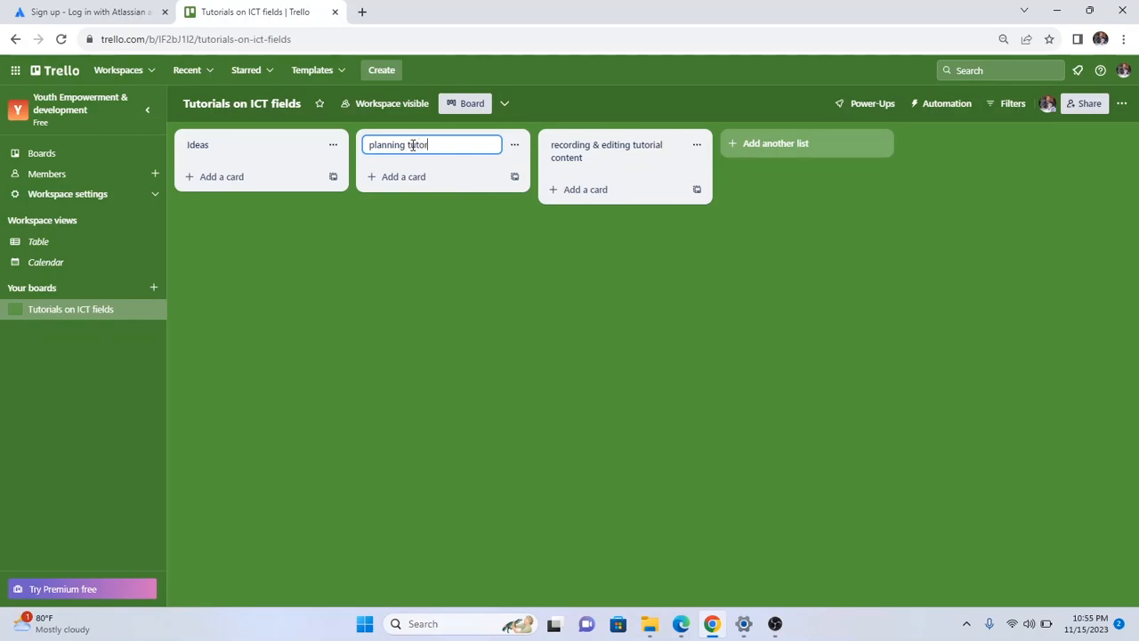
text(ial contents)
click(646, 166)
click(646, 165)
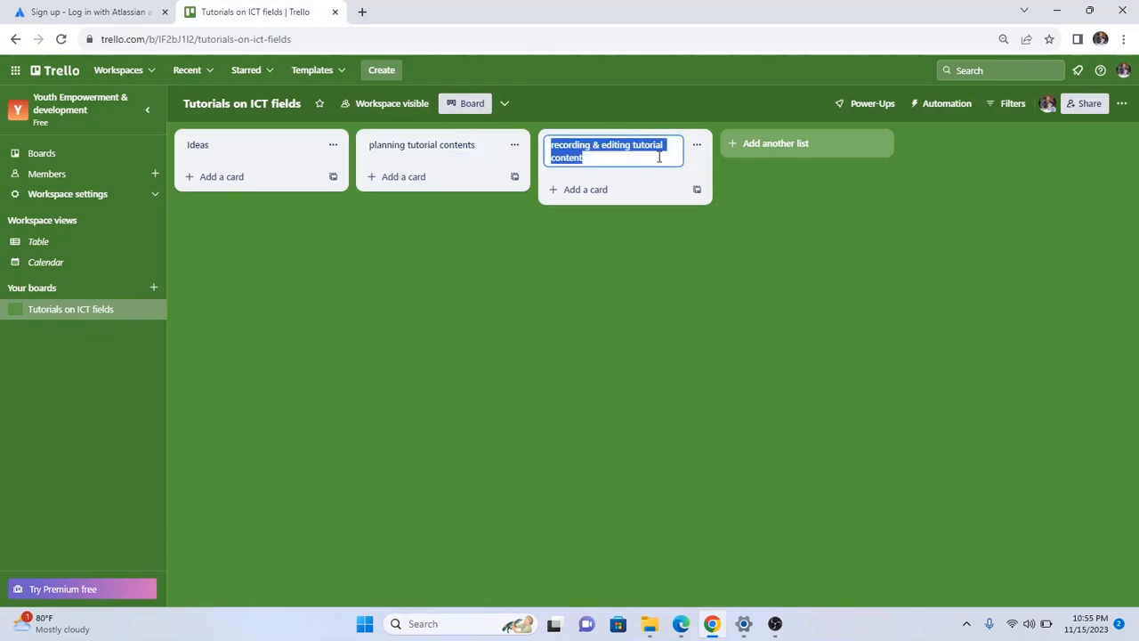
Add lists 'Submit finished production for review' and 'Review Feedback' after the existing three.
click(739, 145)
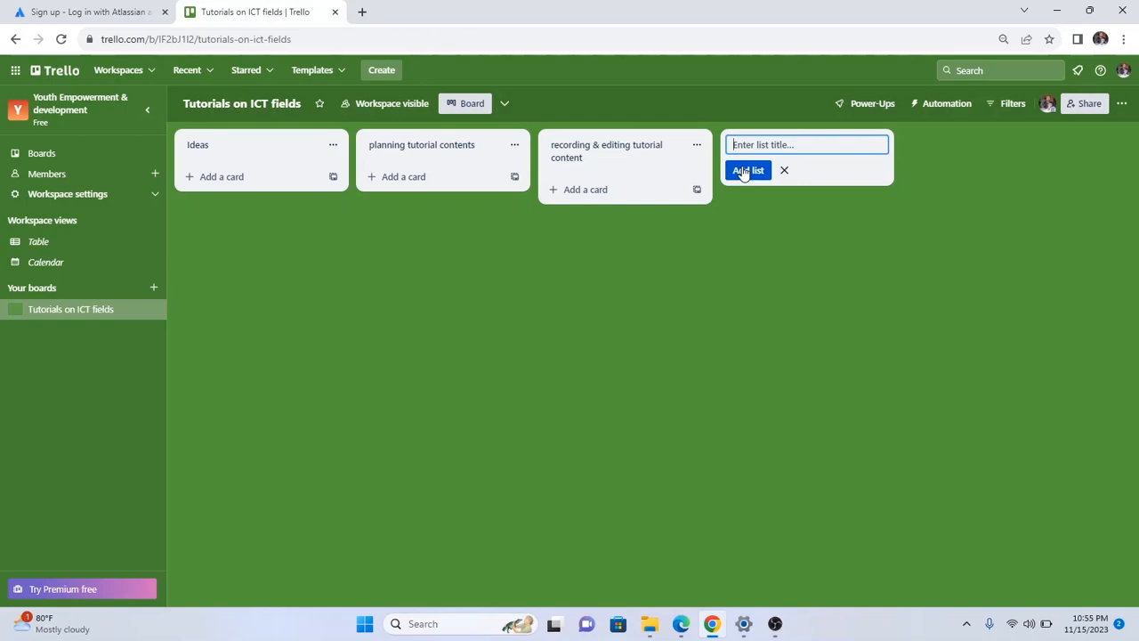
text(Submit finished production for review)
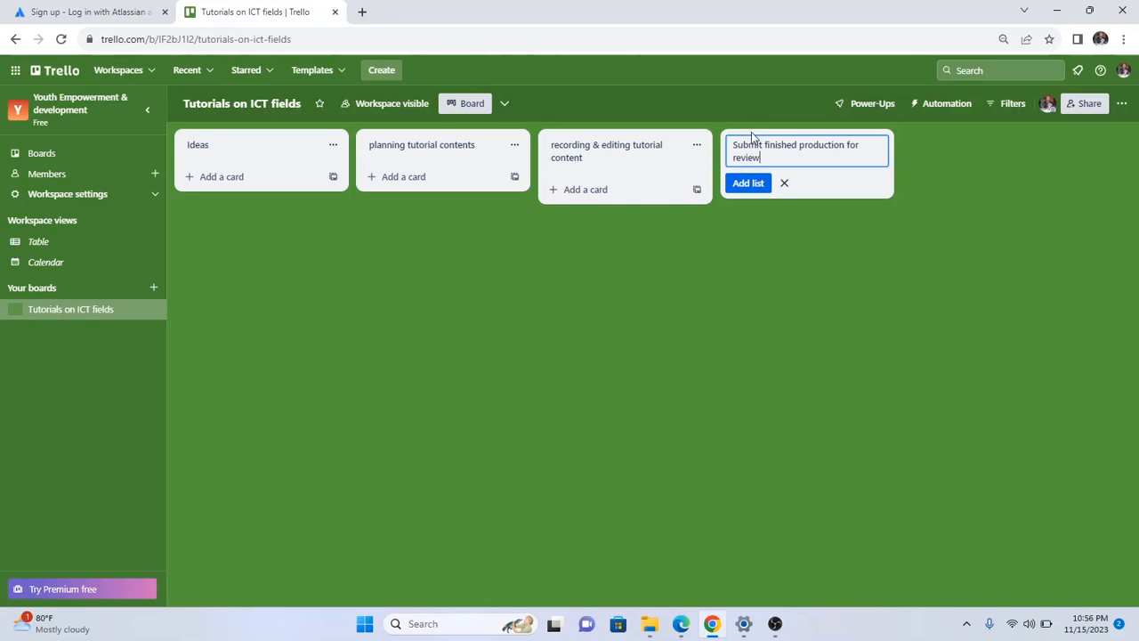
click(748, 184)
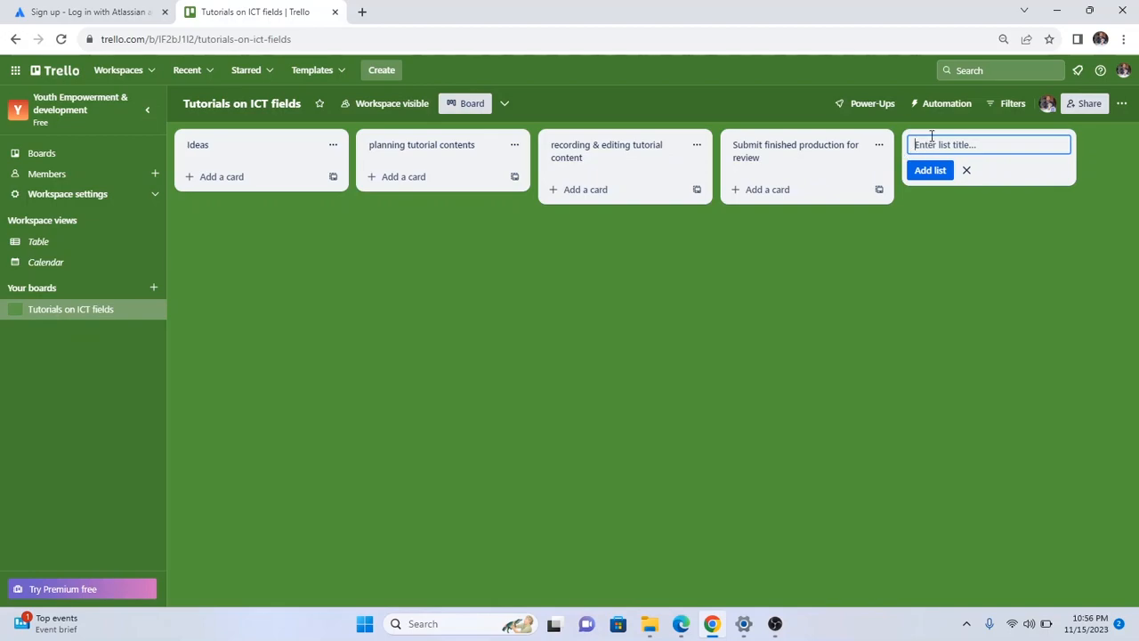
text(Review Feedback)
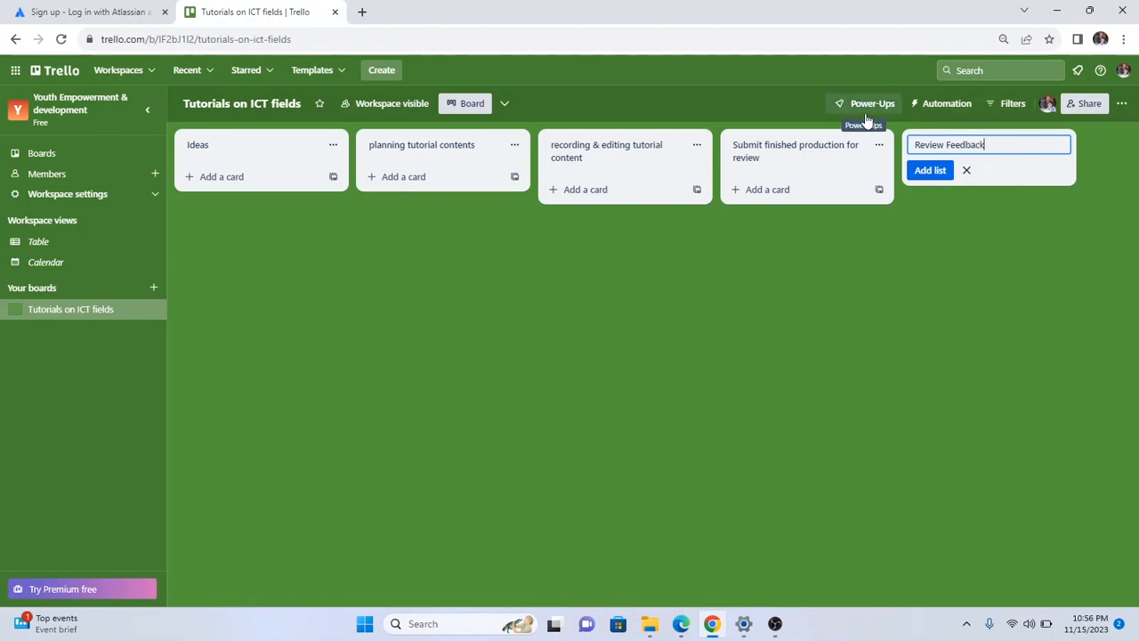
click(985, 272)
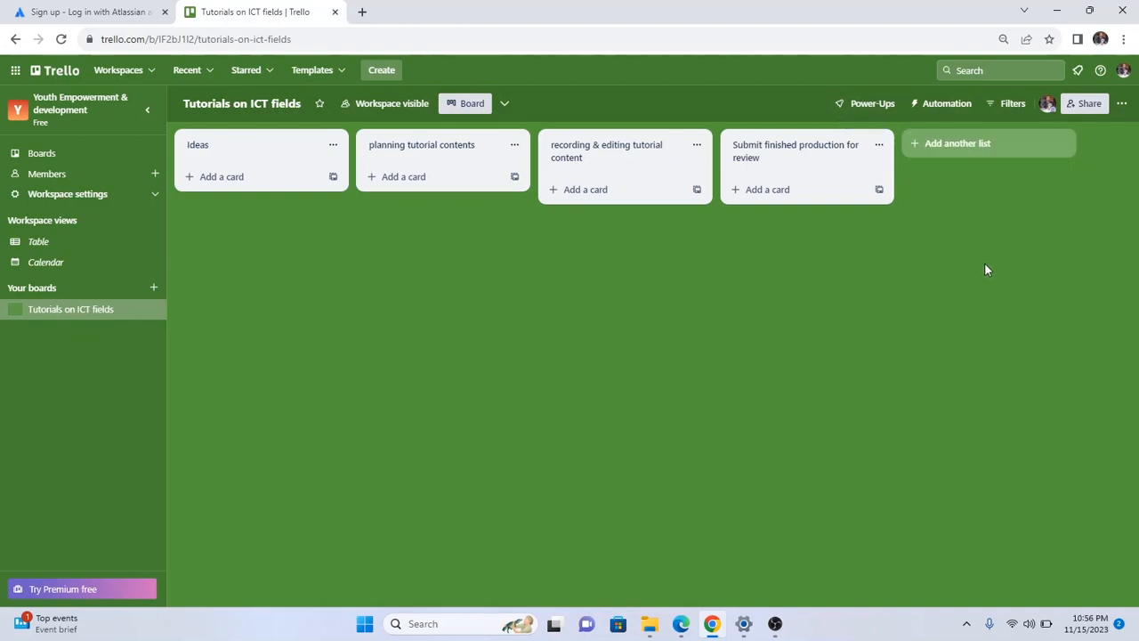
click(931, 154)
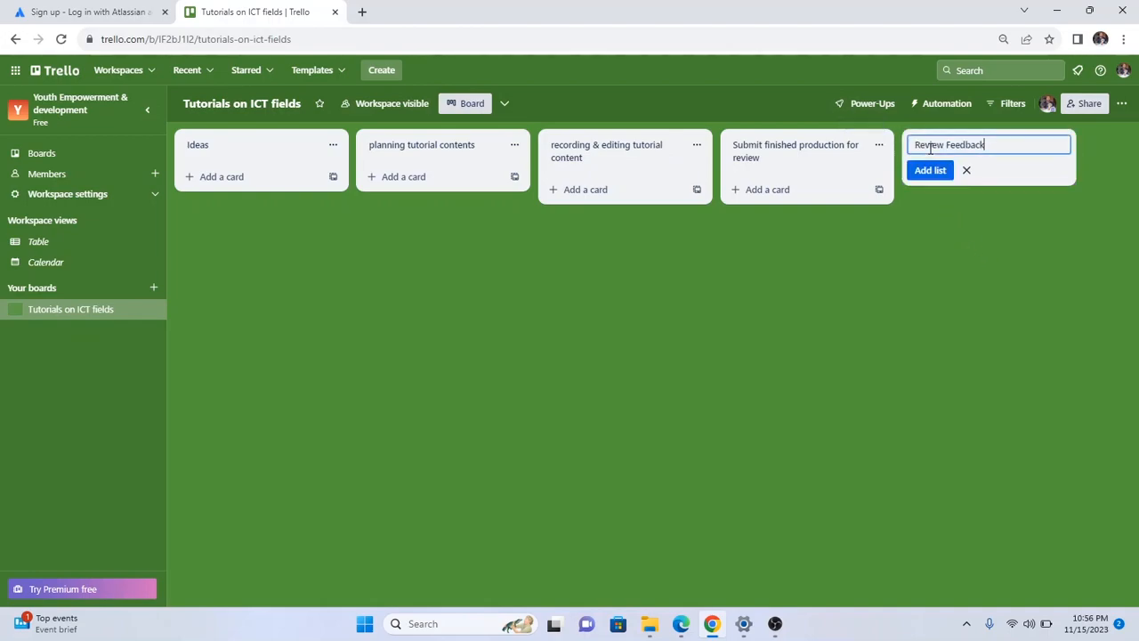
click(929, 170)
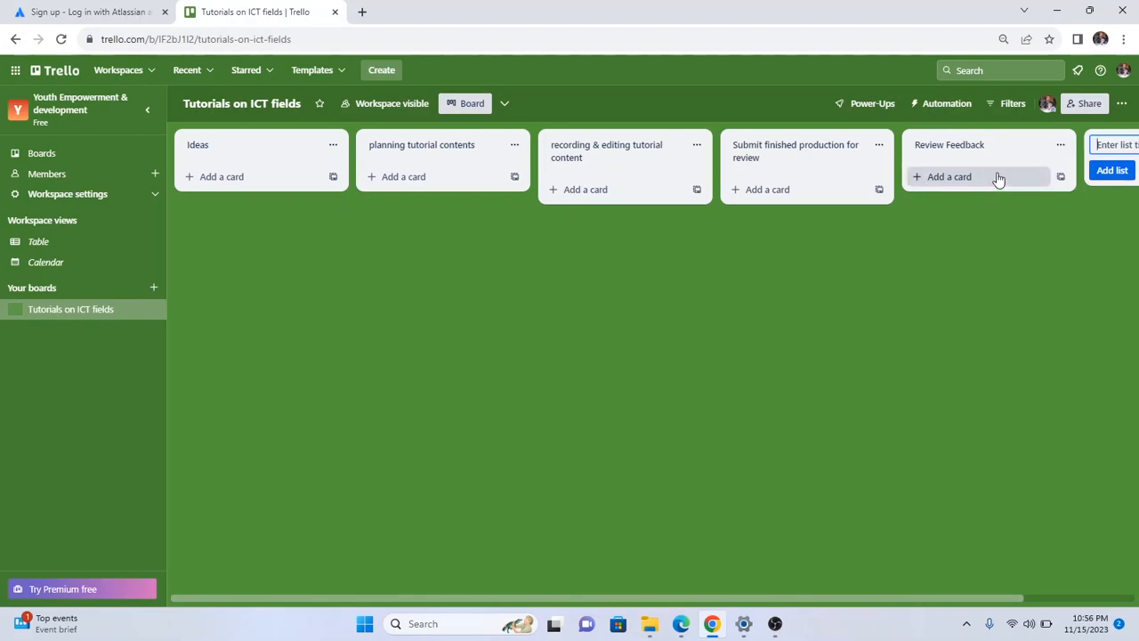
click(836, 302)
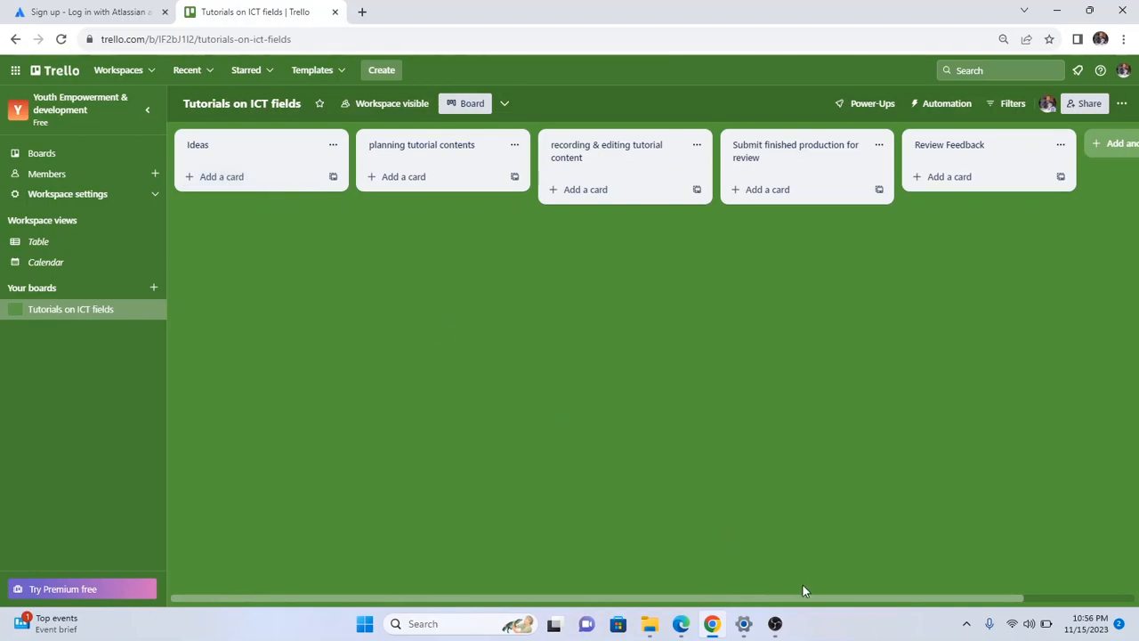
click(680, 629)
scroll(549, 336, down, 2)
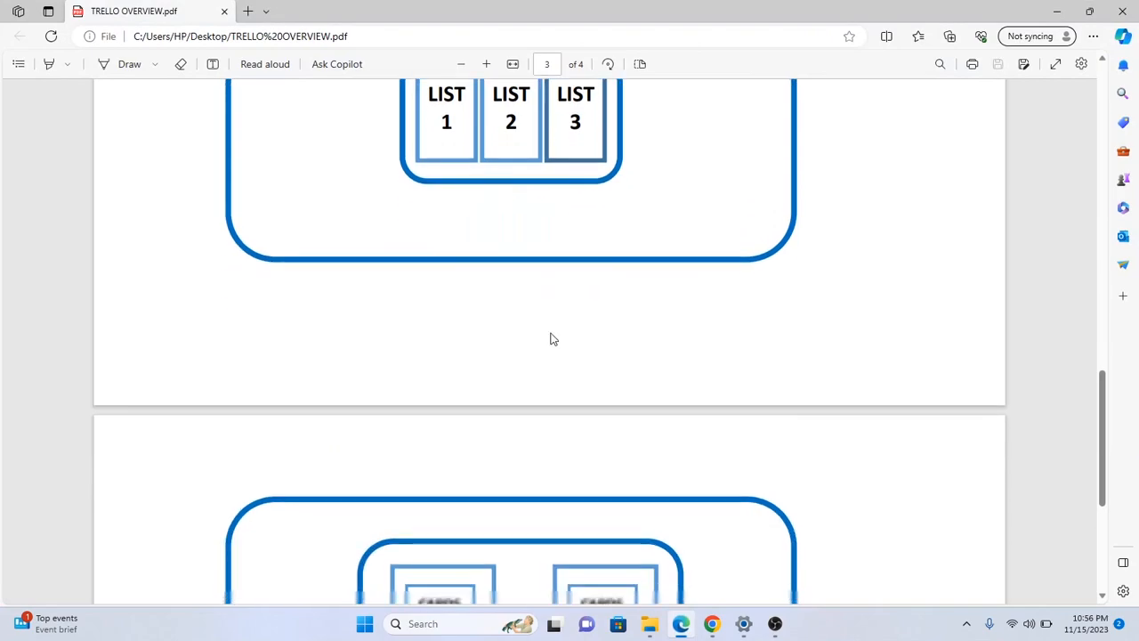
scroll(550, 331, down, 4)
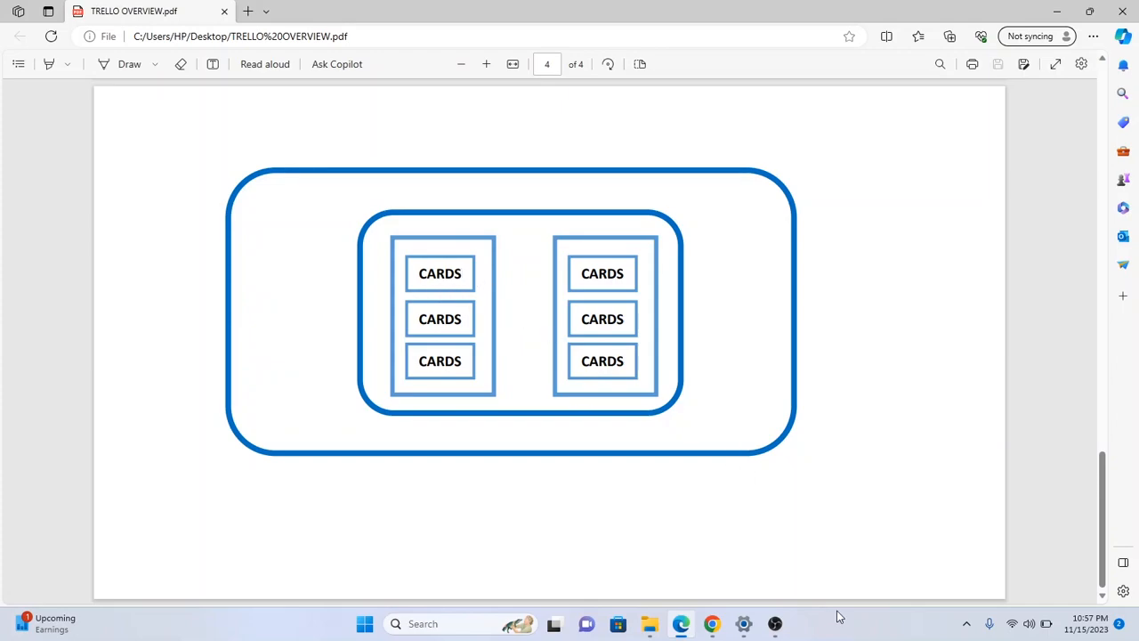
click(712, 624)
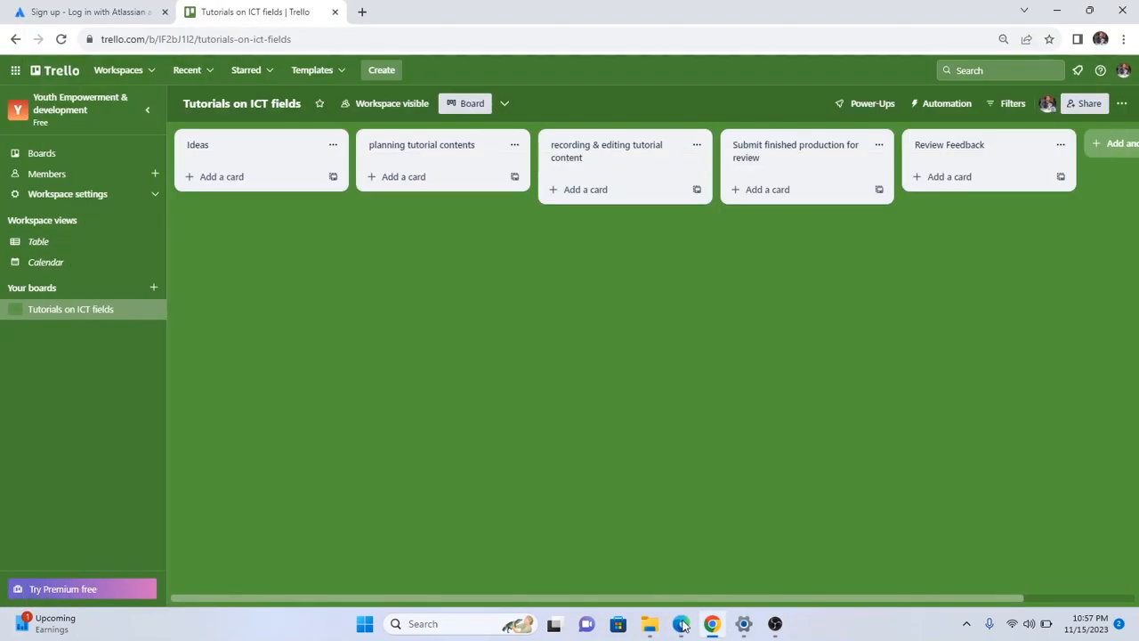
Add a card titled 'ICT Tutorial content' at the bottom of the Ideas list.
click(224, 148)
click(240, 149)
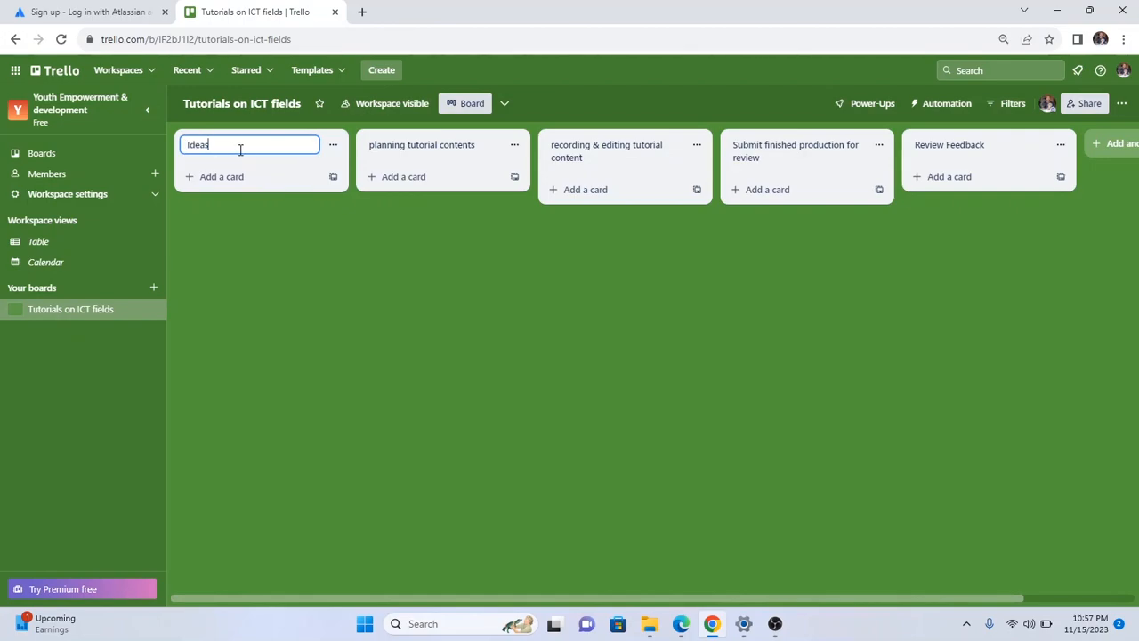
click(290, 177)
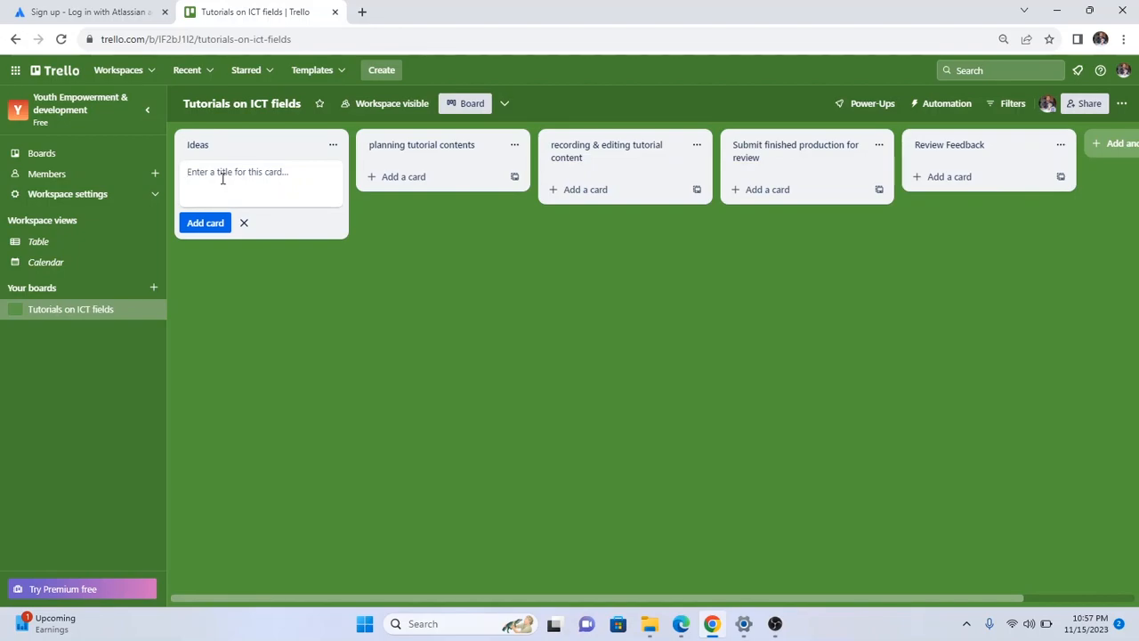
text(ICT)
text( Tutor)
text(ials)
text(content)
click(210, 224)
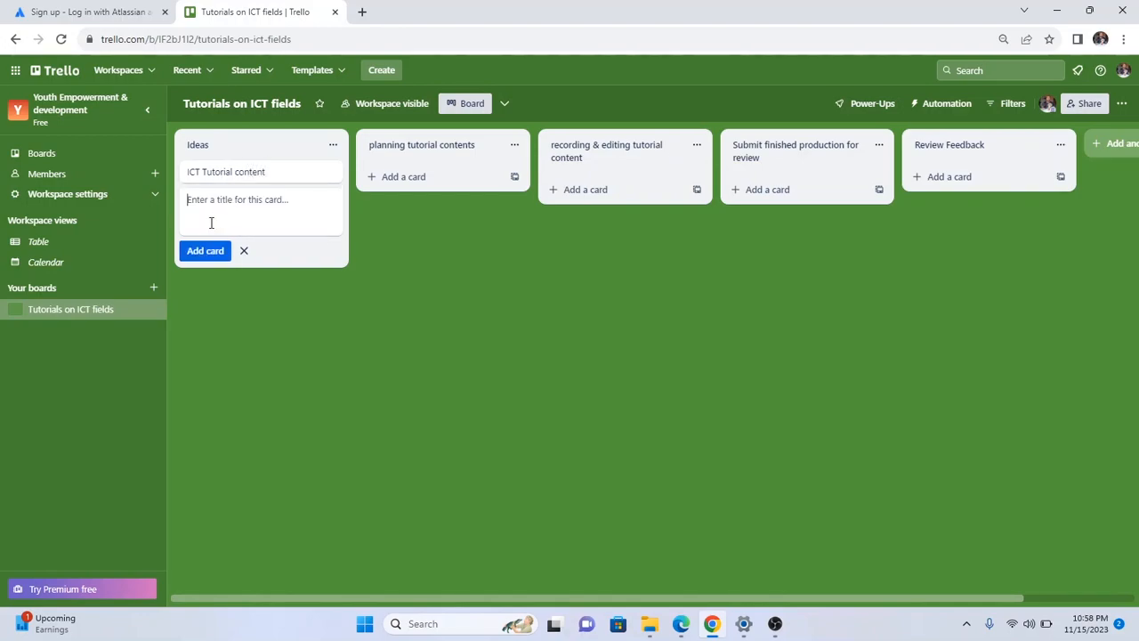
click(245, 254)
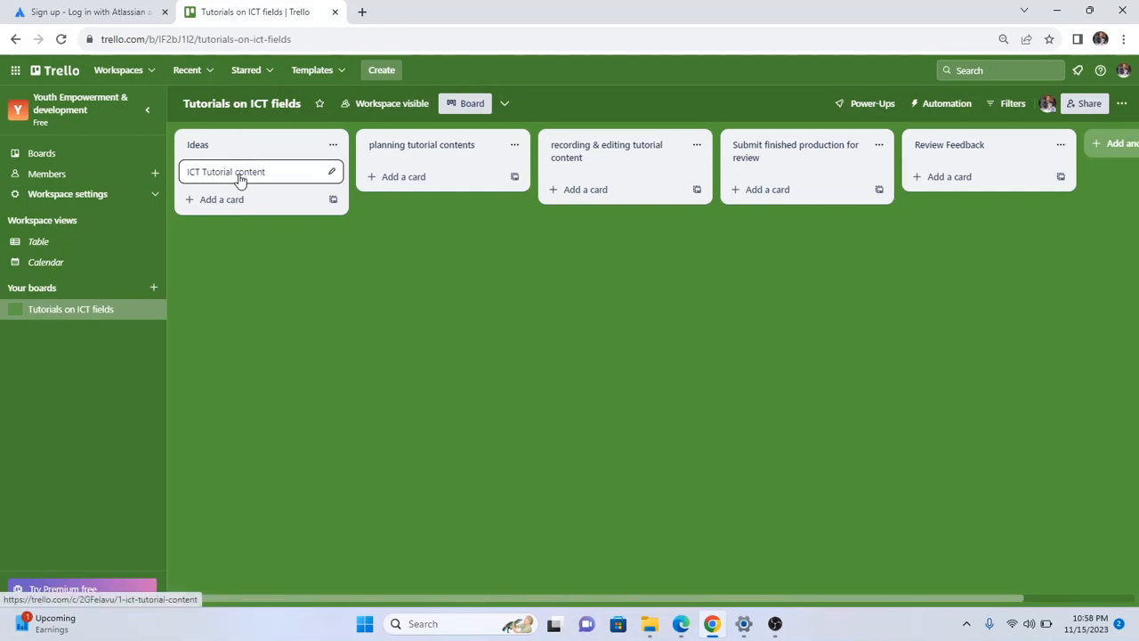
drag(238, 179, 409, 178)
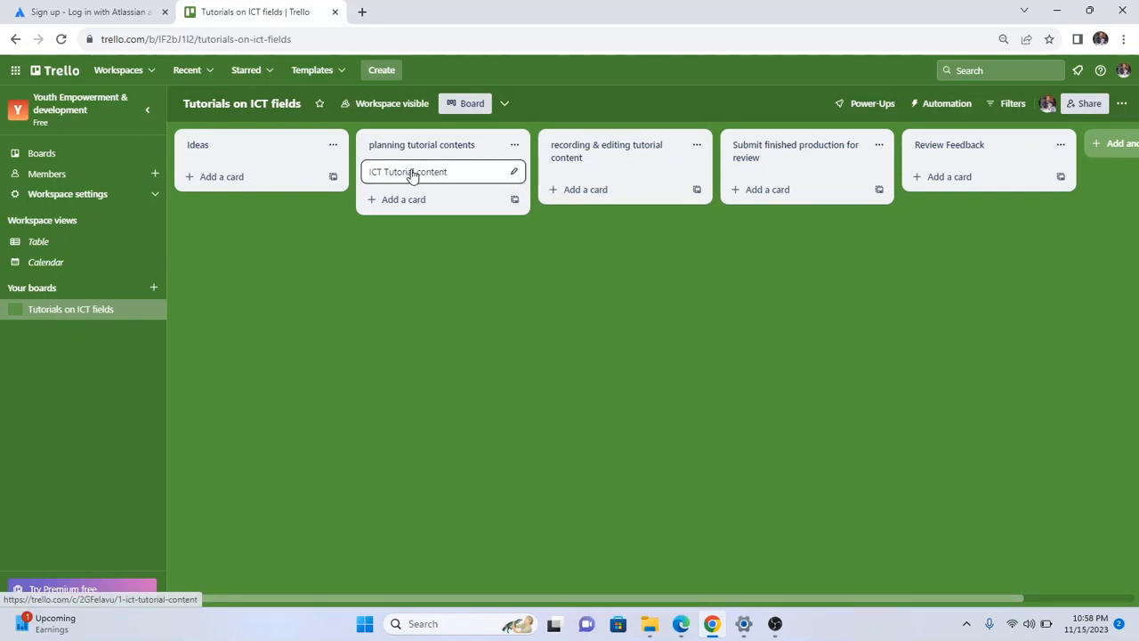
drag(412, 174, 223, 174)
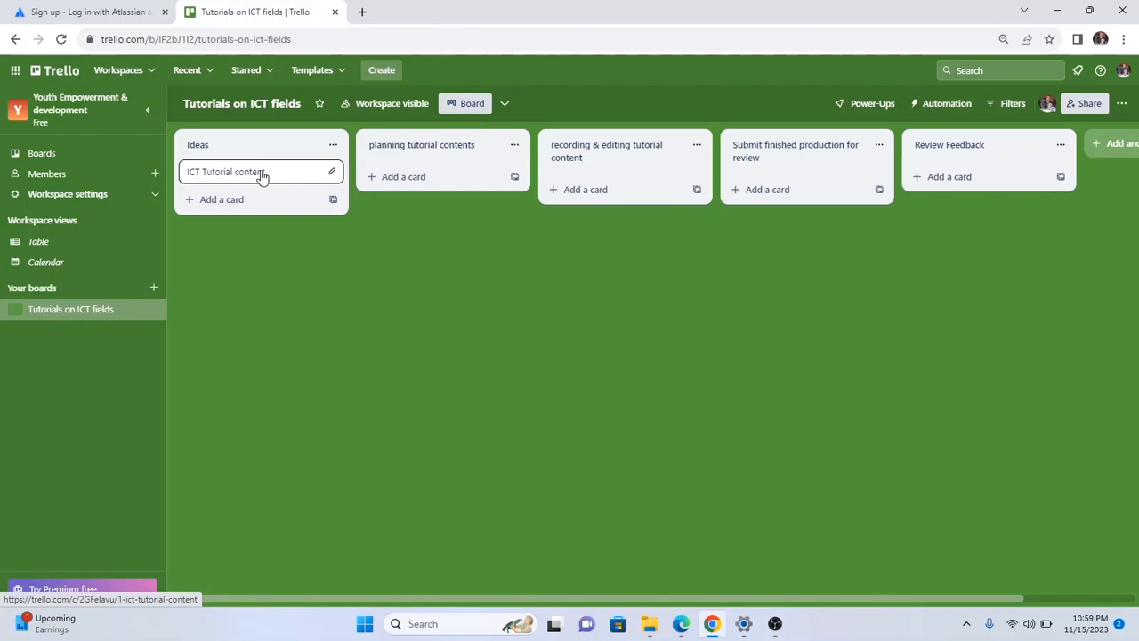
Open the ICT Tutorial content card's full detail view from its quick-edit menu.
click(333, 173)
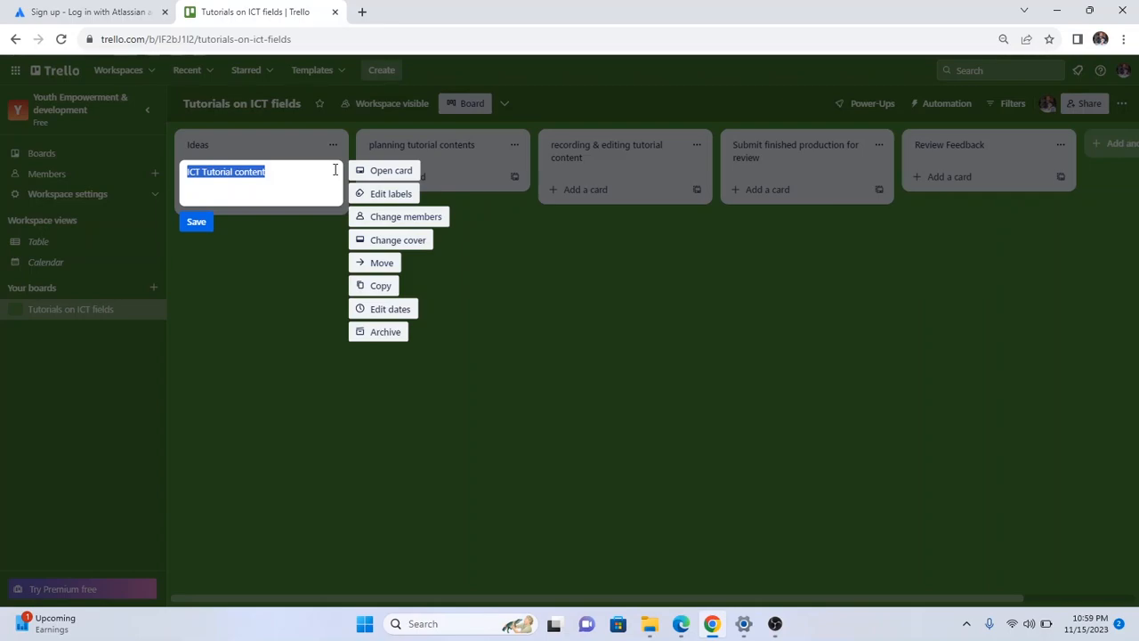
click(383, 172)
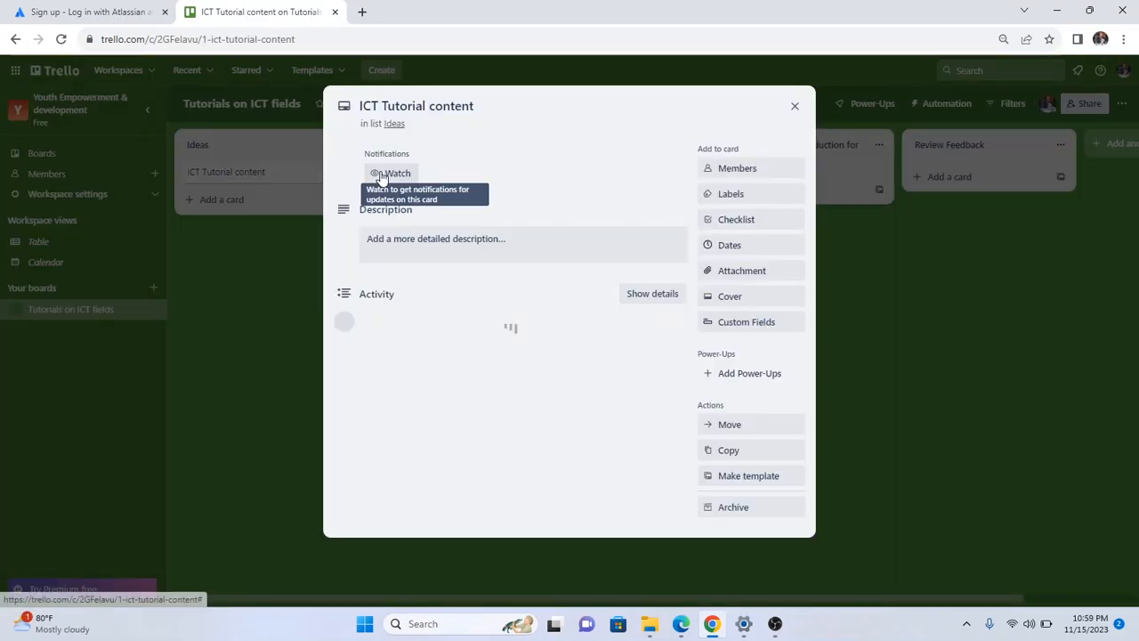
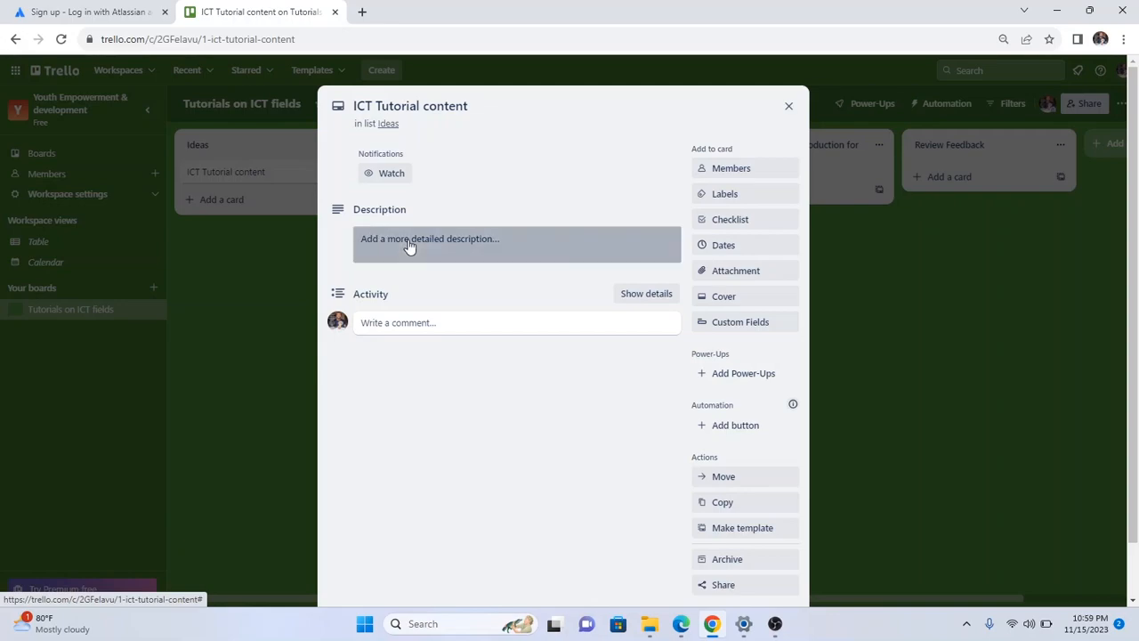
Save the description 'We want ideas on relevant and in demand ICT services that we need to train Youths on'.
click(409, 246)
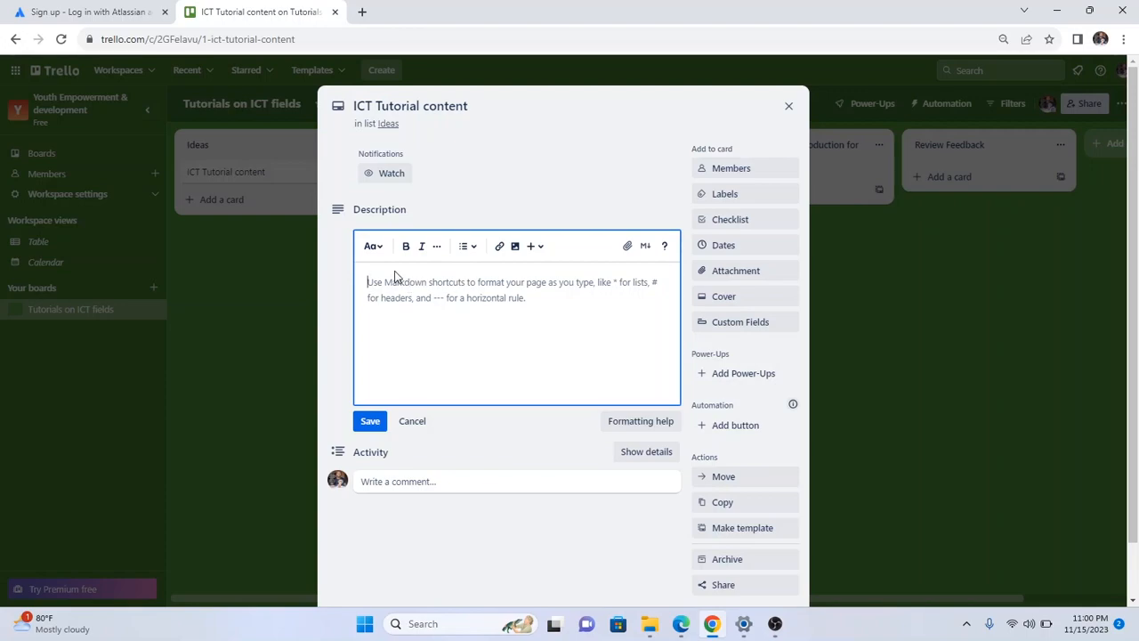
text(WE)
key(BackSpace)
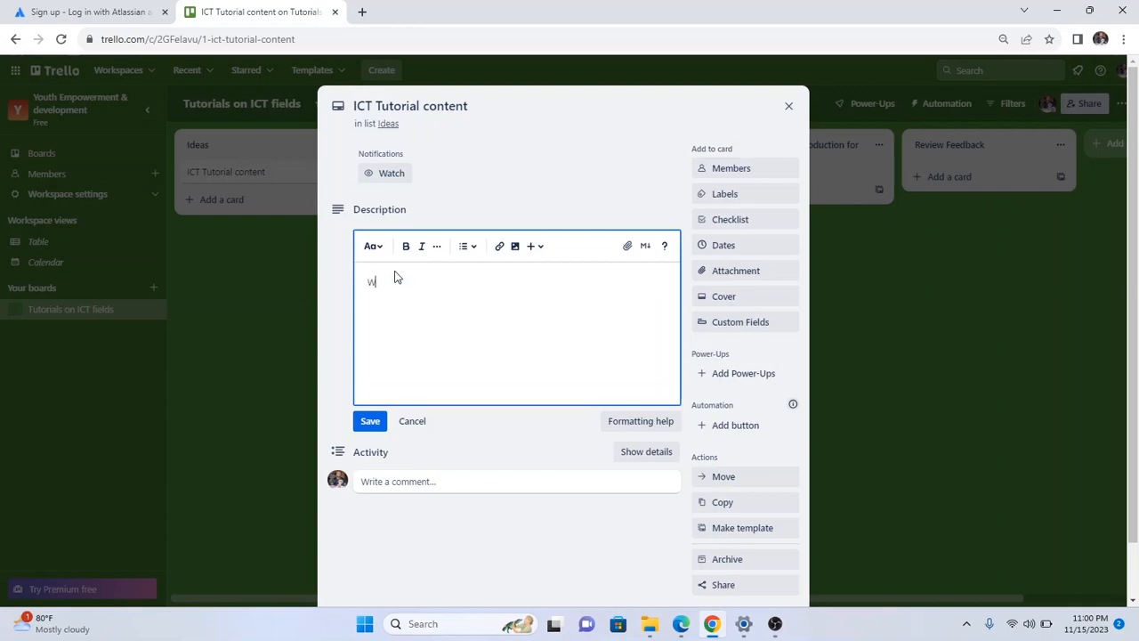
text(e want ideas on relevant and in cemand ict)
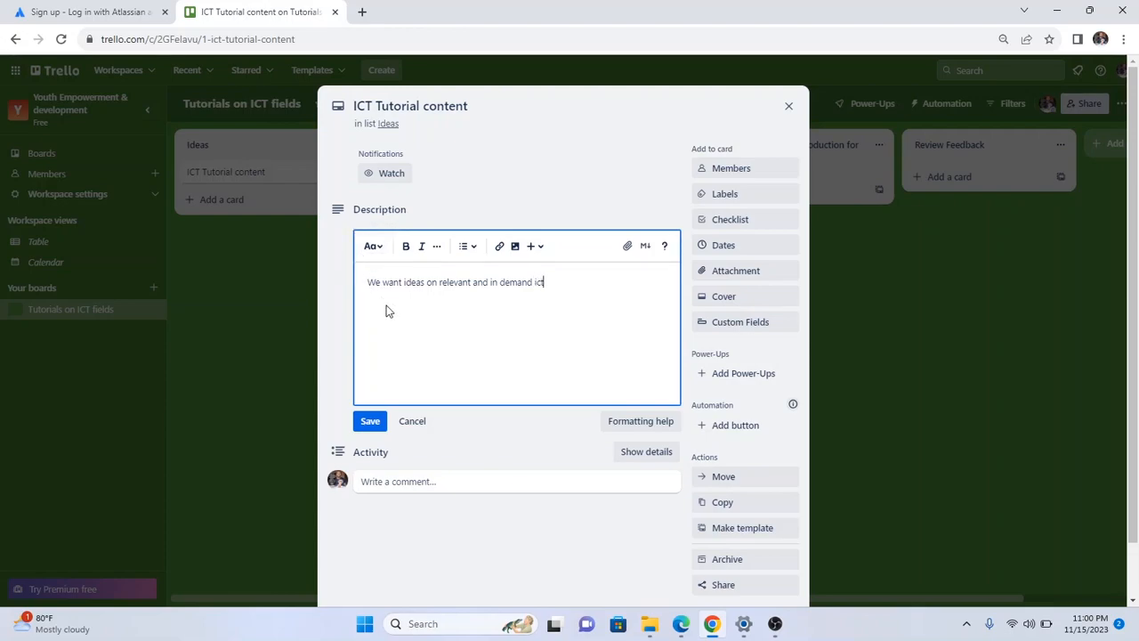
key(BackSpace)
key(BackSpace)
key(BackSpace)
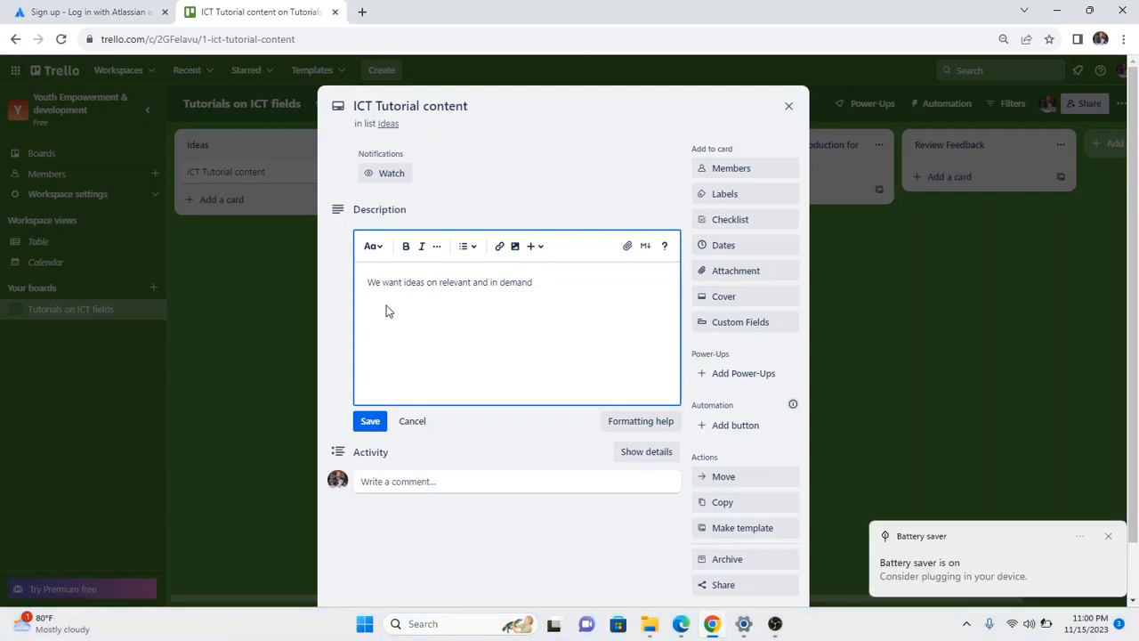
text(ICT s)
text(ervices t)
text(hat)
text( we r)
text(eed to train)
text( Youthd)
key(BackSpace)
text(s on)
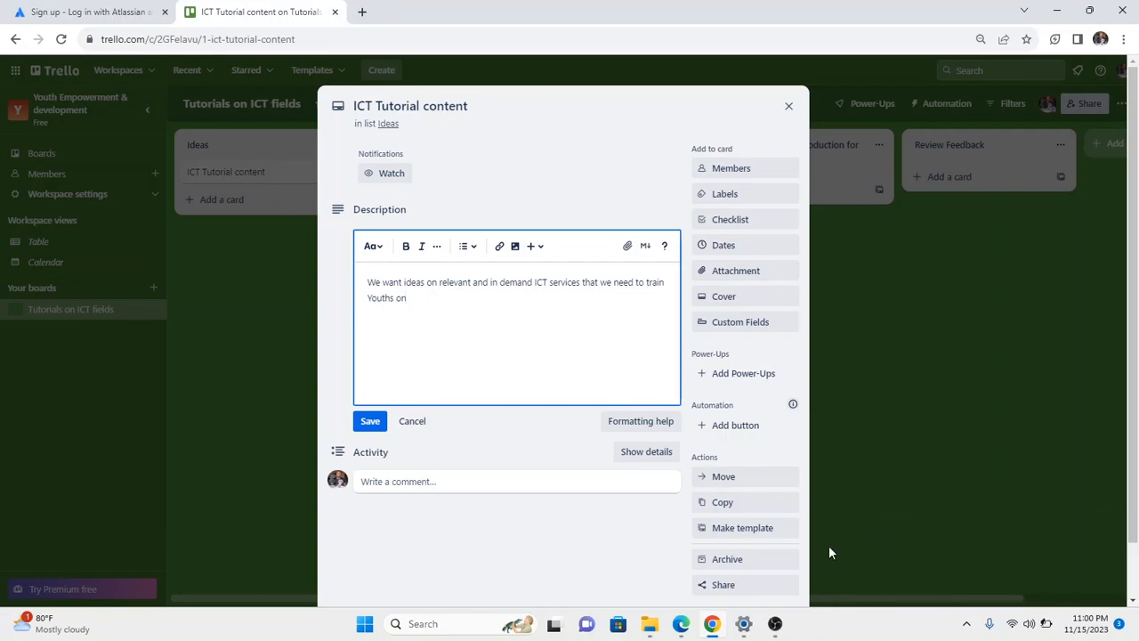
click(773, 626)
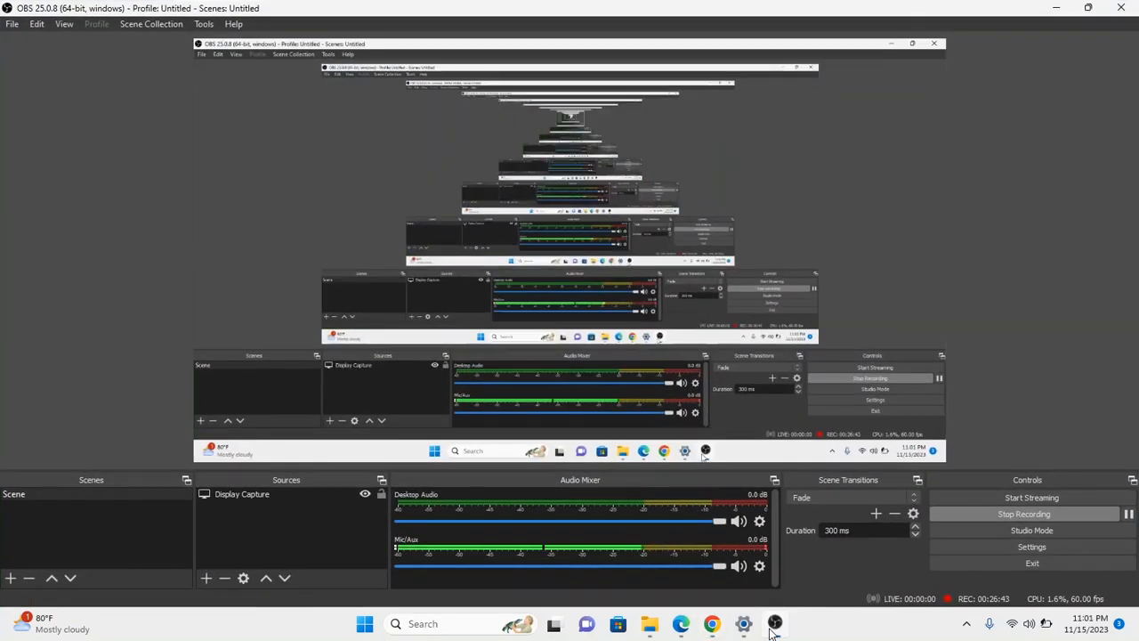
click(773, 625)
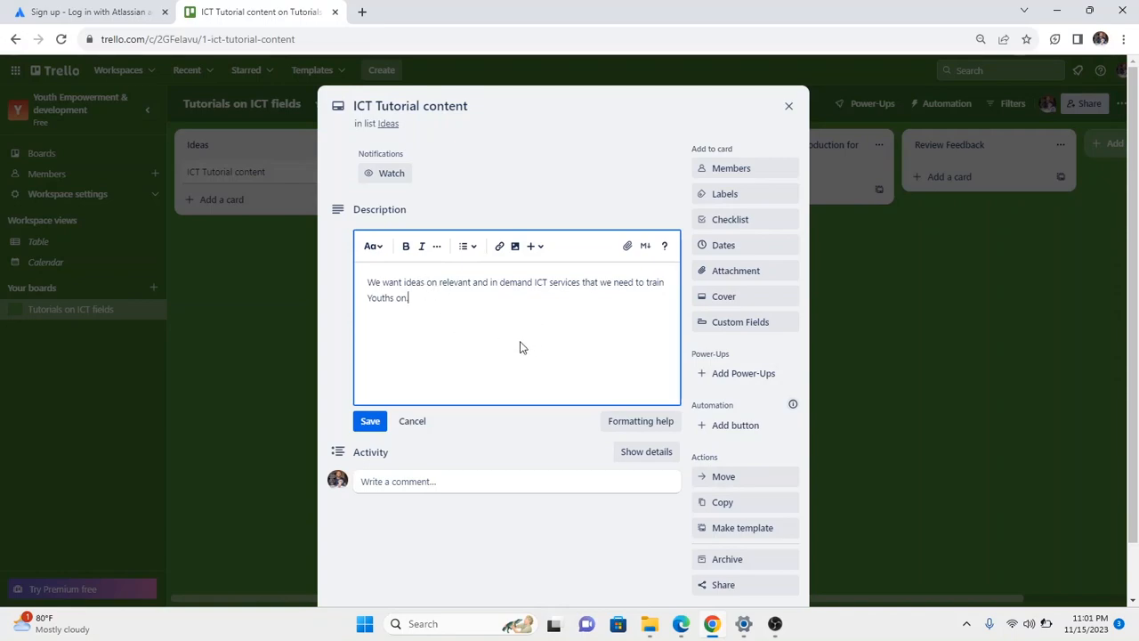
click(374, 421)
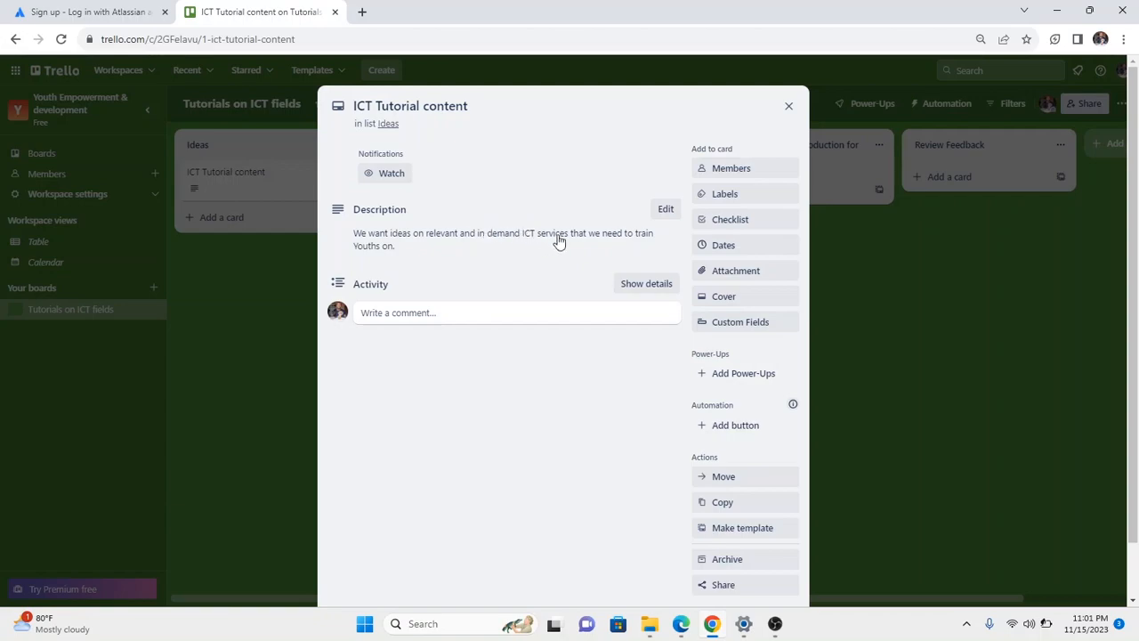
Check the card's Members picker without assigning anyone, then close the card back to the board.
click(730, 171)
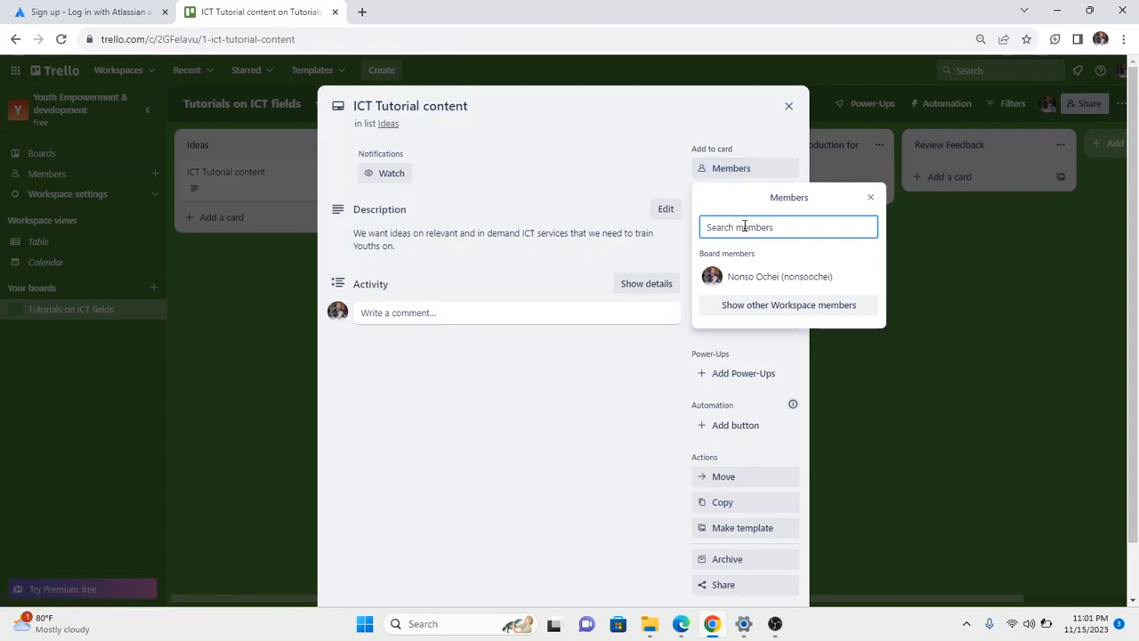
scroll(603, 445, down, 1)
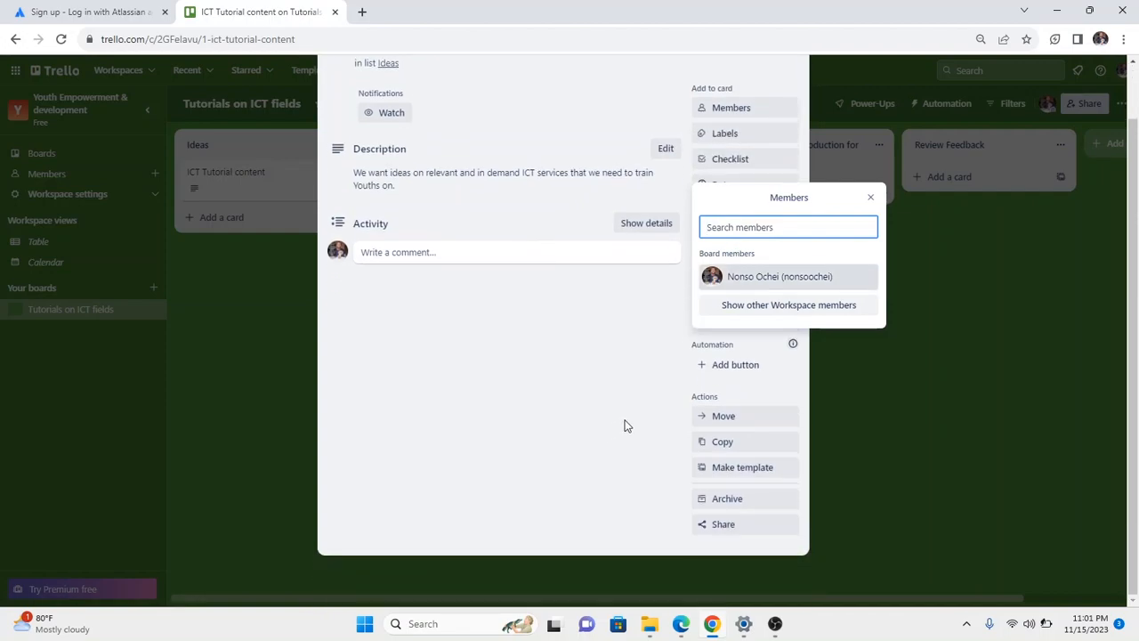
scroll(634, 413, up, 1)
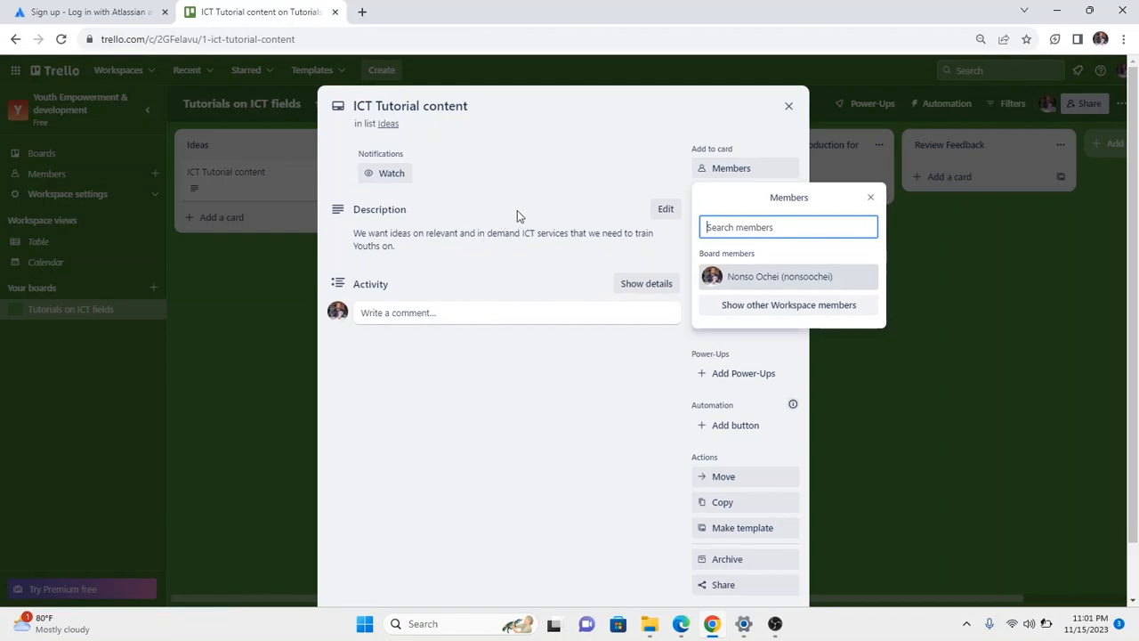
click(761, 307)
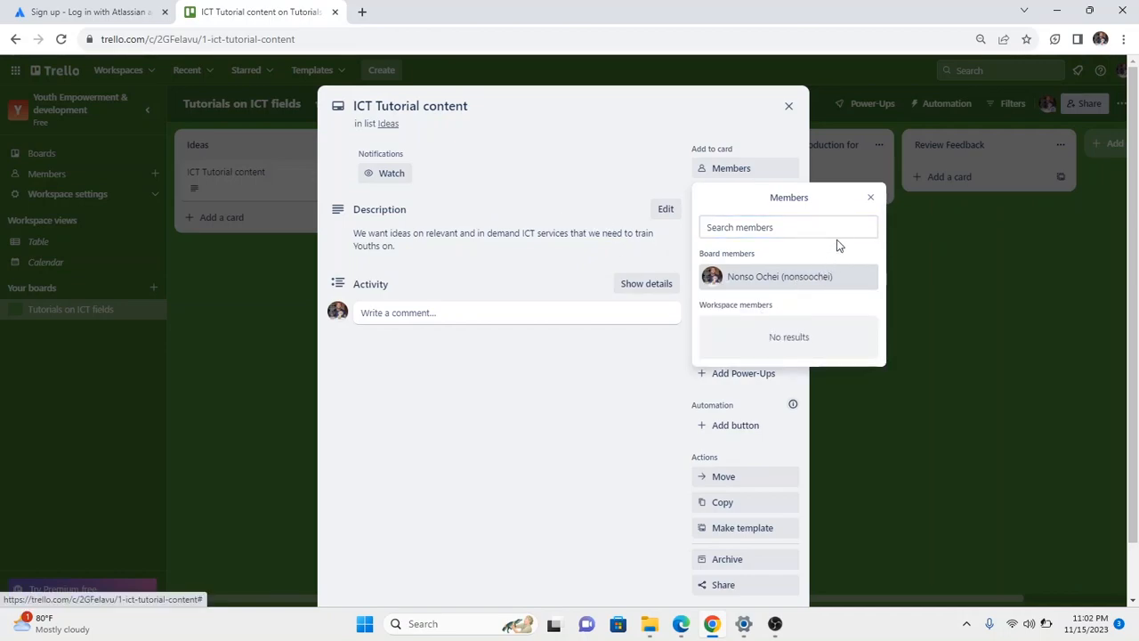
click(870, 197)
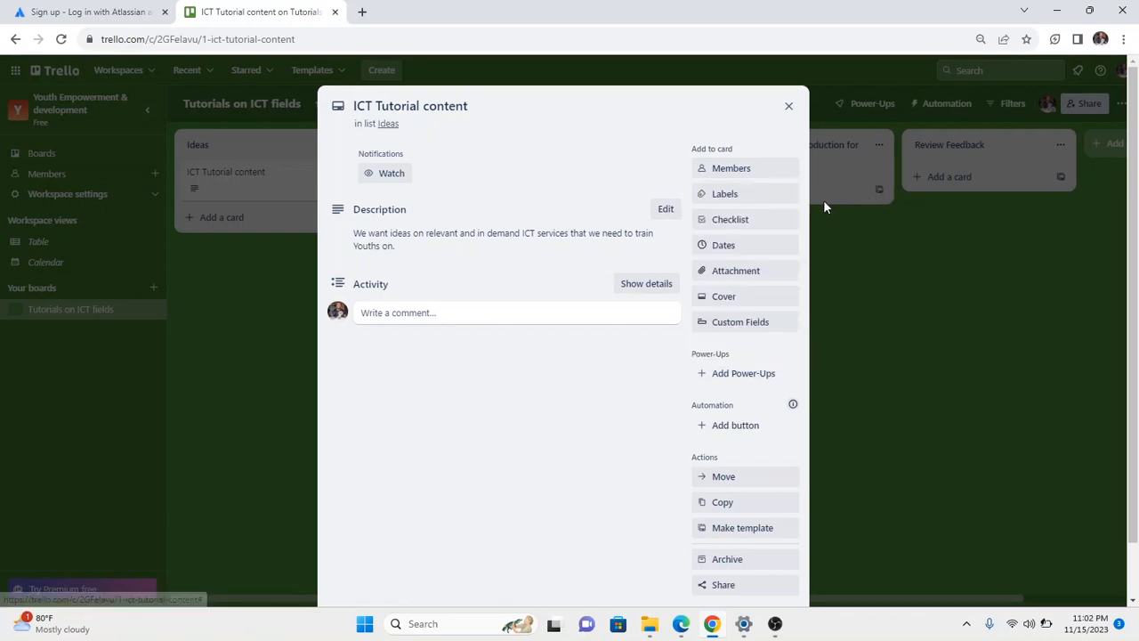
scroll(765, 193, down, 1)
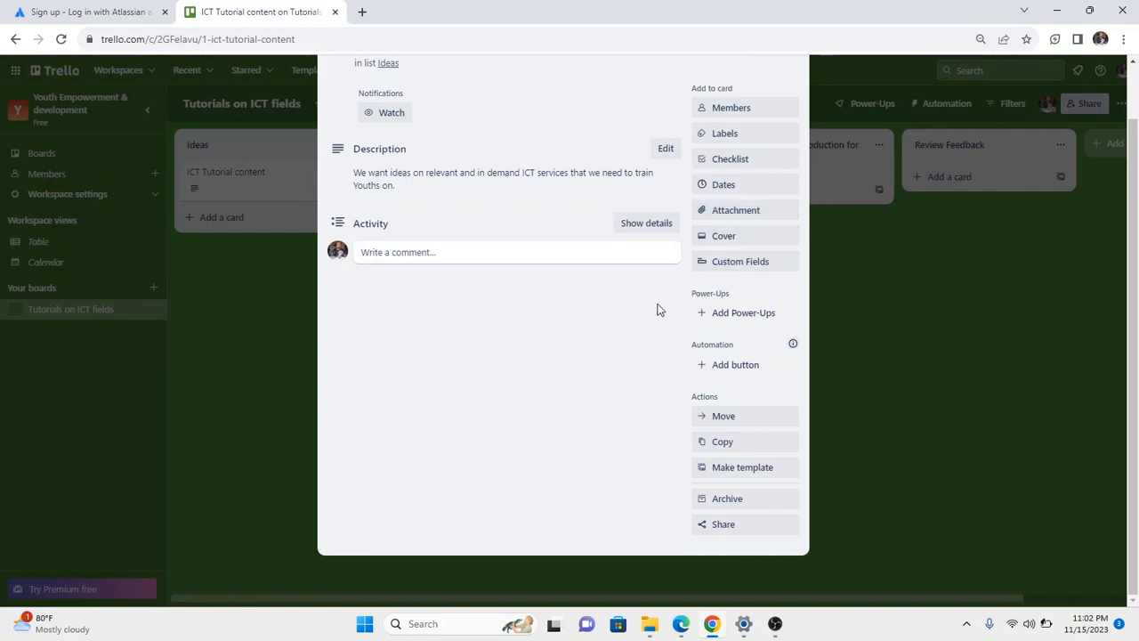
scroll(655, 302, up, 1)
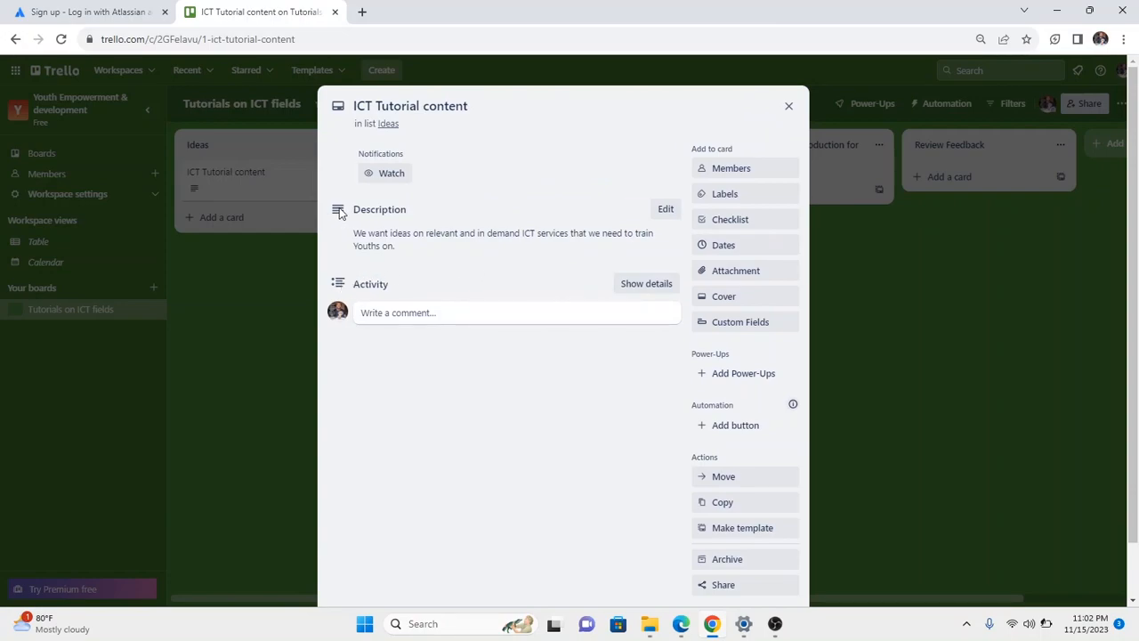
right_click(703, 170)
key(Escape)
click(717, 171)
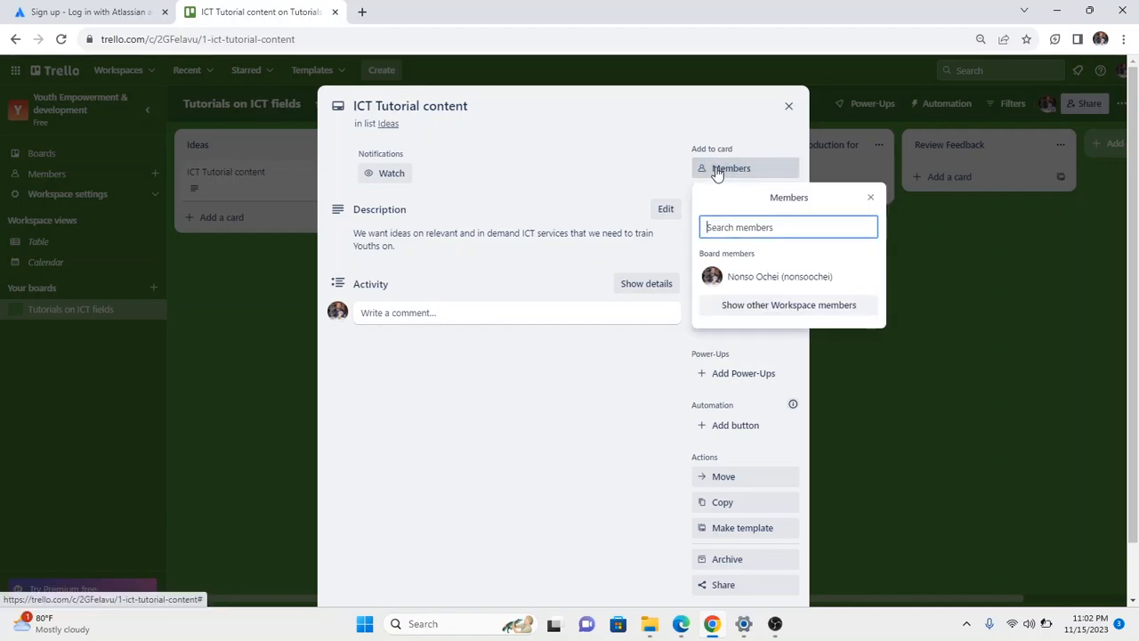
click(625, 163)
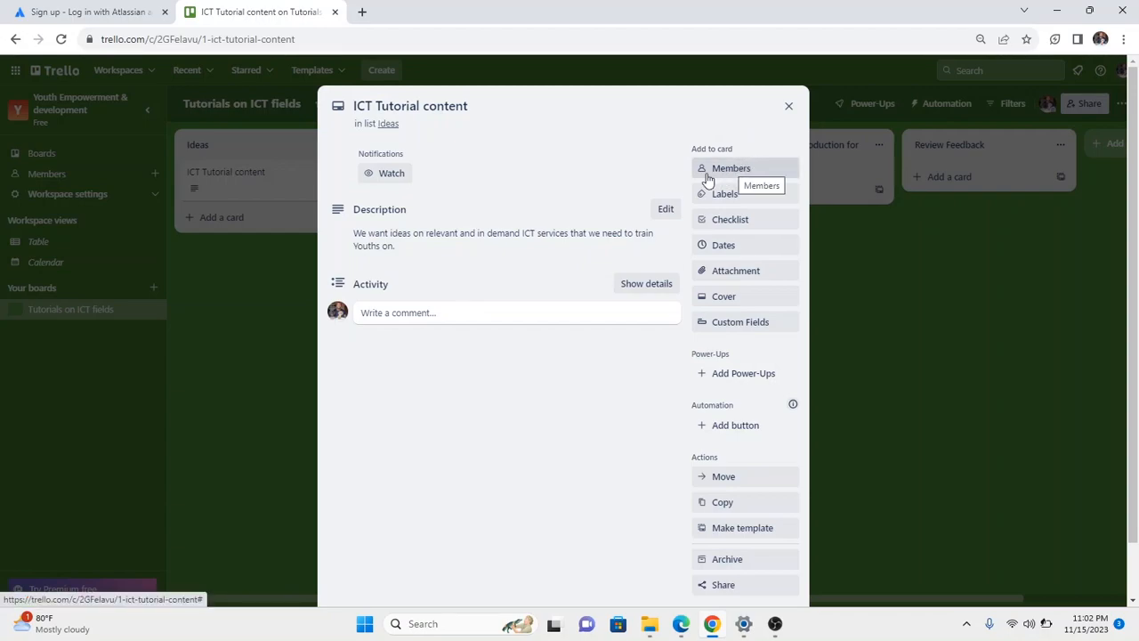
click(785, 111)
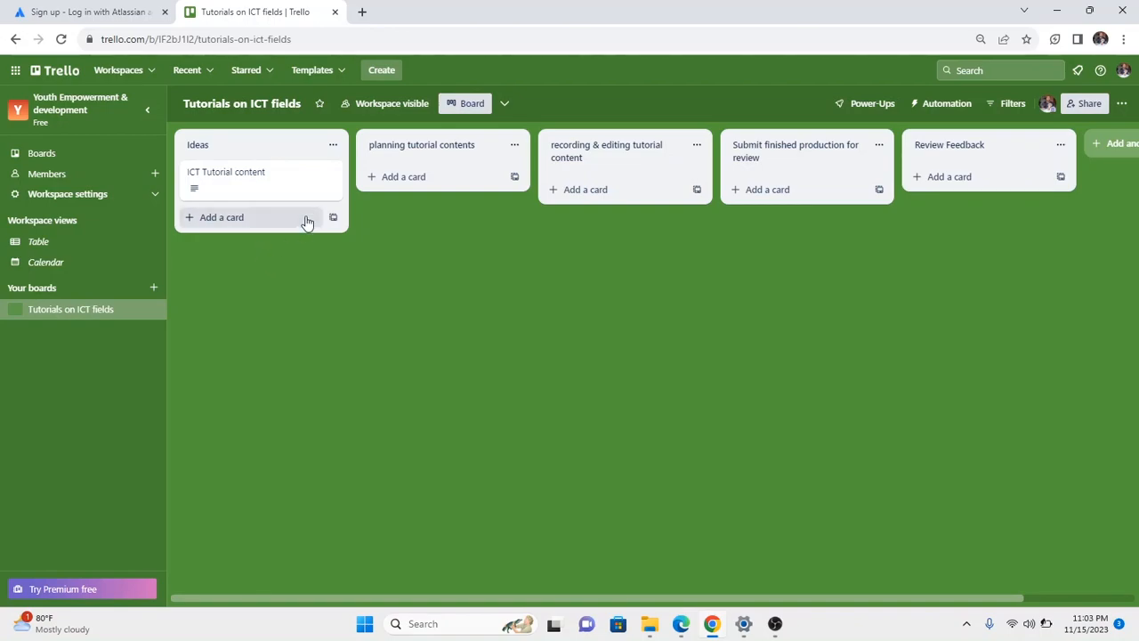
Open the Youth Empowerment & development Workspace settings page and start inviting a member.
click(133, 196)
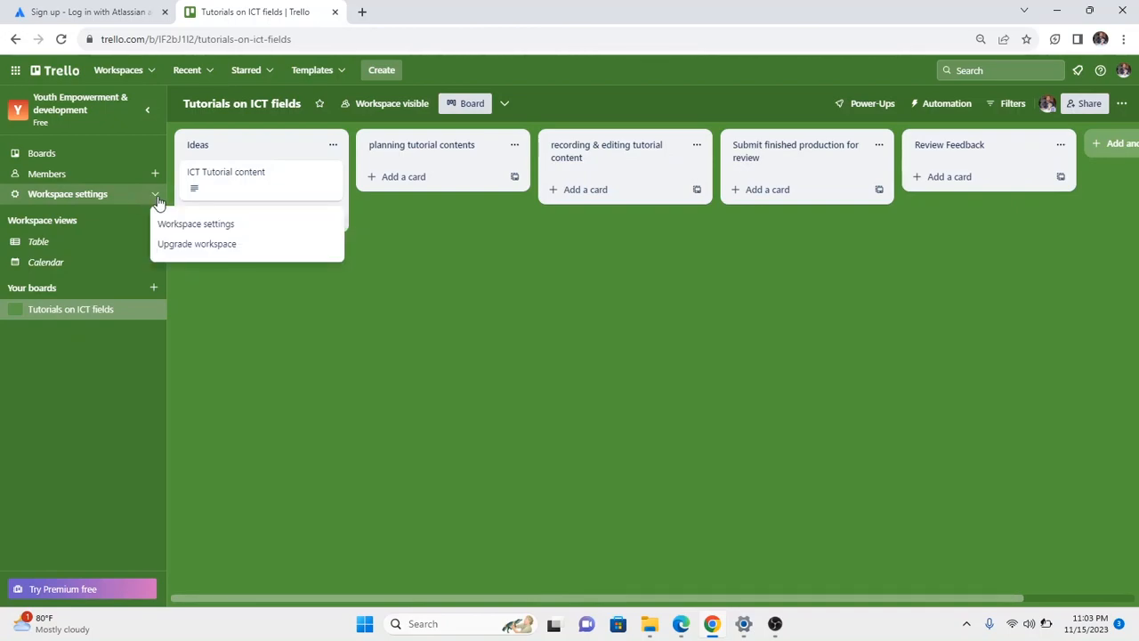
click(198, 225)
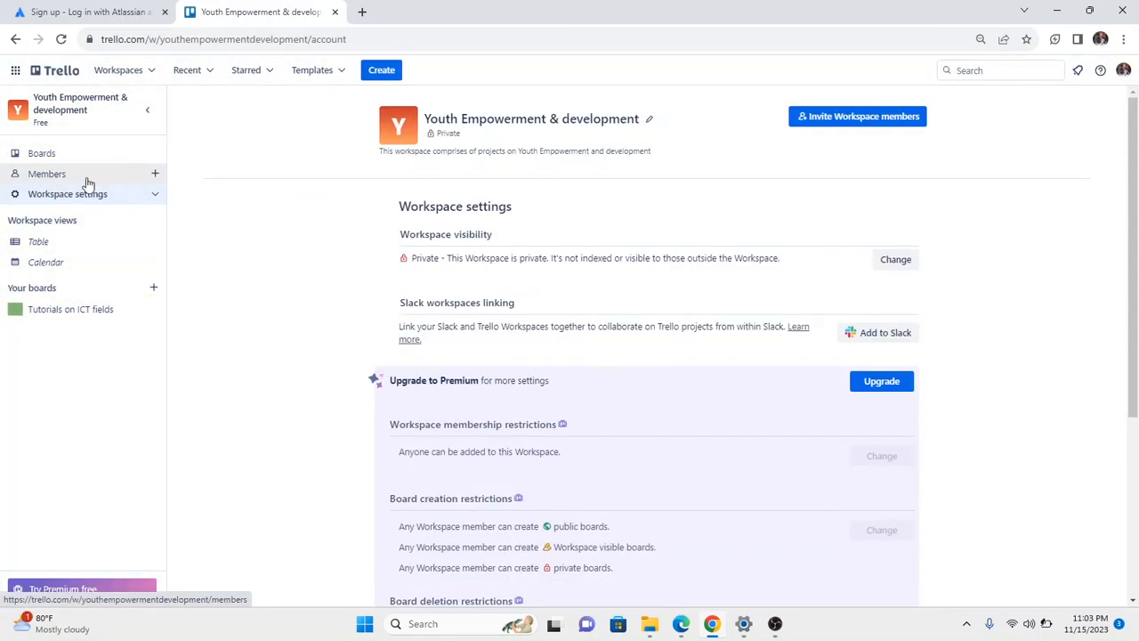
click(155, 174)
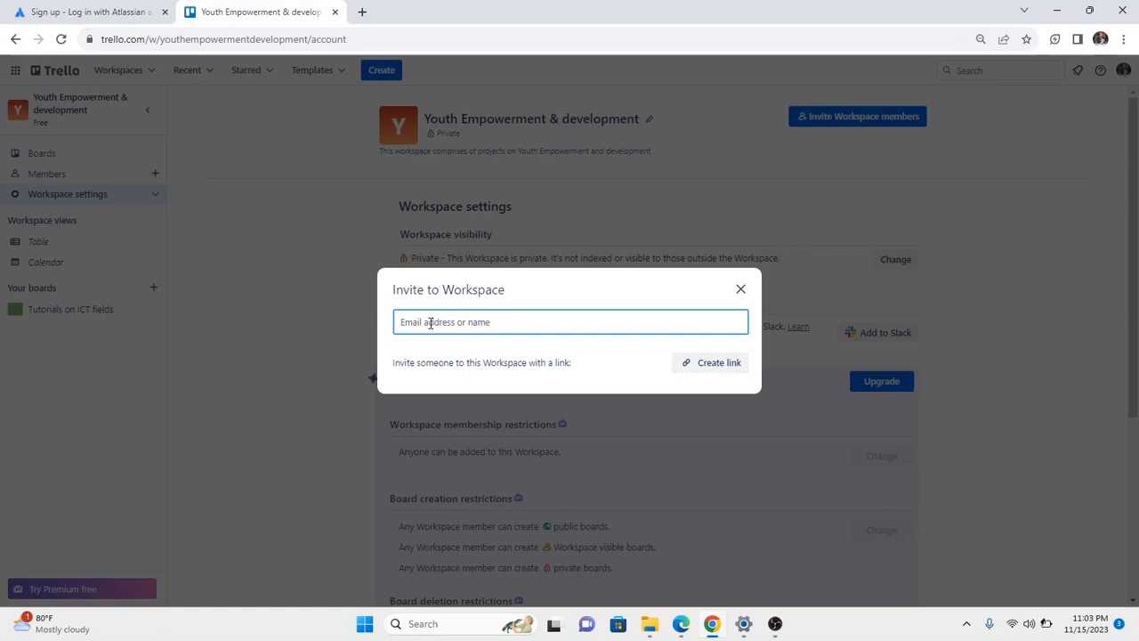
Enter the collaborator's corrected Gmail address, pick the suggested person, and send the workspace invite.
text(r)
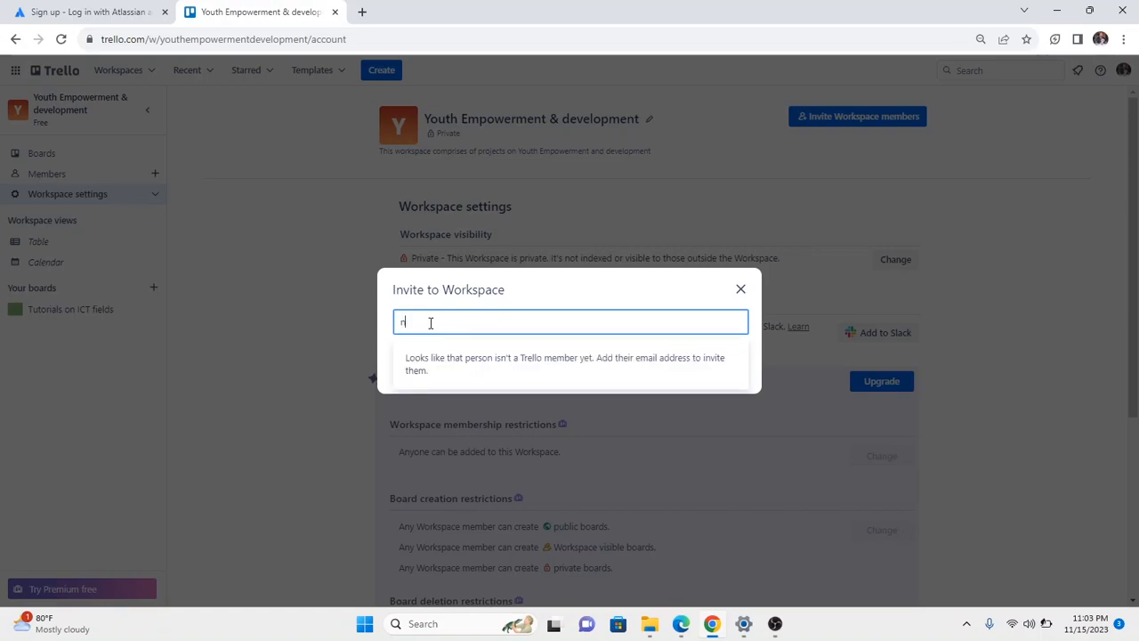
key(BackSpace)
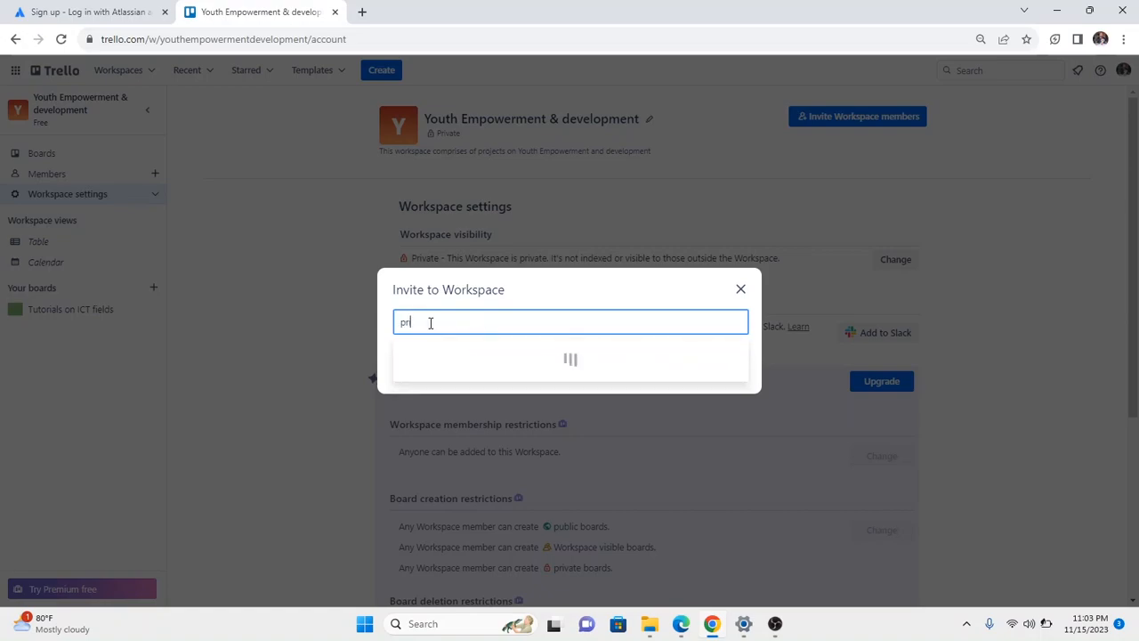
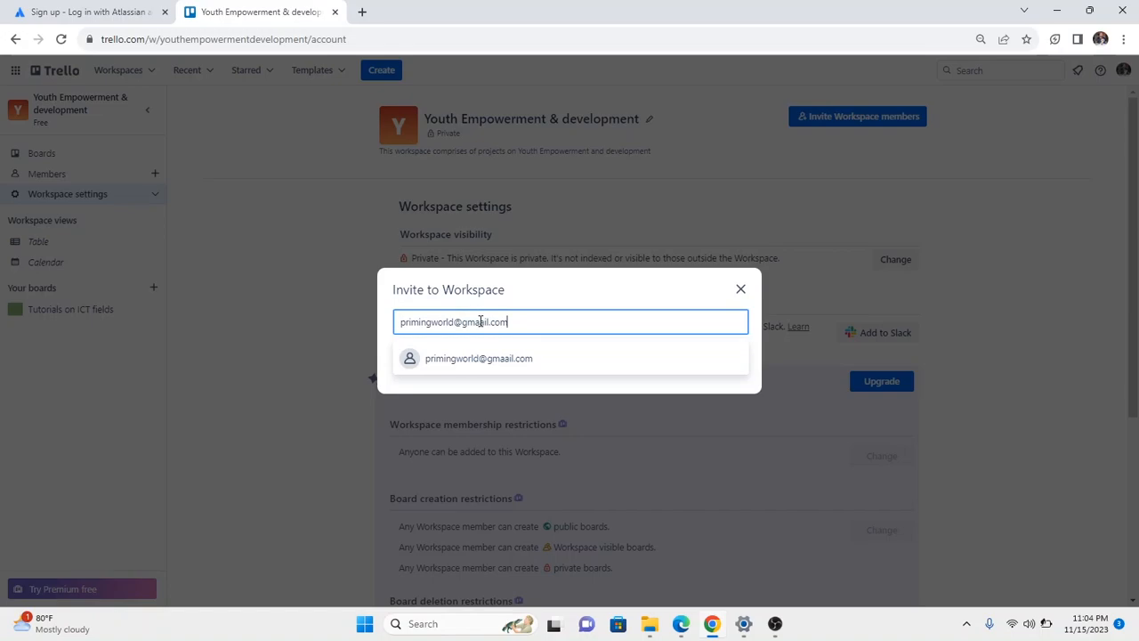
click(477, 321)
key(BackSpace)
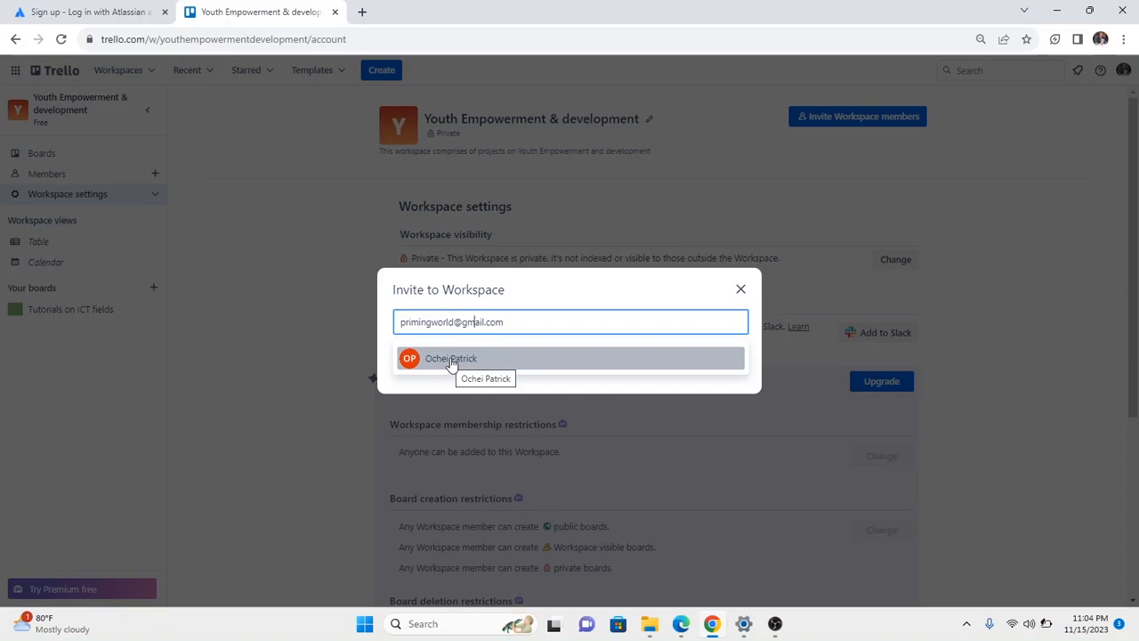
click(451, 360)
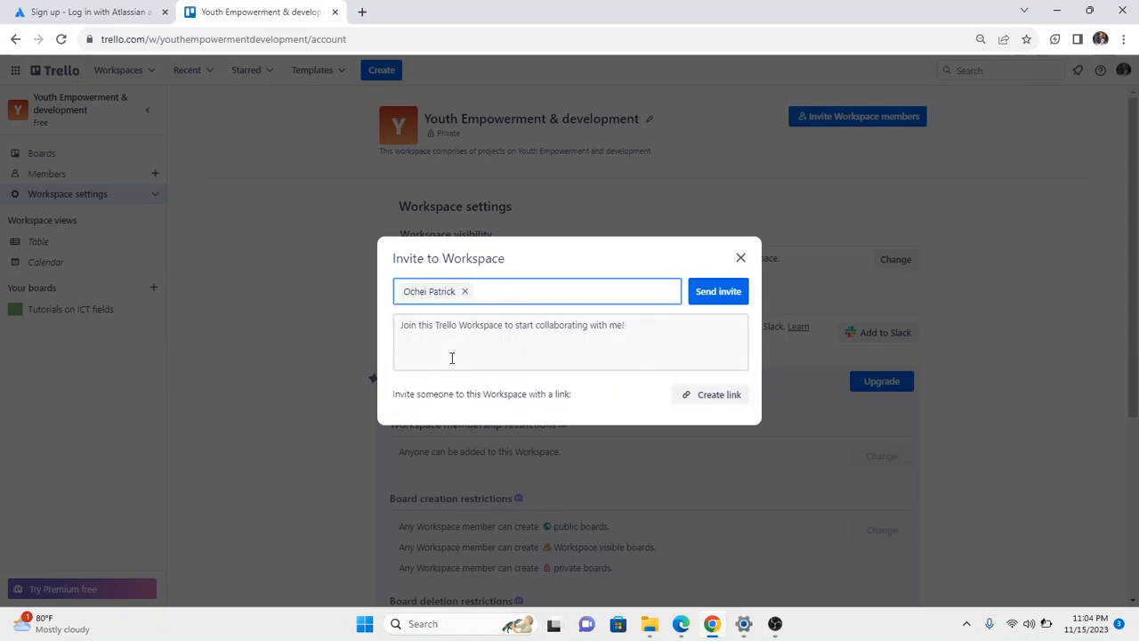
click(707, 301)
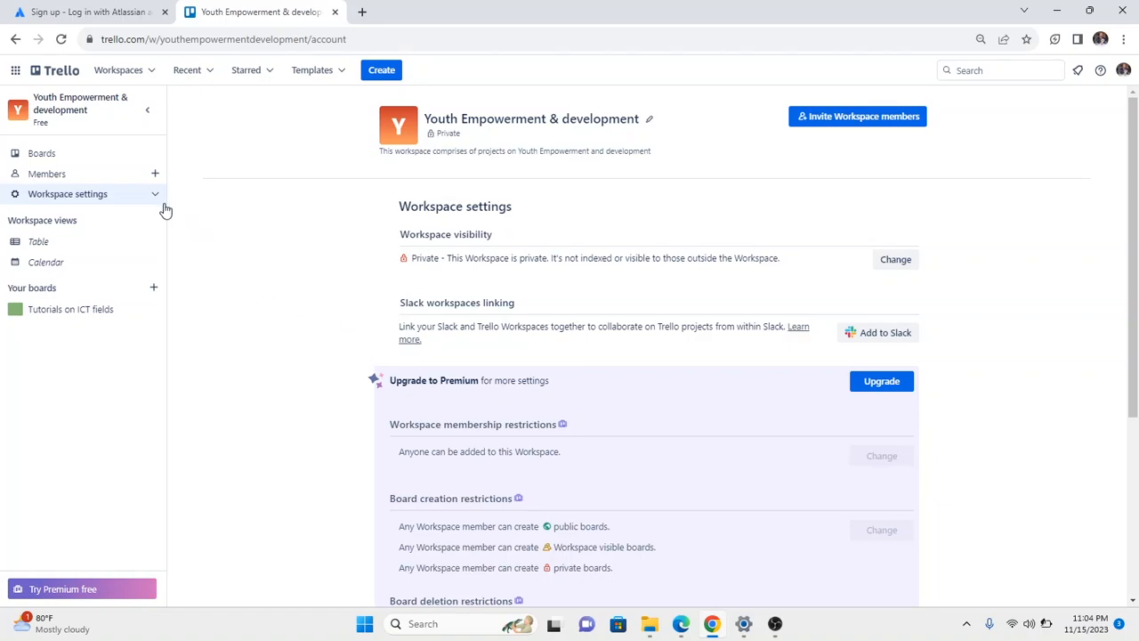
Create a shareable workspace invite link and copy it to the clipboard.
click(155, 174)
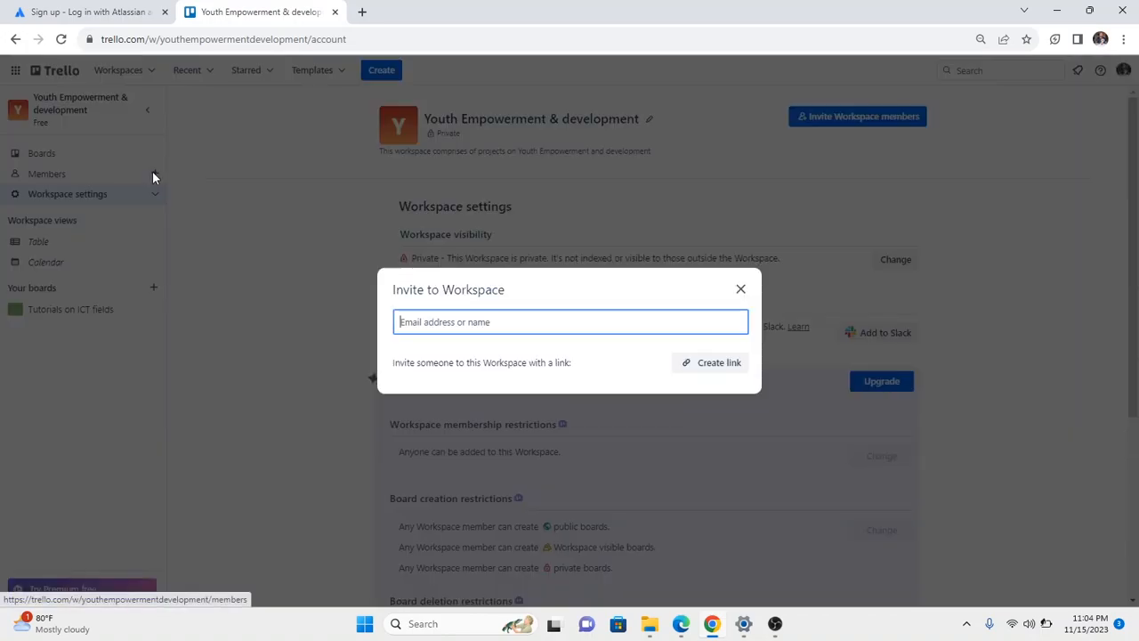
click(705, 367)
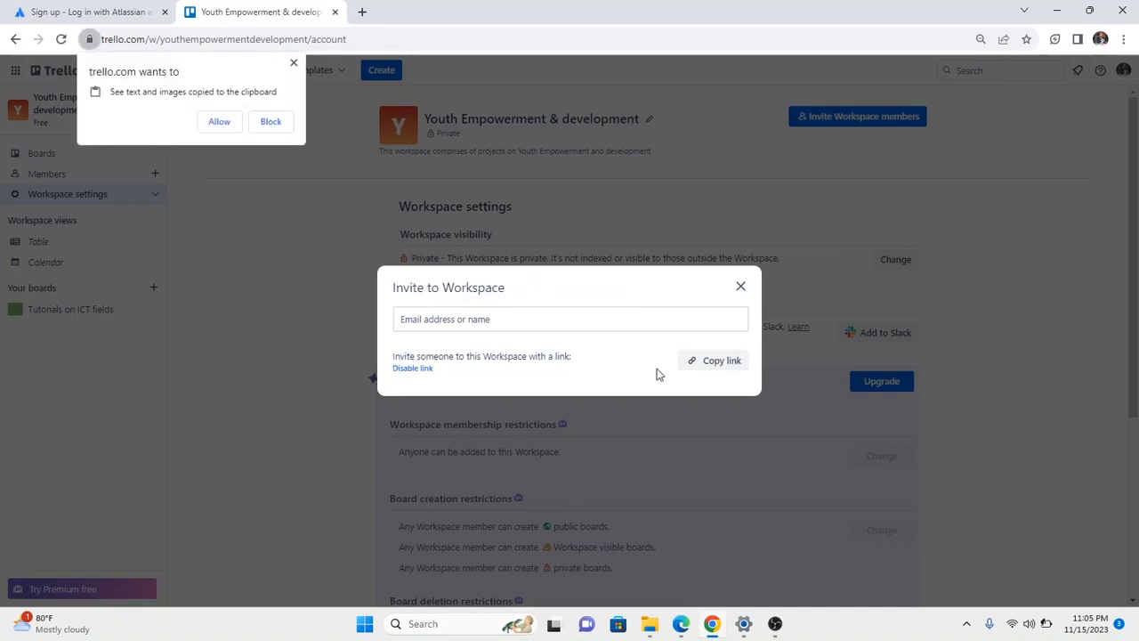
click(711, 365)
Dismiss the invite dialog and clipboard prompt, then return to the Tutorials on ICT fields board.
click(740, 287)
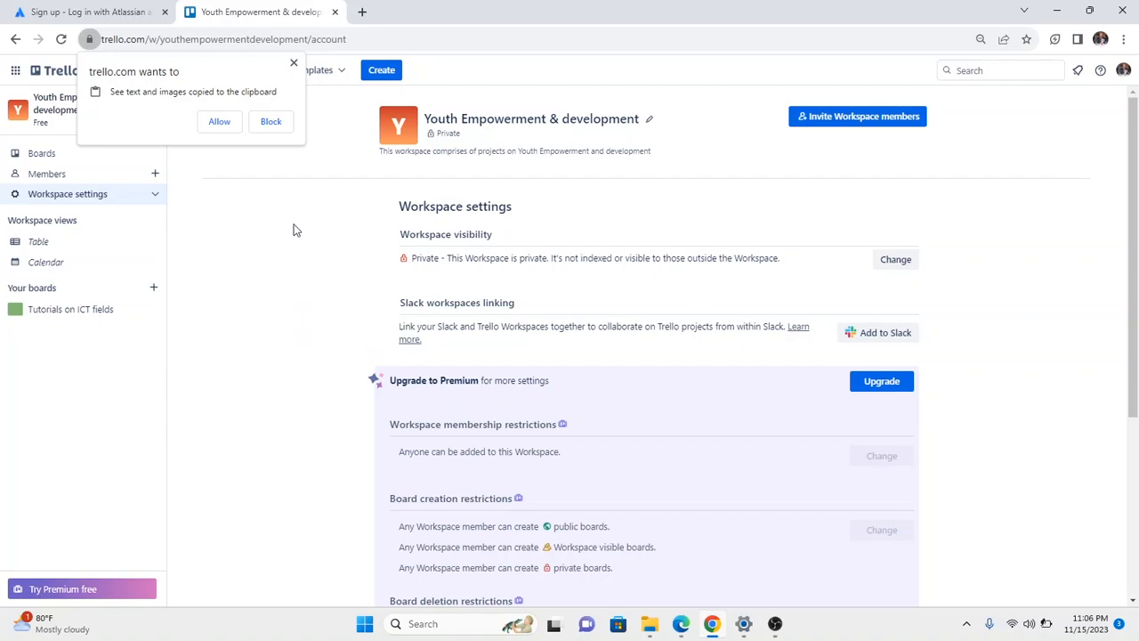
click(294, 64)
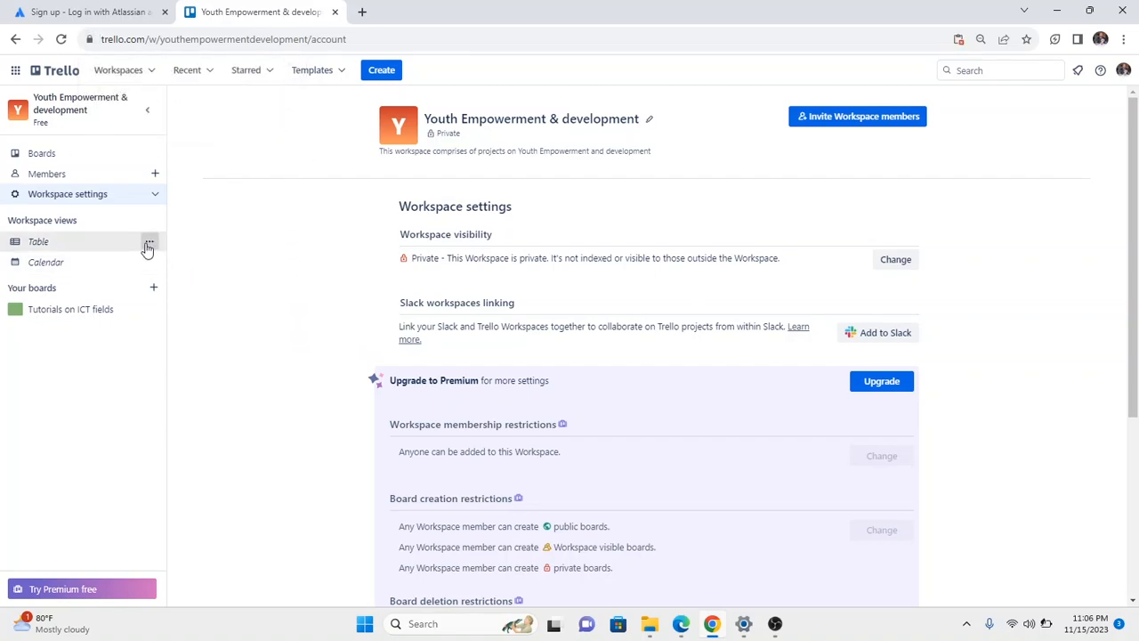
click(84, 314)
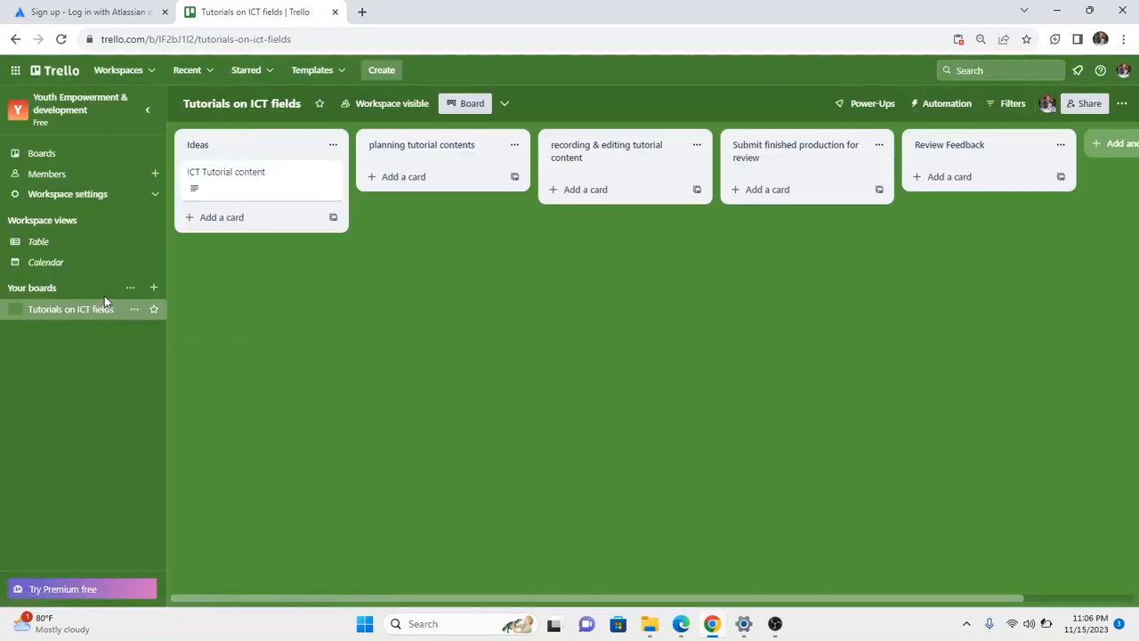
Open the ICT Tutorial content card and add the invited member from the other Workspace members.
click(255, 177)
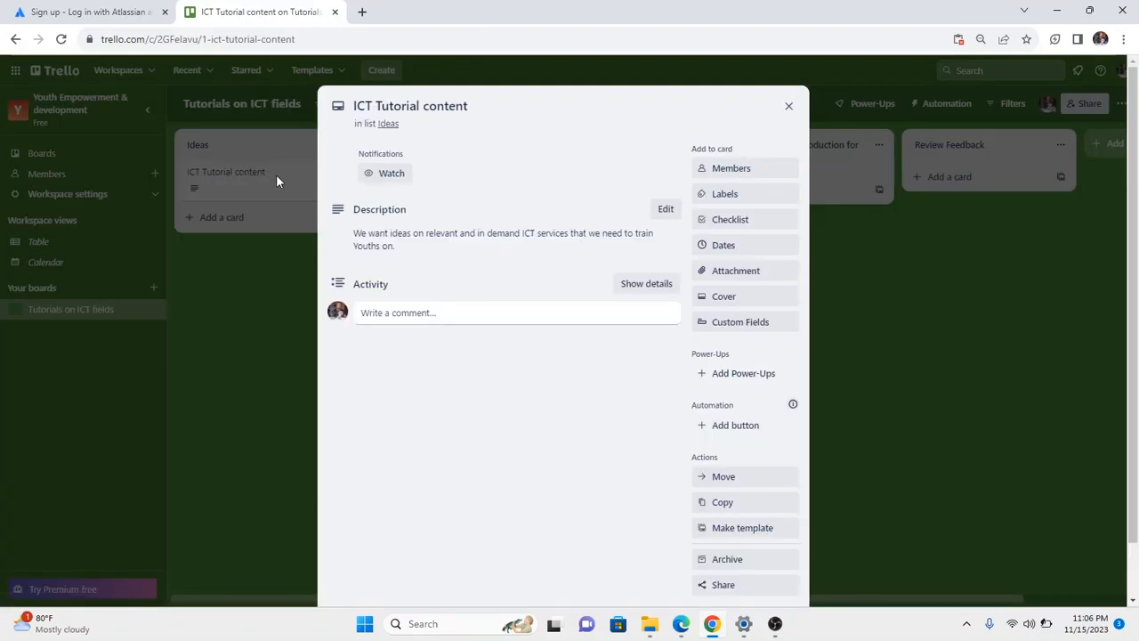
click(710, 170)
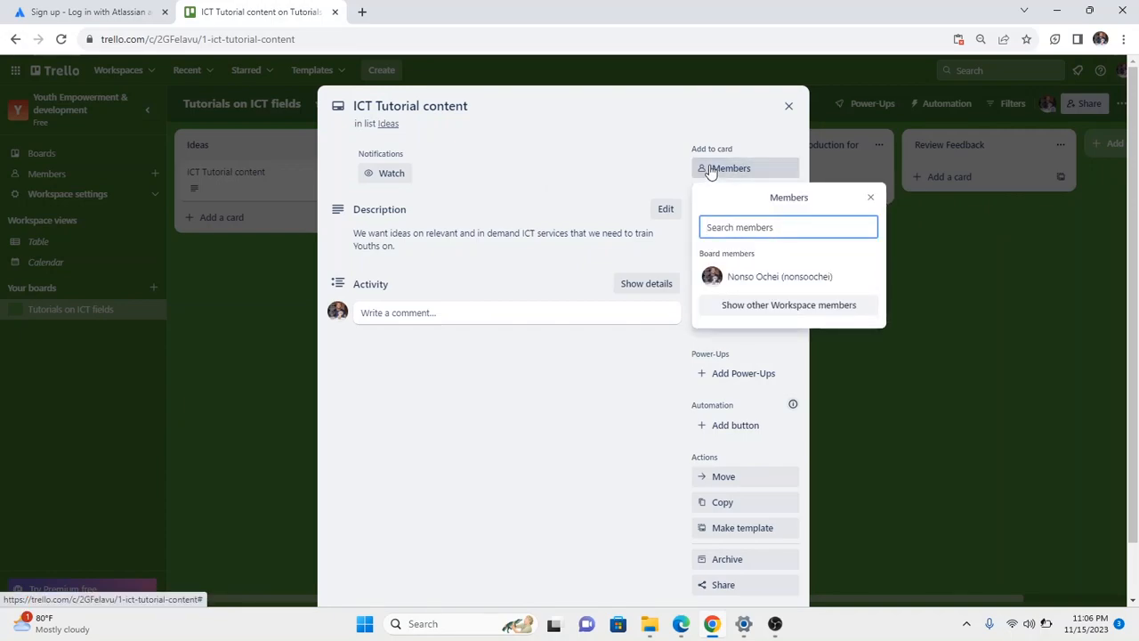
click(755, 306)
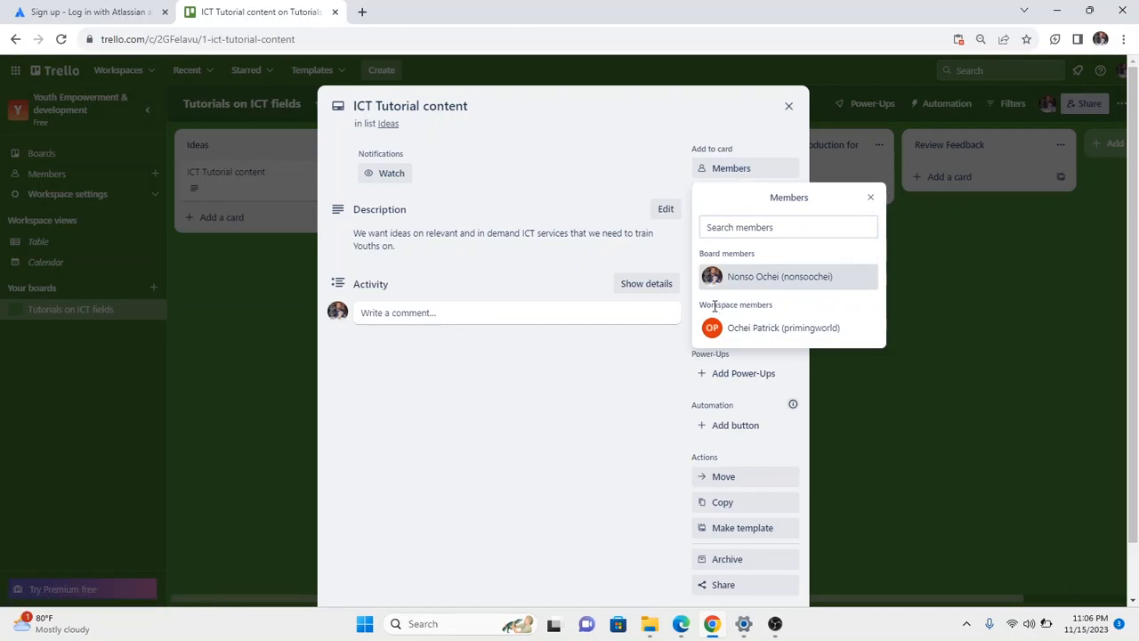
click(762, 331)
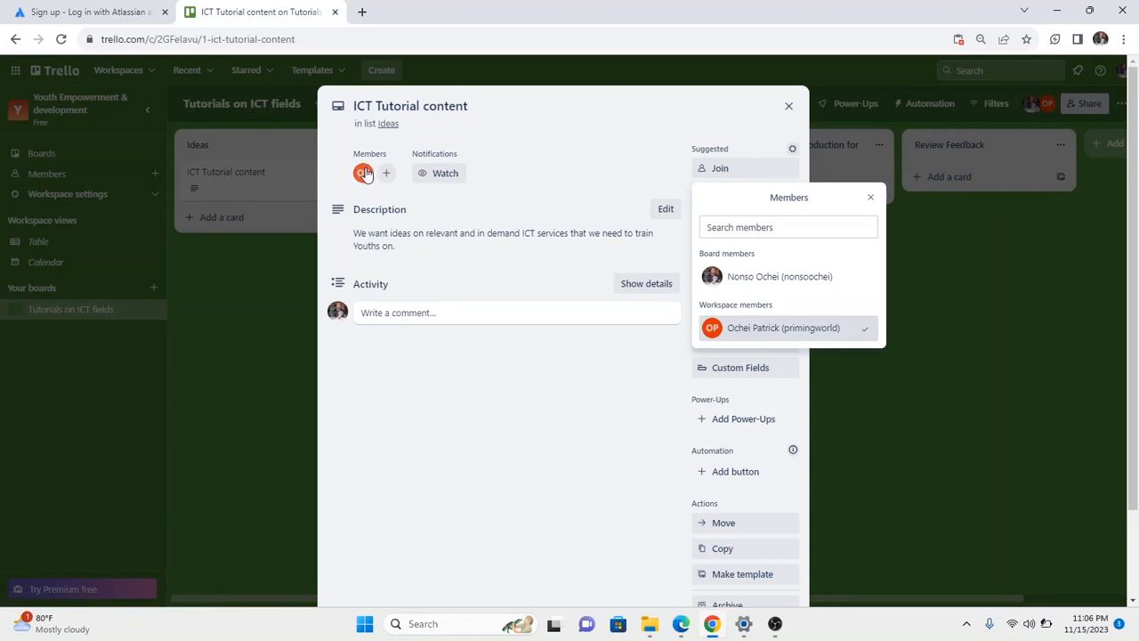
click(869, 198)
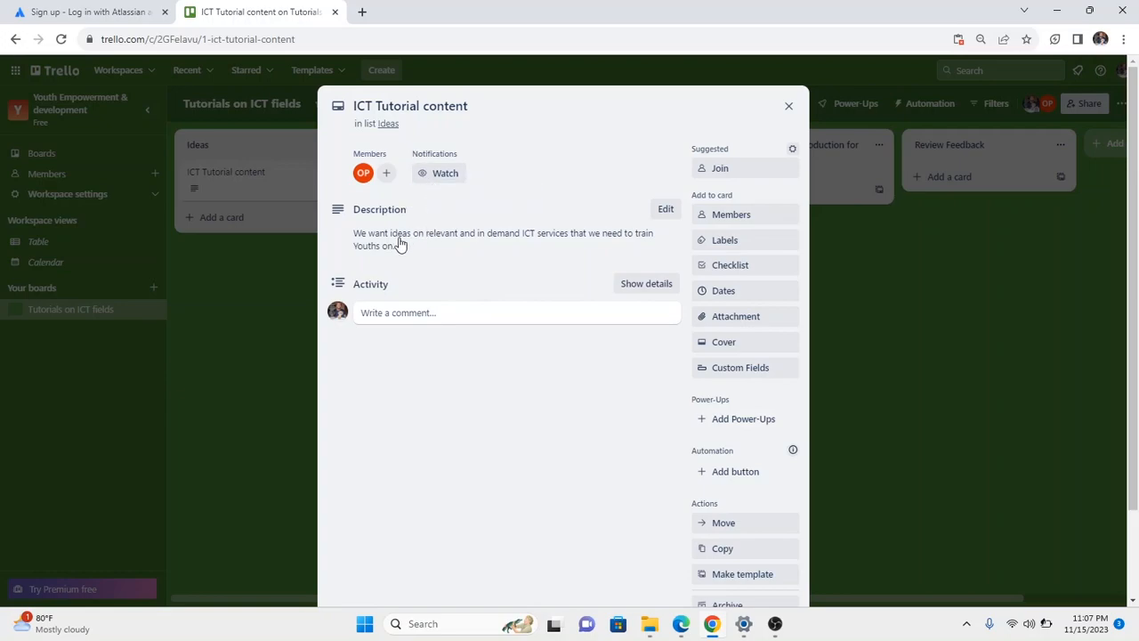
Post the comment 'One topic to teach is Data analytics' on the card.
click(410, 315)
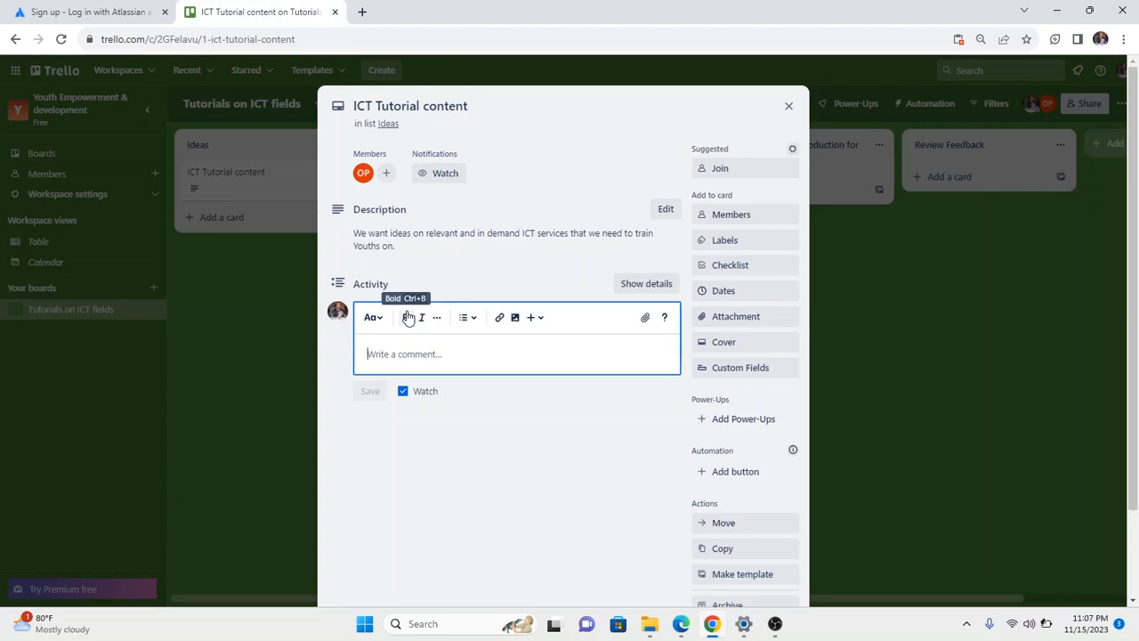
text(cne topic)
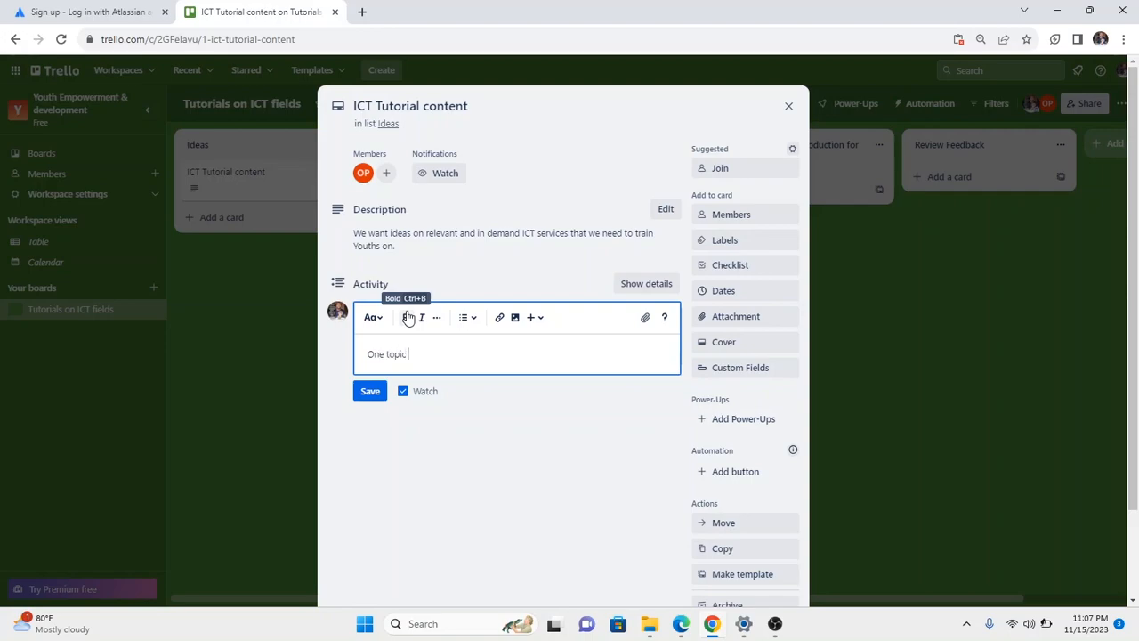
text( to teach is Data analytics)
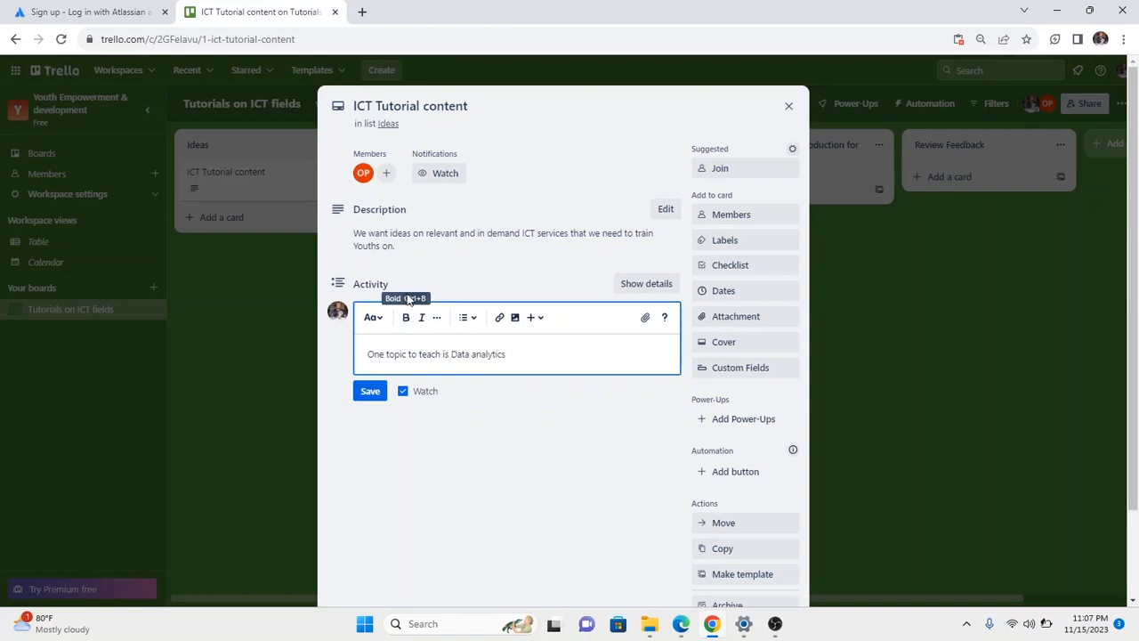
click(370, 393)
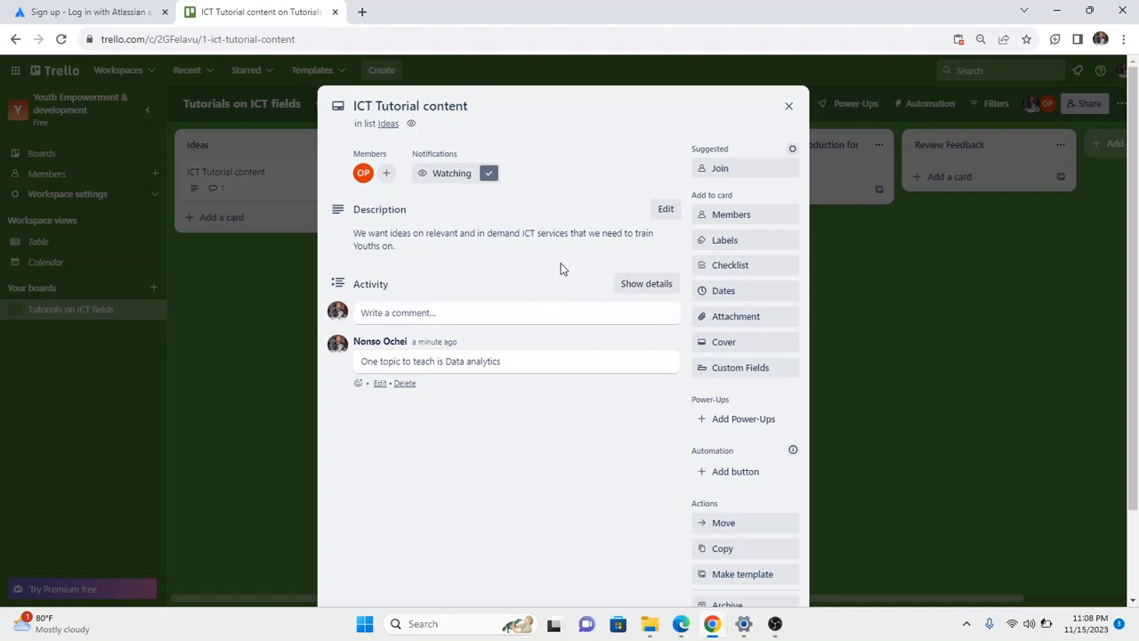
Apply the green label to the card and bring up the Add checklist form.
click(717, 249)
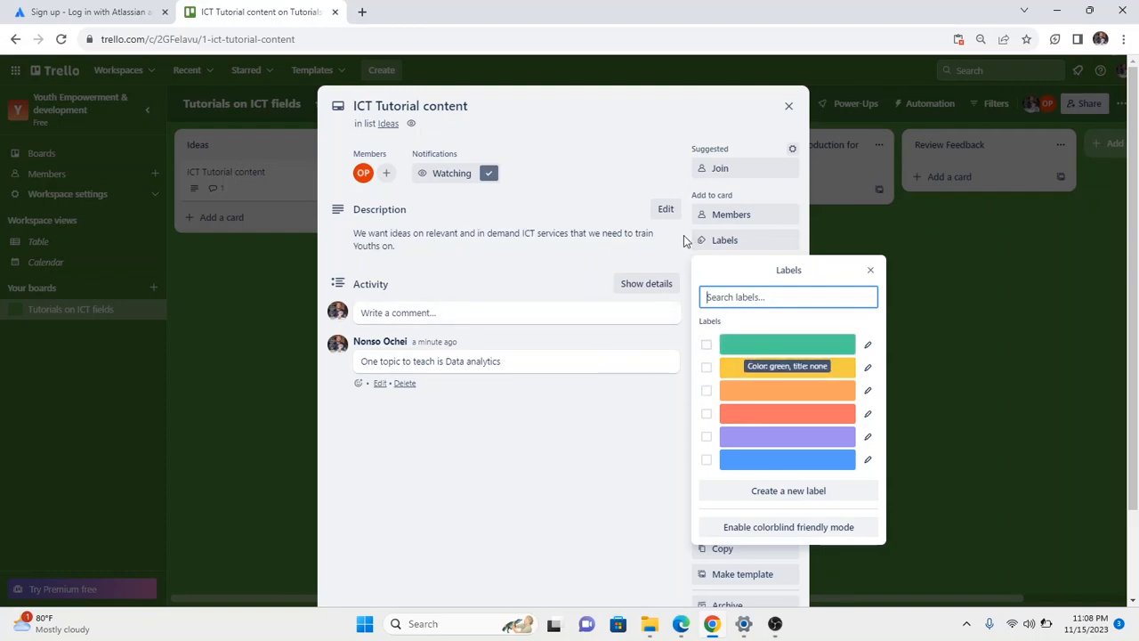
click(735, 349)
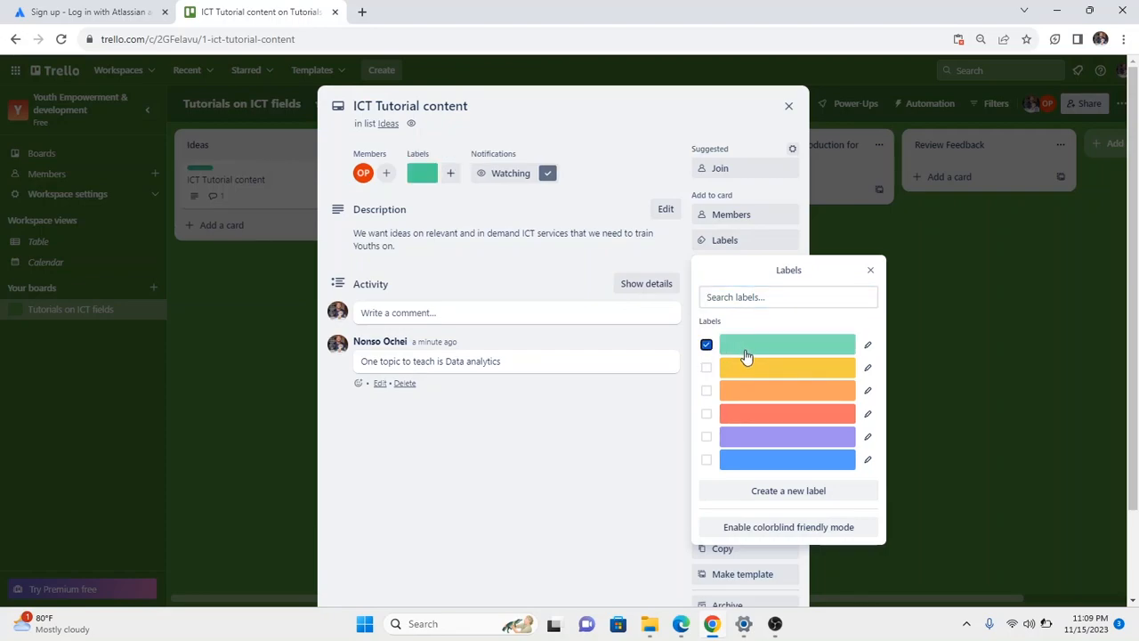
click(869, 269)
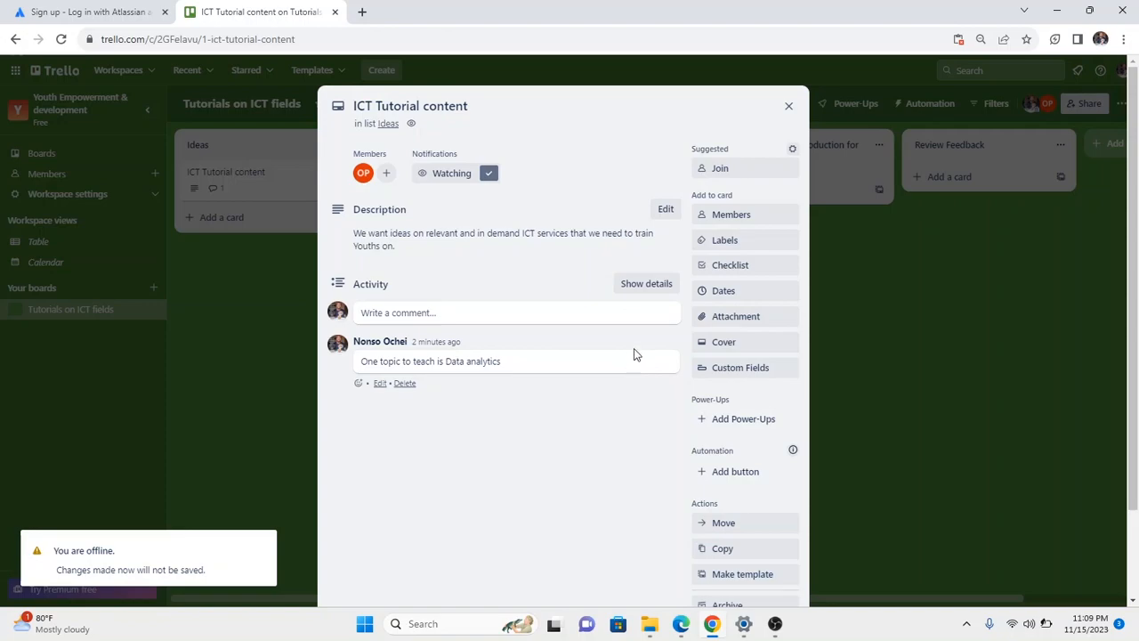
click(721, 264)
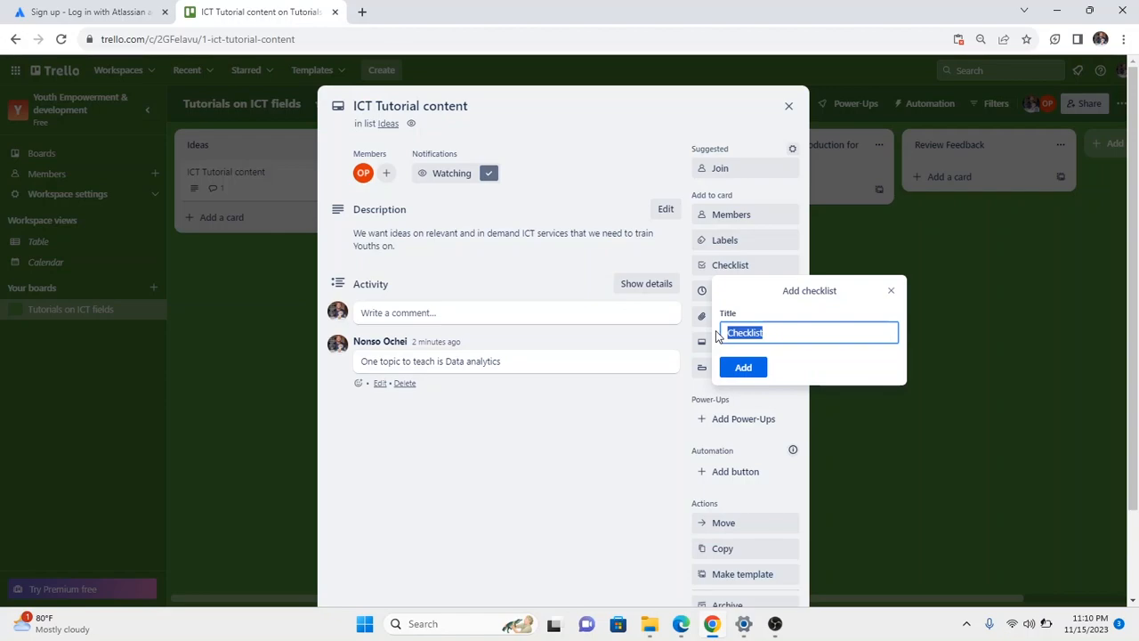
Create the checklist 'completed number of ict tutprials to create' without adding any items.
text(completed number pot)
key(BackSpace)
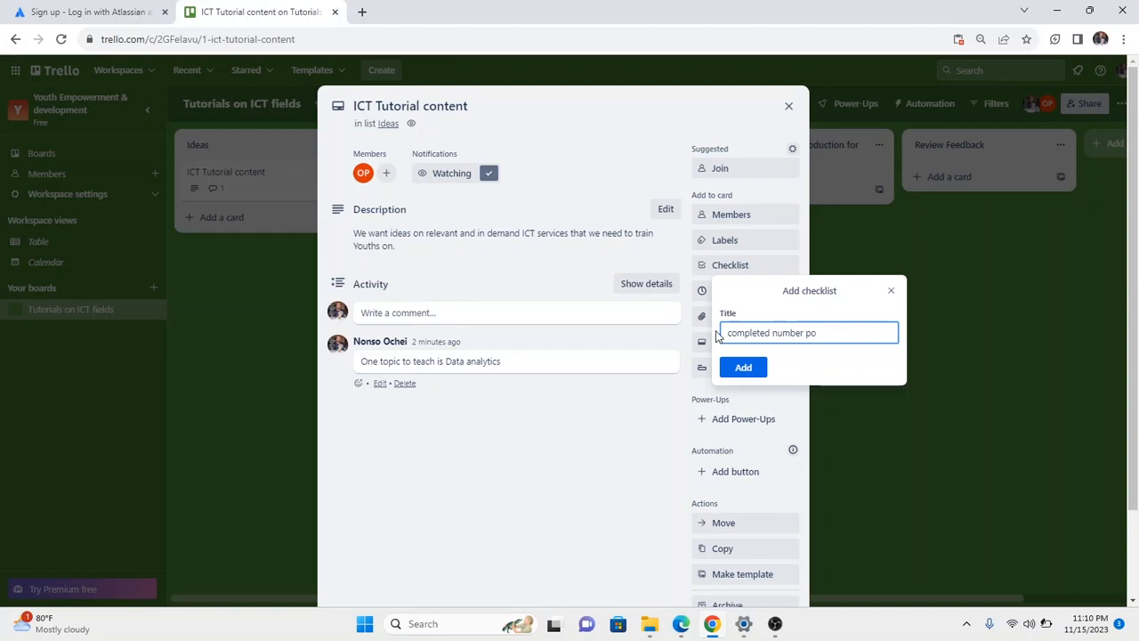
key(BackSpace)
key(BackSpace)
text(of tutprials to create)
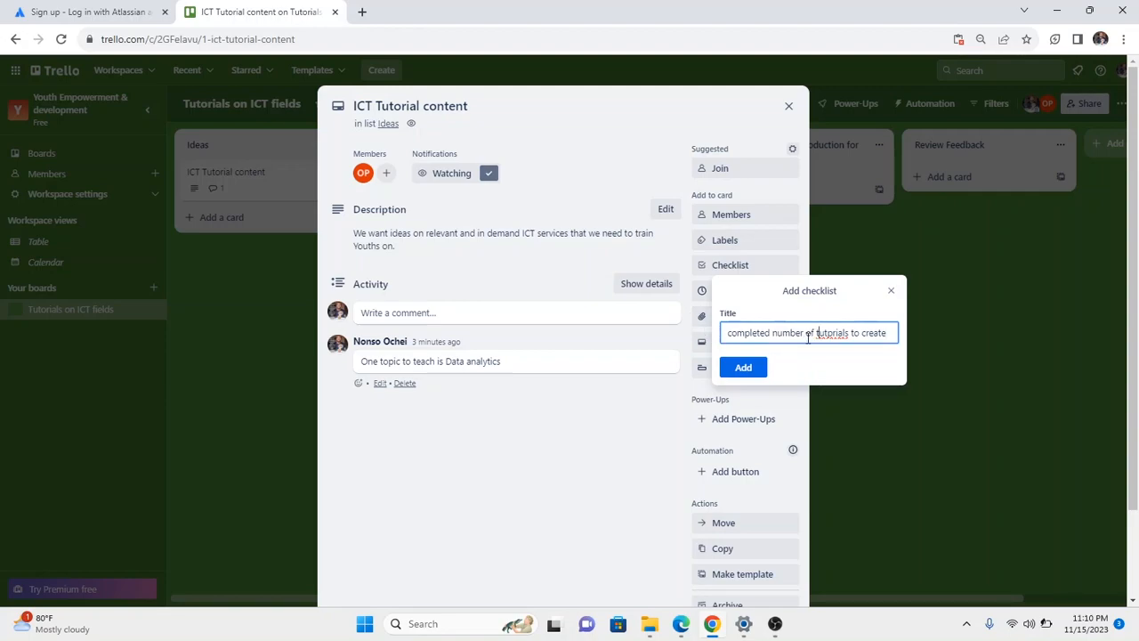
text(ict)
click(743, 366)
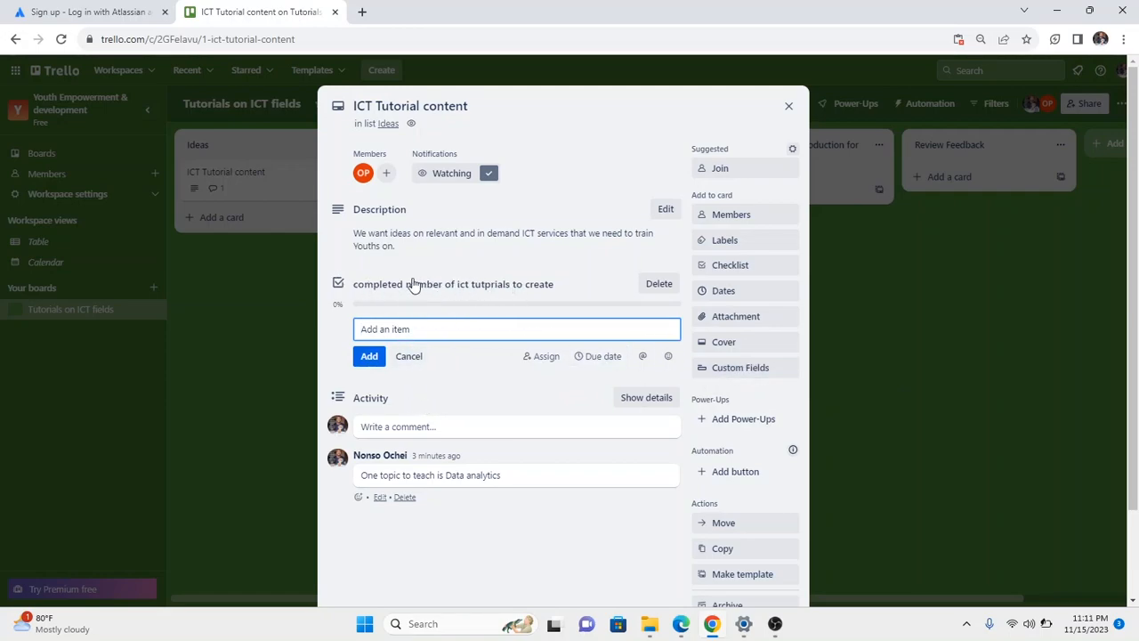
click(342, 286)
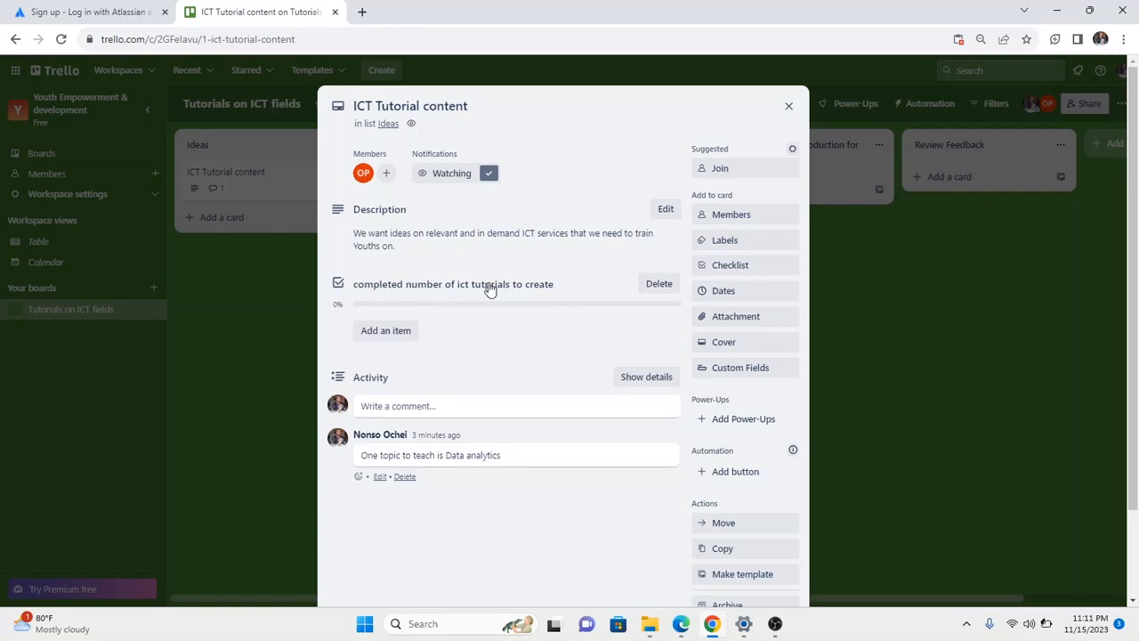
click(433, 286)
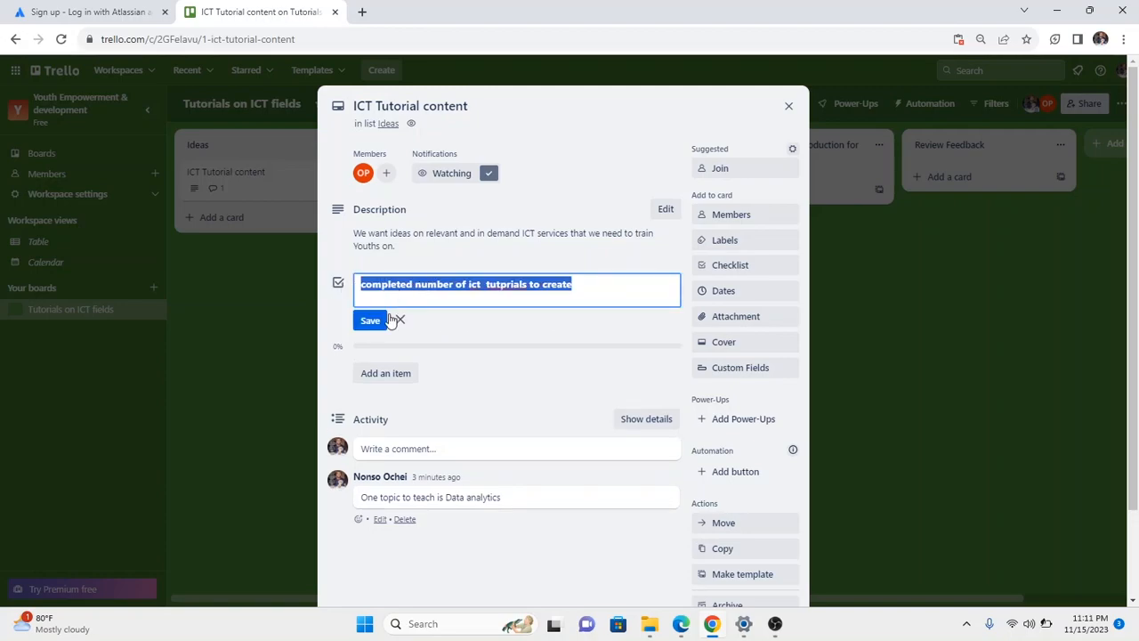
click(372, 321)
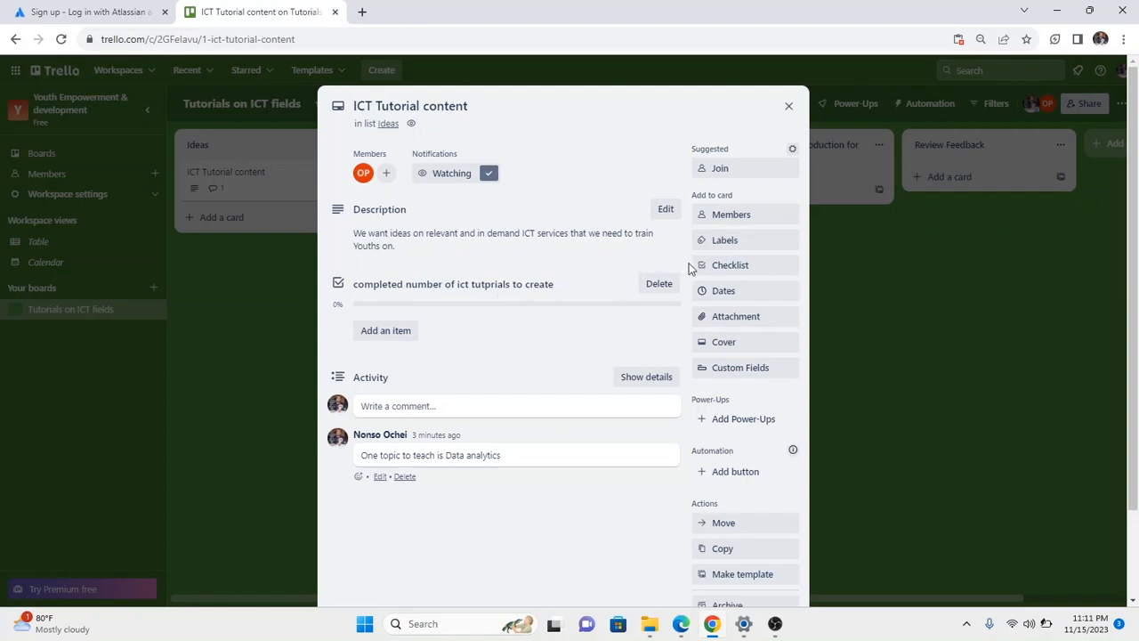
Create a checklist named 'planned out content of tutorials' over the default title and close its empty item box.
click(720, 272)
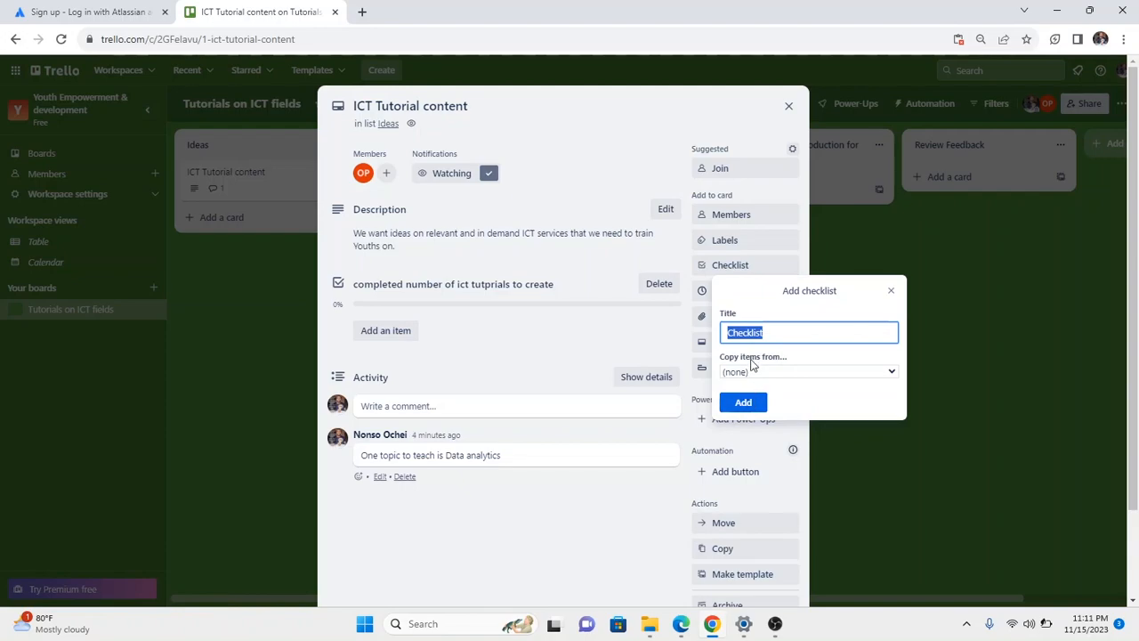
click(732, 332)
drag(769, 333, 720, 338)
text(p)
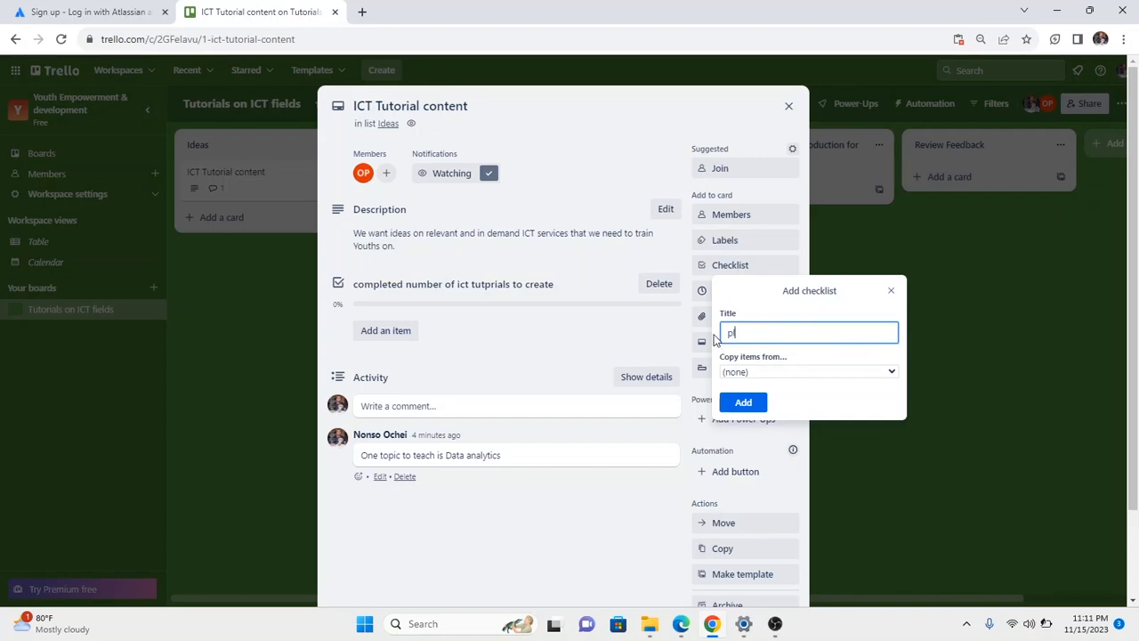
text(lanned c)
text(ut content of tutporials)
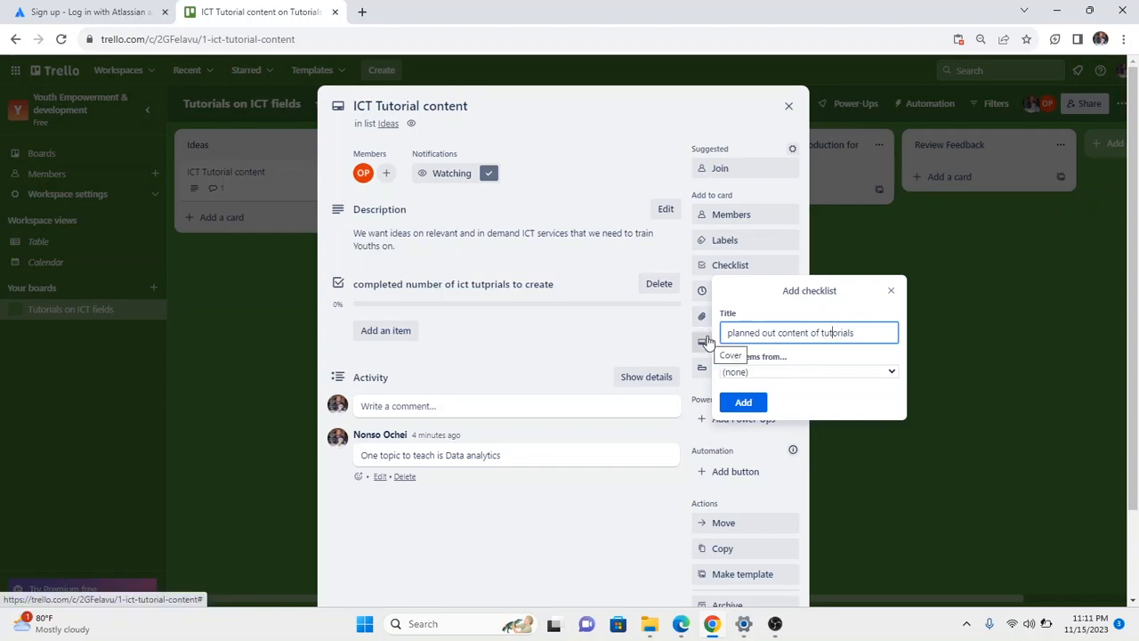
click(744, 402)
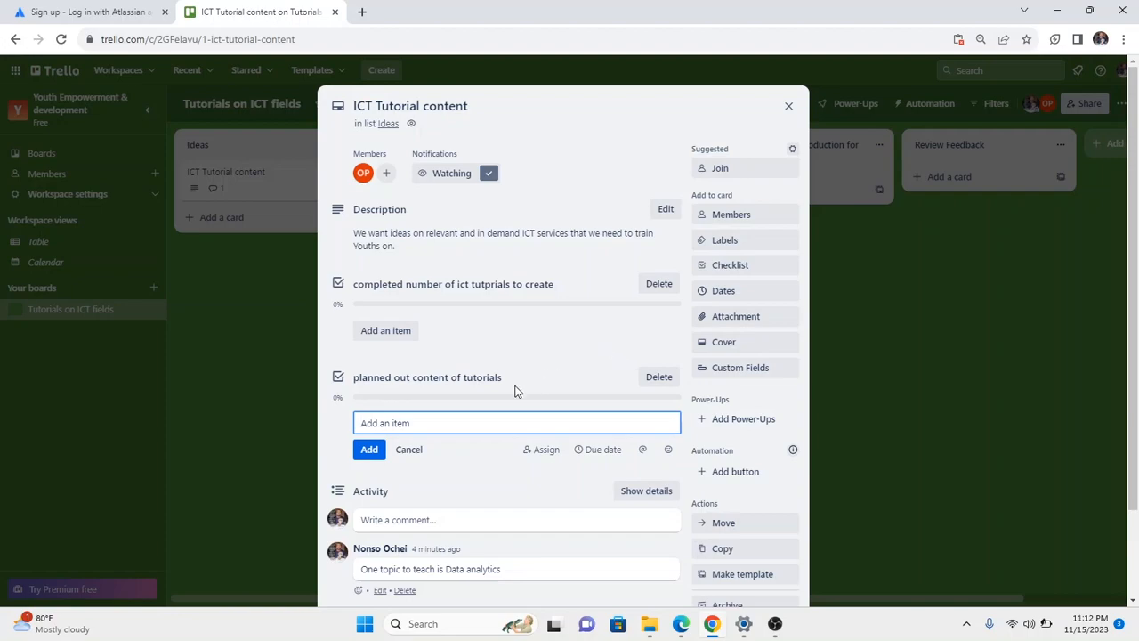
click(341, 379)
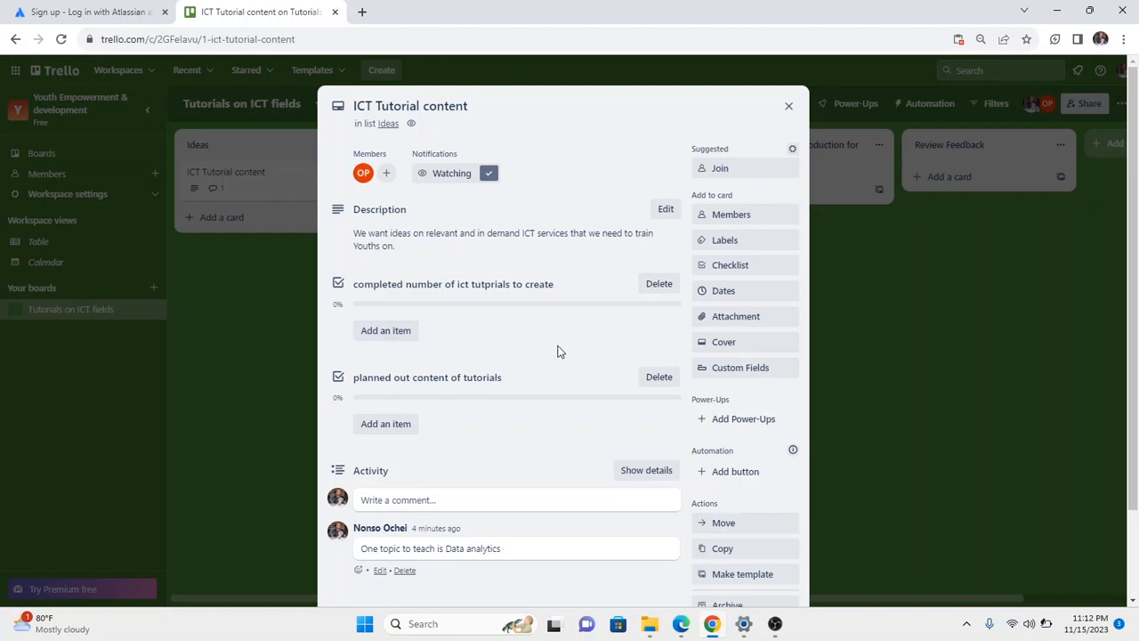
scroll(524, 347, down, 2)
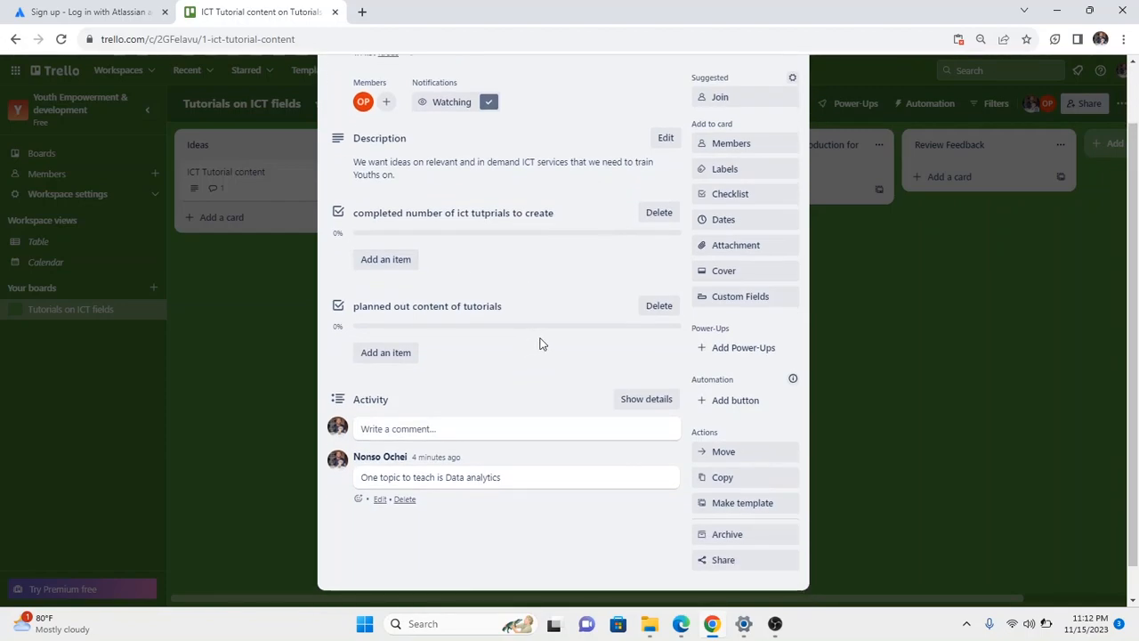
Add another checklist titled 'record and edit content of tuorials' to the card.
click(716, 195)
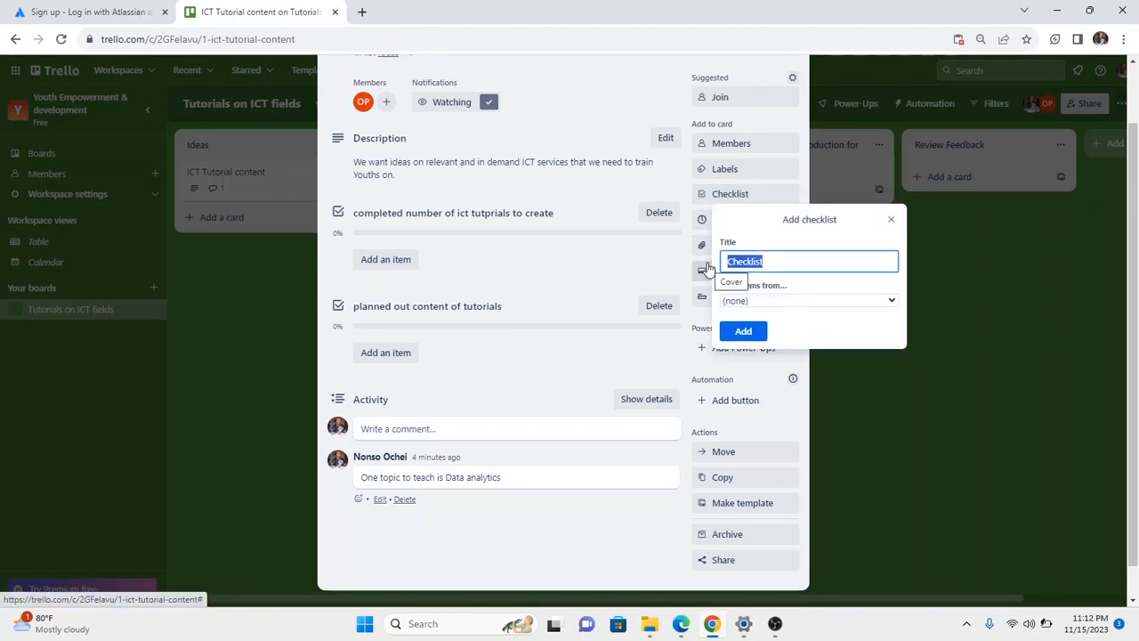
text(record)
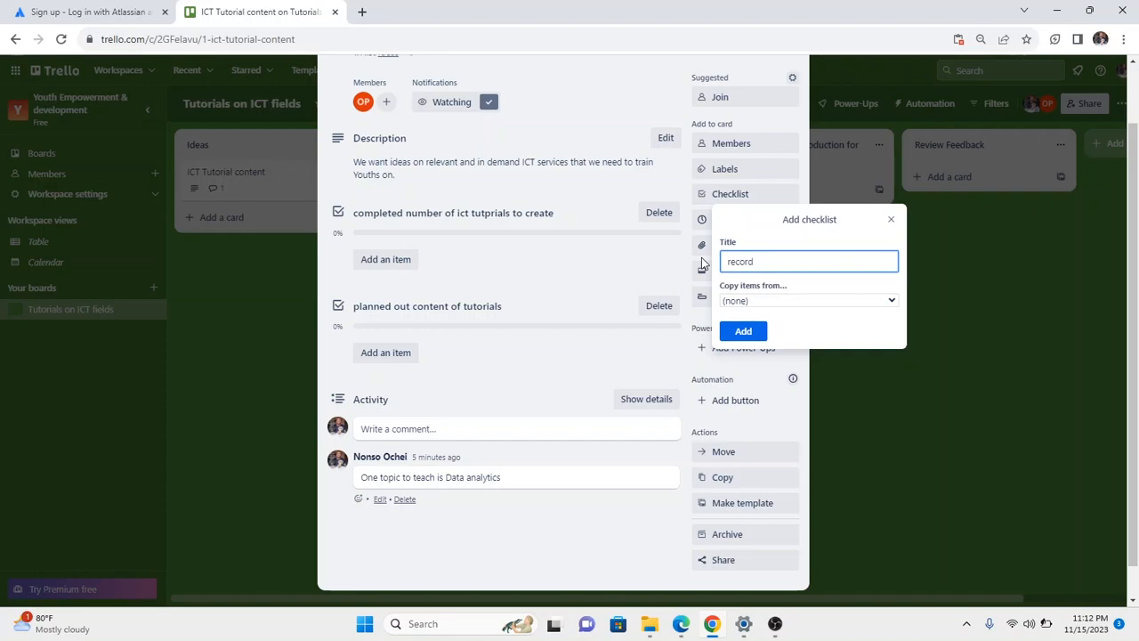
text(and edit content of tu)
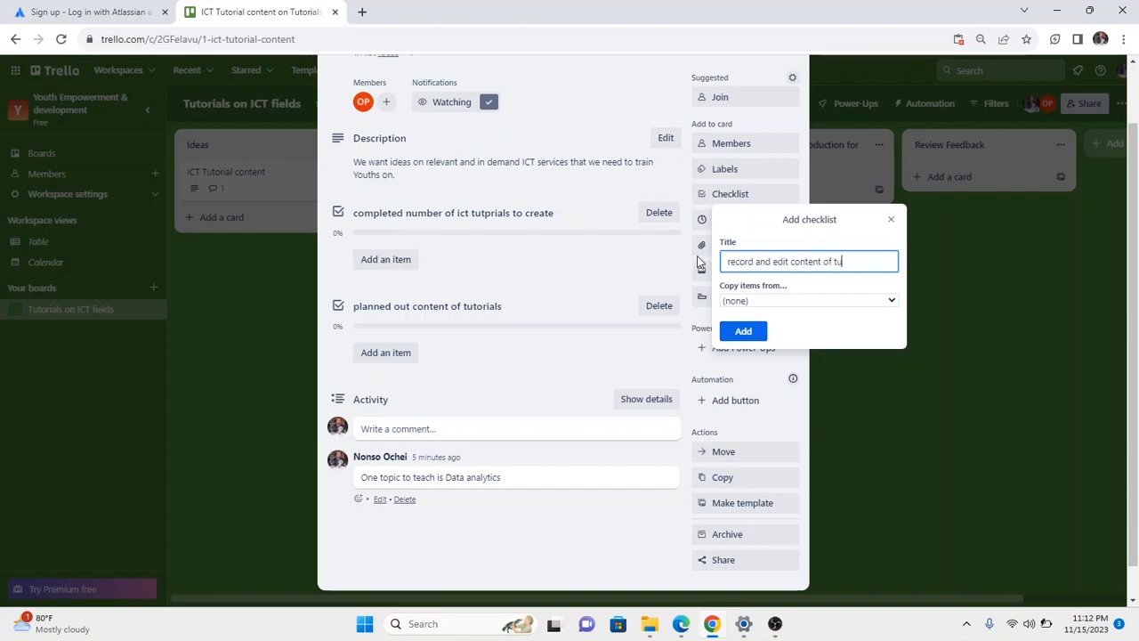
text(orials)
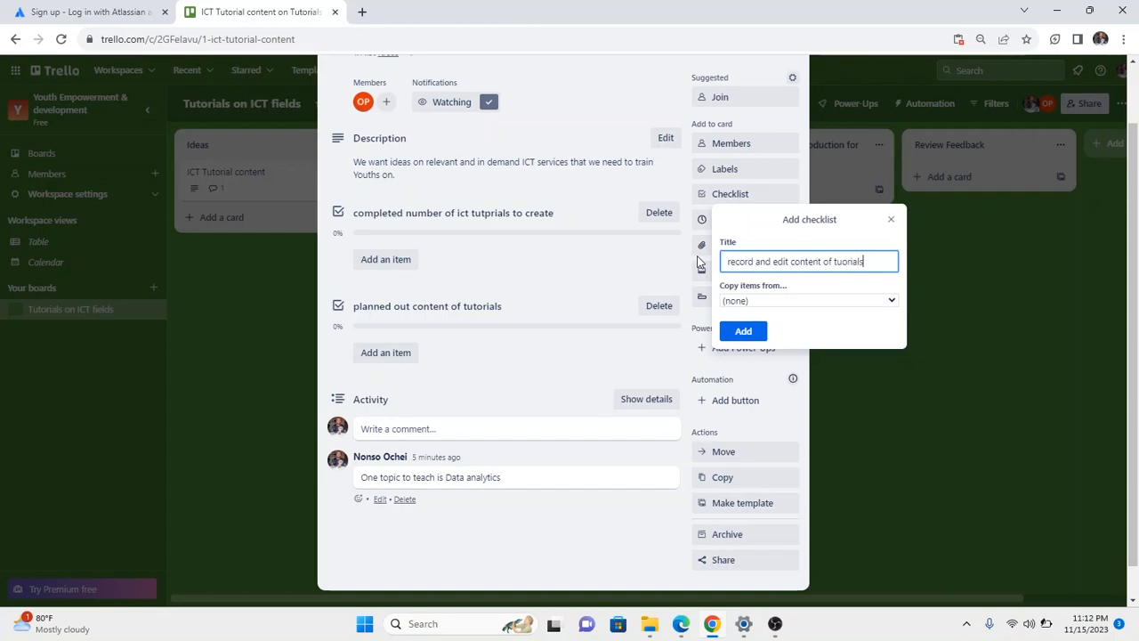
click(755, 330)
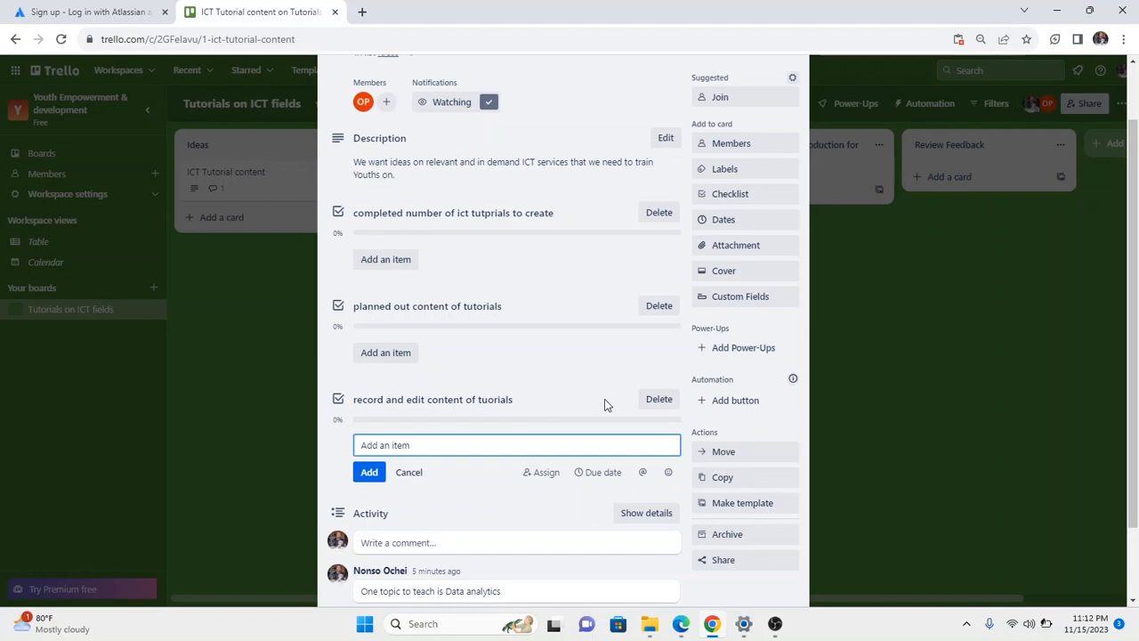
click(547, 397)
click(371, 440)
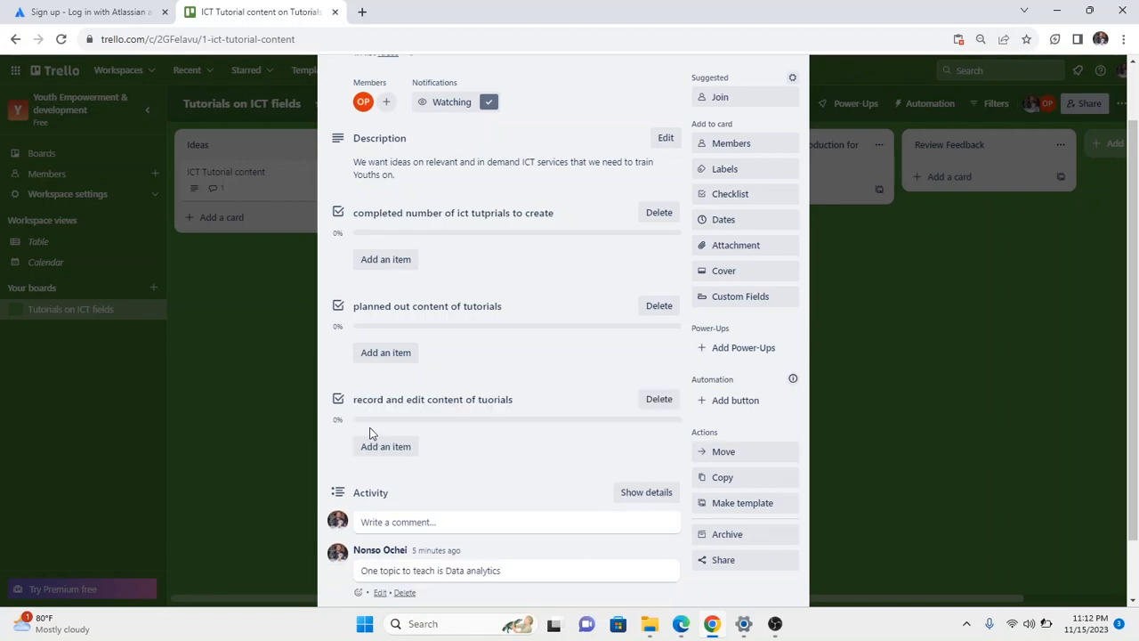
right_click(338, 399)
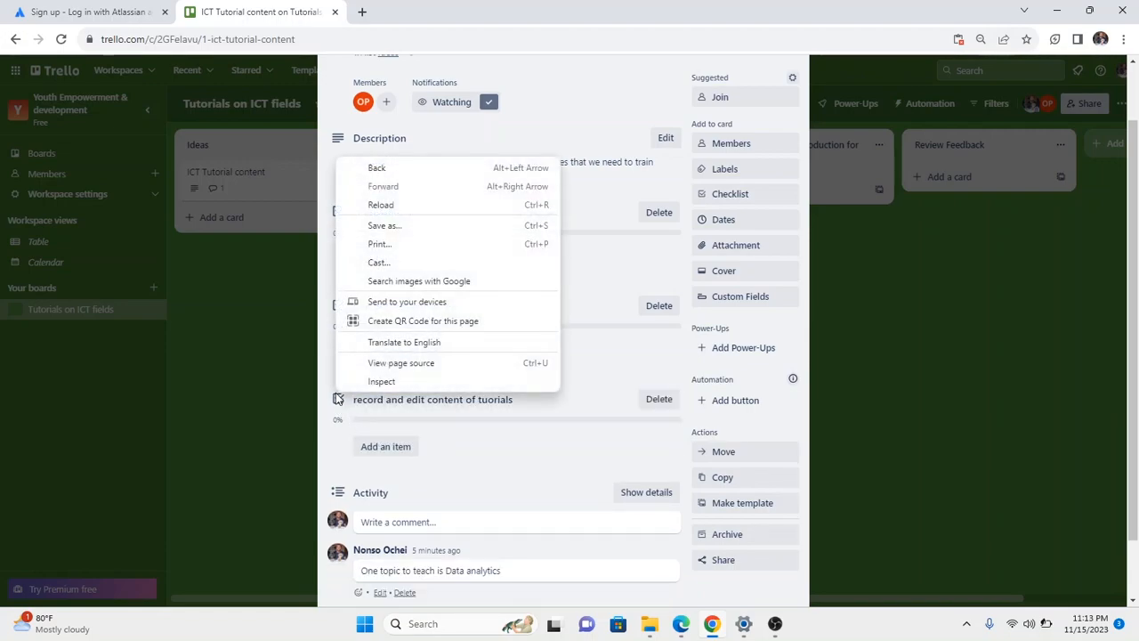
click(447, 432)
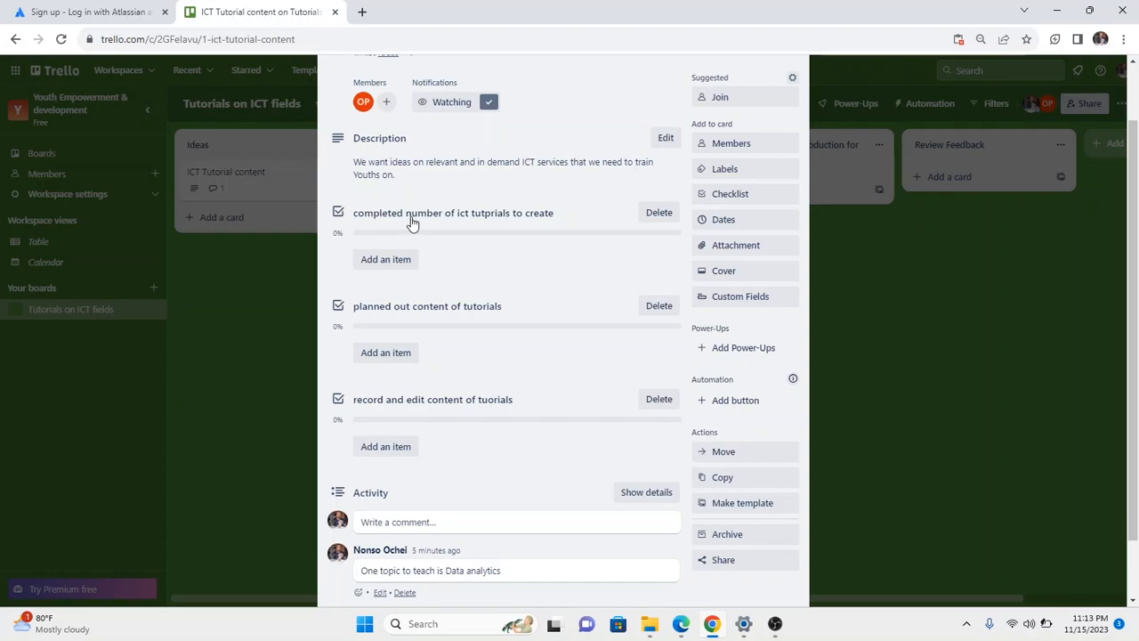
scroll(411, 222, down, 1)
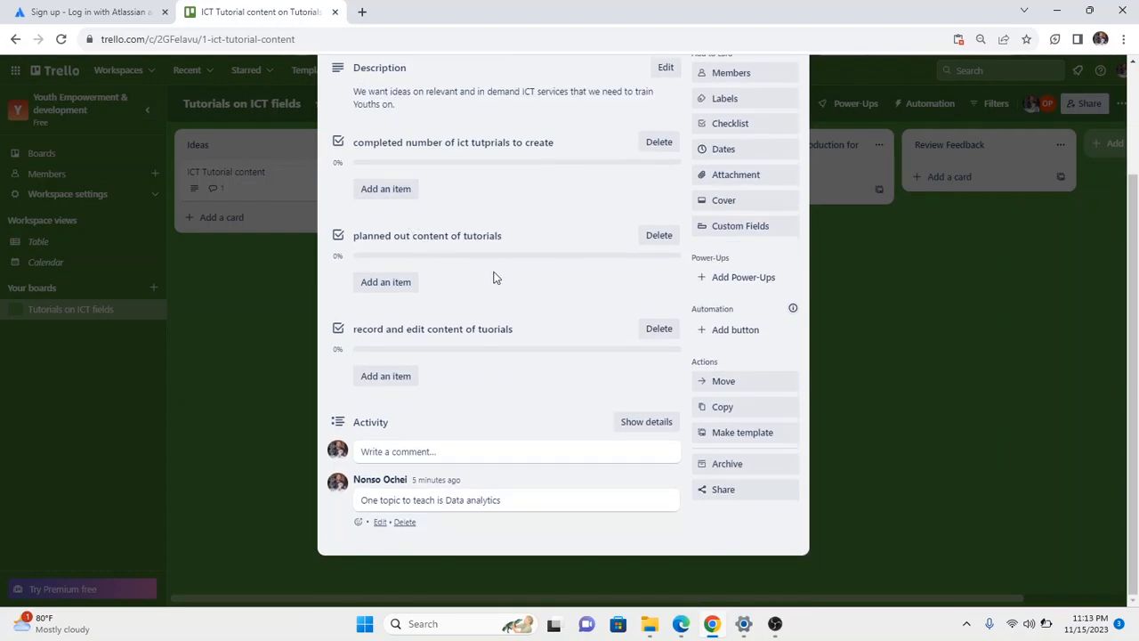
scroll(534, 291, up, 1)
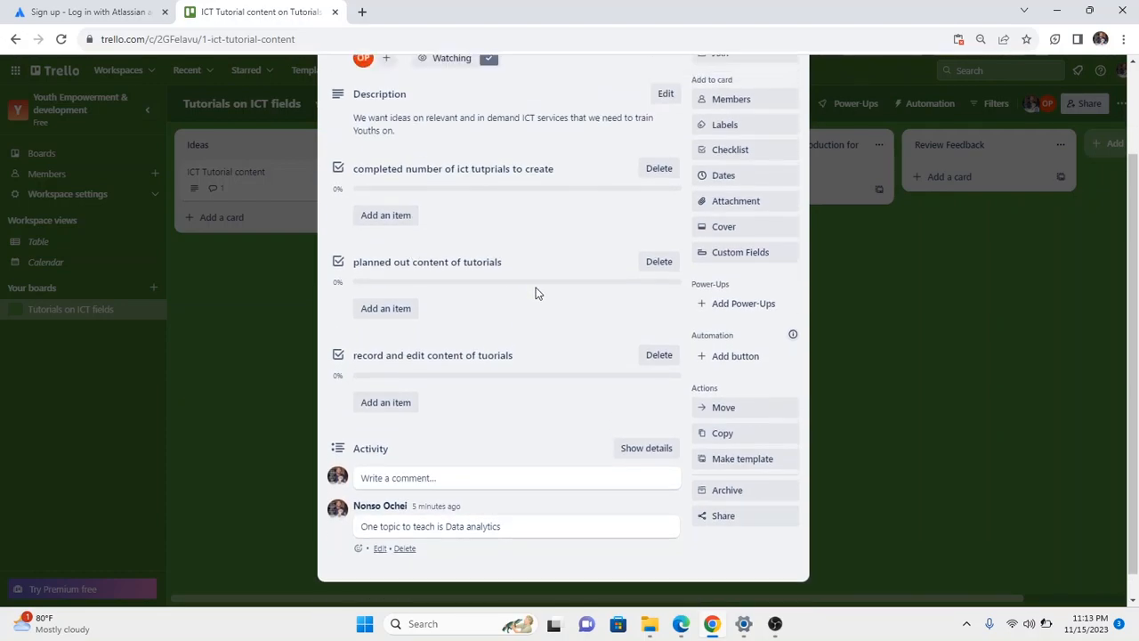
scroll(536, 294, up, 3)
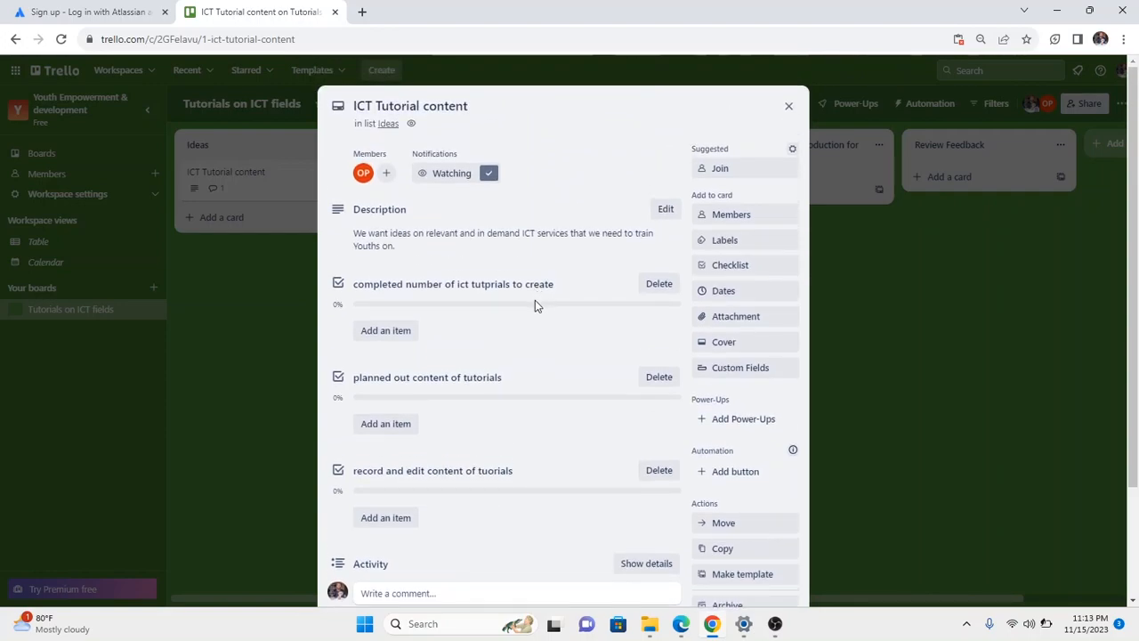
click(713, 269)
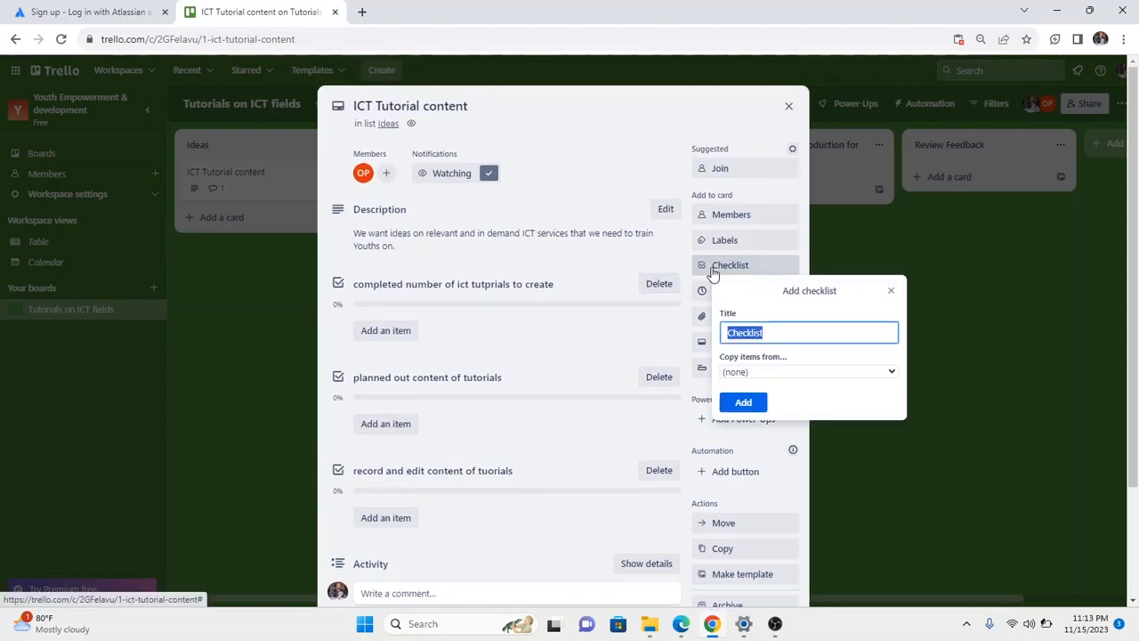
click(892, 373)
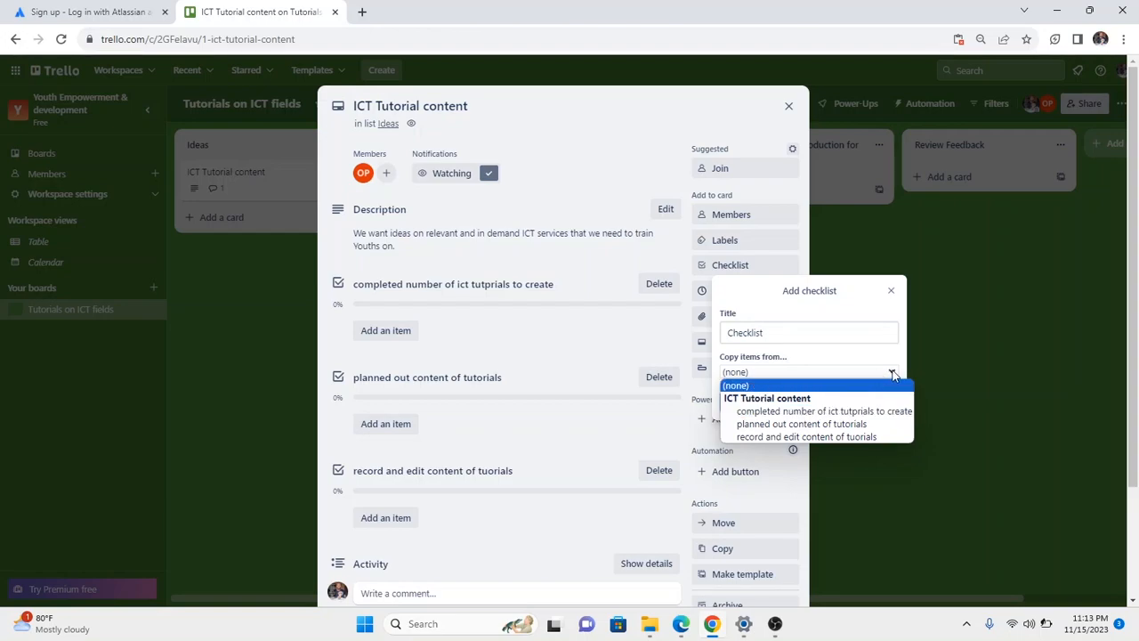
click(859, 360)
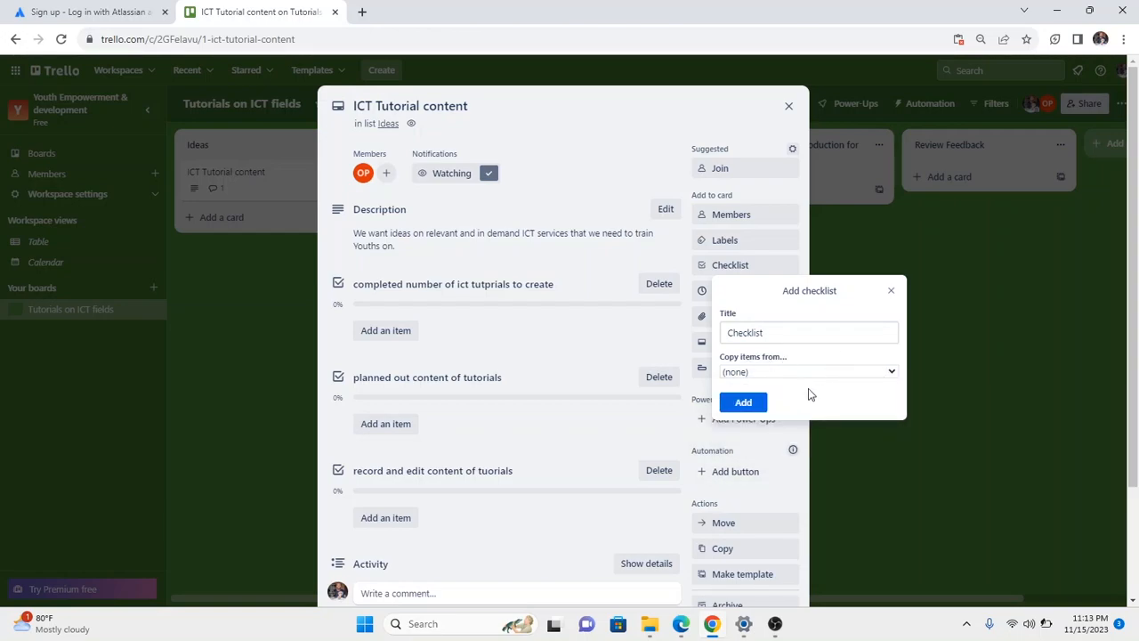
click(892, 291)
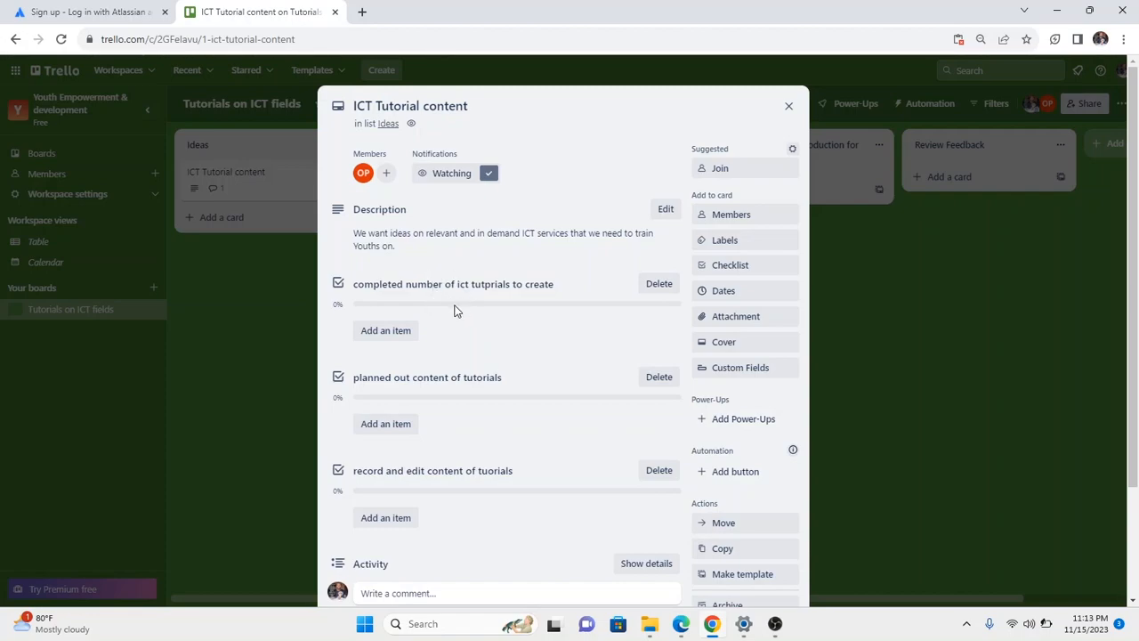
click(755, 268)
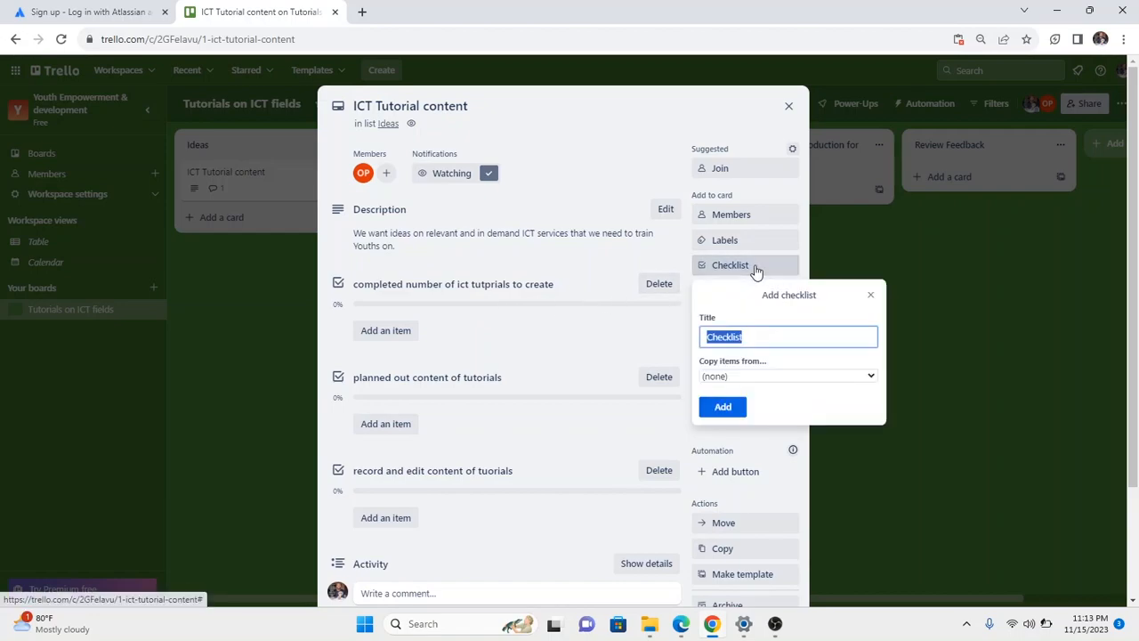
click(873, 378)
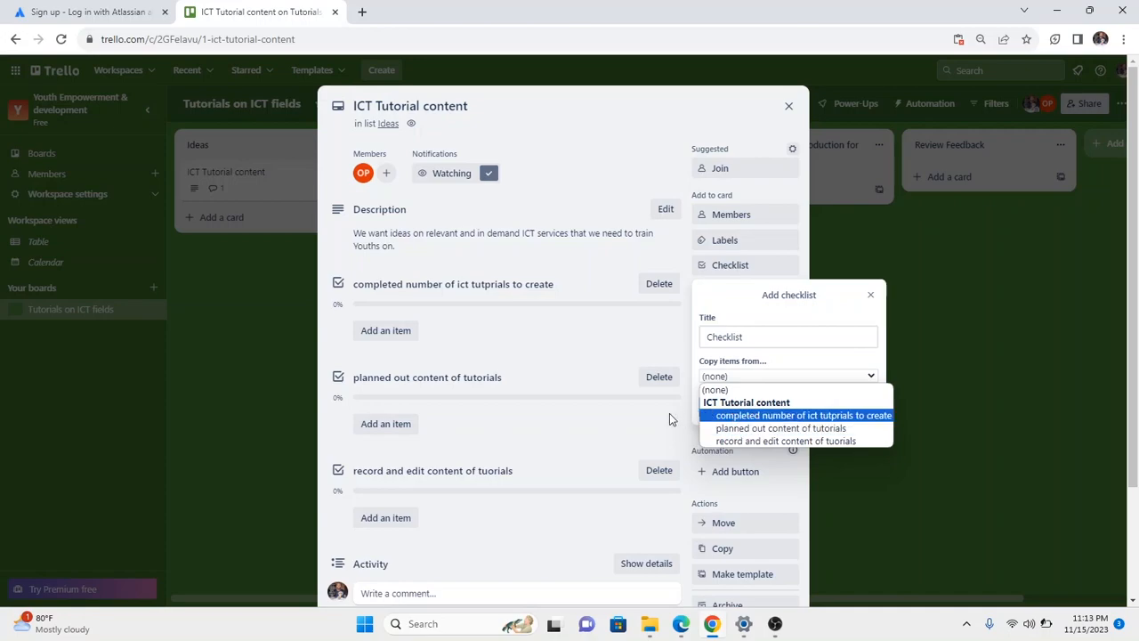
click(607, 353)
click(609, 335)
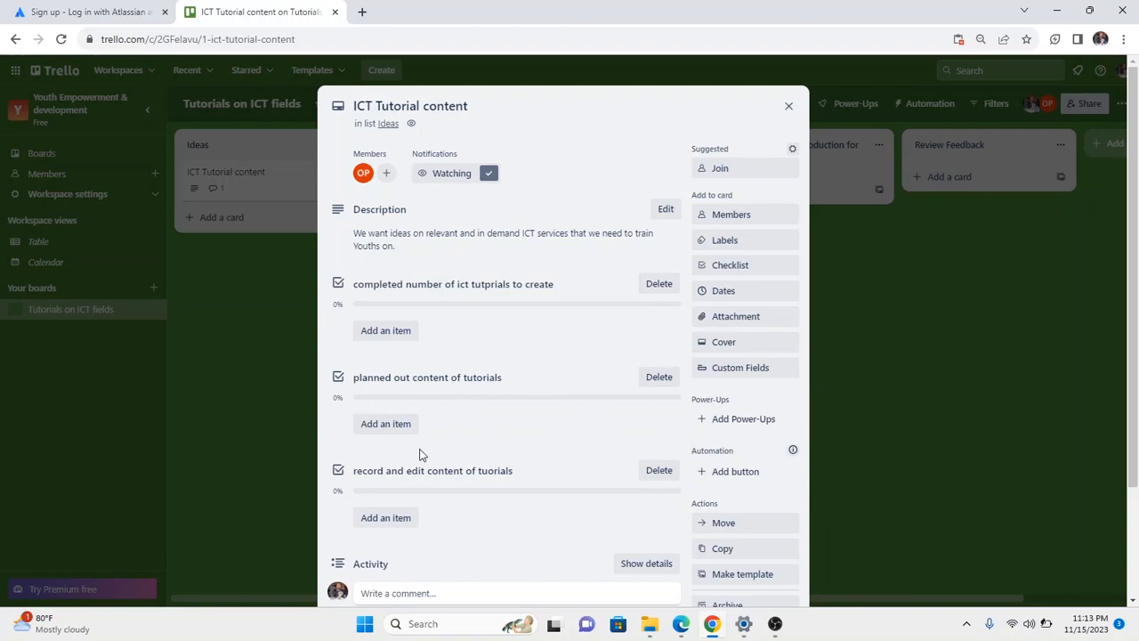
Cancel the empty 'Add an item' entry under the first checklist, leaving three empty checklists at 0%.
scroll(511, 457, down, 2)
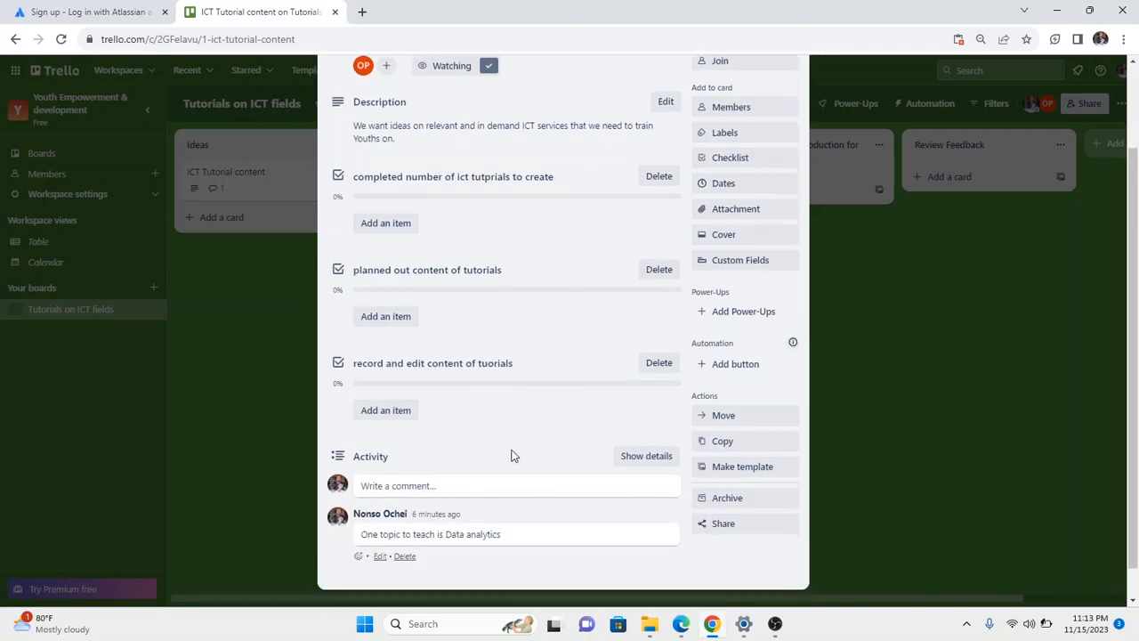
scroll(422, 351, up, 1)
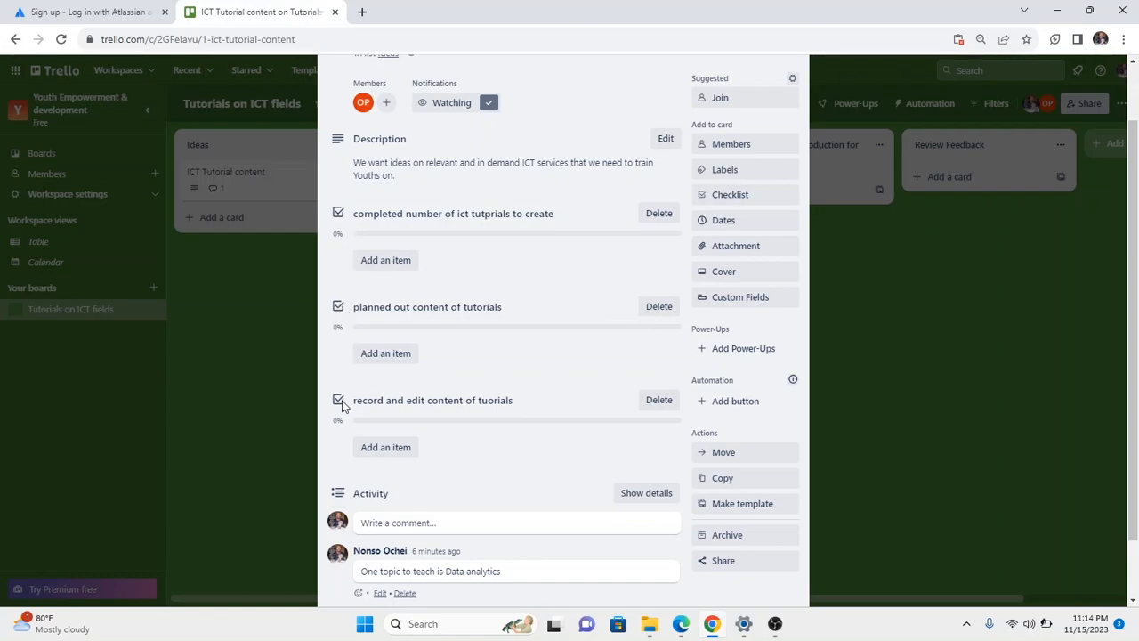
scroll(445, 335, down, 1)
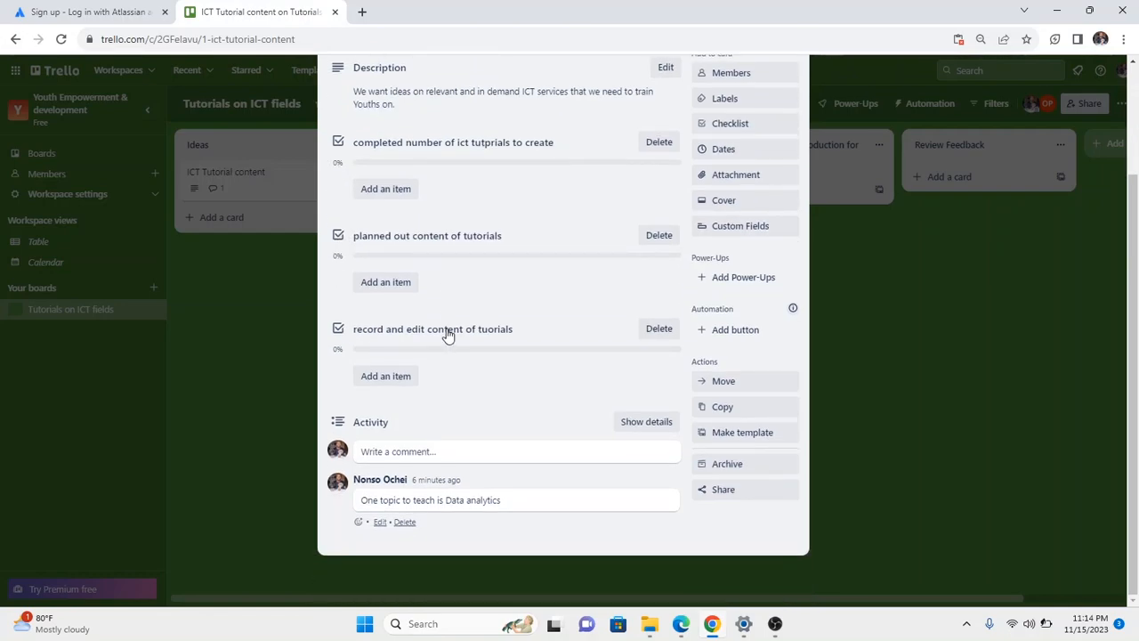
right_click(339, 331)
click(337, 307)
scroll(585, 239, up, 1)
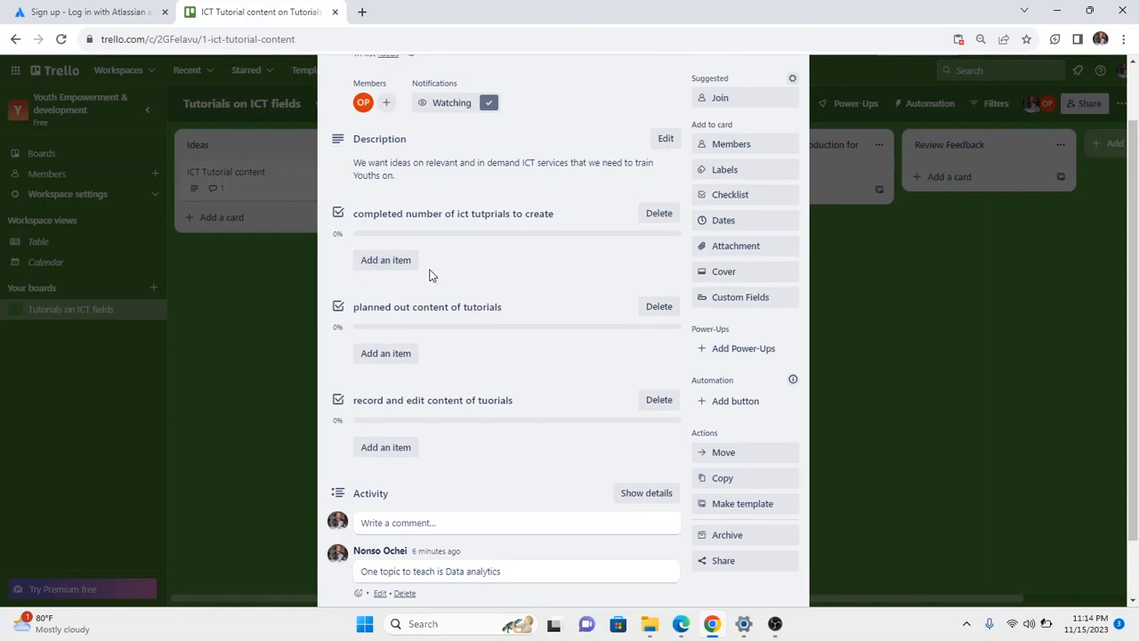
click(393, 264)
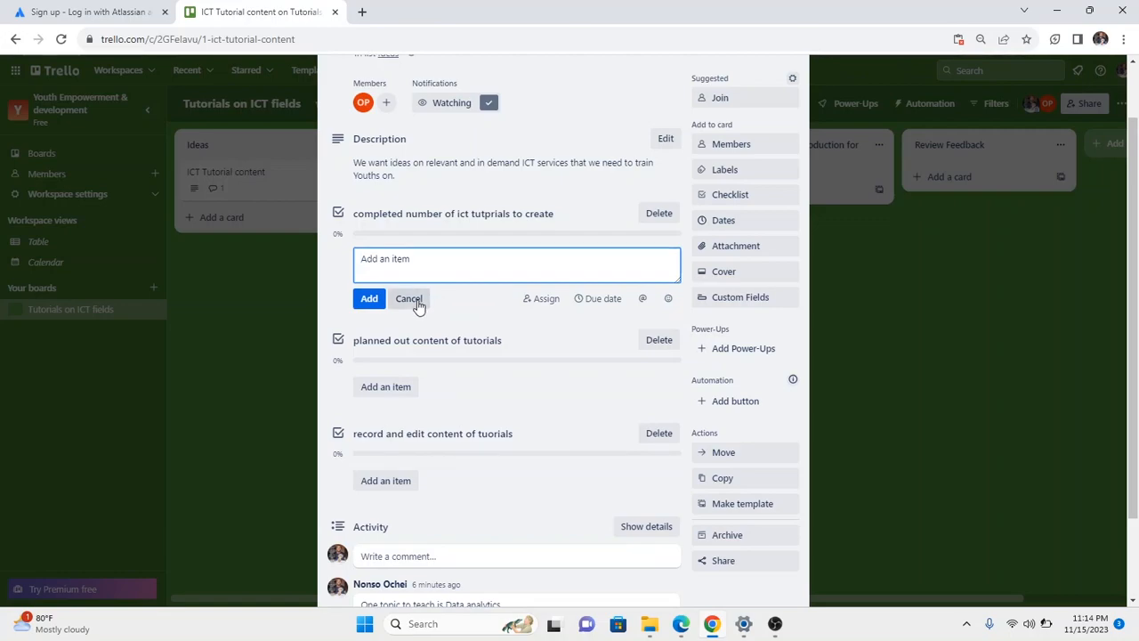
click(415, 302)
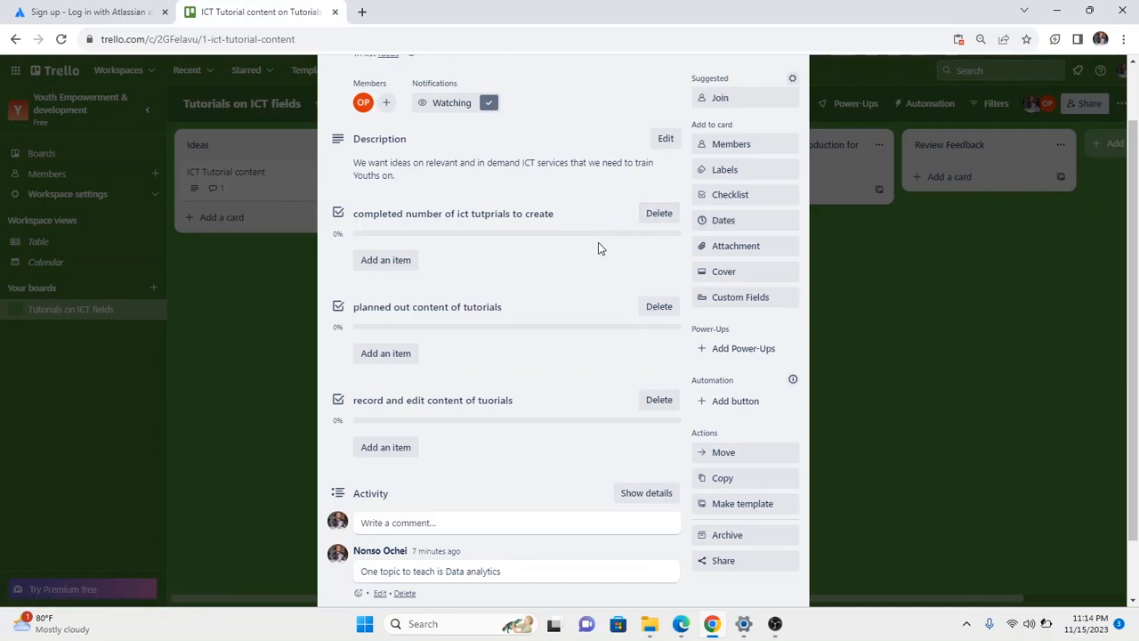
scroll(599, 246, up, 2)
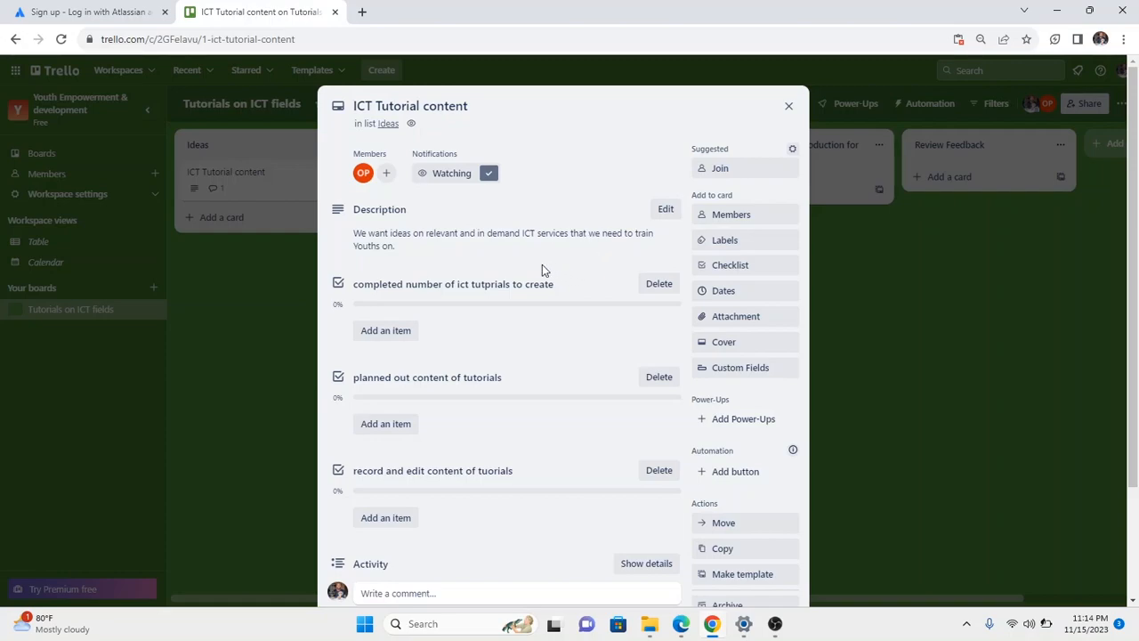
scroll(540, 265, down, 1)
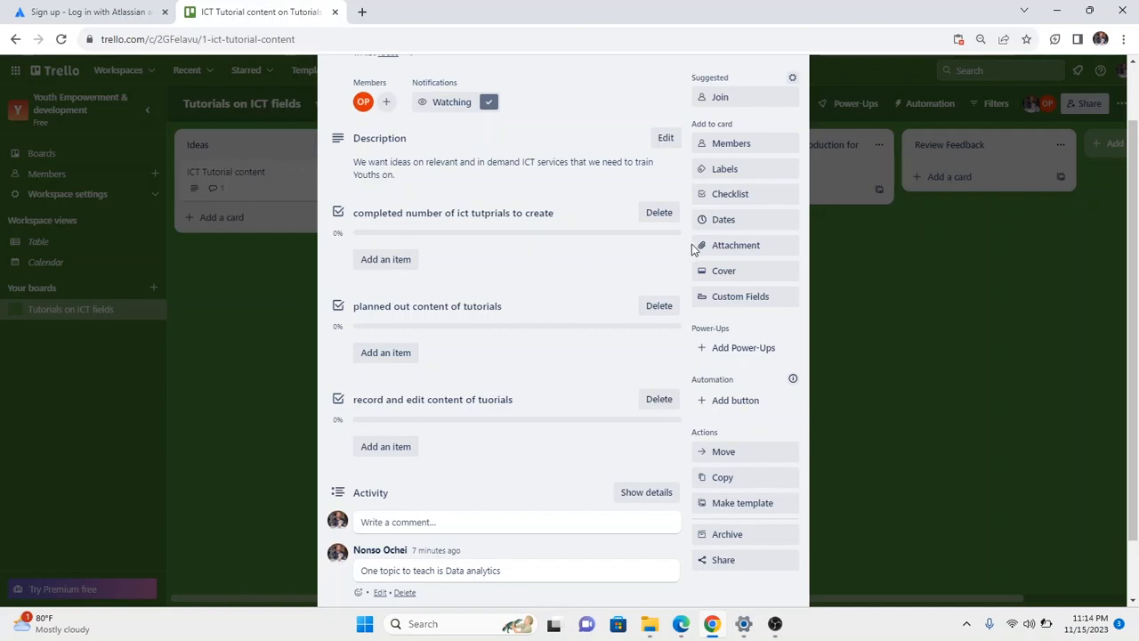
In the card's Dates, enable a start date of 11/15/2023 and move to the due date field.
click(726, 224)
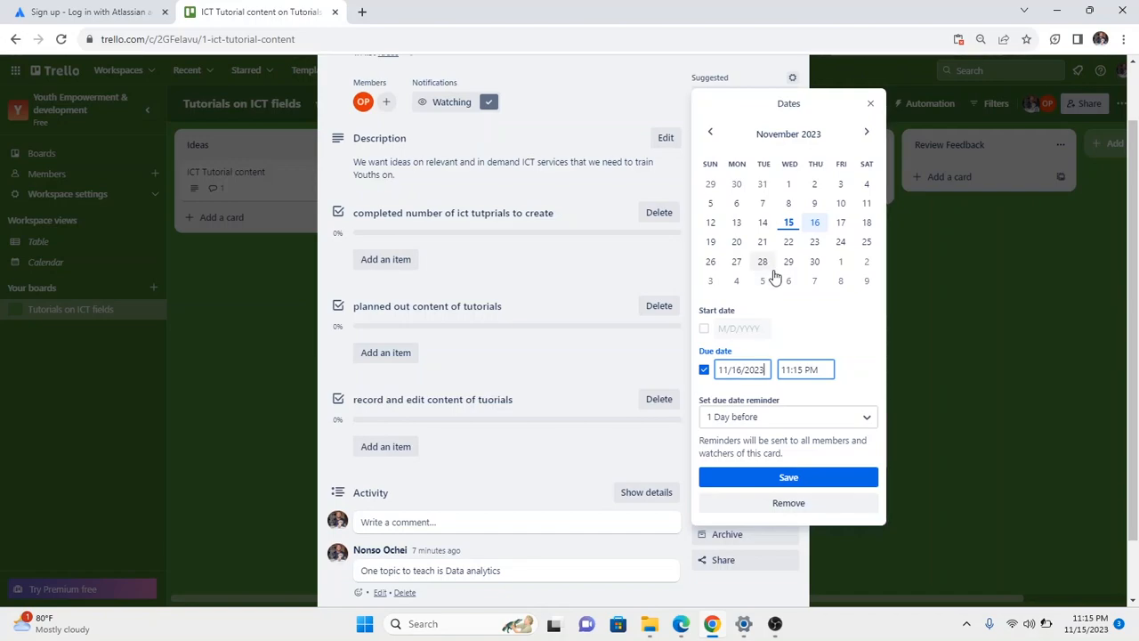
click(704, 329)
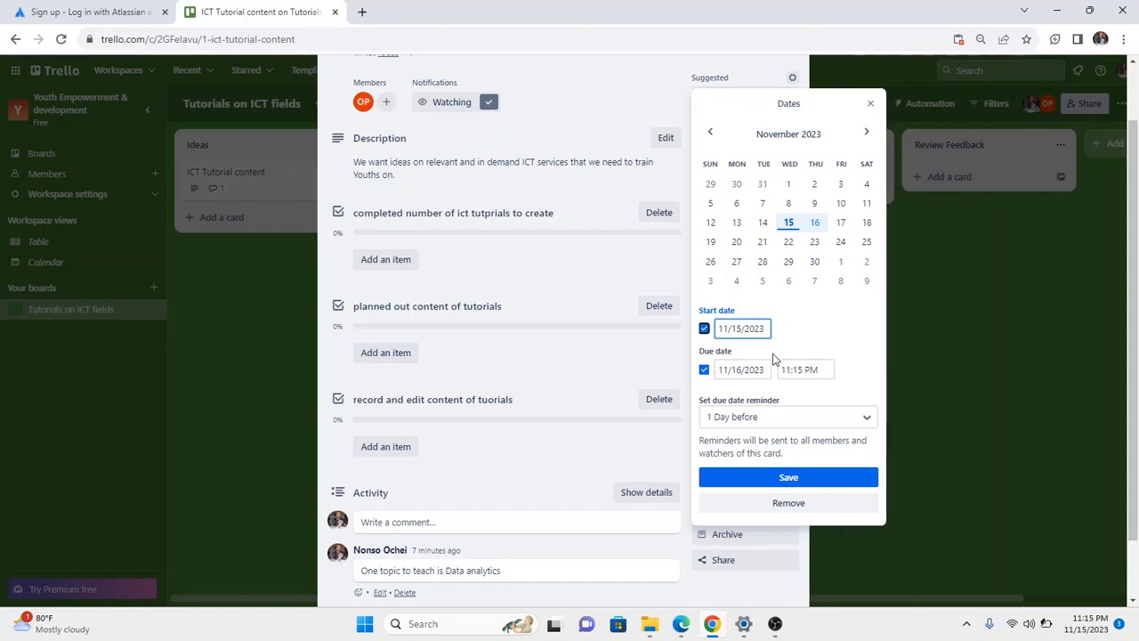
click(741, 369)
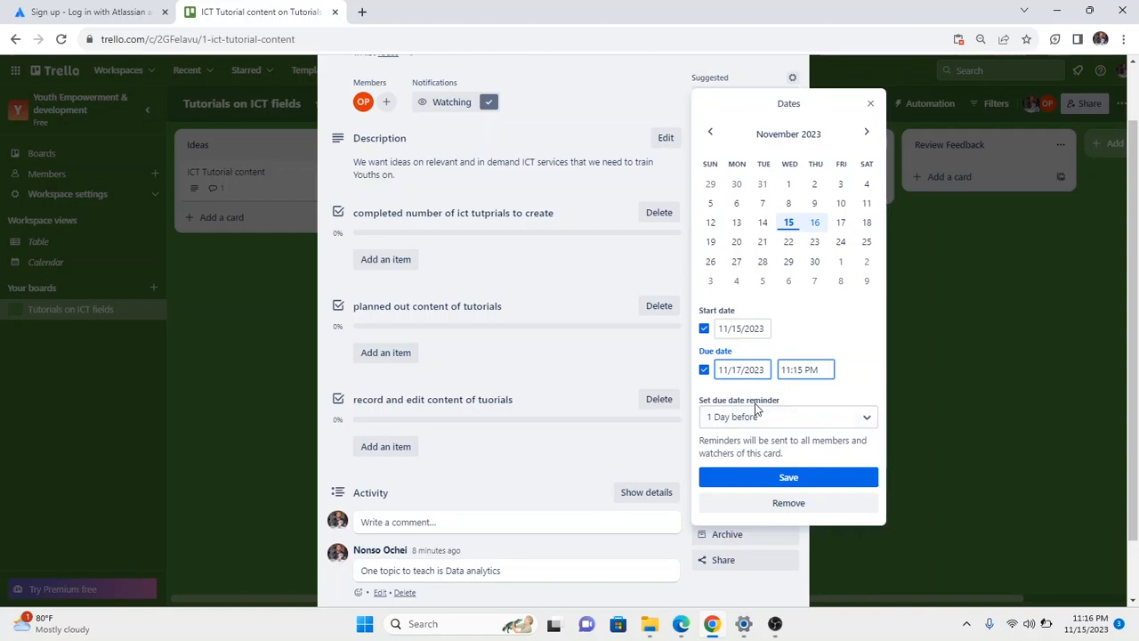
Keep the '1 Day before' reminder and save the dates Nov 15 – Nov 17 at 11:15 PM.
click(863, 422)
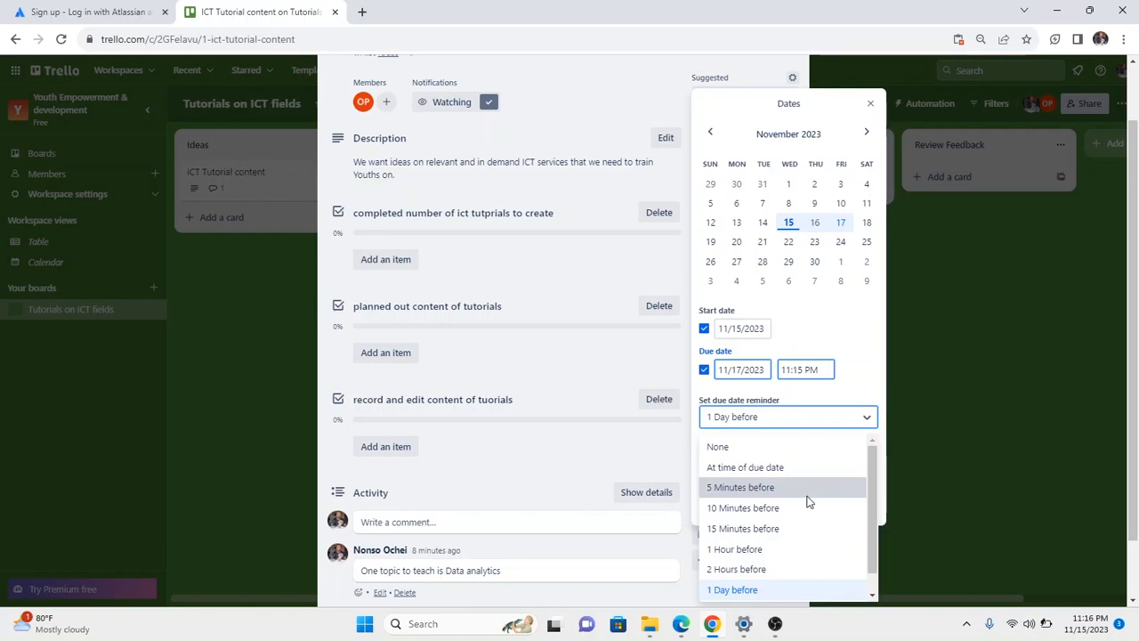
scroll(811, 495, down, 1)
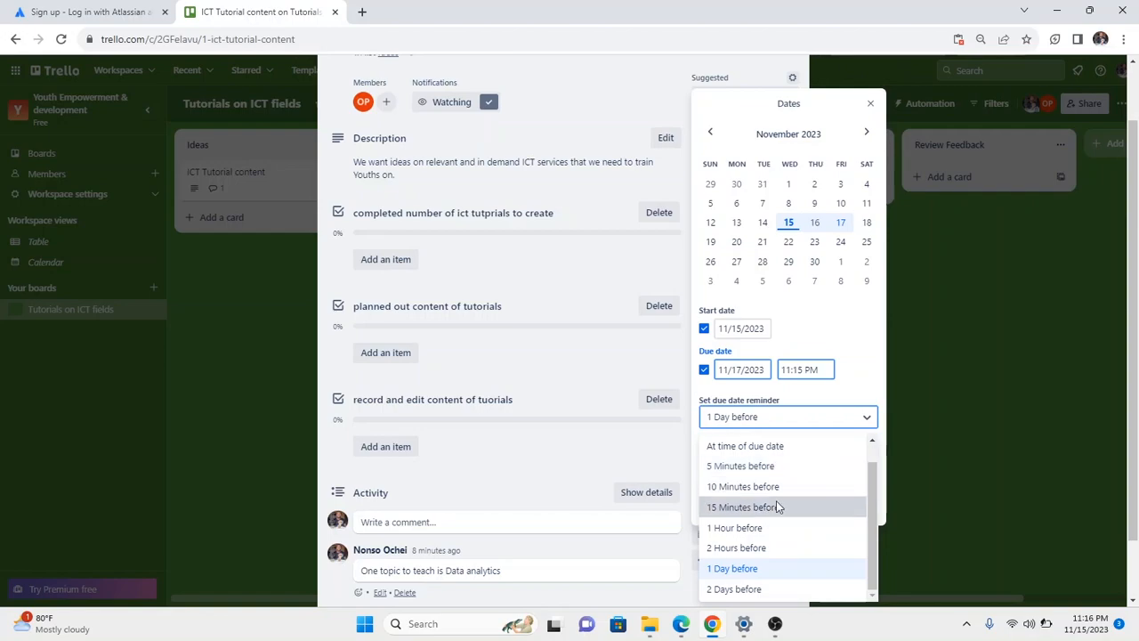
click(752, 569)
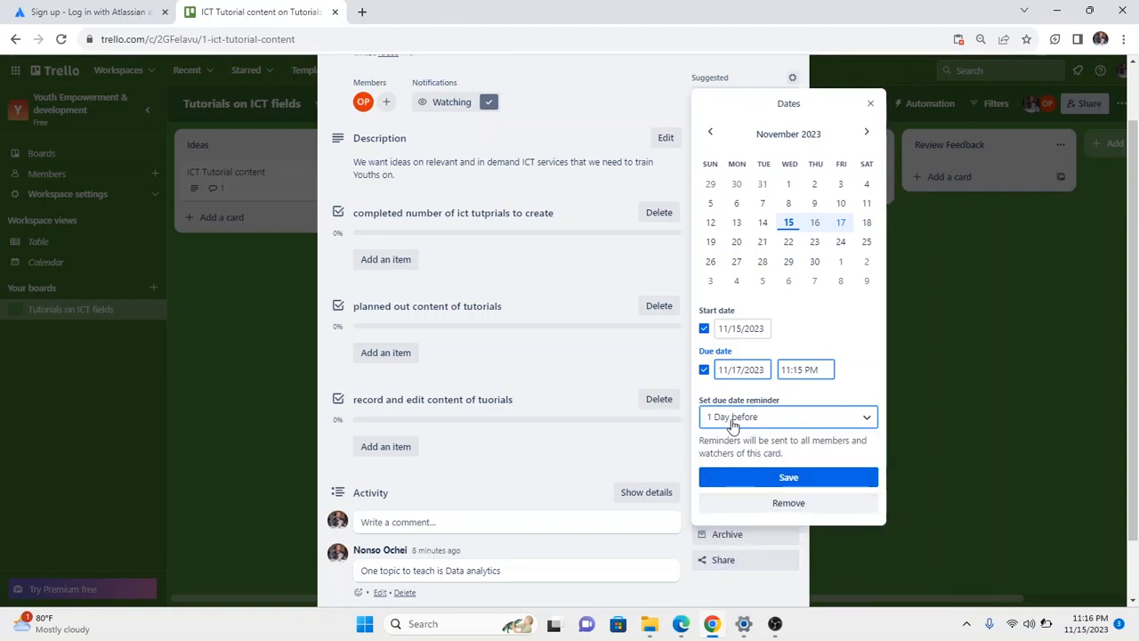
click(757, 483)
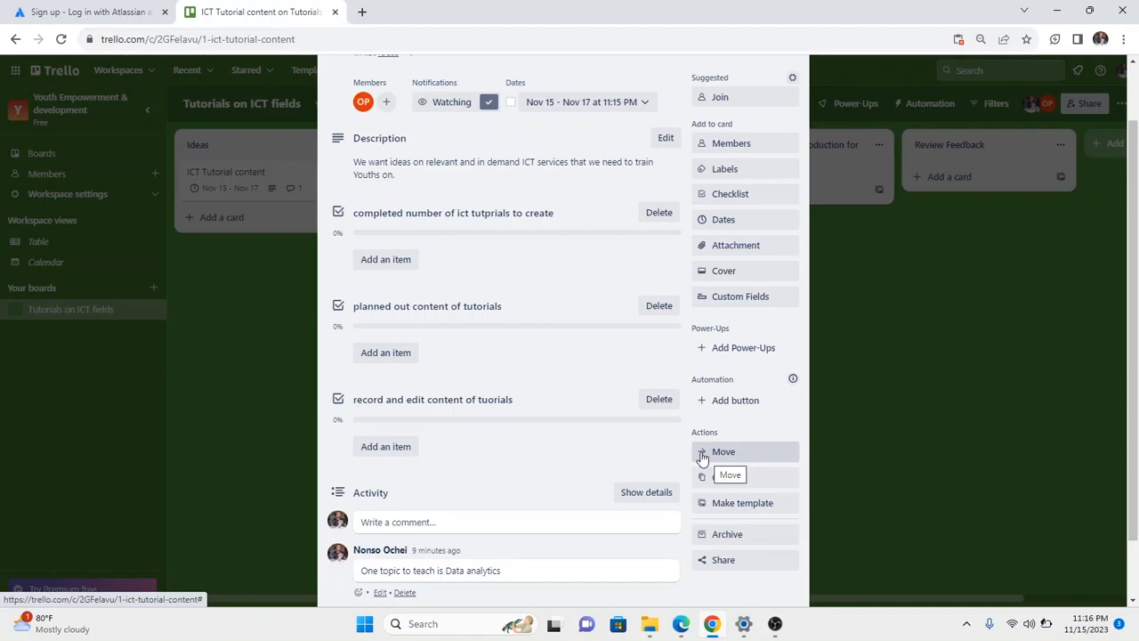
Upload chart.png from the computer's images folder as a card attachment.
click(736, 255)
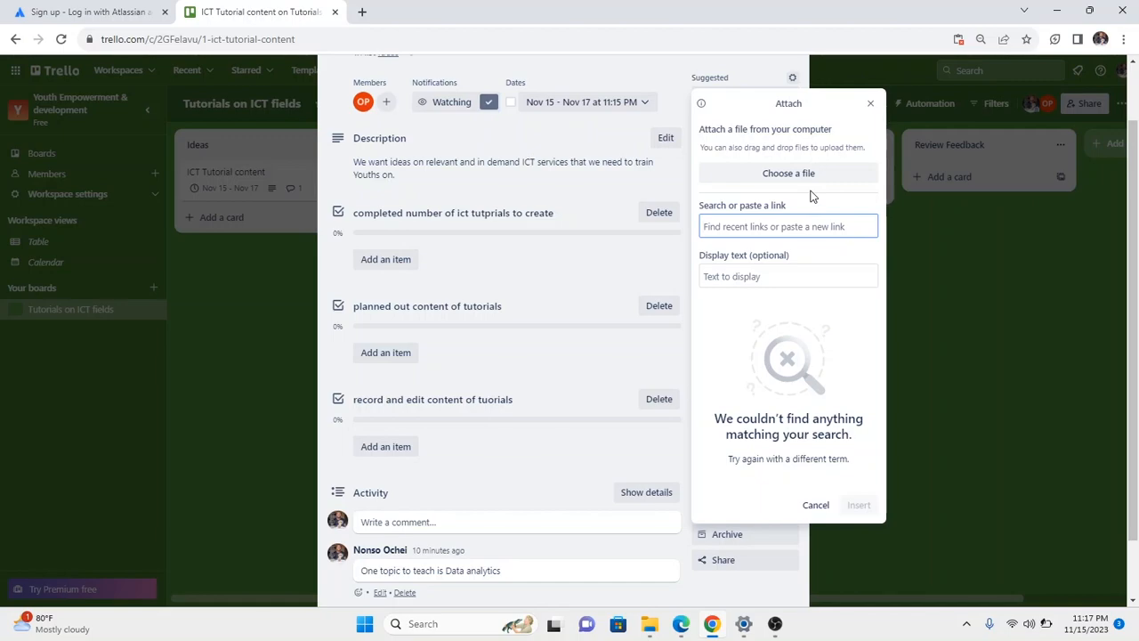
click(795, 176)
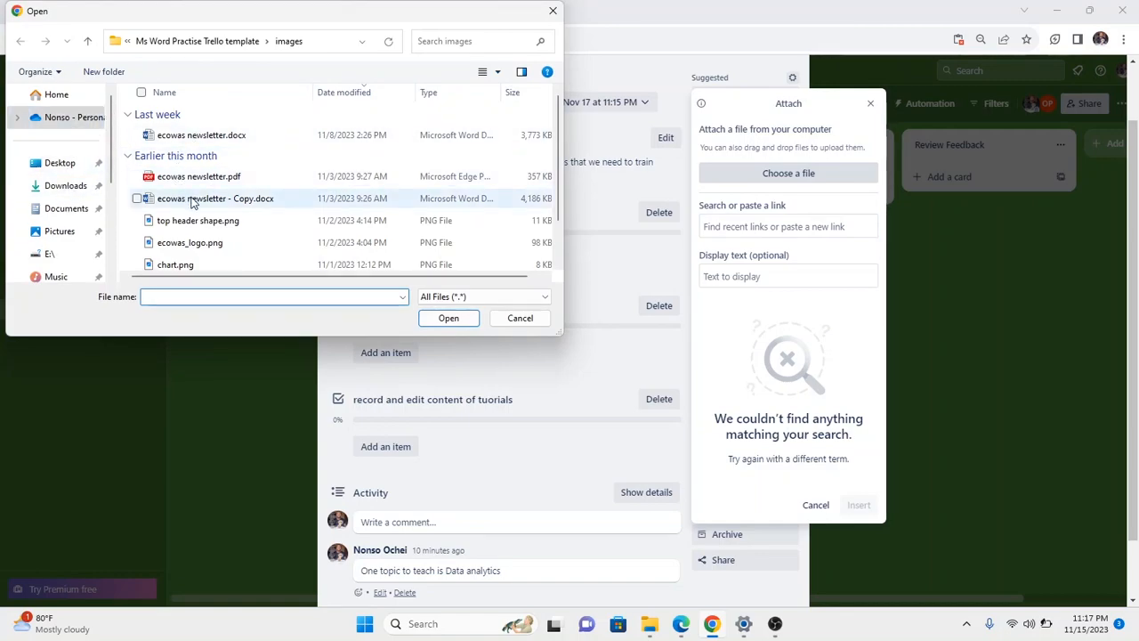
scroll(230, 218, down, 1)
scroll(237, 214, up, 1)
scroll(237, 214, down, 1)
scroll(196, 169, up, 1)
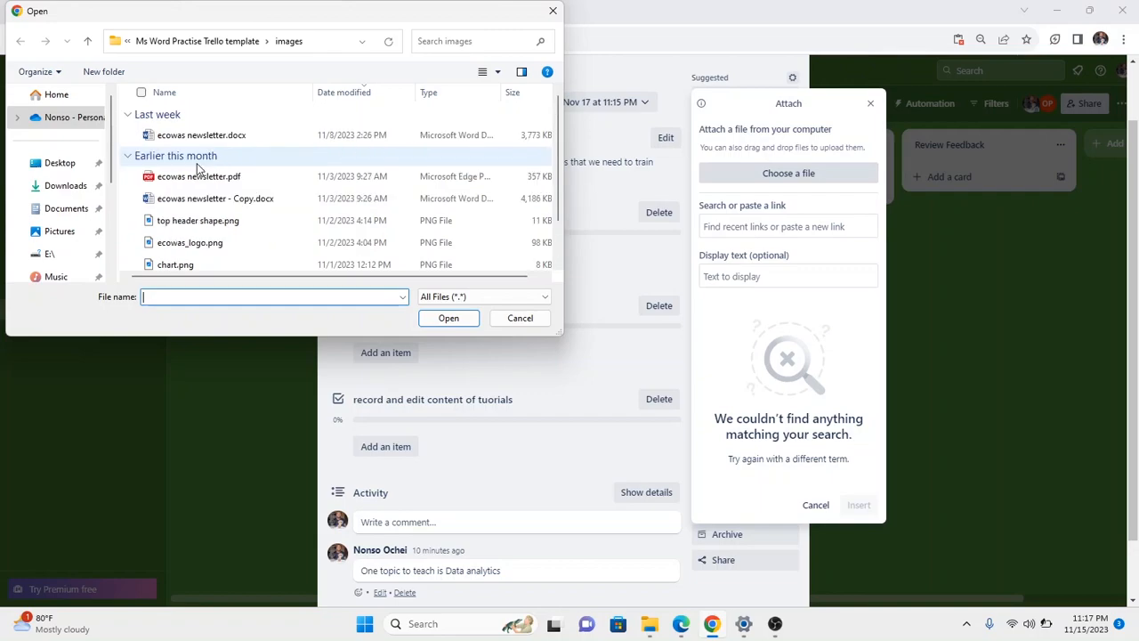
scroll(210, 171, down, 1)
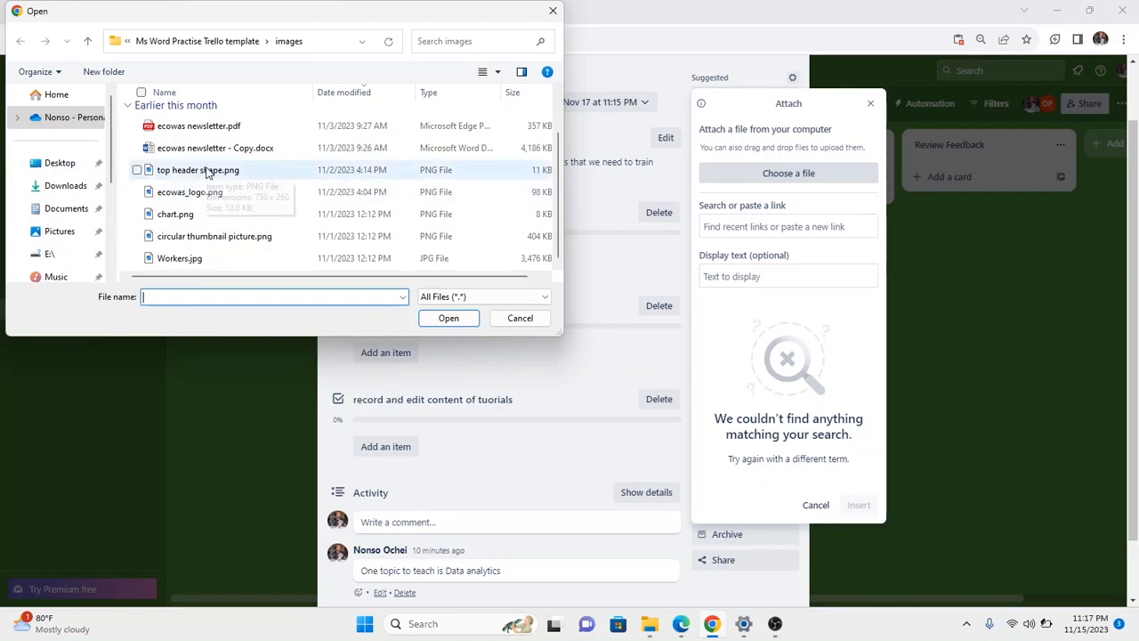
click(190, 216)
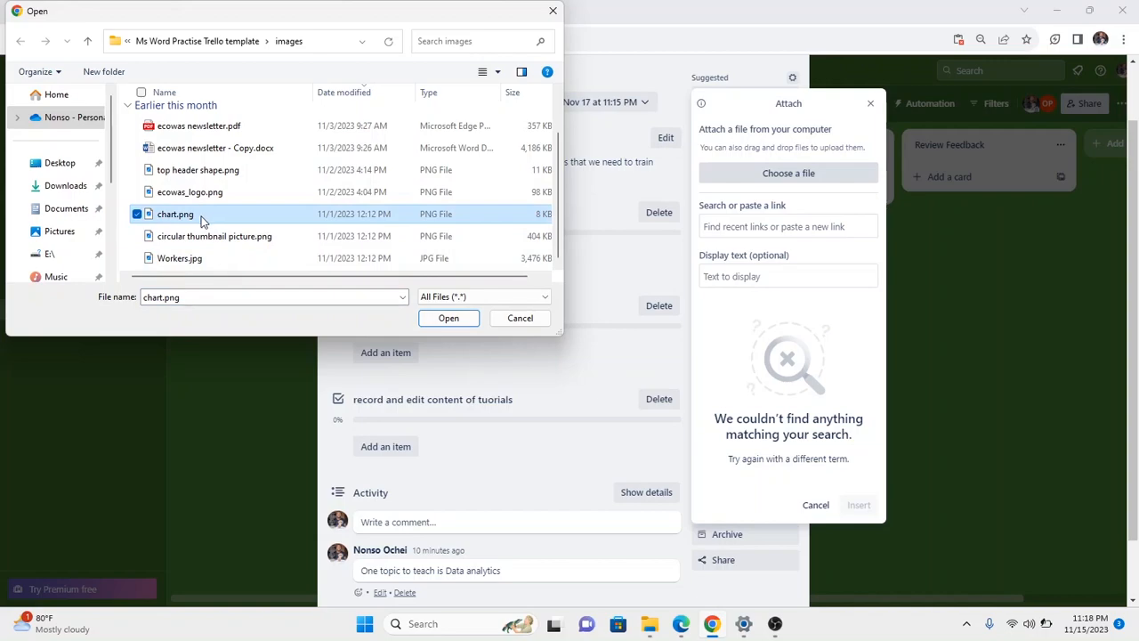
click(448, 319)
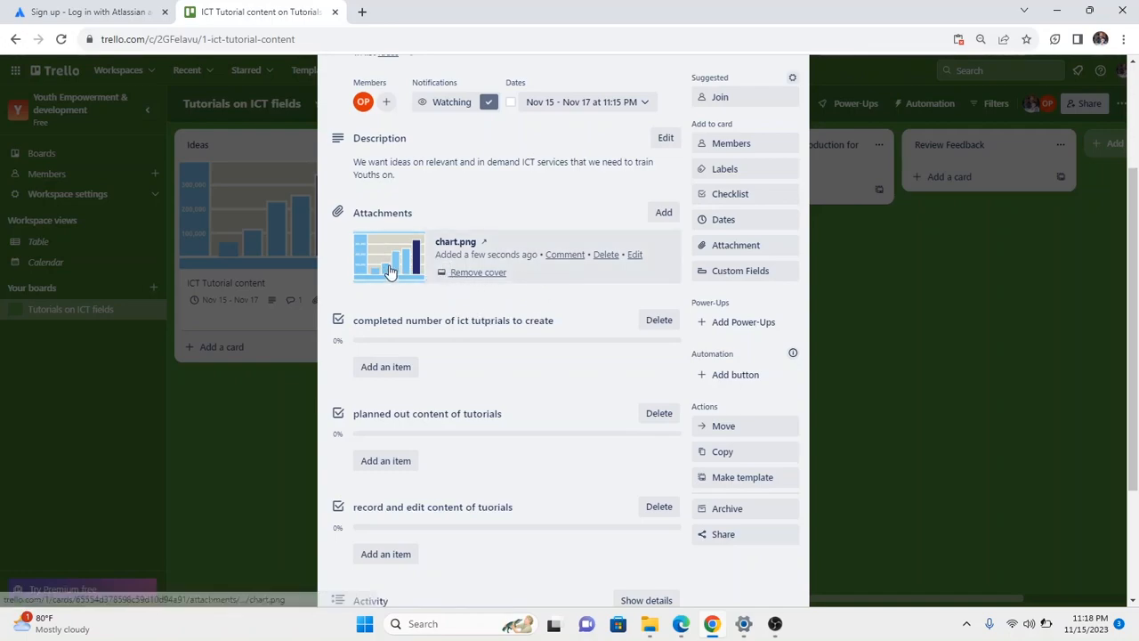
Comment on the chart.png attachment with 'this image is not clear enough'.
click(565, 254)
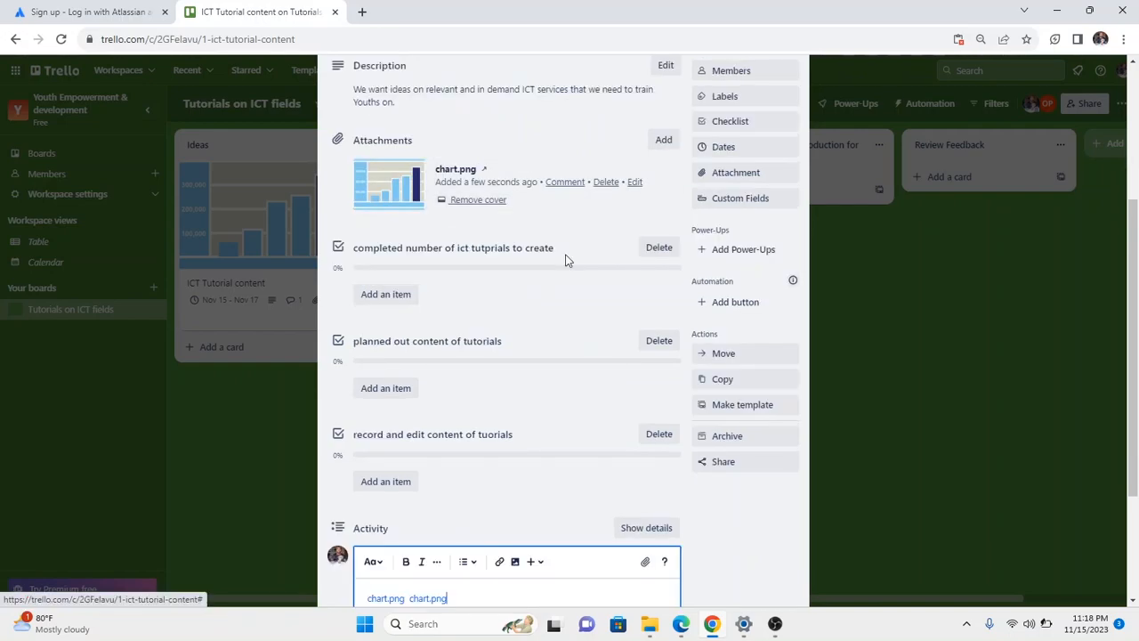
scroll(566, 276, down, 1)
scroll(566, 278, down, 1)
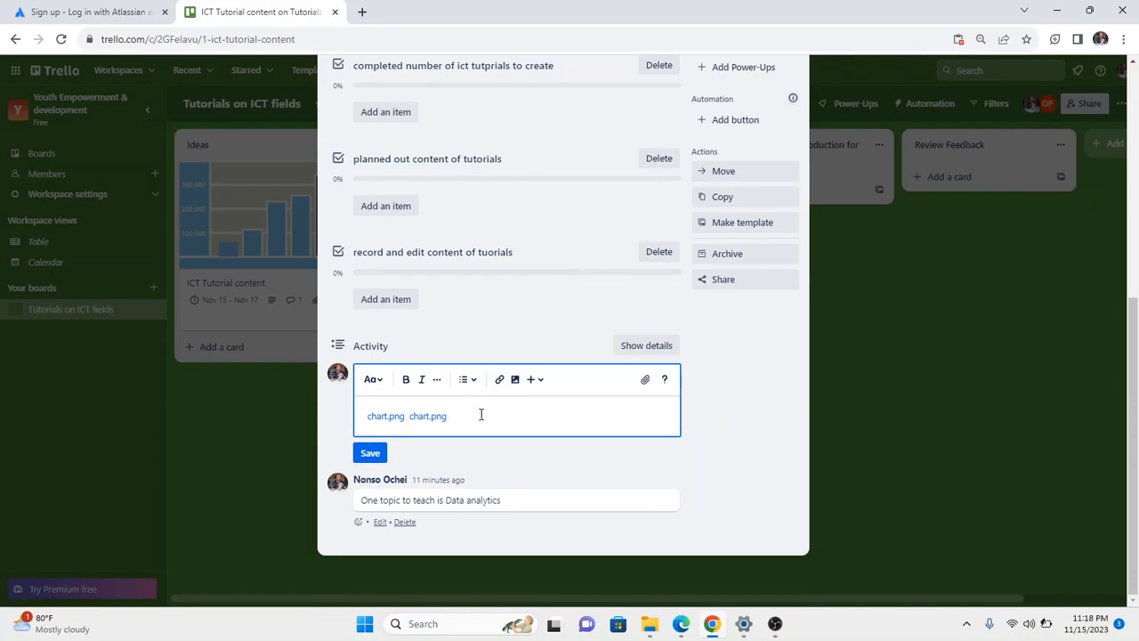
text(this image is)
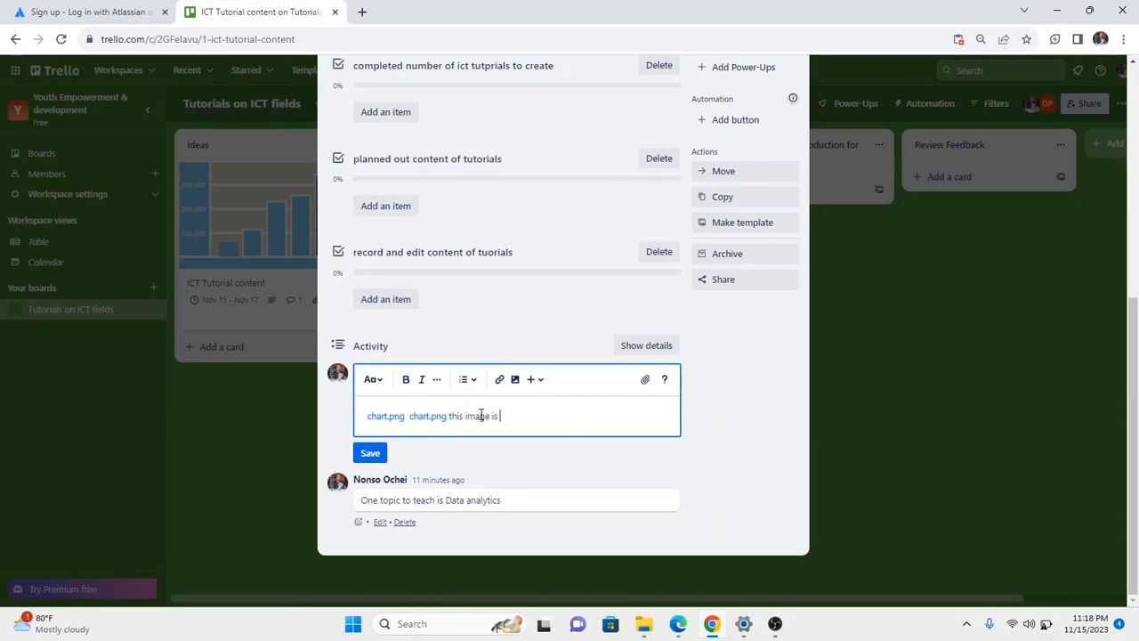
text( n)
key(Return)
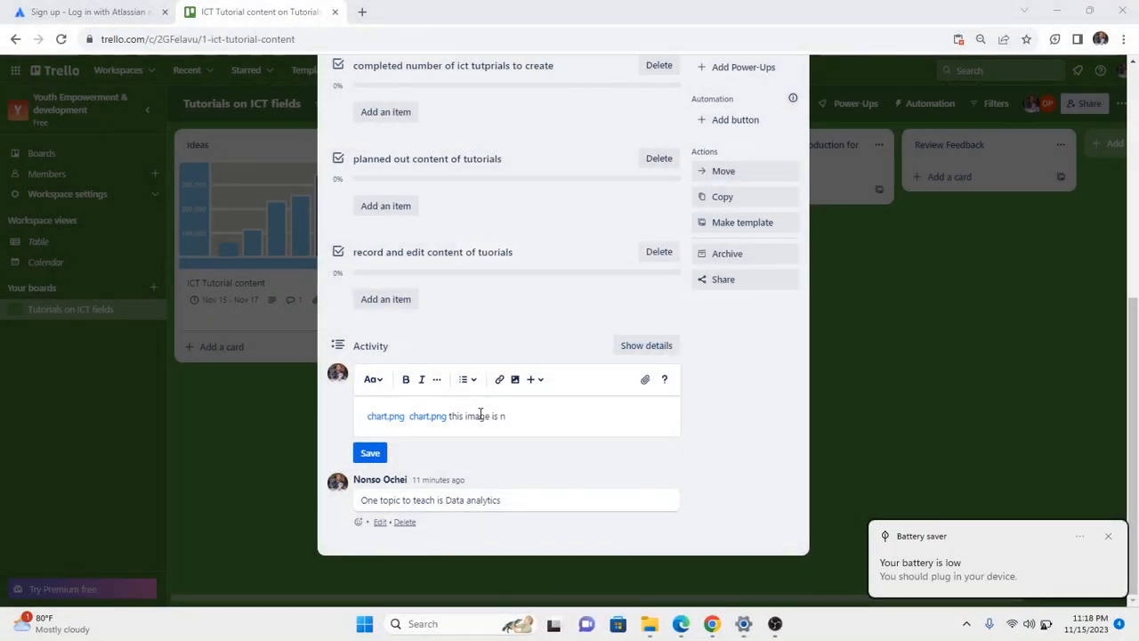
click(529, 416)
text(ot clear )
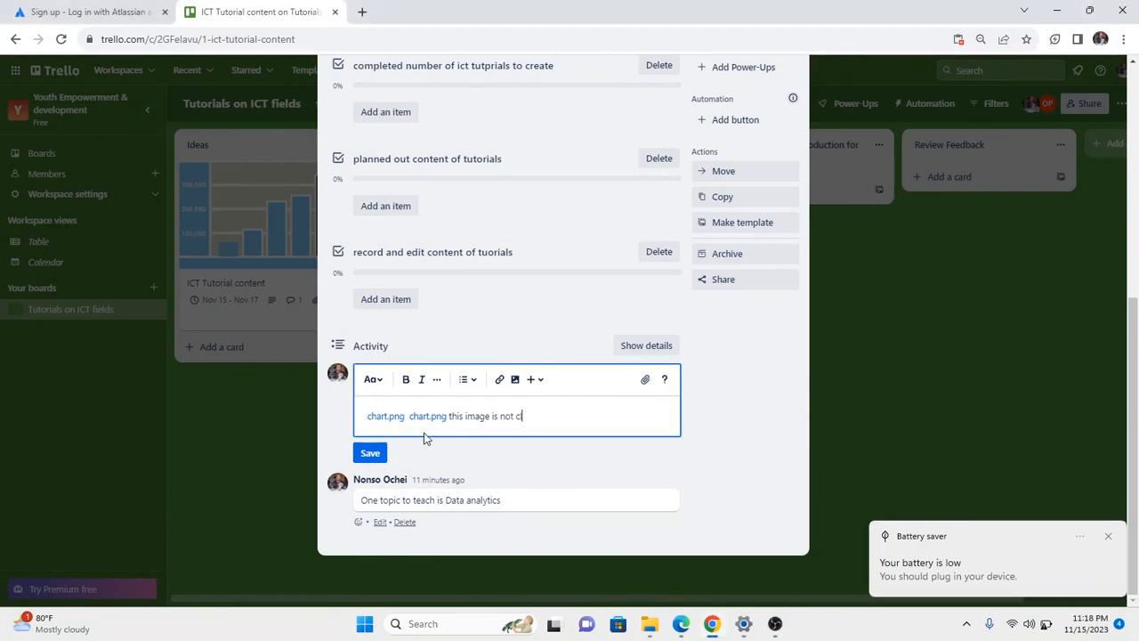
text(enough)
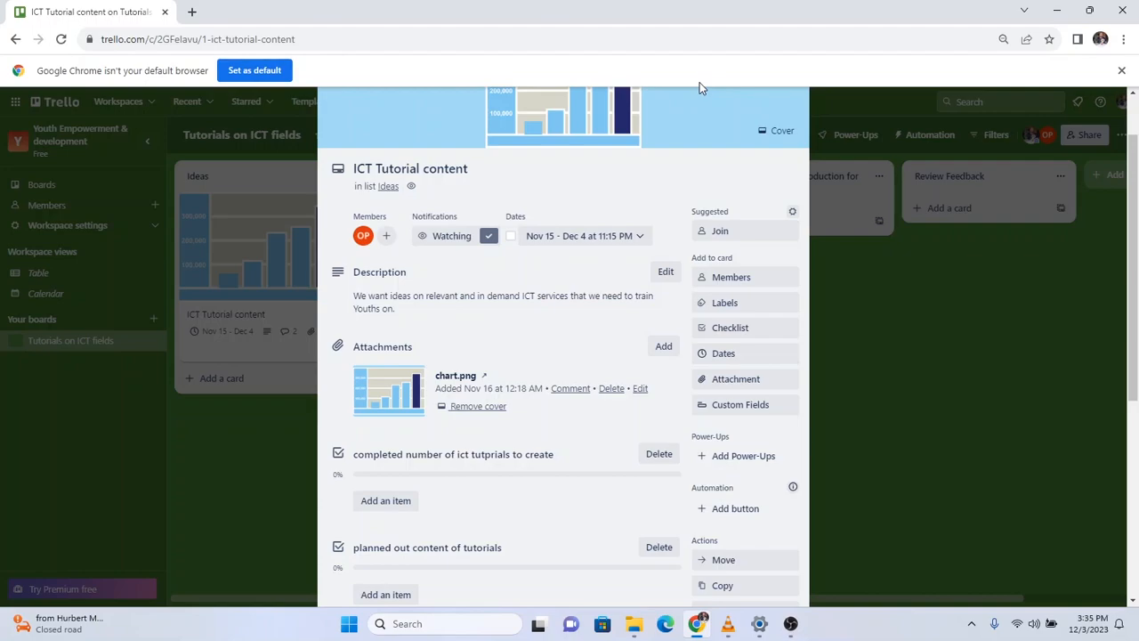
click(738, 459)
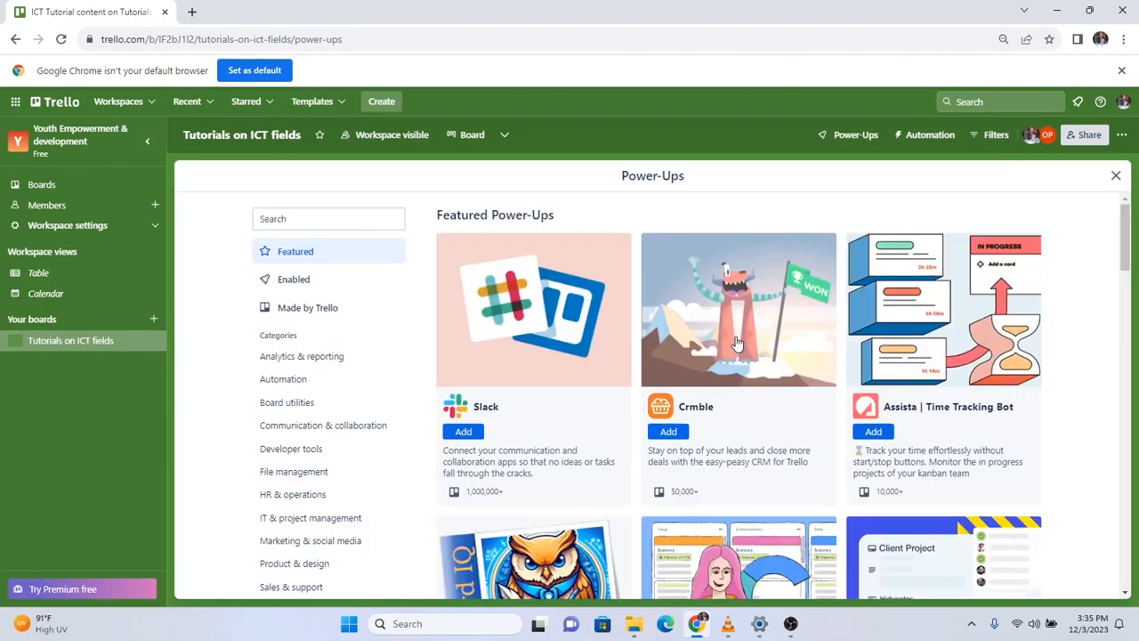
scroll(737, 342, down, 2)
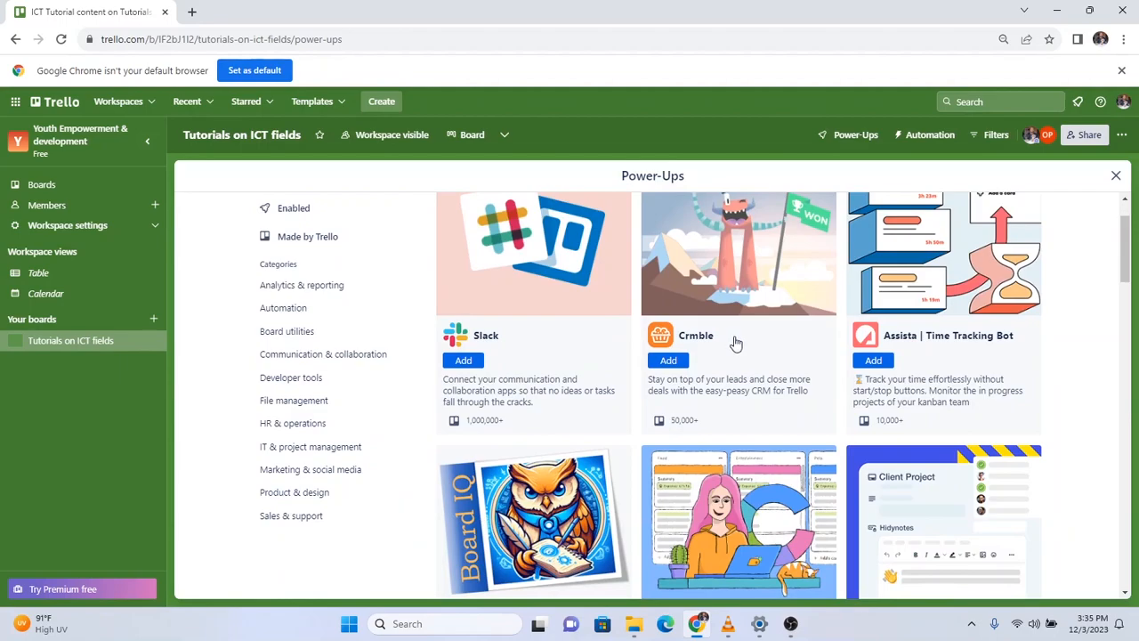
scroll(737, 343, down, 3)
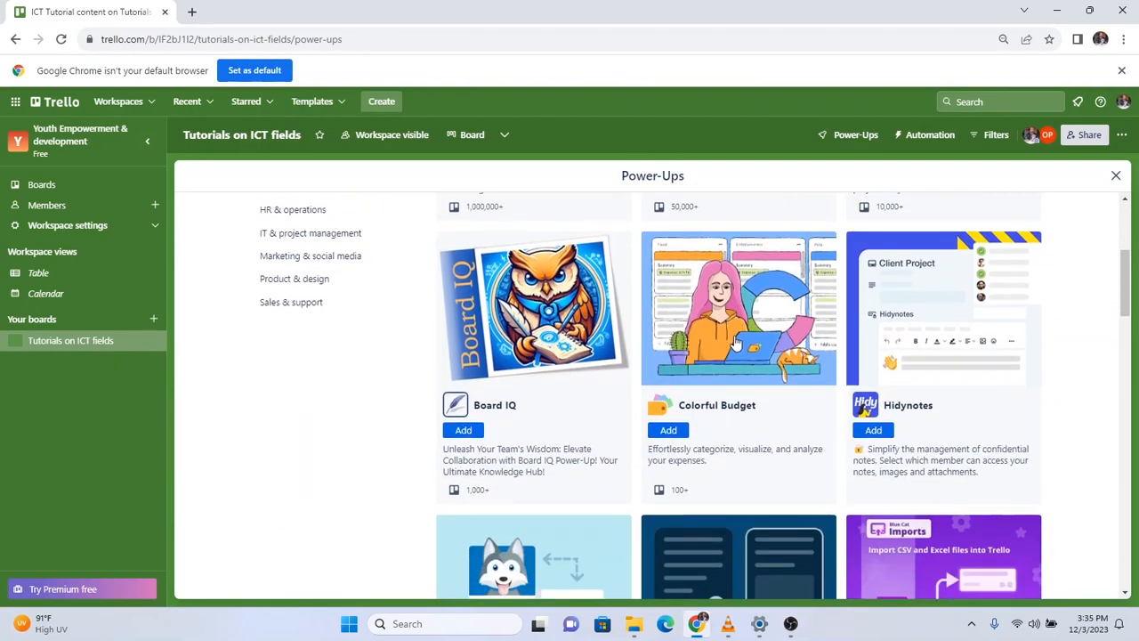
scroll(737, 343, down, 1)
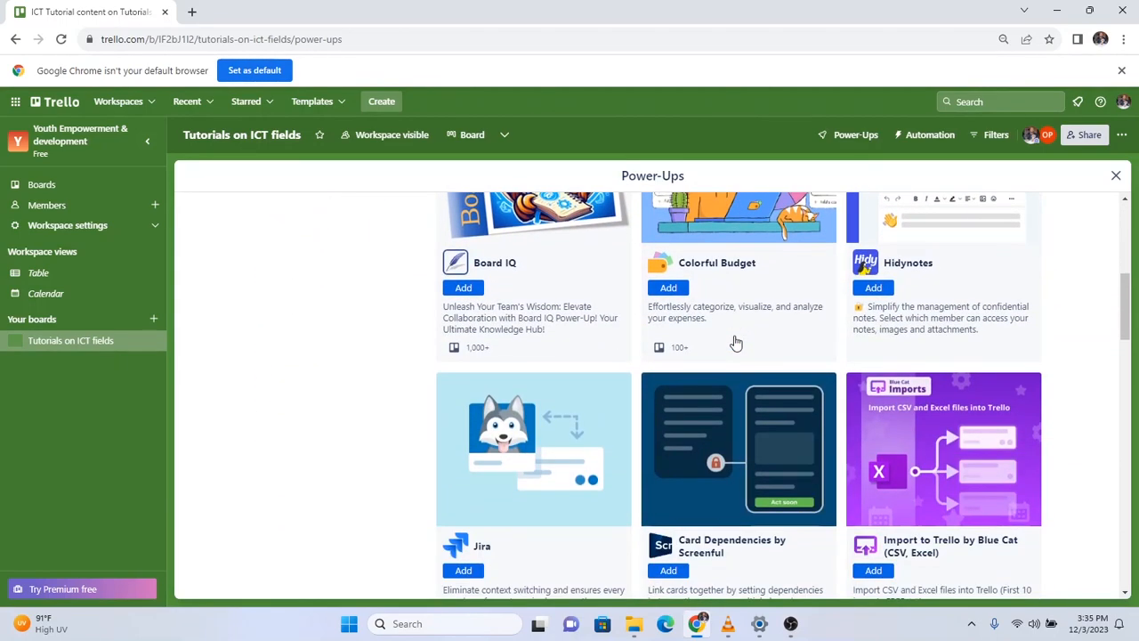
scroll(737, 343, up, 4)
scroll(737, 343, up, 2)
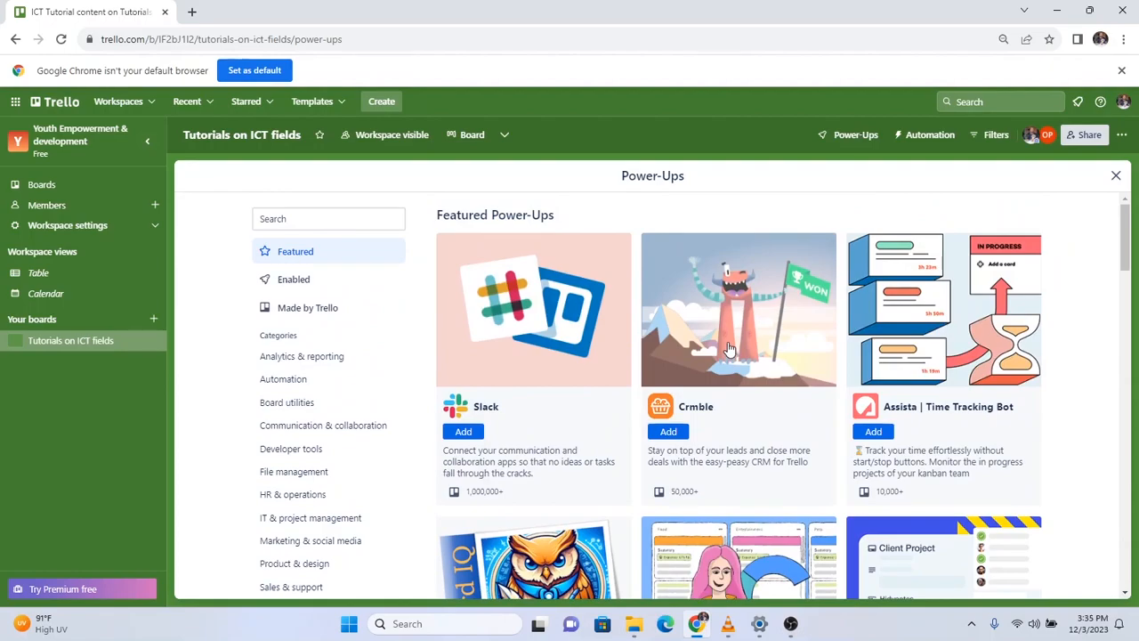
scroll(730, 345, down, 3)
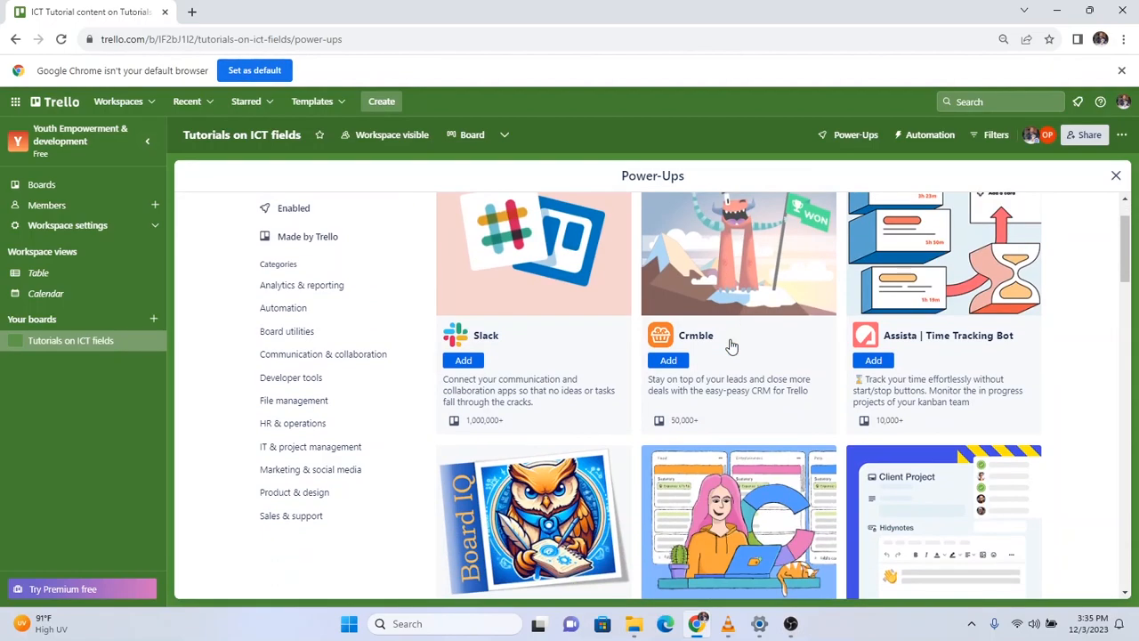
scroll(729, 345, down, 3)
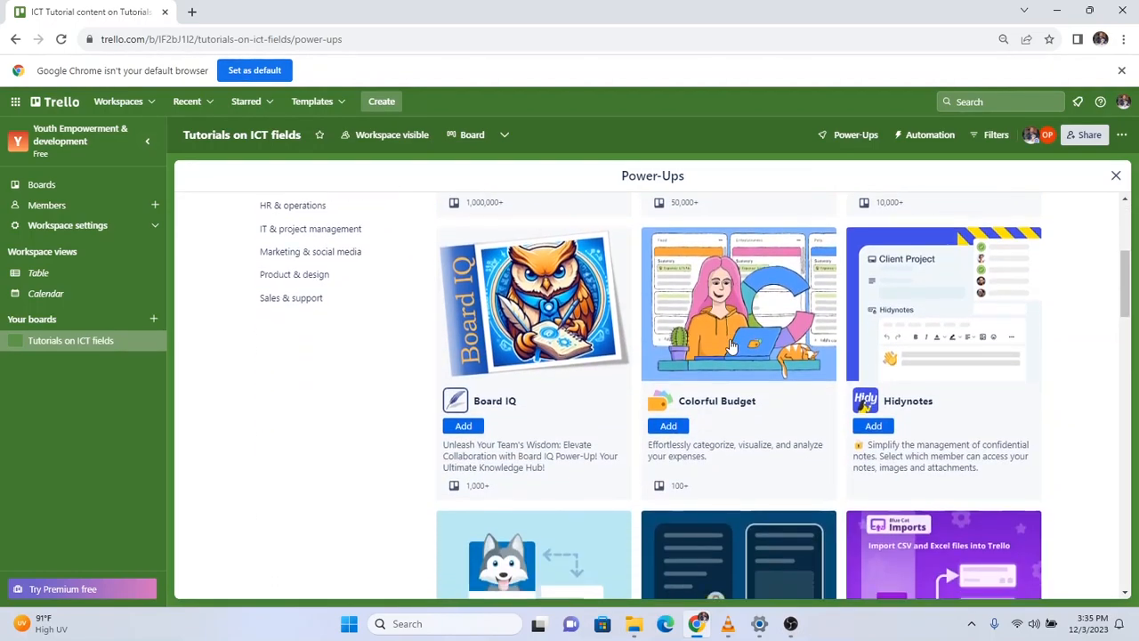
scroll(732, 346, down, 4)
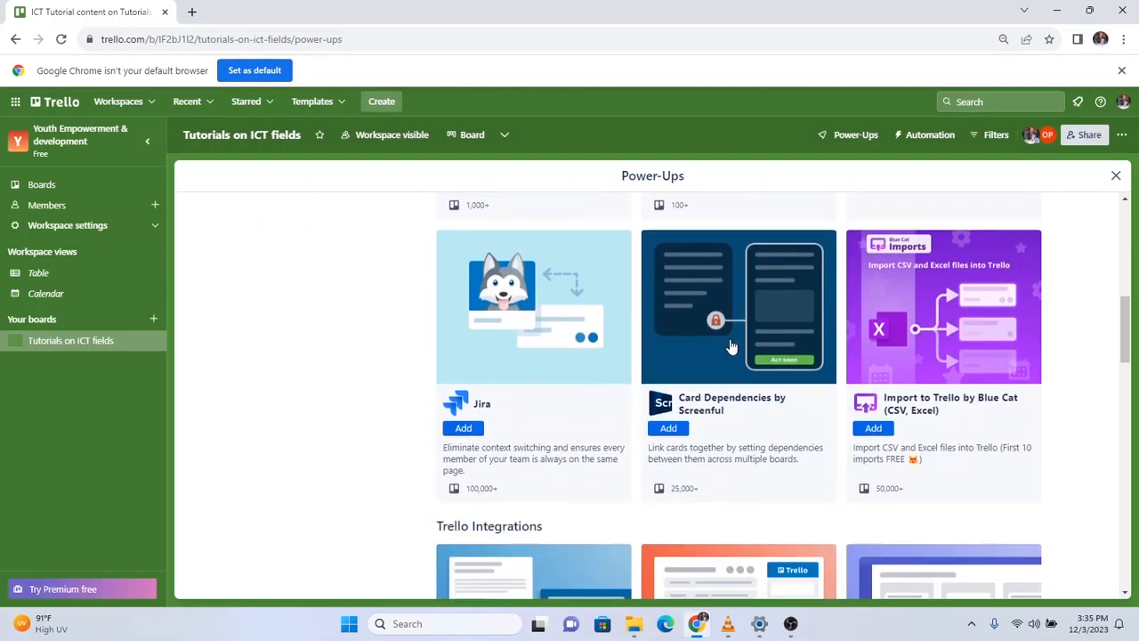
scroll(731, 346, down, 4)
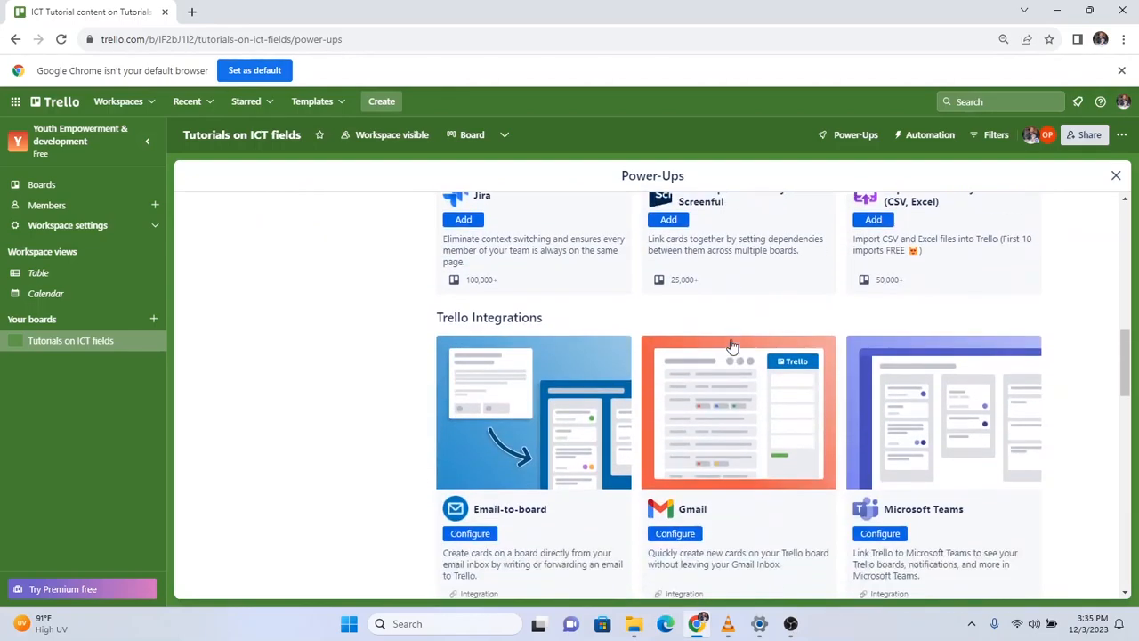
scroll(731, 345, down, 2)
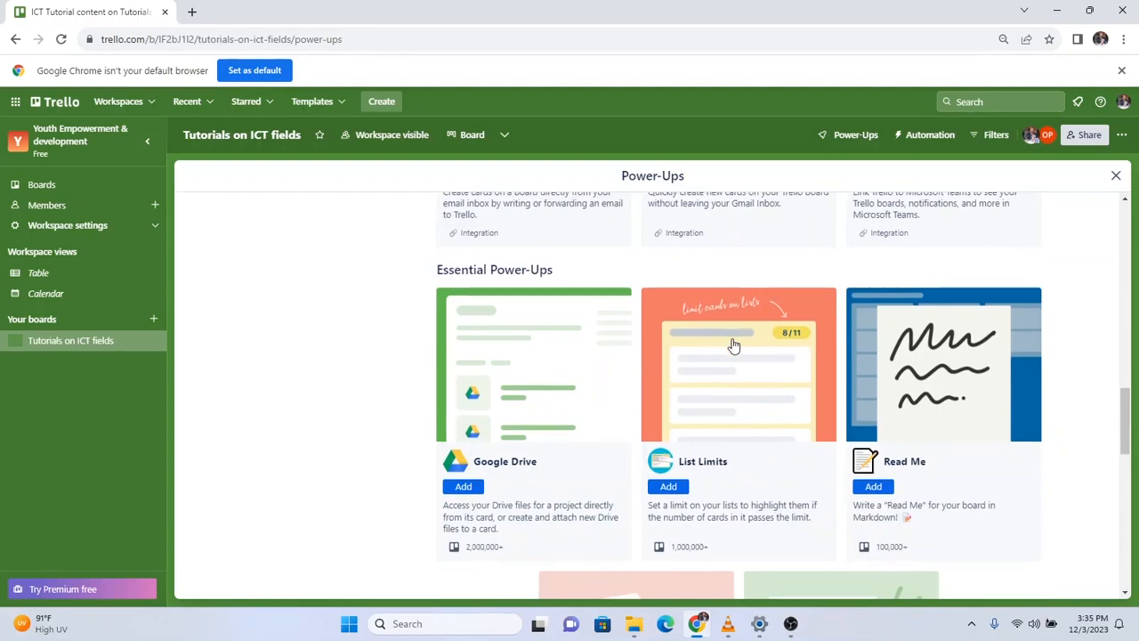
scroll(733, 346, down, 4)
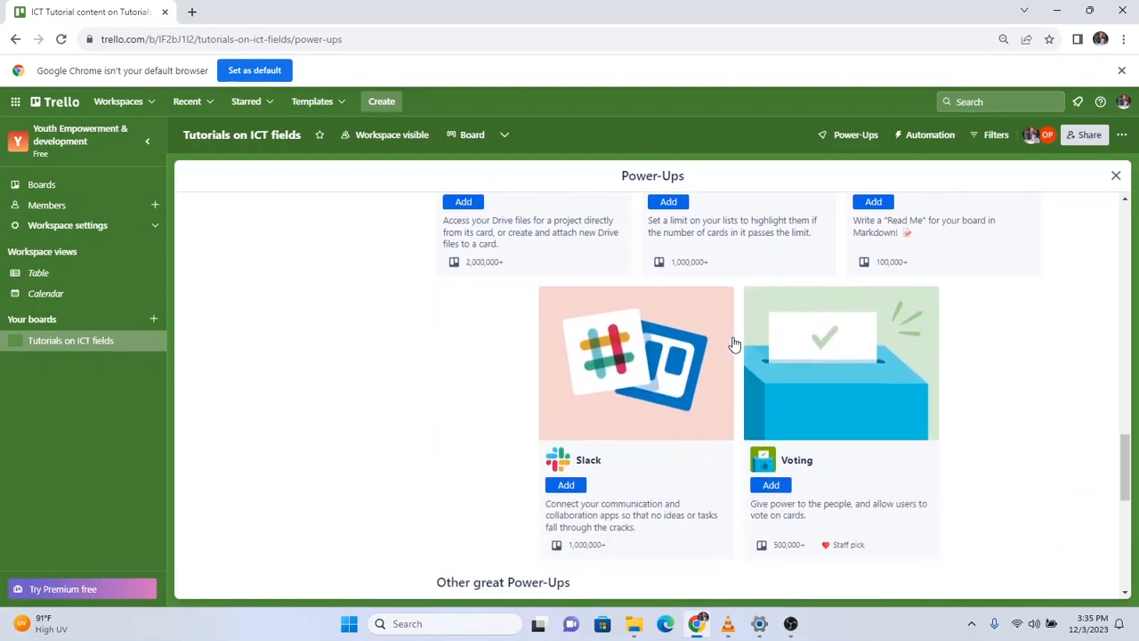
scroll(734, 345, up, 8)
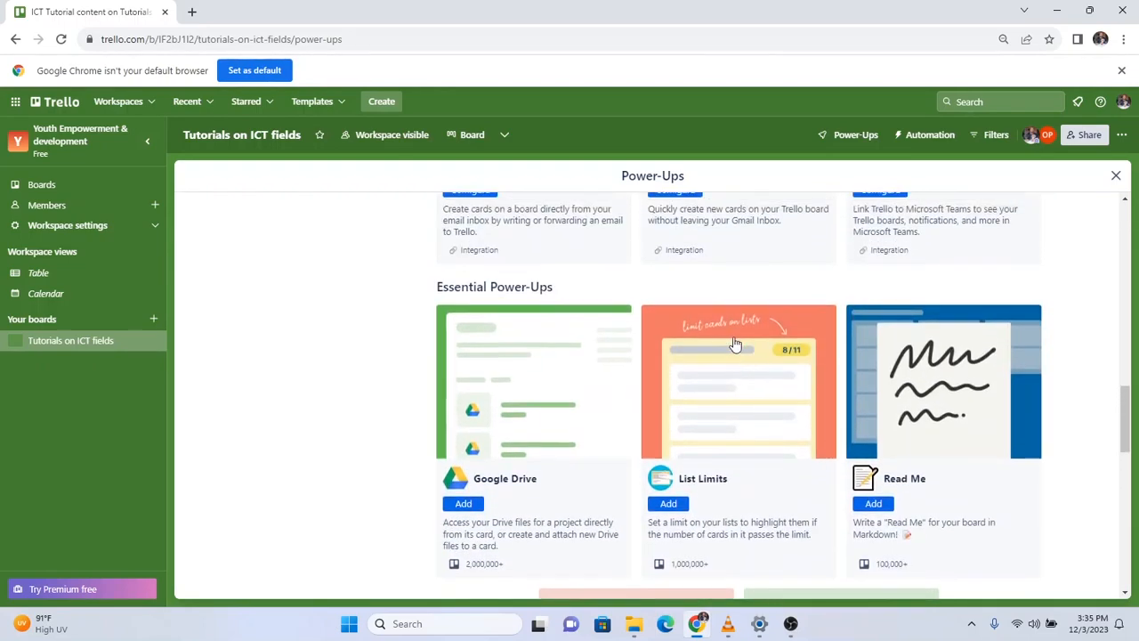
scroll(736, 344, up, 4)
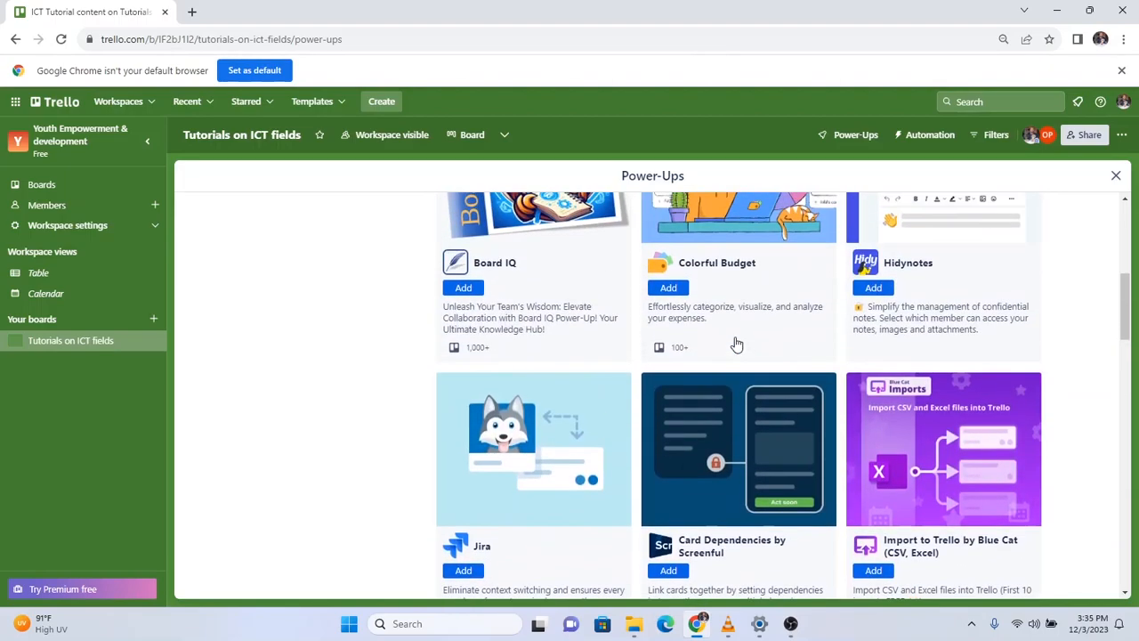
scroll(735, 345, up, 5)
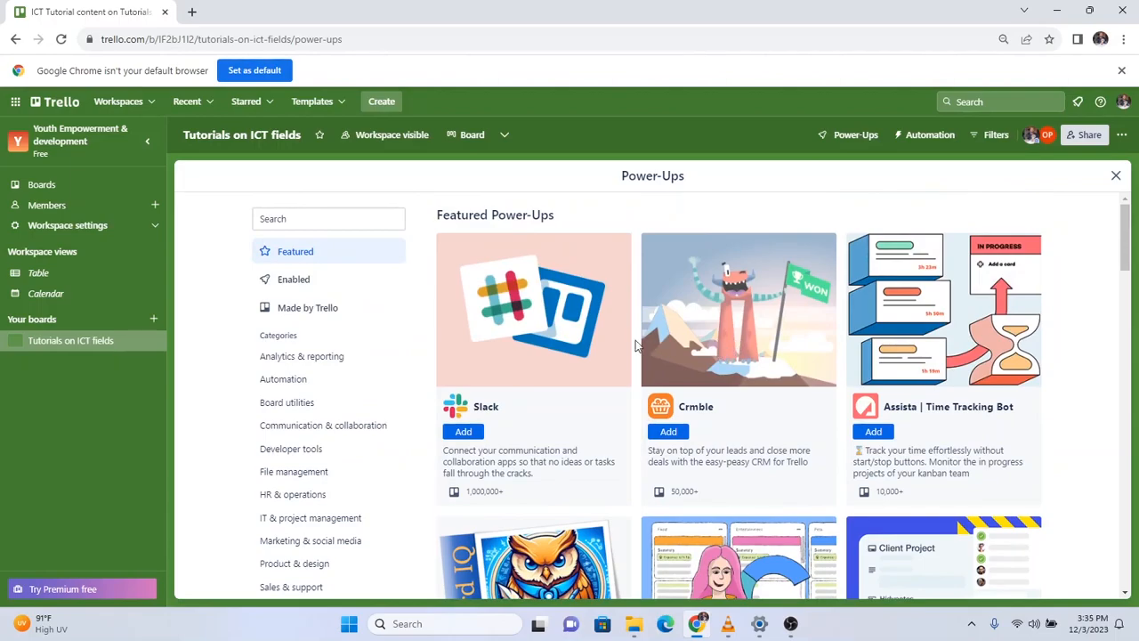
Search the Power-Ups catalogue for 'VOTING'.
click(335, 222)
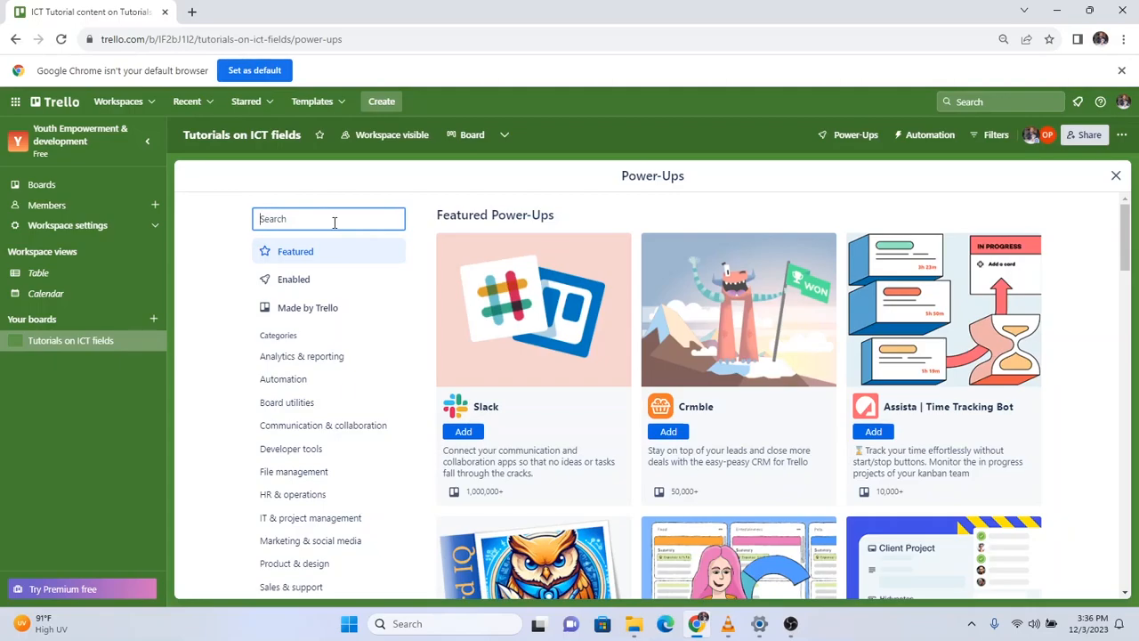
text(VO)
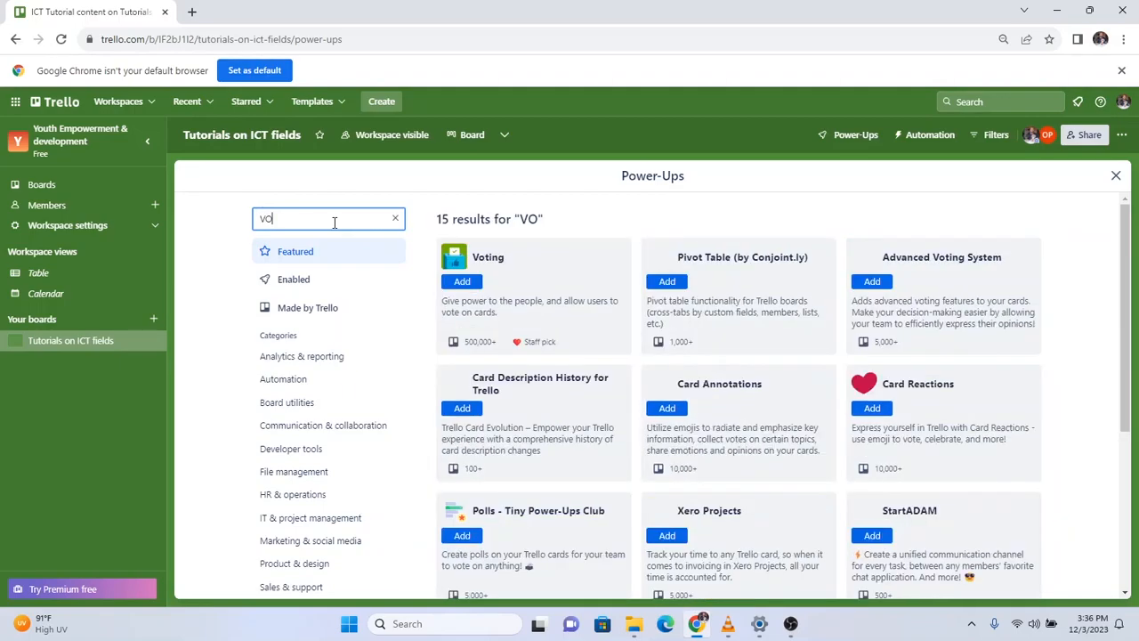
text(TING)
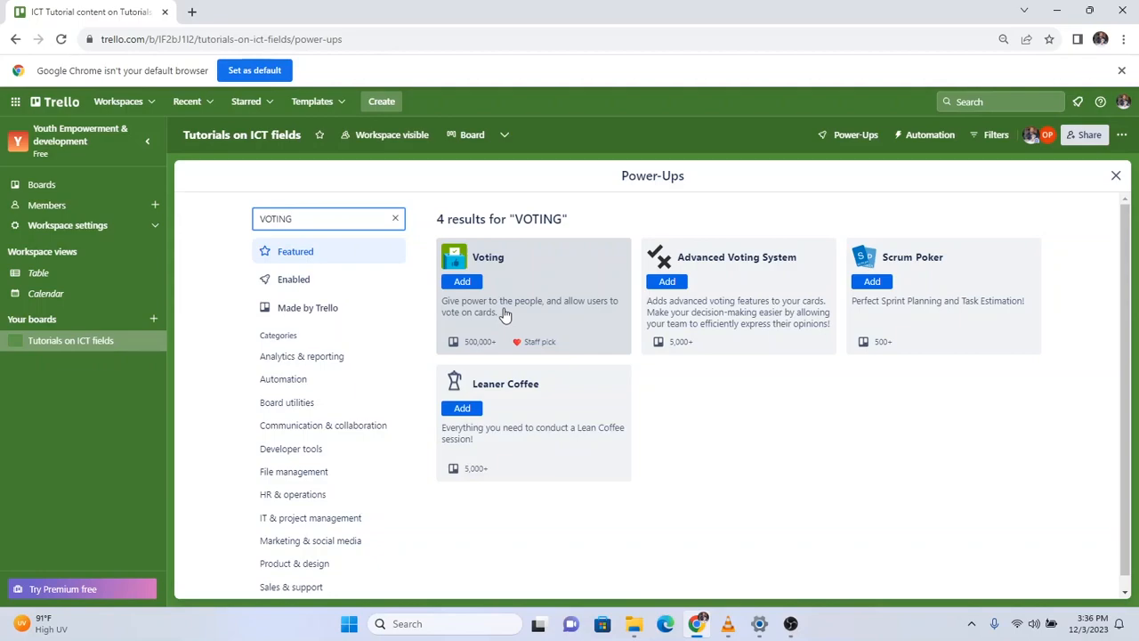
Add the Voting power-up to the board and bring up its Power-Up settings.
click(463, 282)
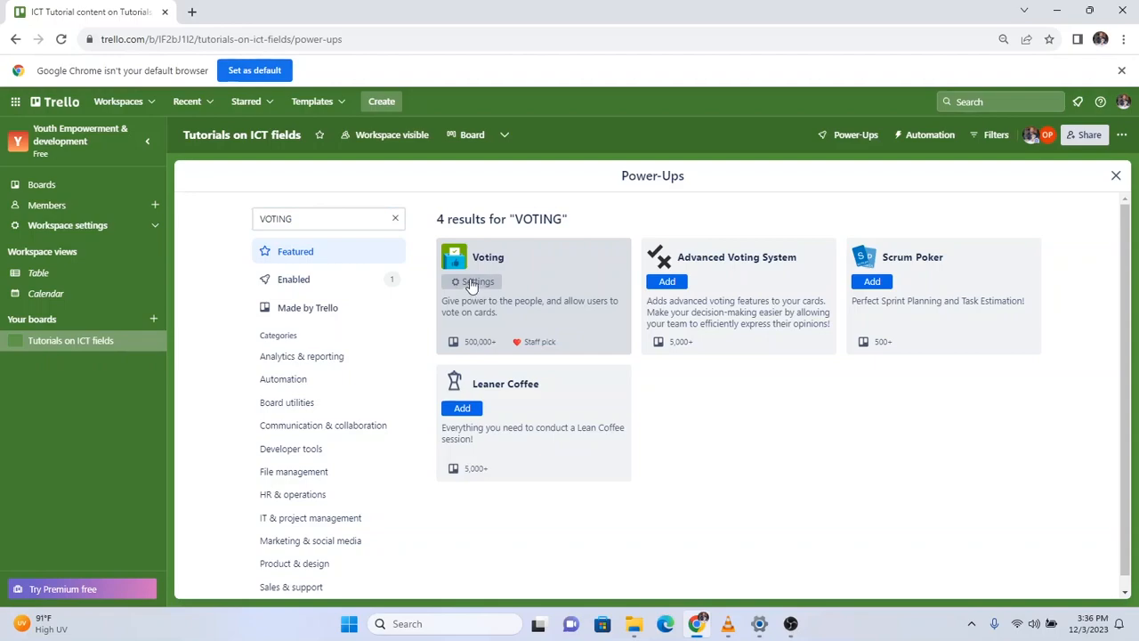
click(473, 282)
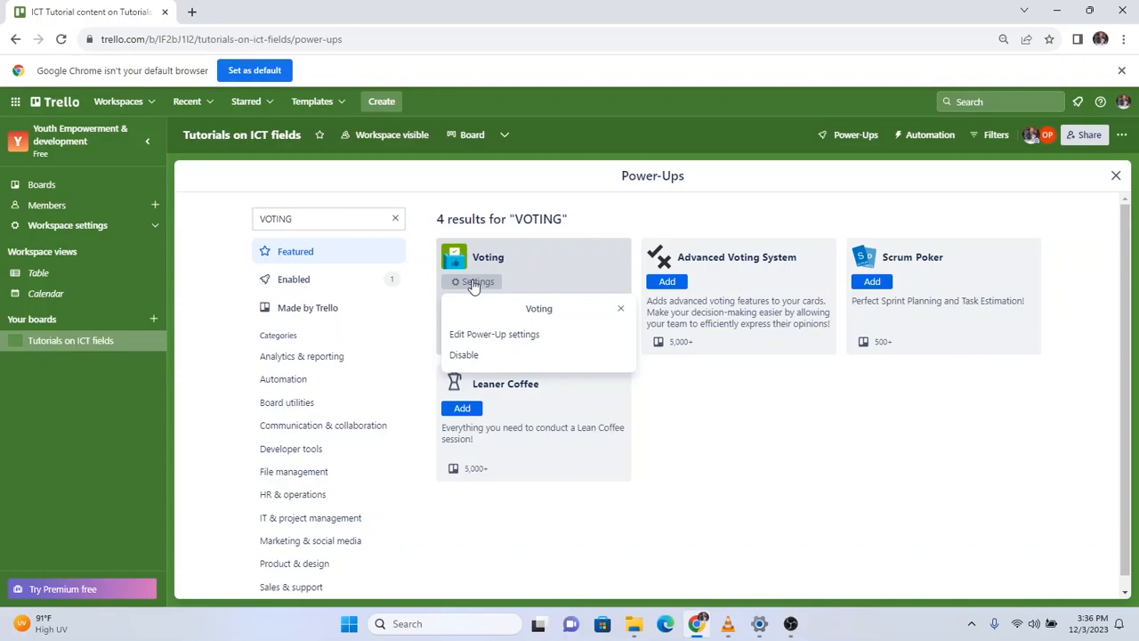
click(514, 335)
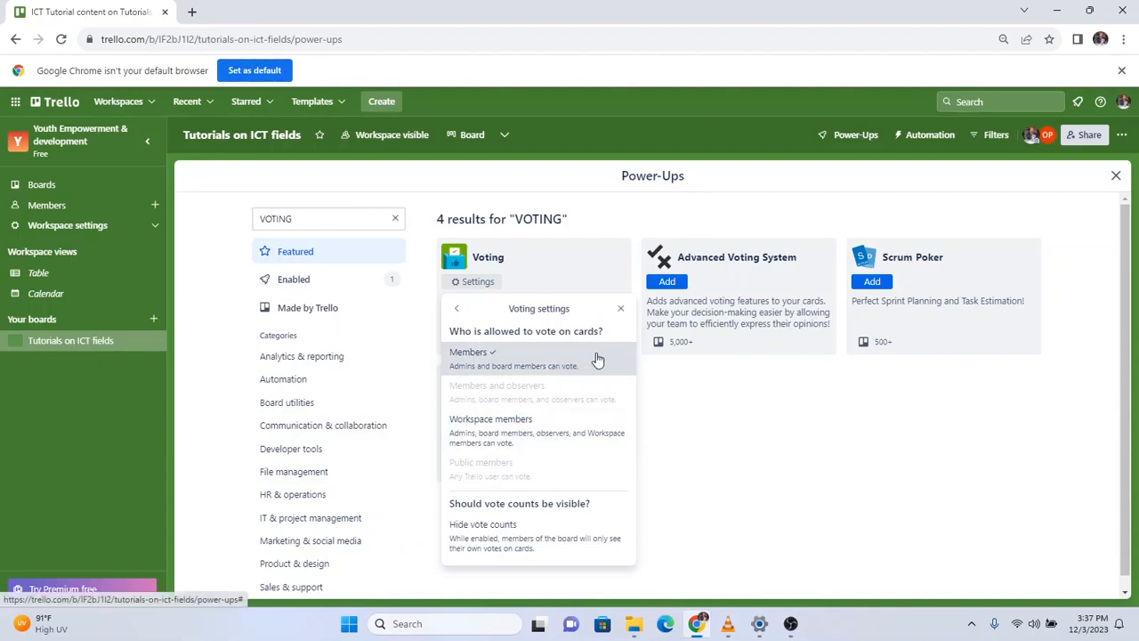
Close the Power-Ups panel and scroll through the ICT Tutorial content card's details.
click(1112, 176)
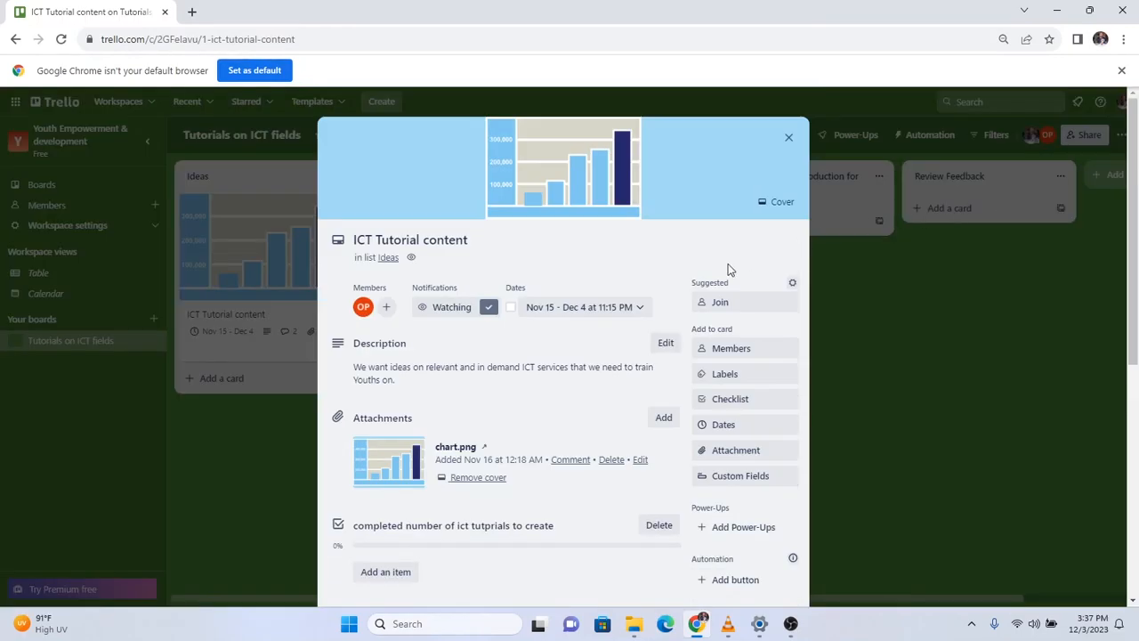
scroll(623, 306, down, 3)
scroll(623, 303, down, 1)
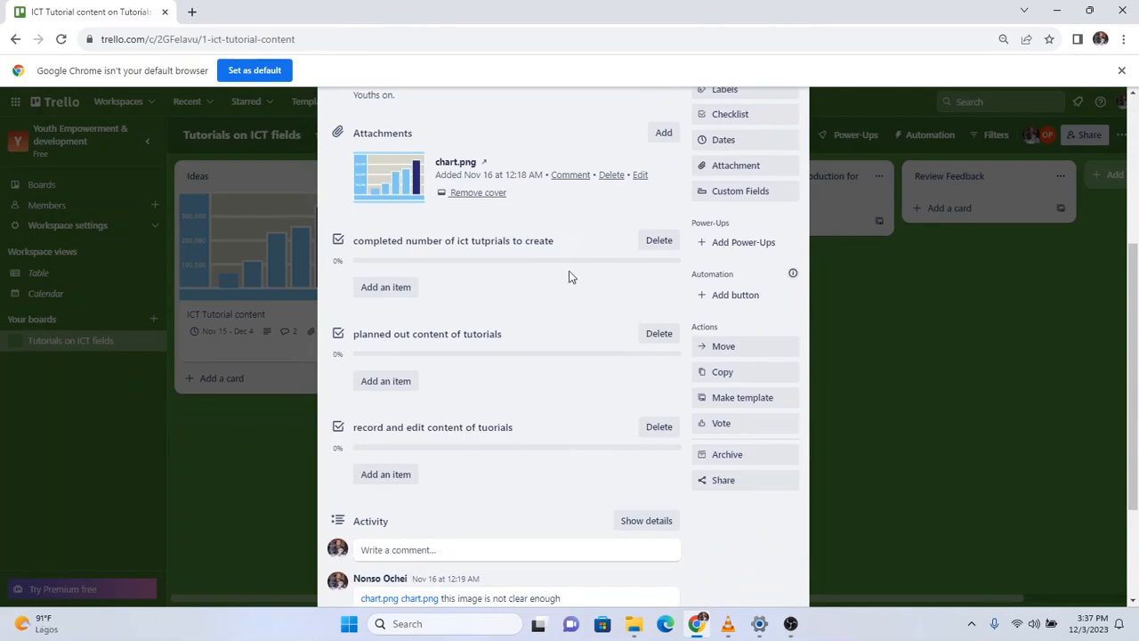
scroll(507, 240, up, 4)
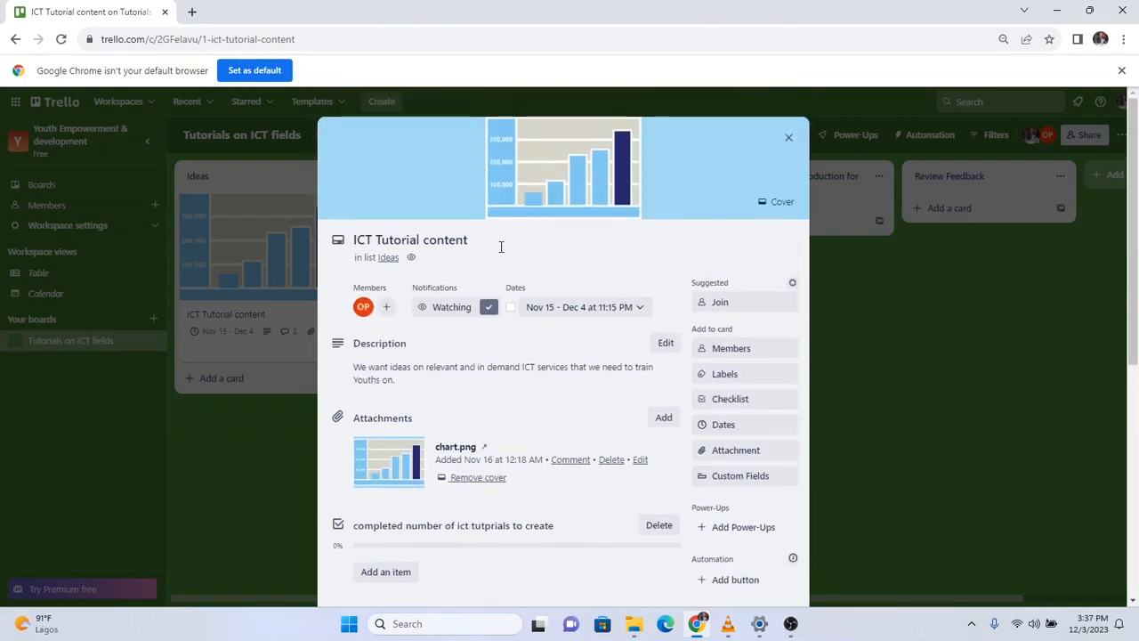
scroll(506, 240, down, 1)
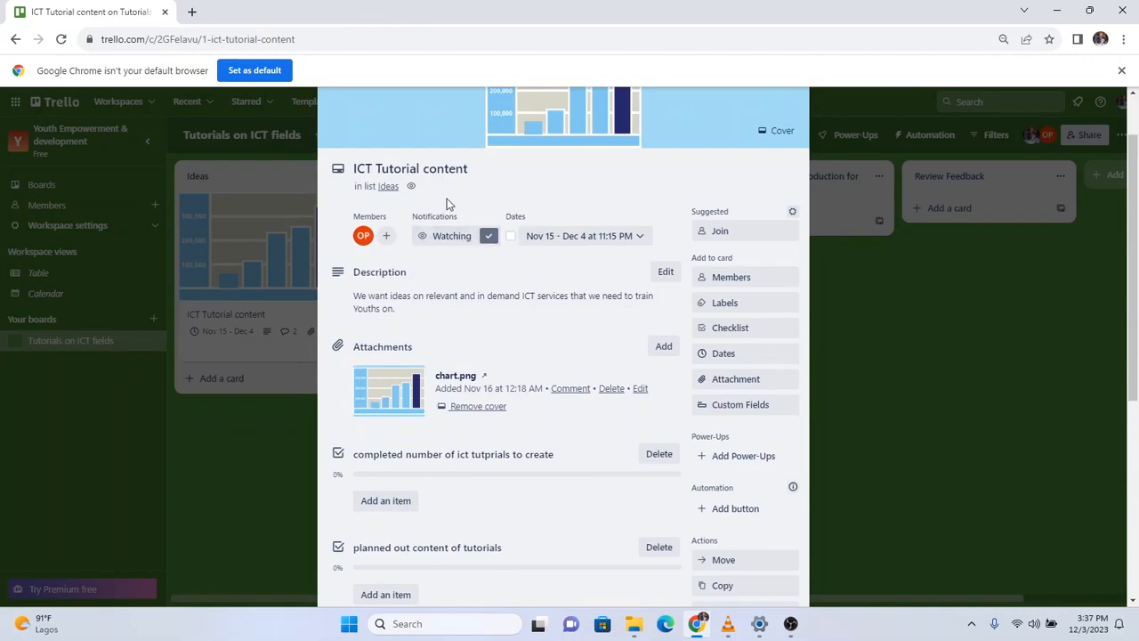
scroll(546, 227, down, 4)
scroll(548, 232, down, 1)
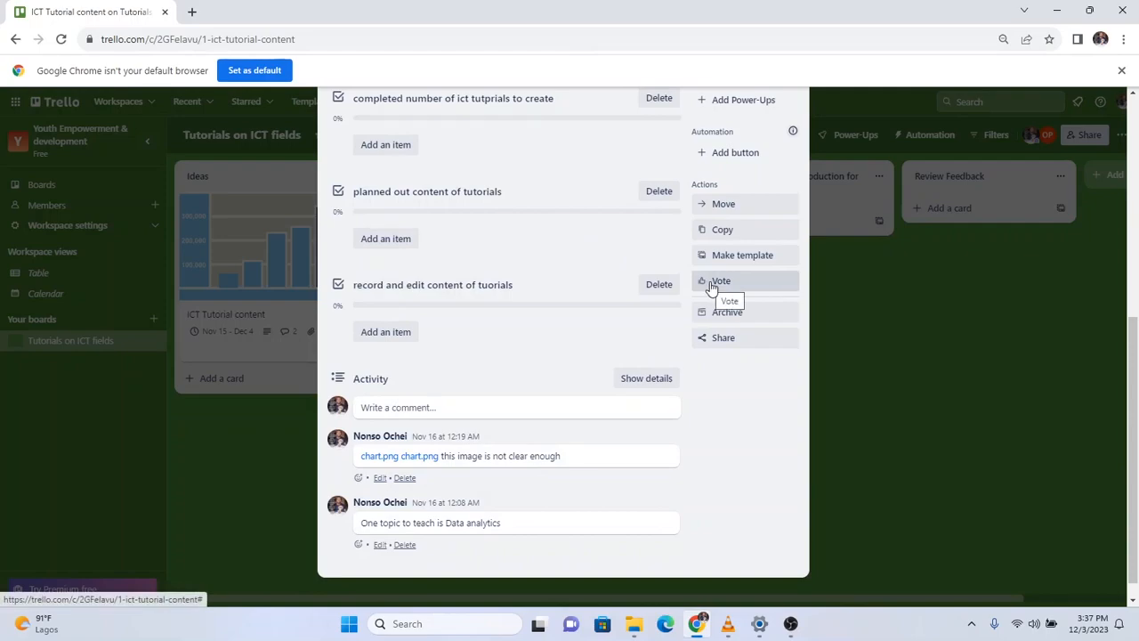
scroll(712, 286, up, 4)
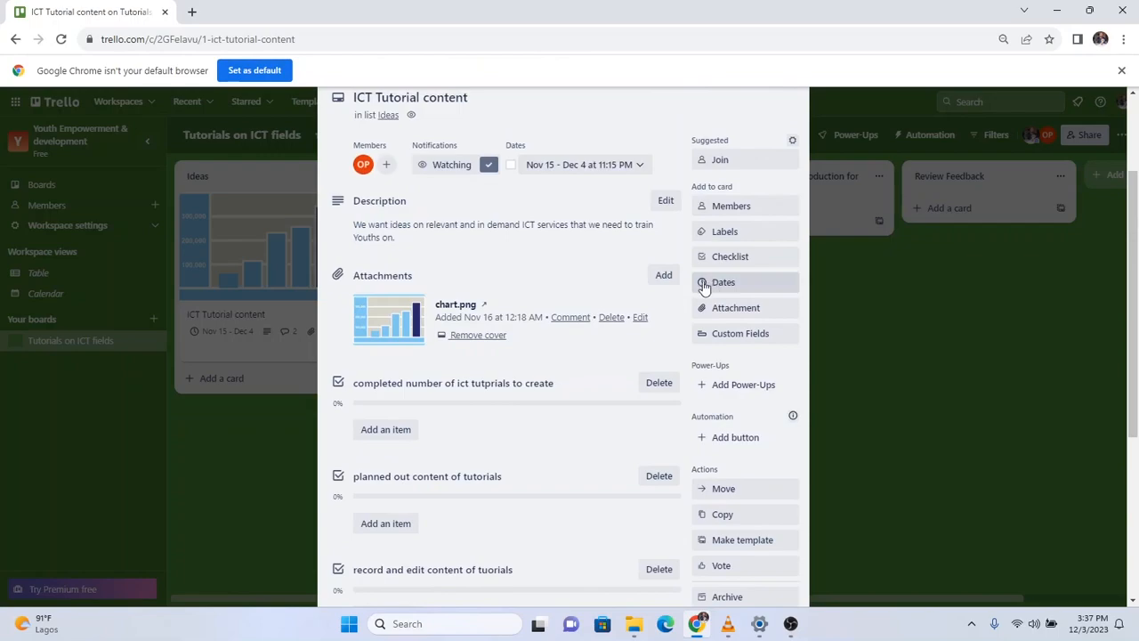
scroll(694, 286, up, 1)
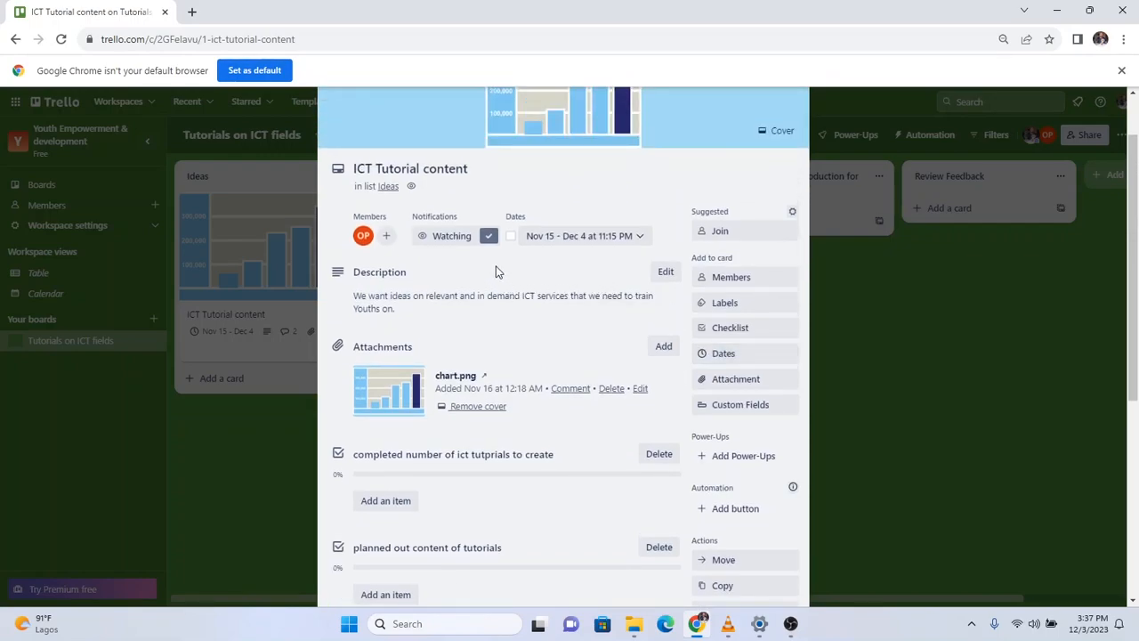
scroll(534, 293, down, 4)
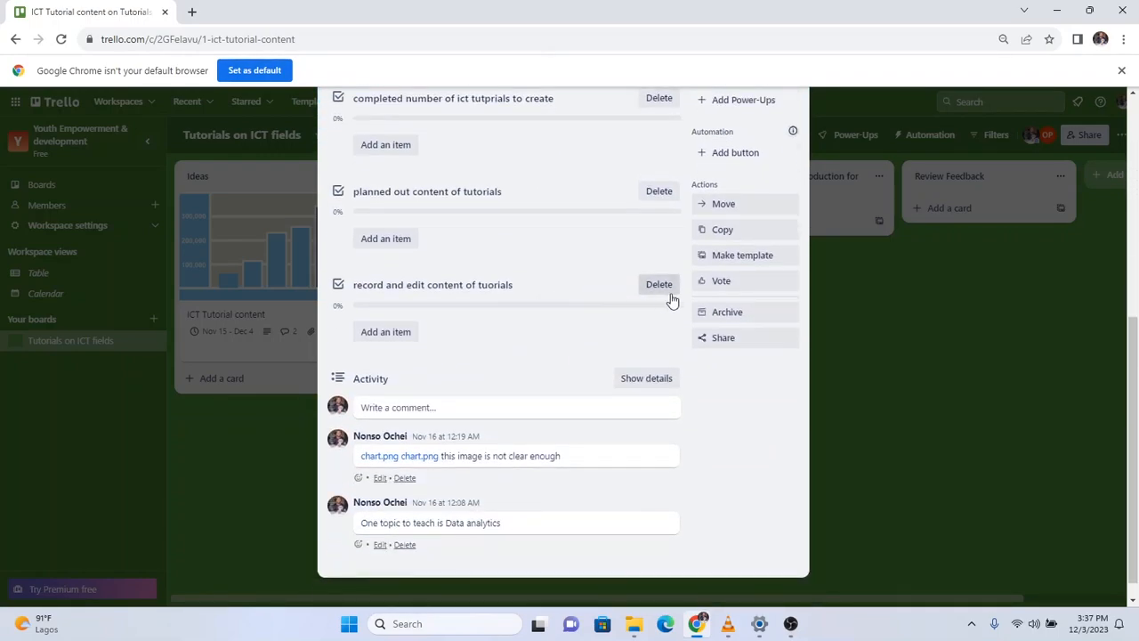
Vote on the ICT Tutorial content card and confirm the Votes count shows 1.
click(720, 283)
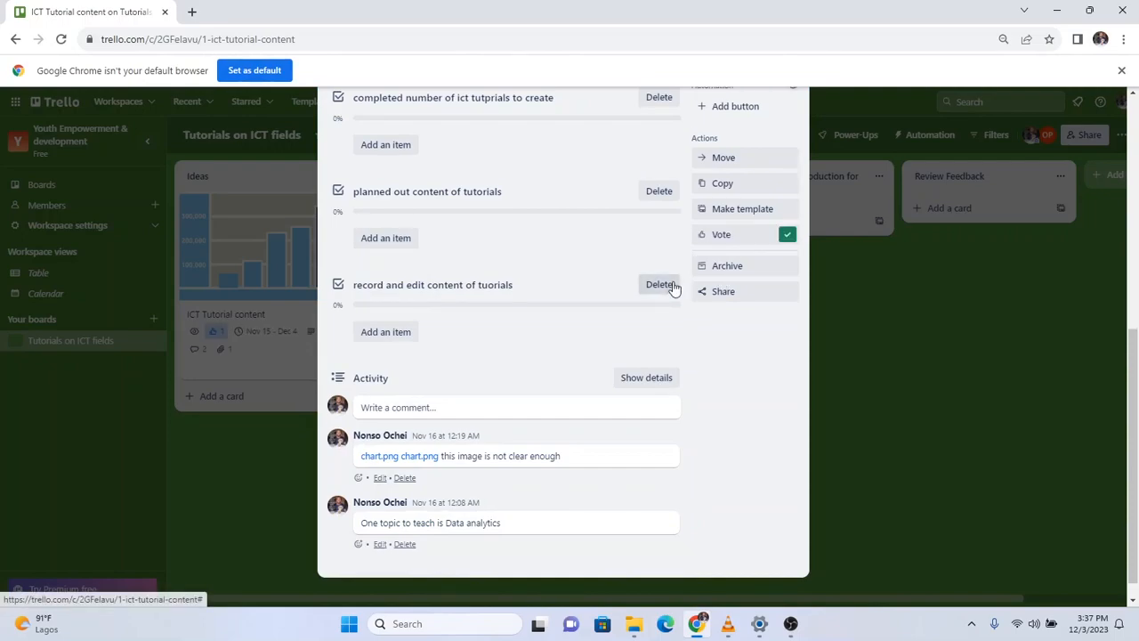
scroll(649, 289, up, 4)
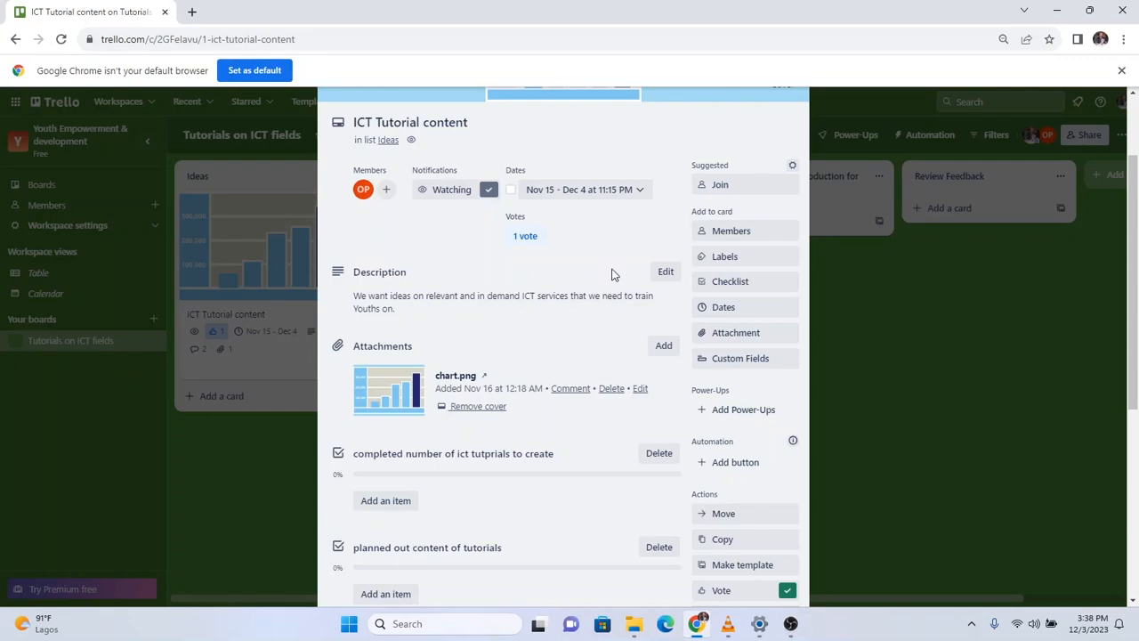
scroll(699, 255, down, 1)
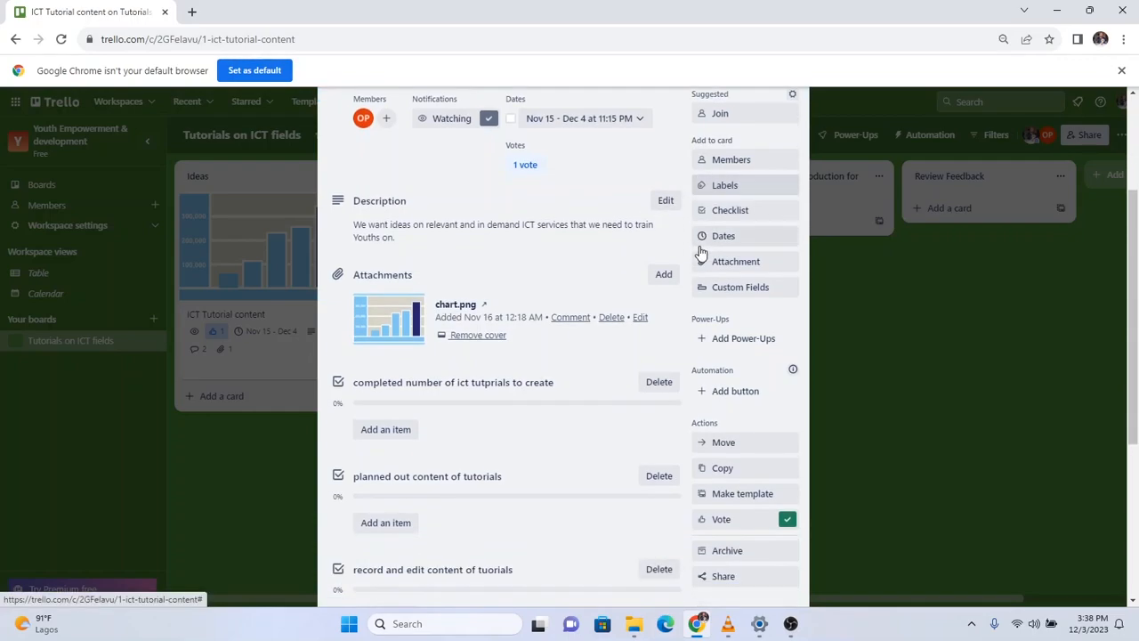
scroll(700, 249, down, 1)
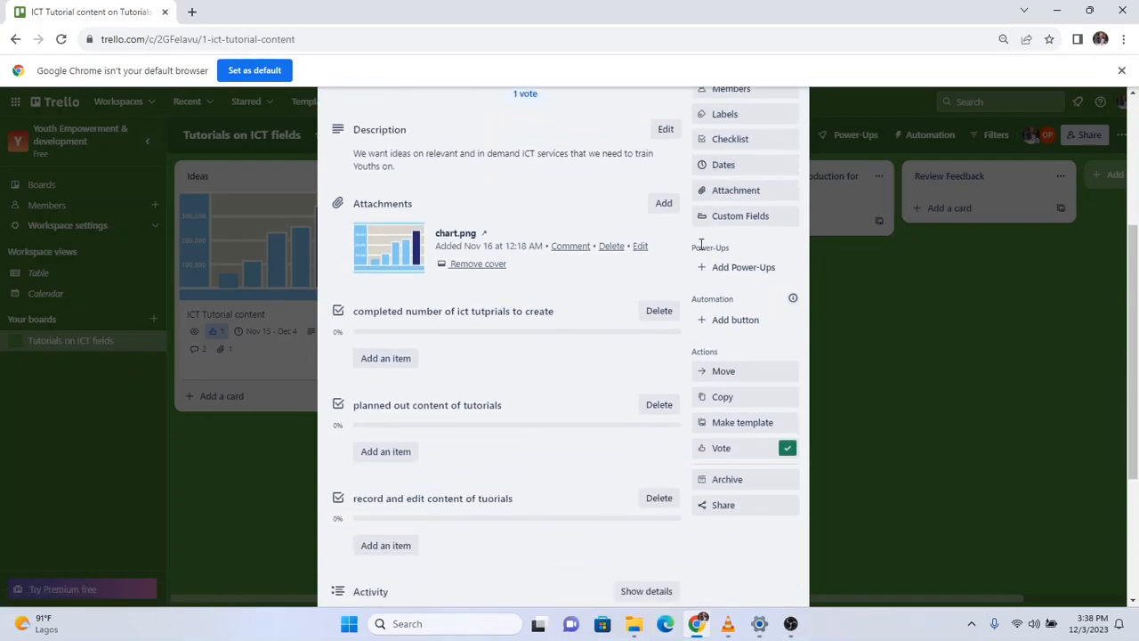
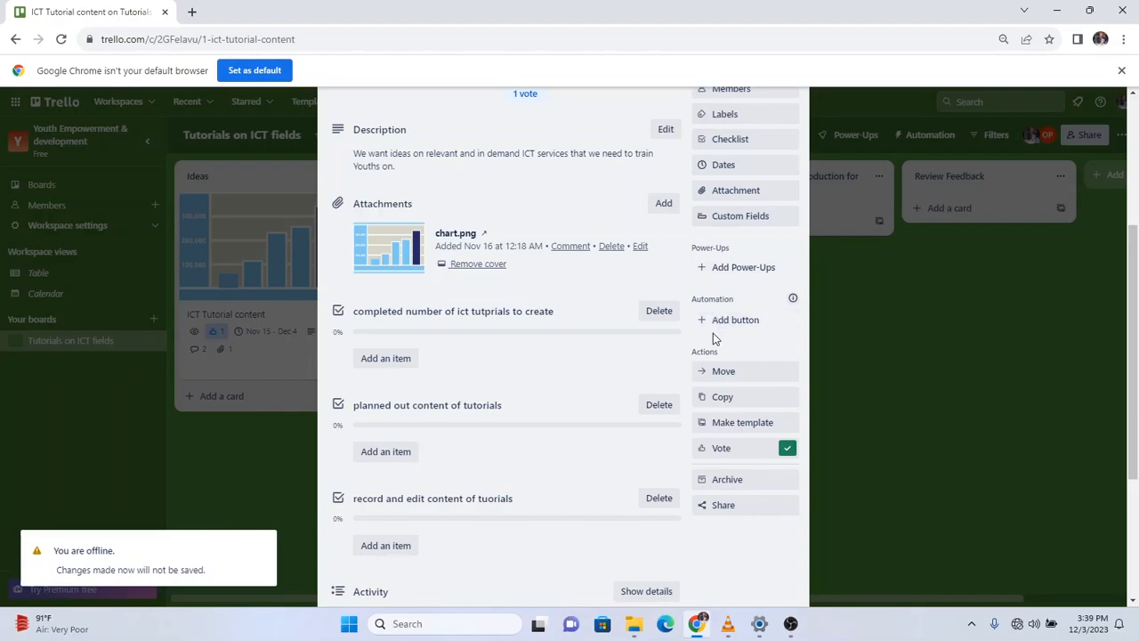
Open the Add button templates from the ICT Tutorial content card's Automation section.
scroll(717, 328, down, 1)
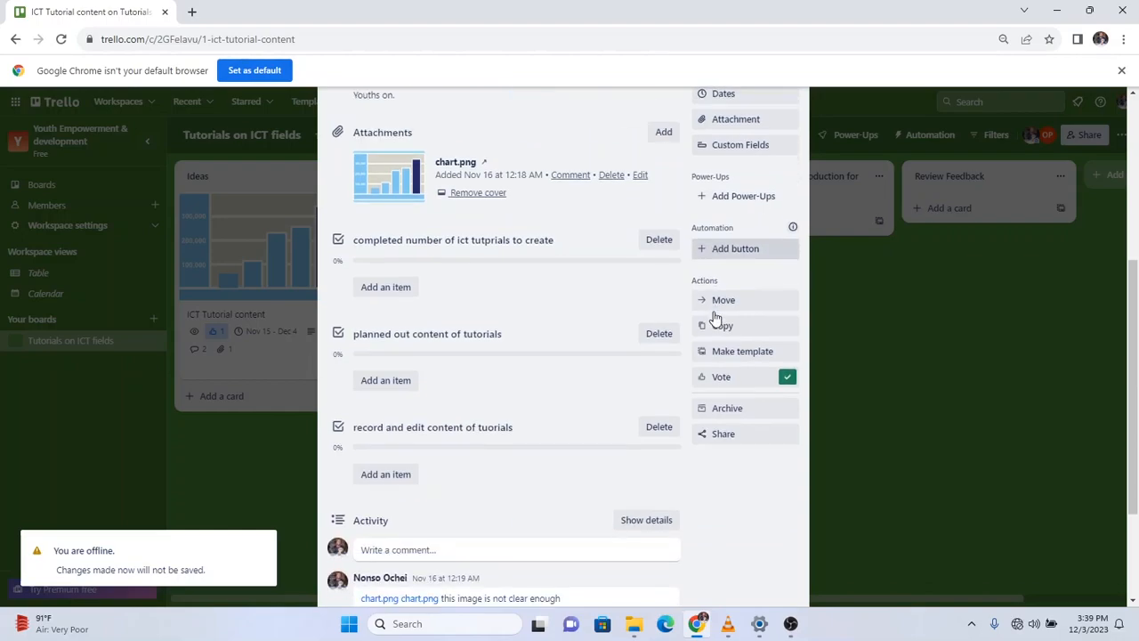
scroll(725, 316, up, 1)
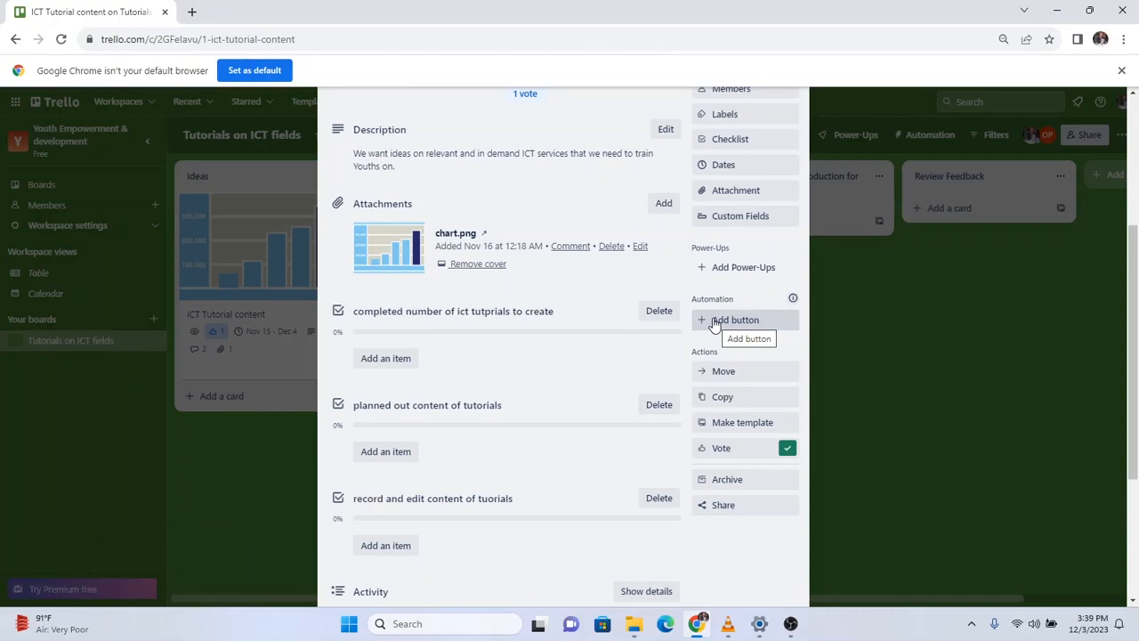
click(715, 322)
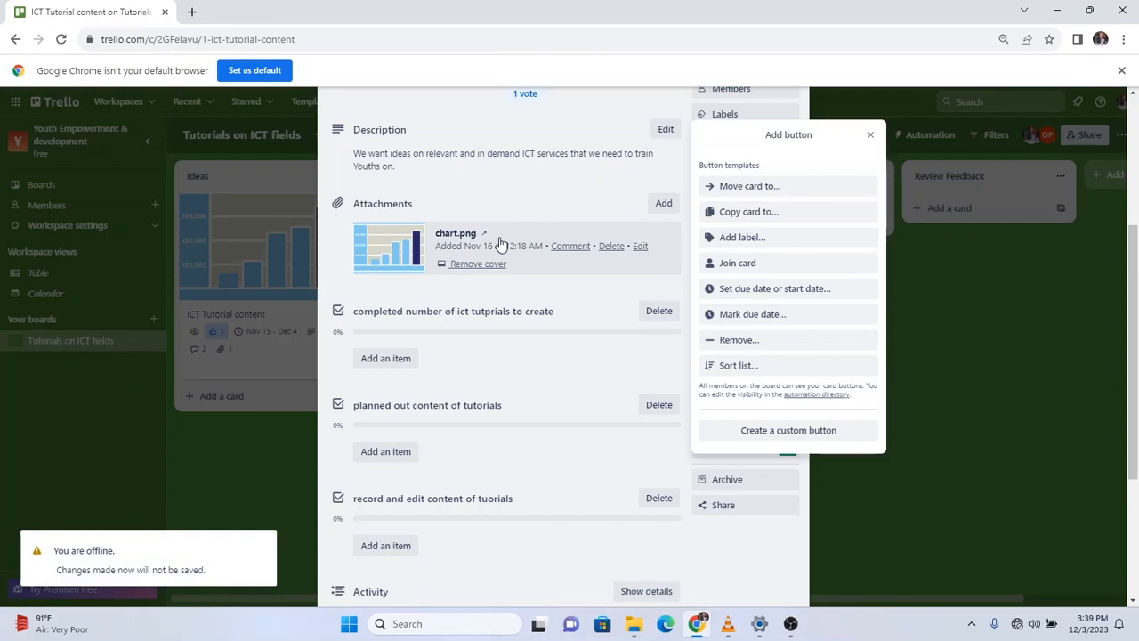
Start a Move card button and title it 'Move to planning'.
click(767, 187)
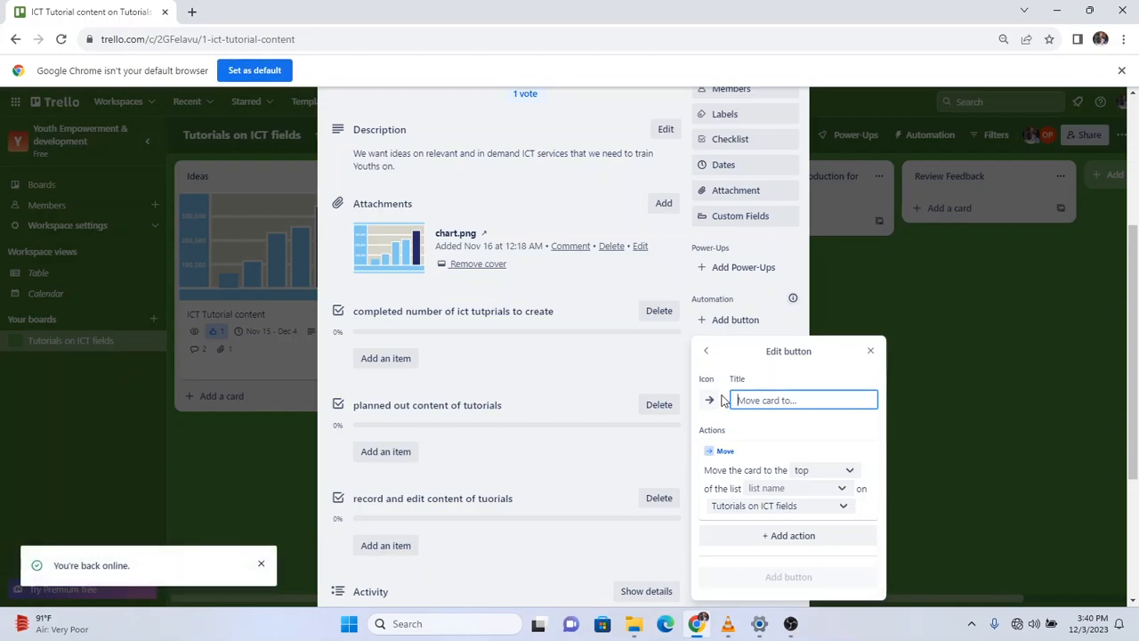
text(S)
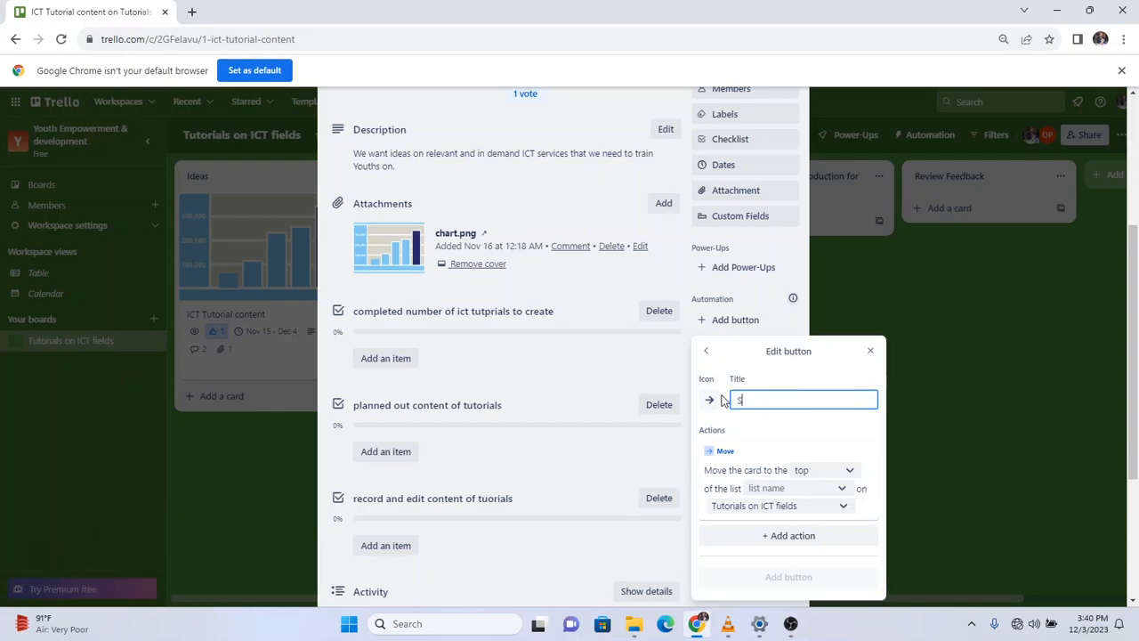
key(BackSpace)
text(Mo)
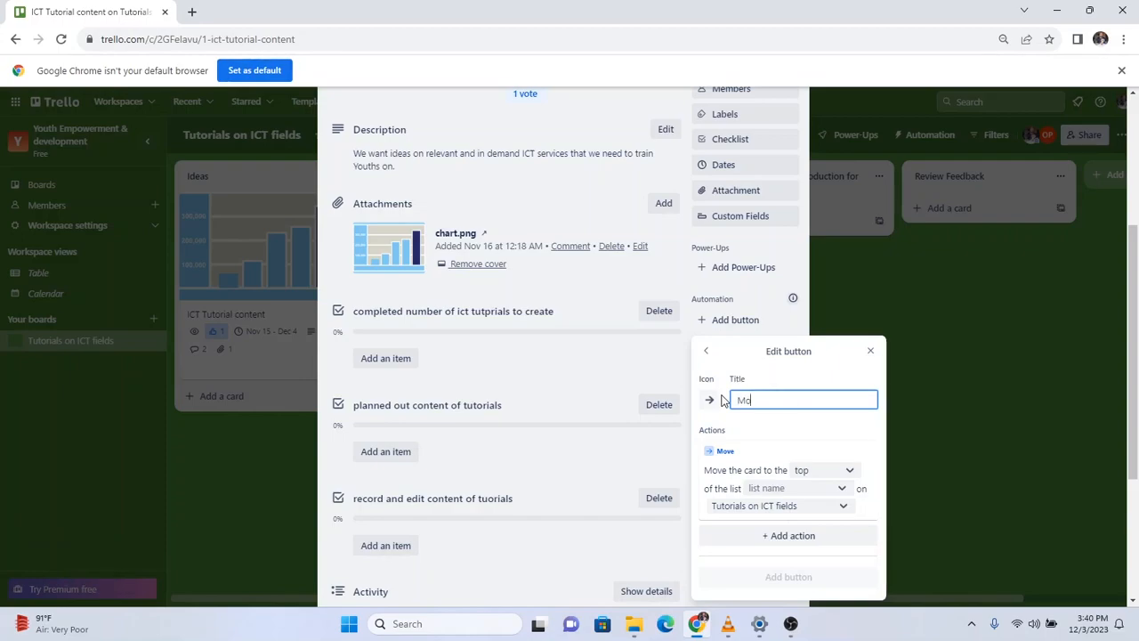
text(ve to planning)
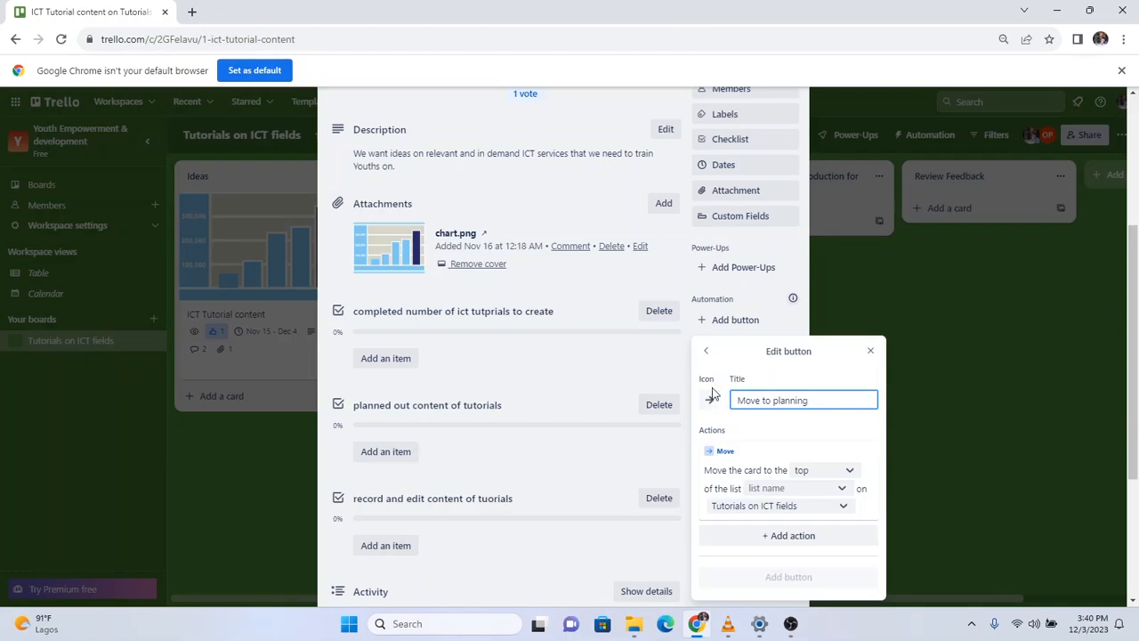
click(709, 400)
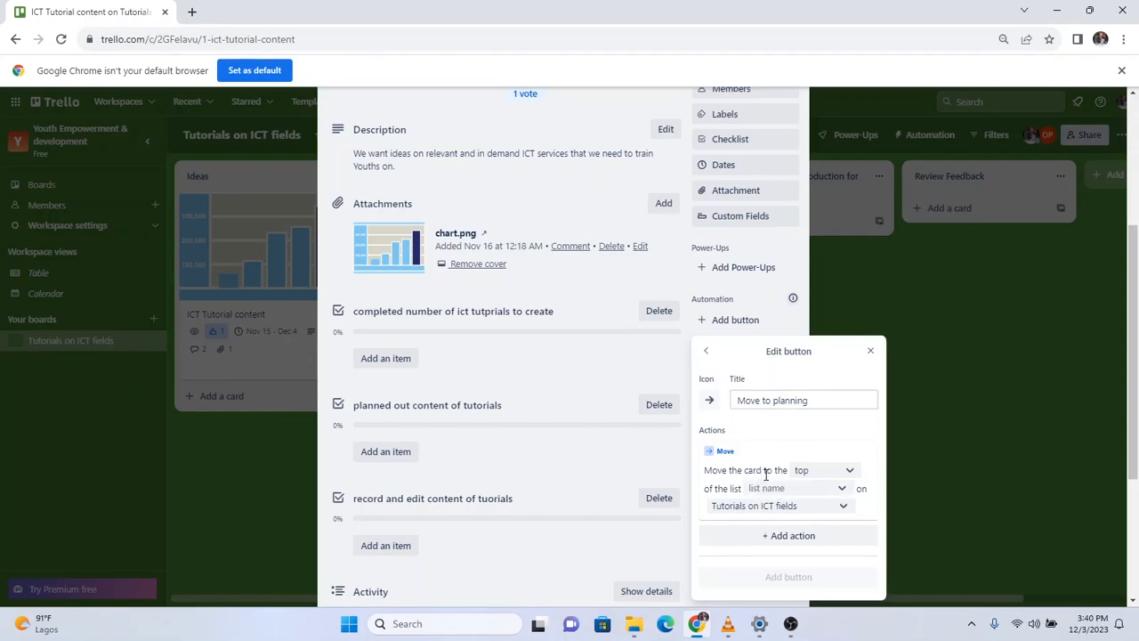
Send the card to the top of 'planning tutorial contents' on Tutorials on ICT fields, and add the button.
click(820, 476)
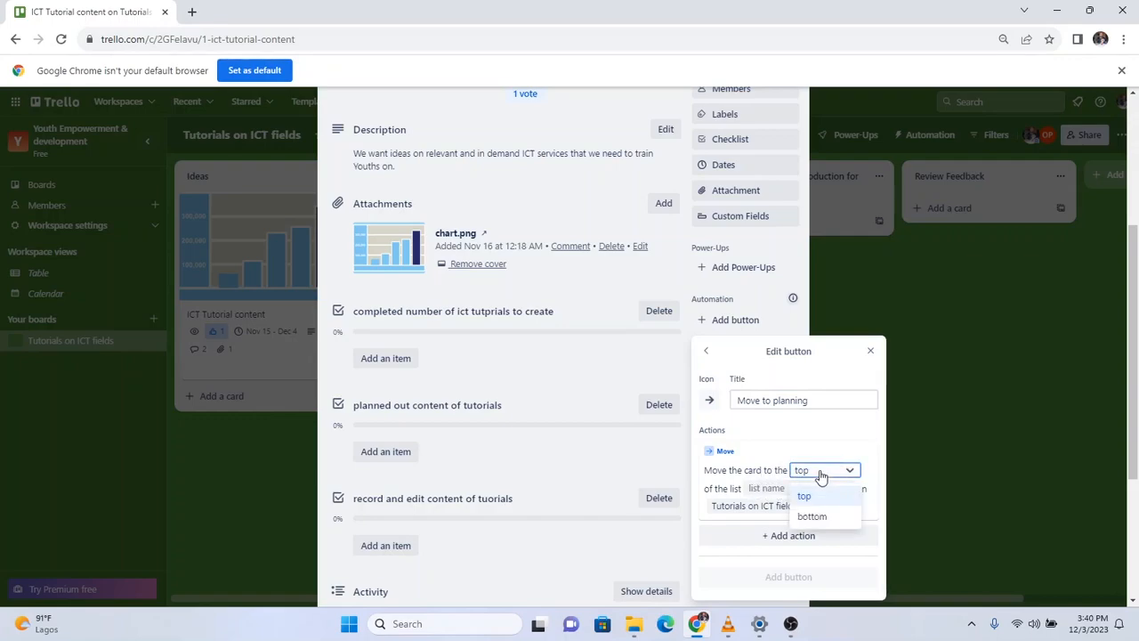
click(819, 475)
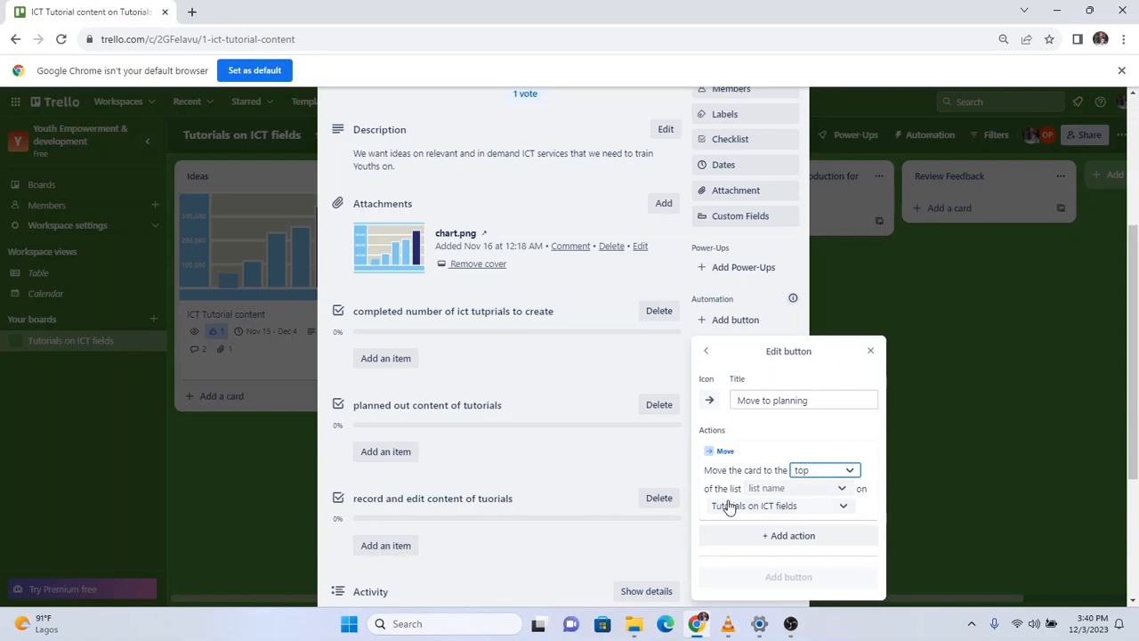
click(782, 491)
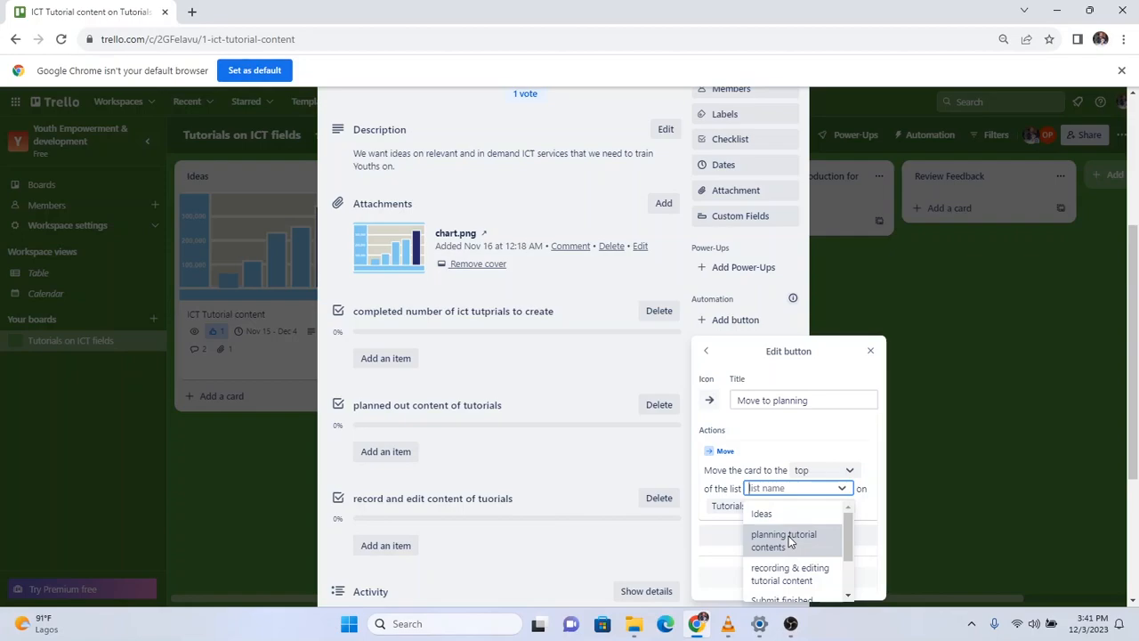
scroll(788, 539, down, 2)
scroll(789, 538, up, 2)
click(787, 536)
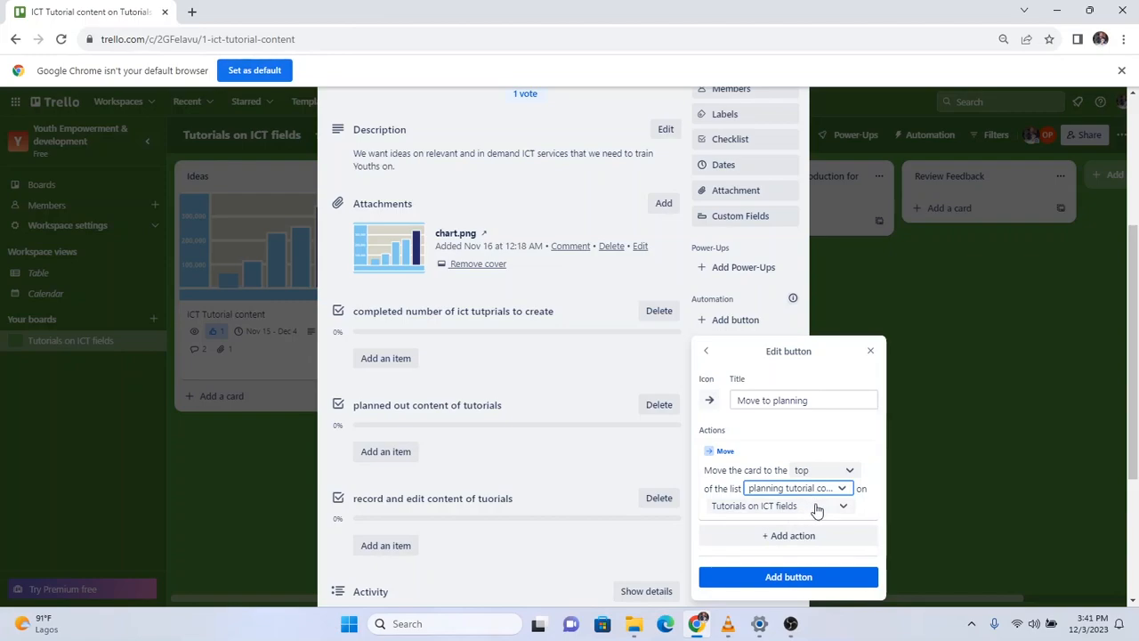
click(821, 508)
click(819, 508)
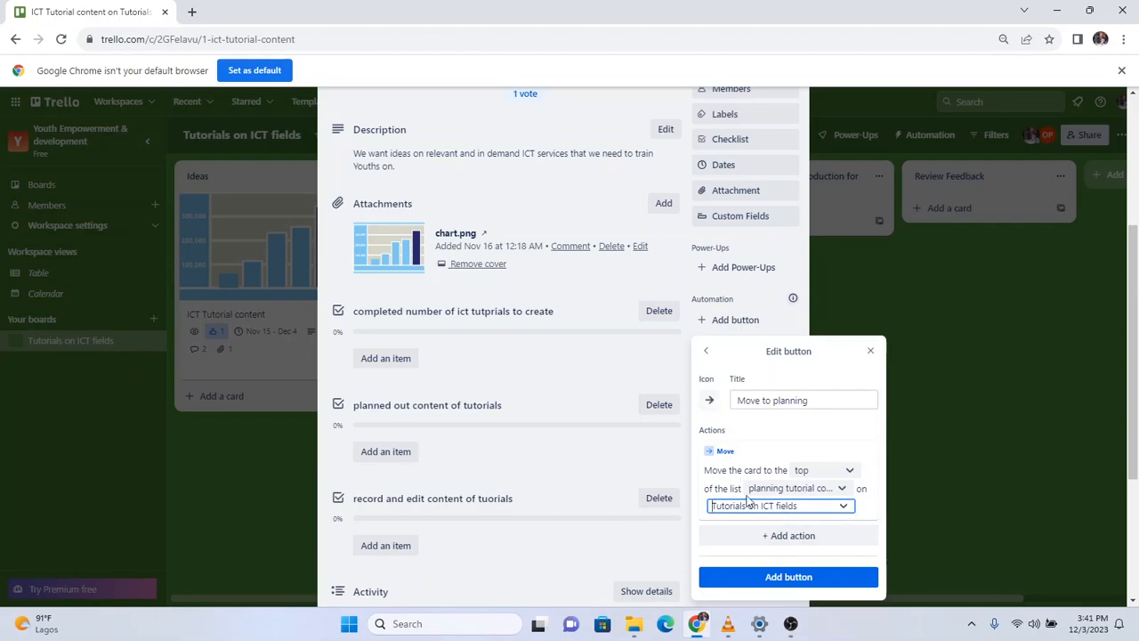
click(775, 579)
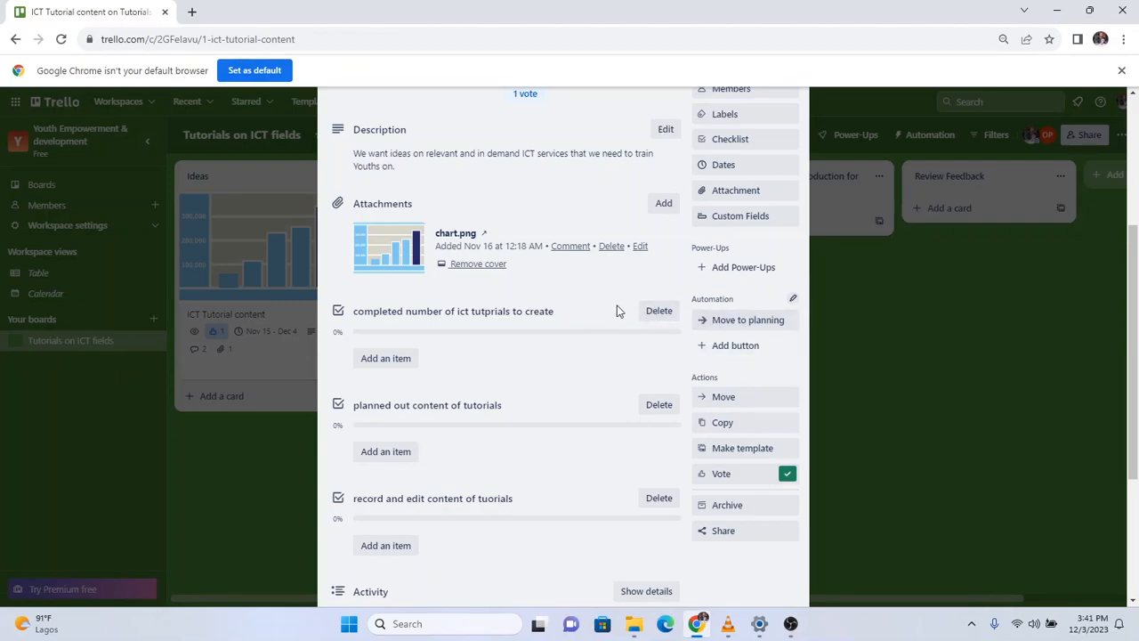
Use the Move to planning button on the card, then close the card back to the board.
click(725, 326)
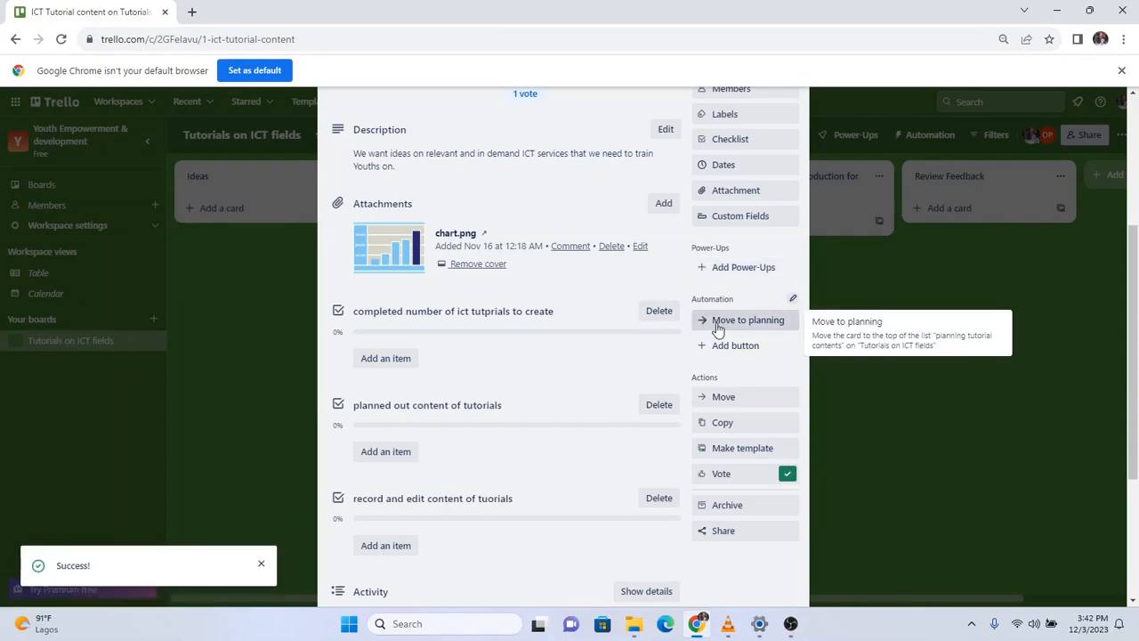
scroll(861, 282, up, 3)
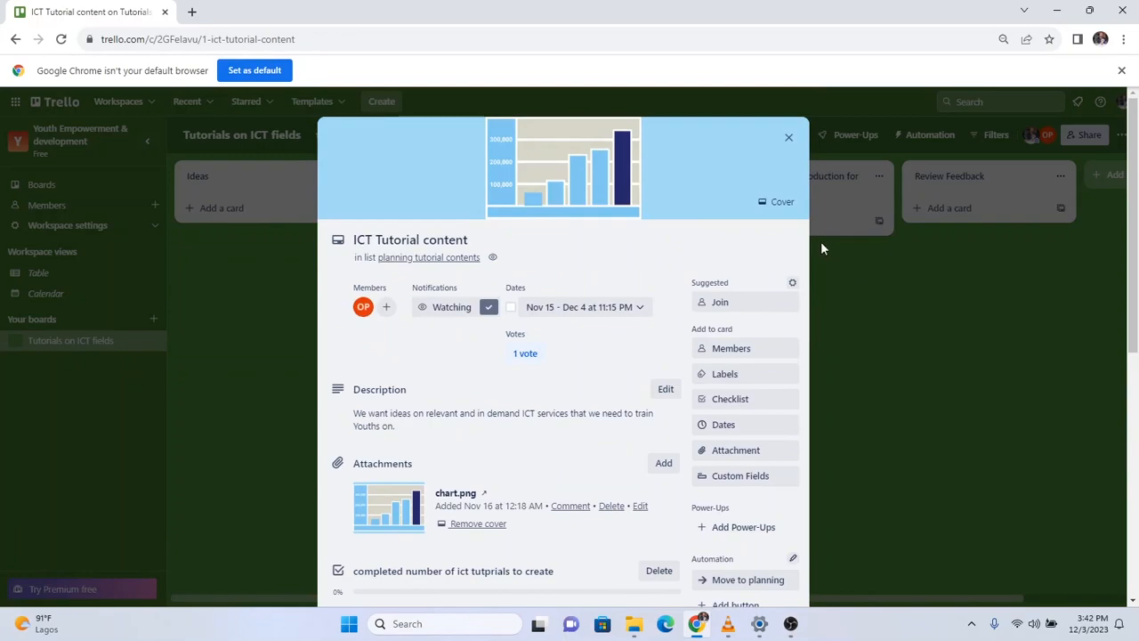
click(789, 142)
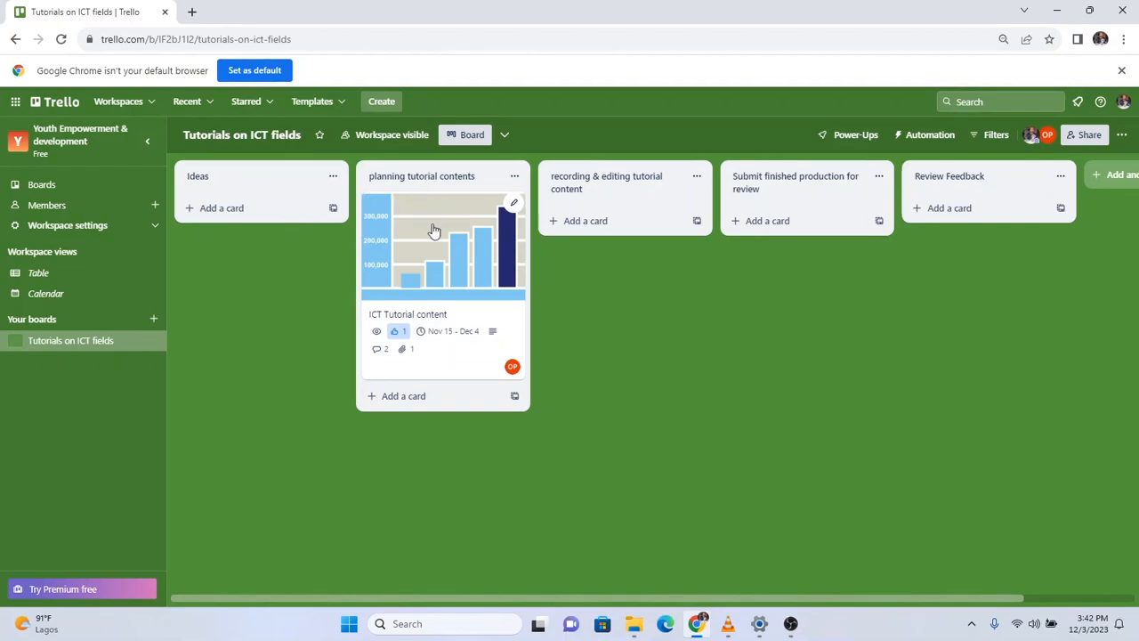
drag(431, 231, 300, 199)
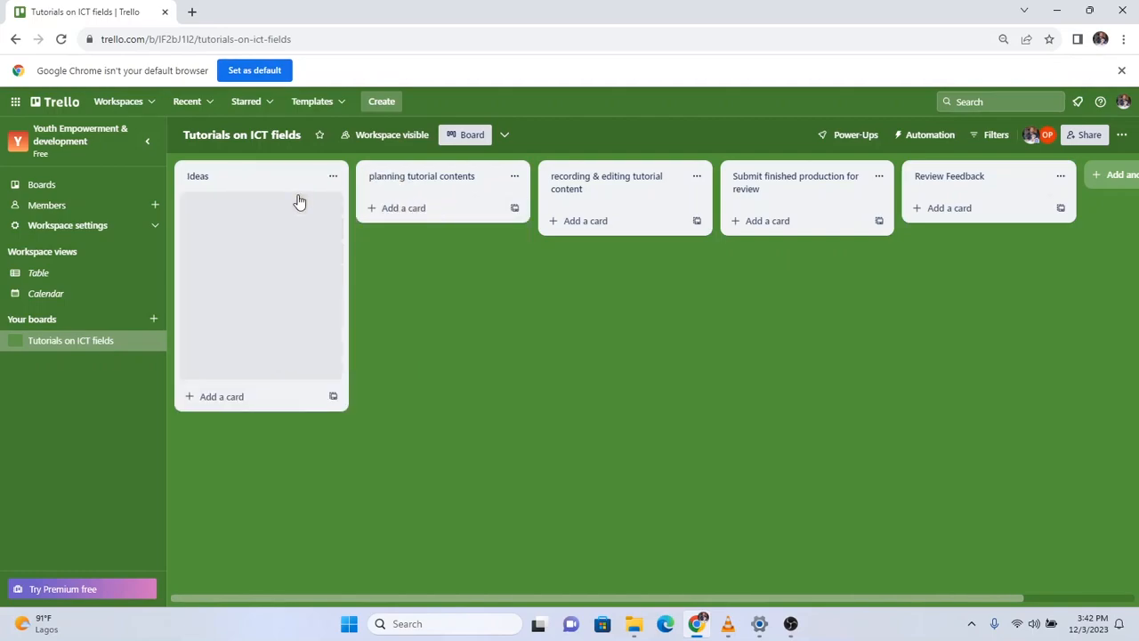
mouse_move(246, 226)
mouse_down()
mouse_move(351, 212)
mouse_move(256, 230)
mouse_up()
click(256, 229)
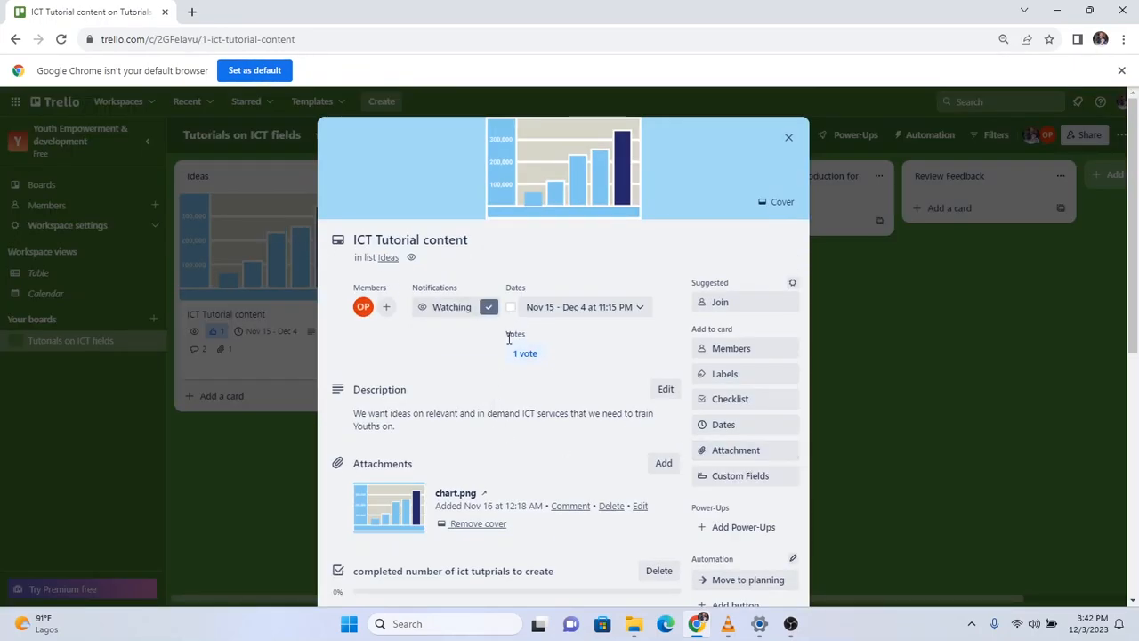
scroll(485, 436, down, 1)
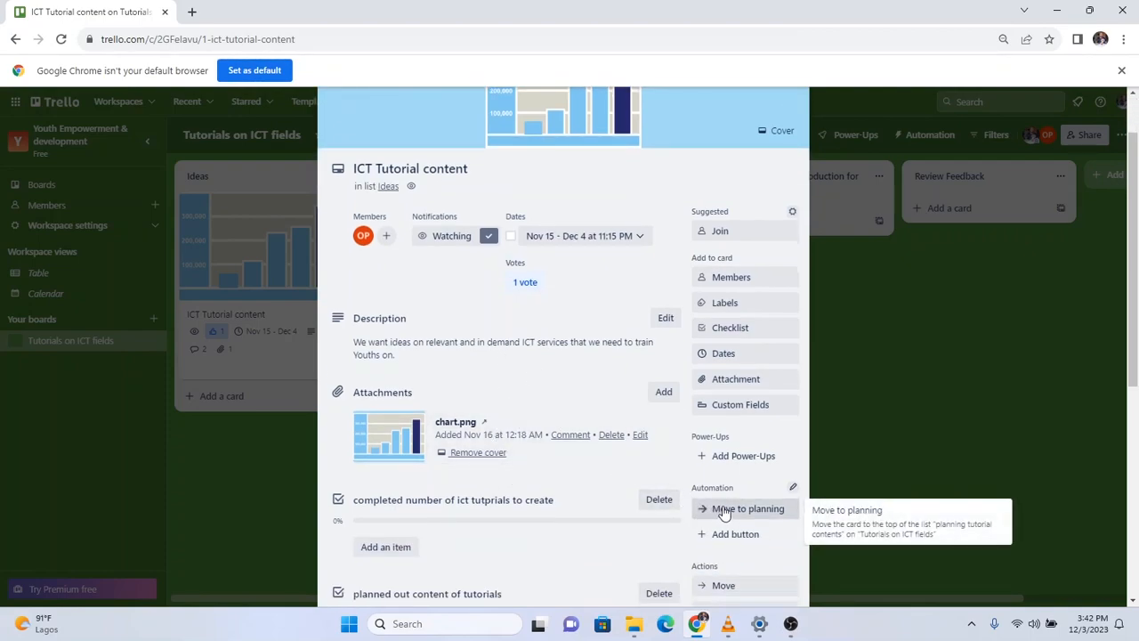
click(767, 508)
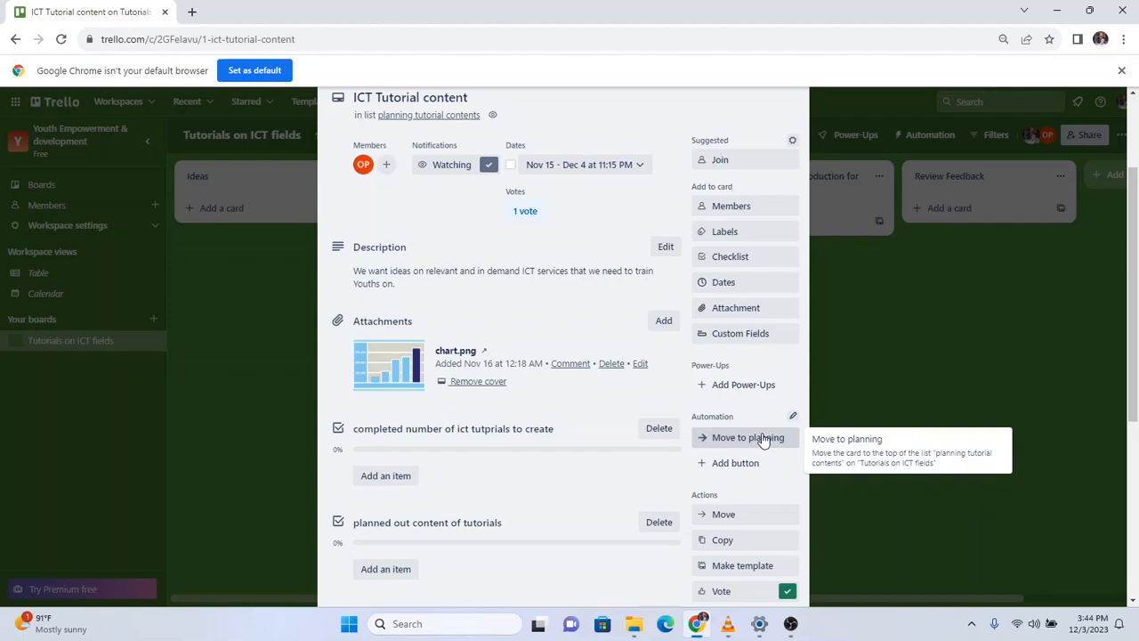
scroll(752, 440, up, 3)
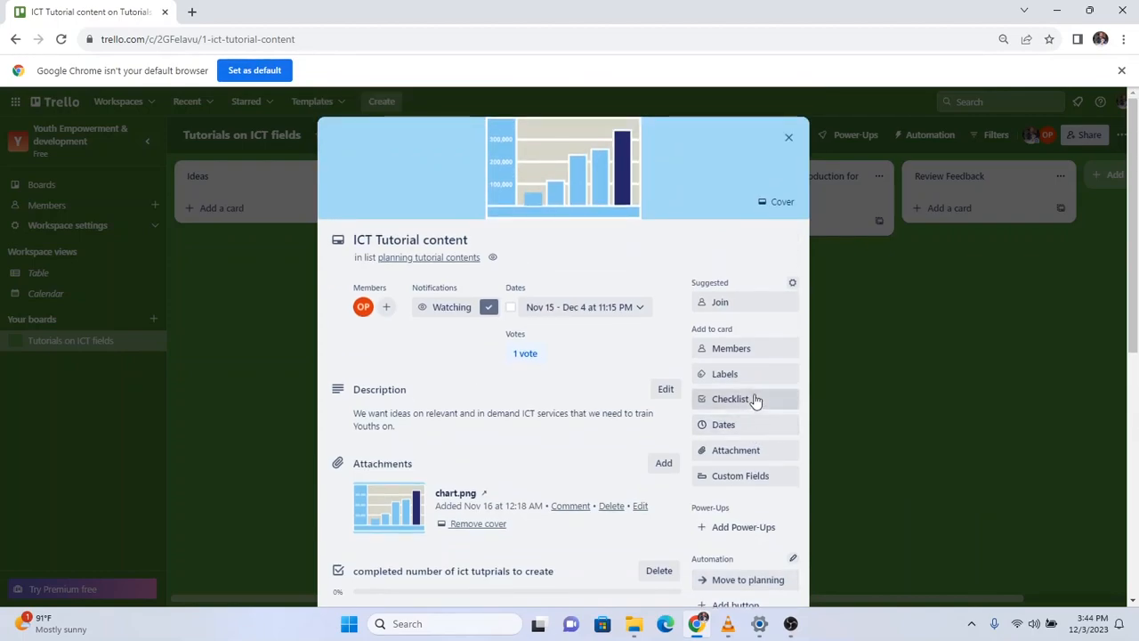
click(788, 142)
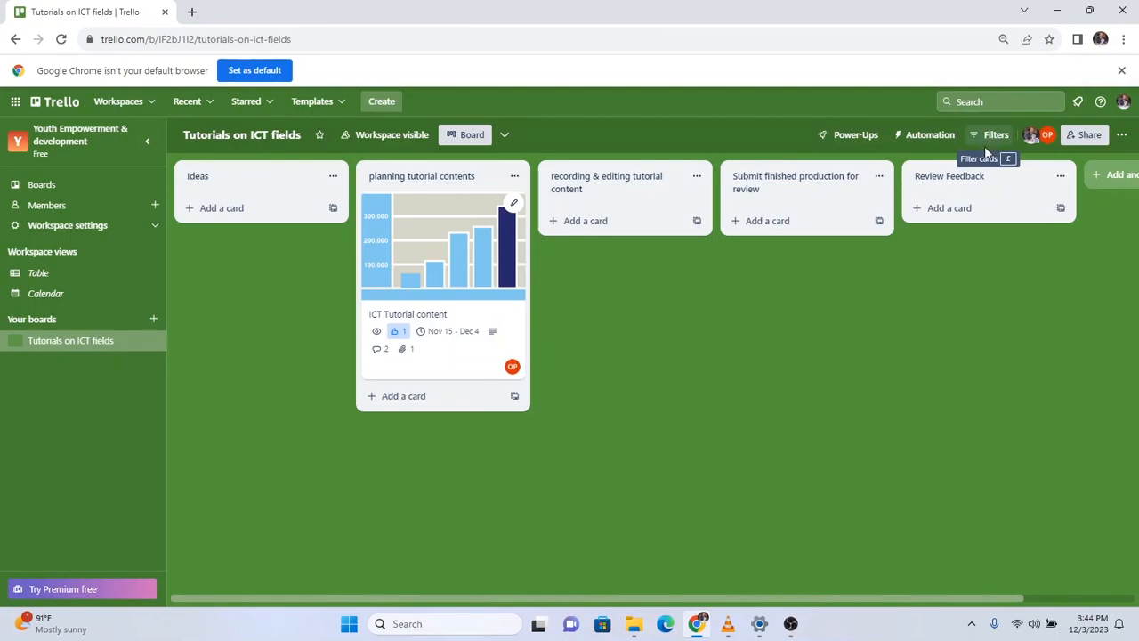
Go to Rules from the board's Automation menu.
click(911, 141)
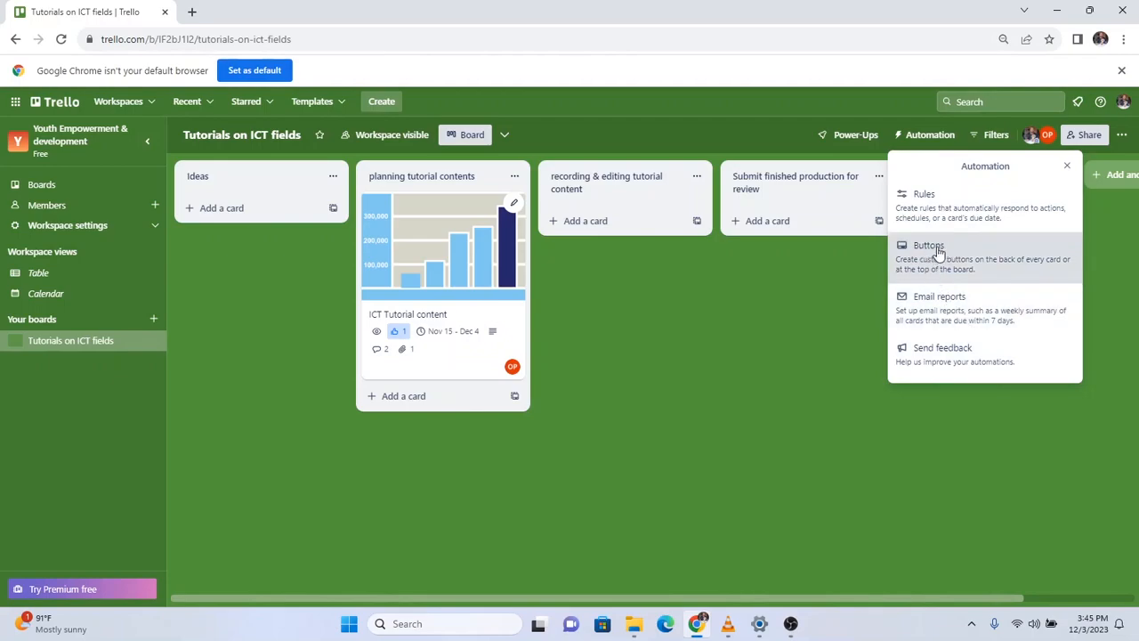
click(935, 200)
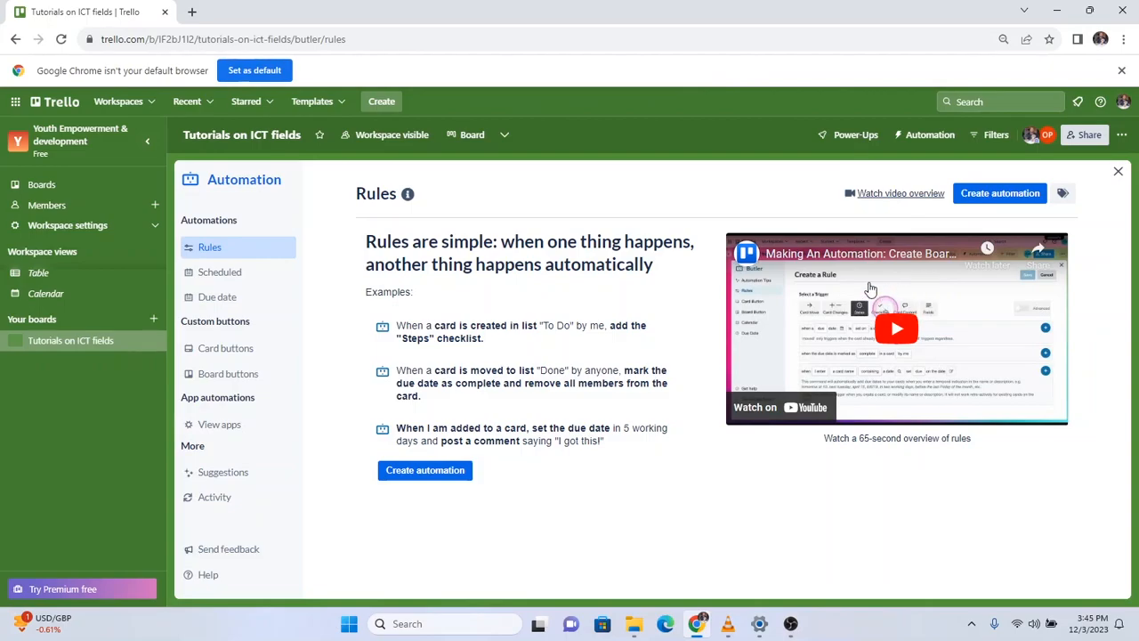
Create a new rule with the Card Move trigger 'when a card is added to the board by me'.
click(410, 477)
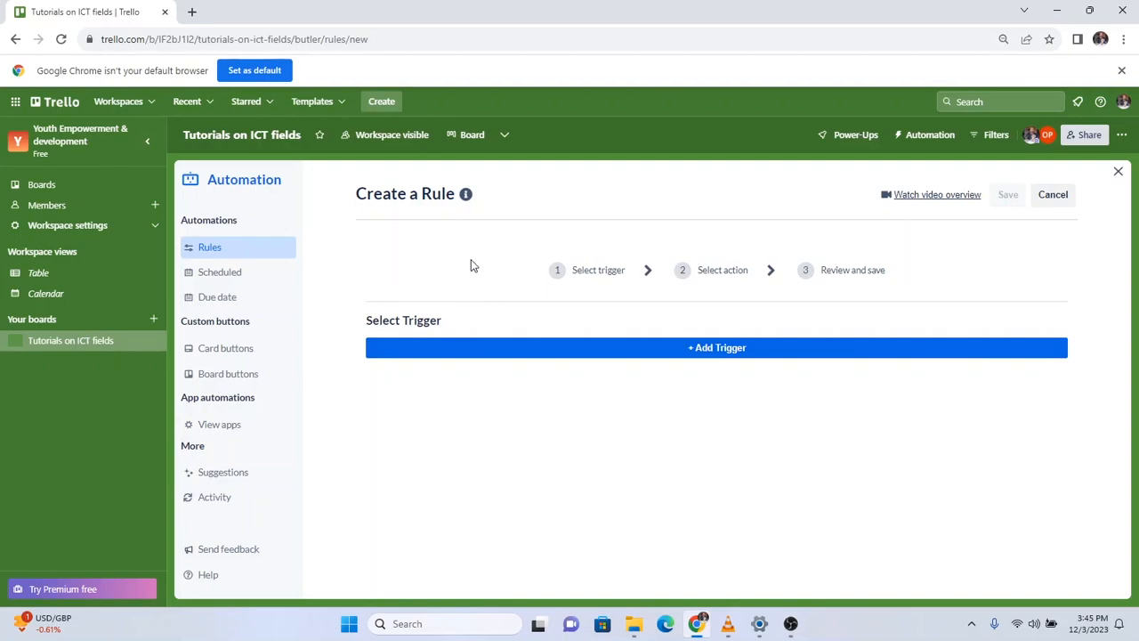
click(649, 350)
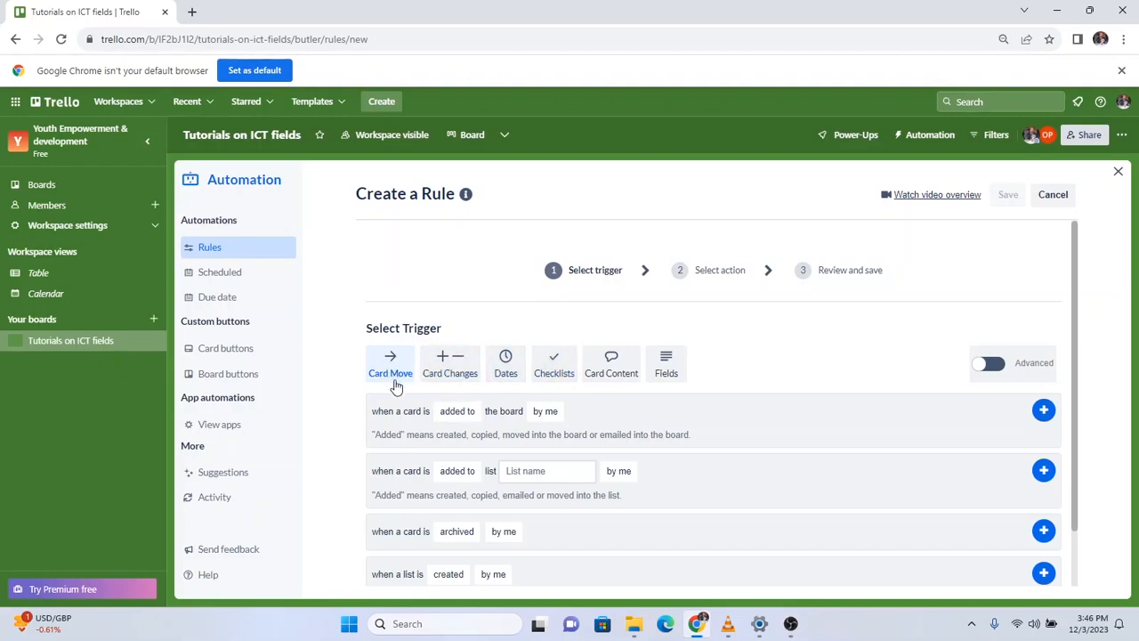
scroll(429, 299, down, 1)
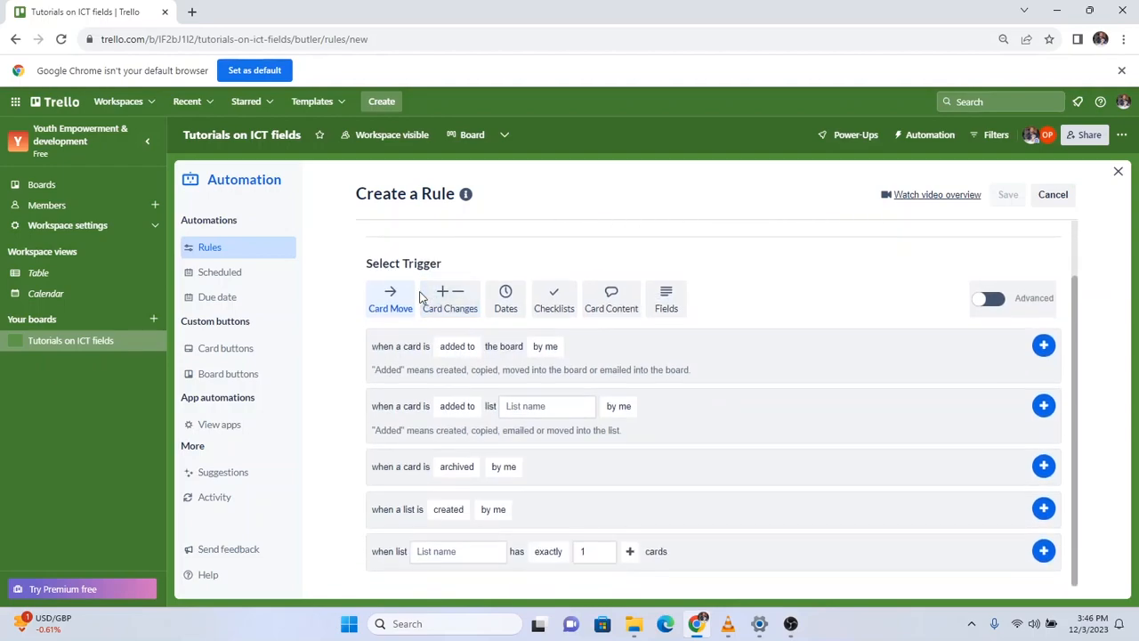
click(457, 348)
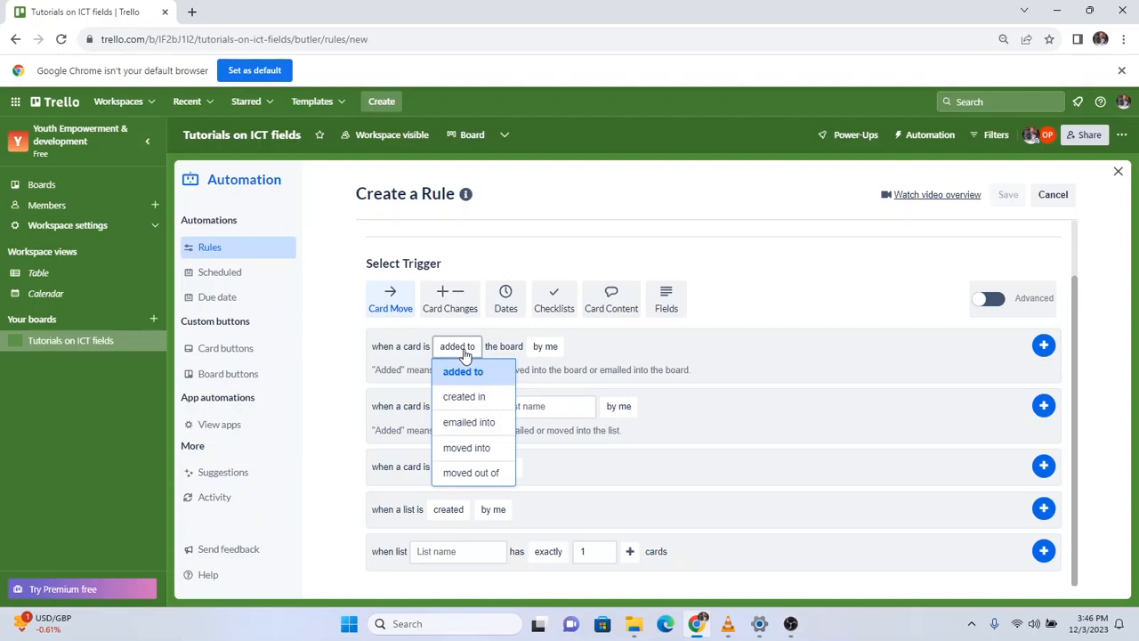
click(504, 345)
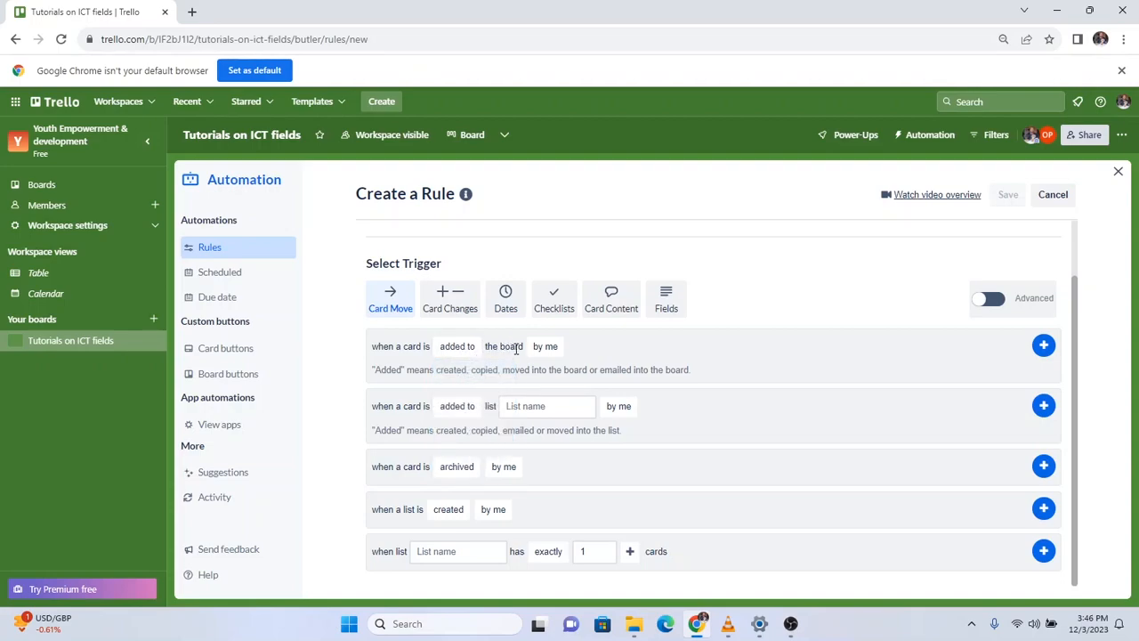
click(541, 349)
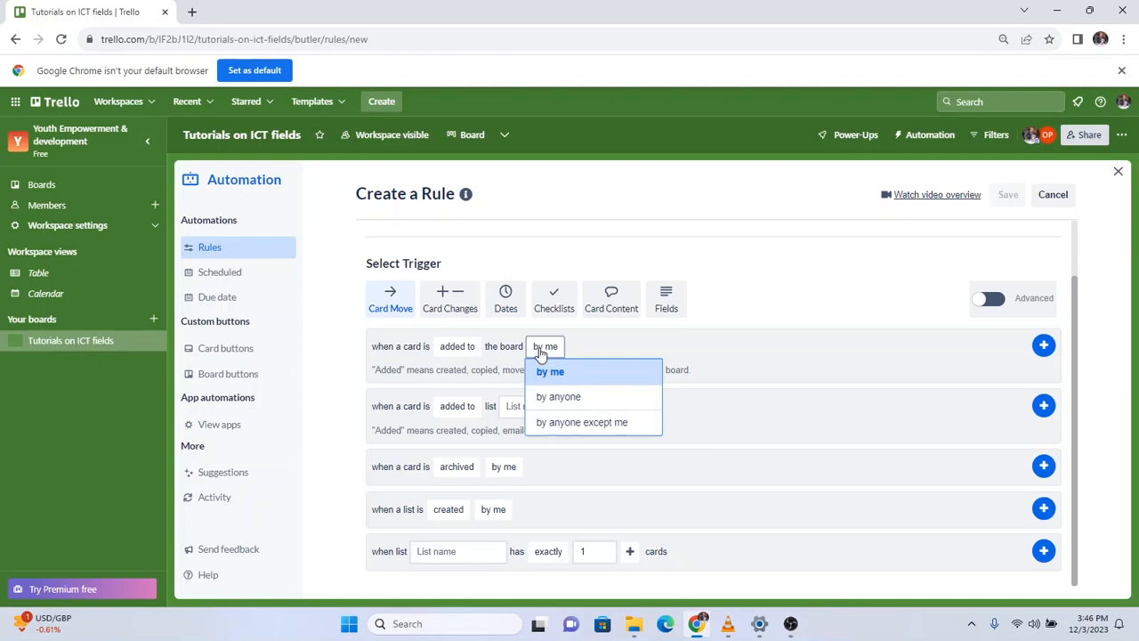
click(398, 365)
click(545, 346)
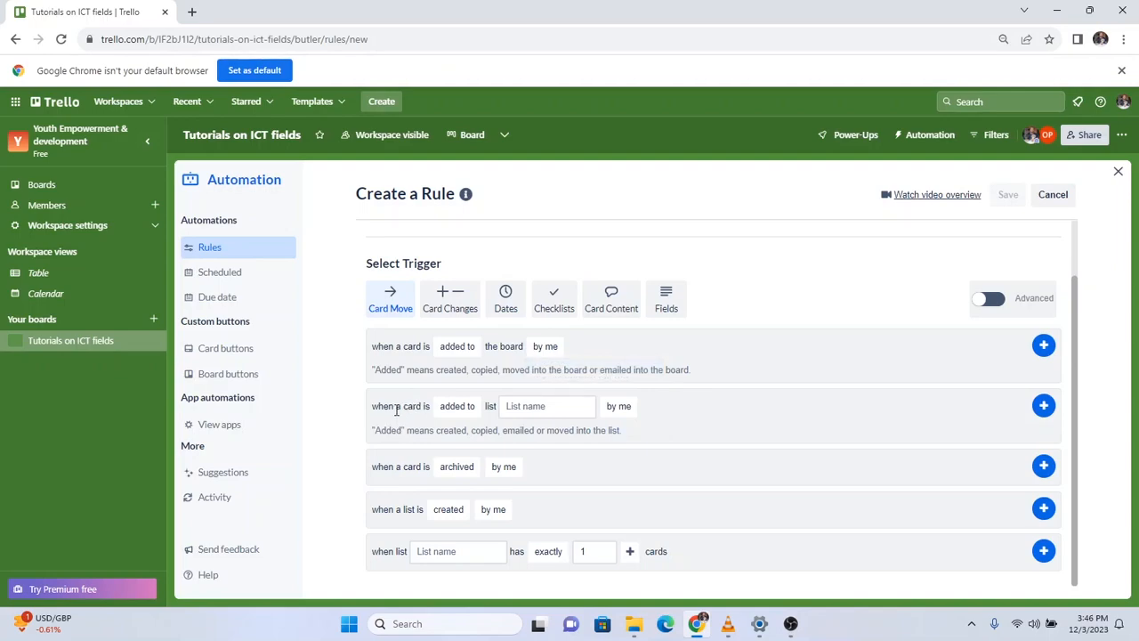
mouse_move(544, 348)
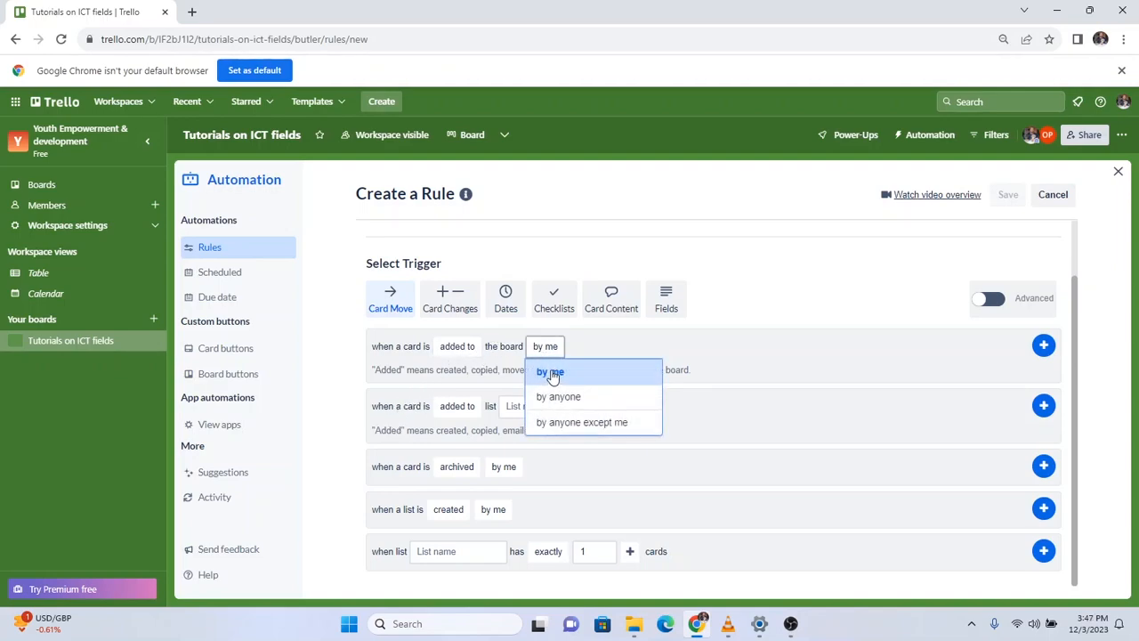
click(552, 376)
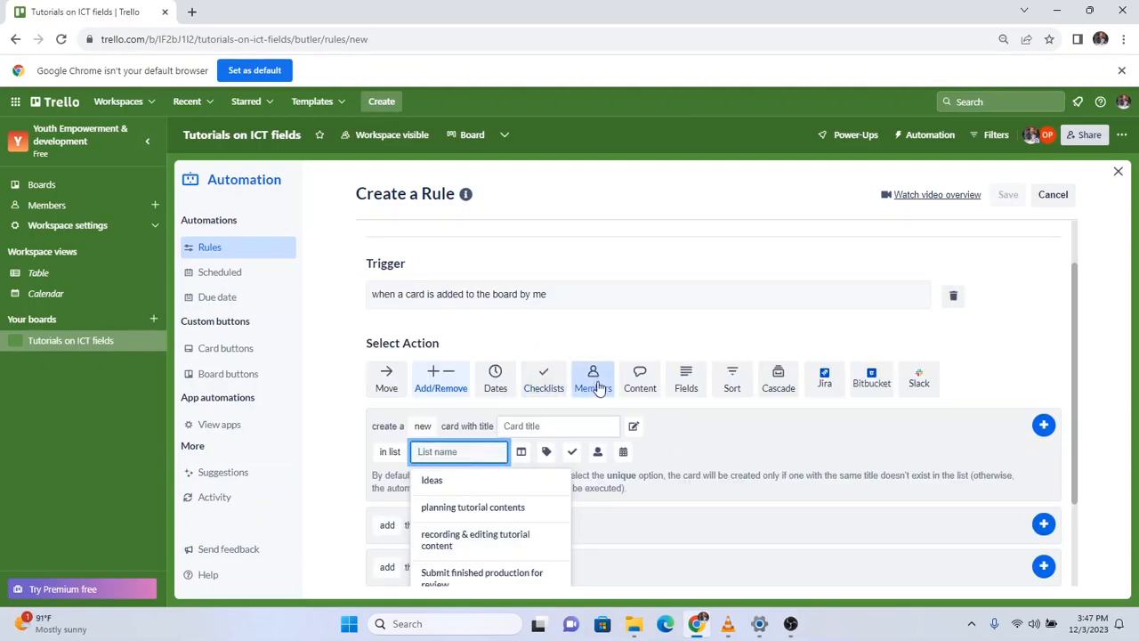
click(572, 339)
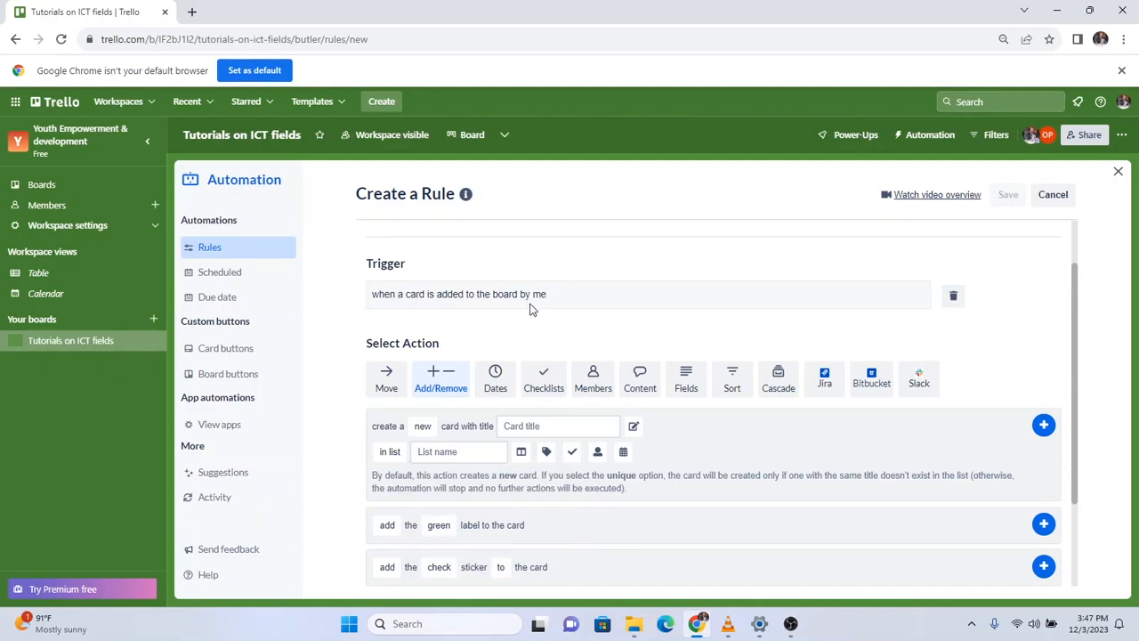
scroll(633, 327, up, 1)
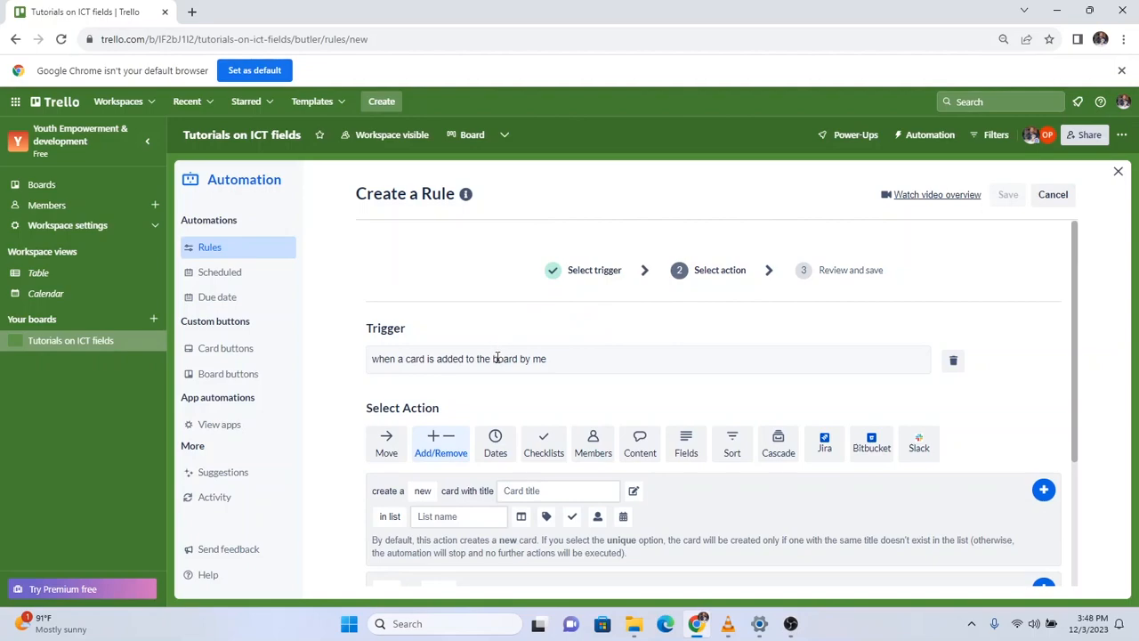
click(385, 448)
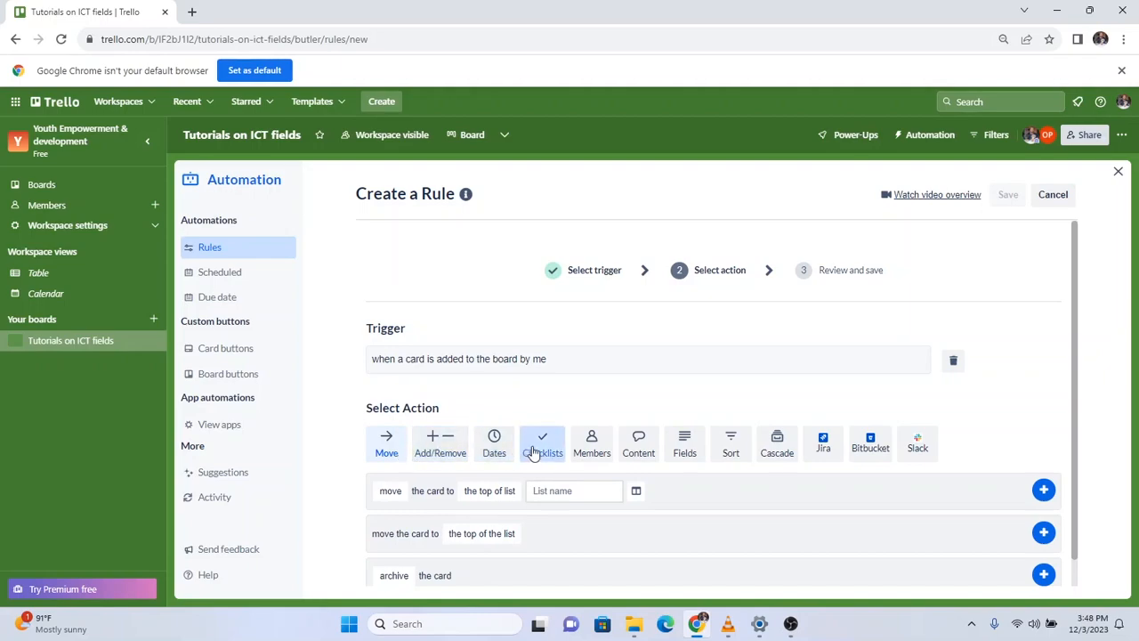
click(594, 449)
scroll(591, 440, down, 2)
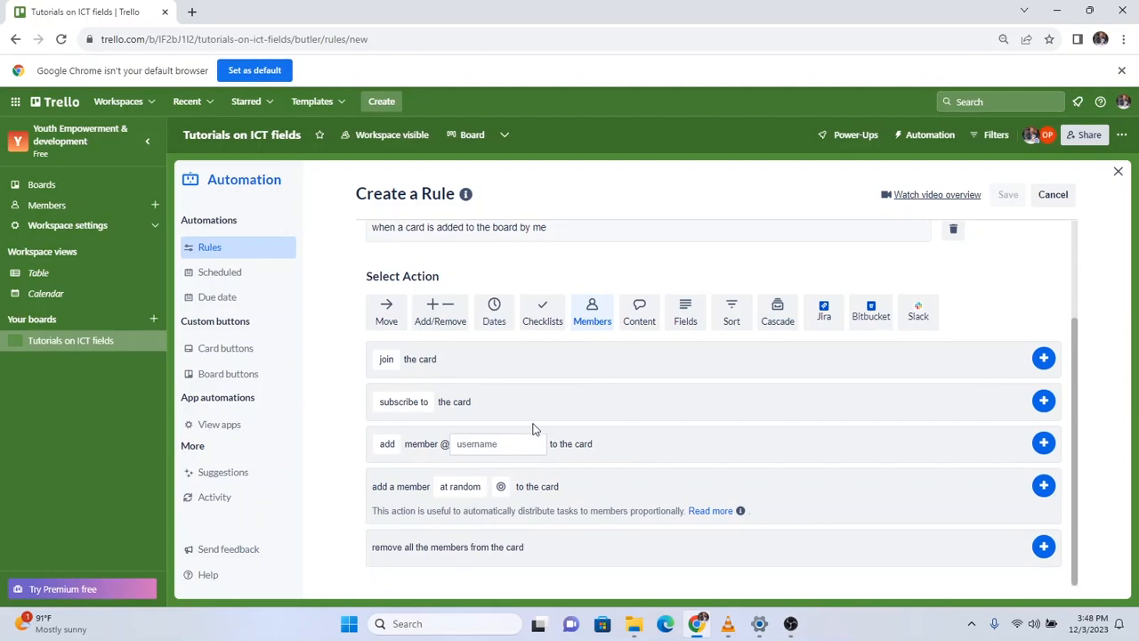
click(469, 447)
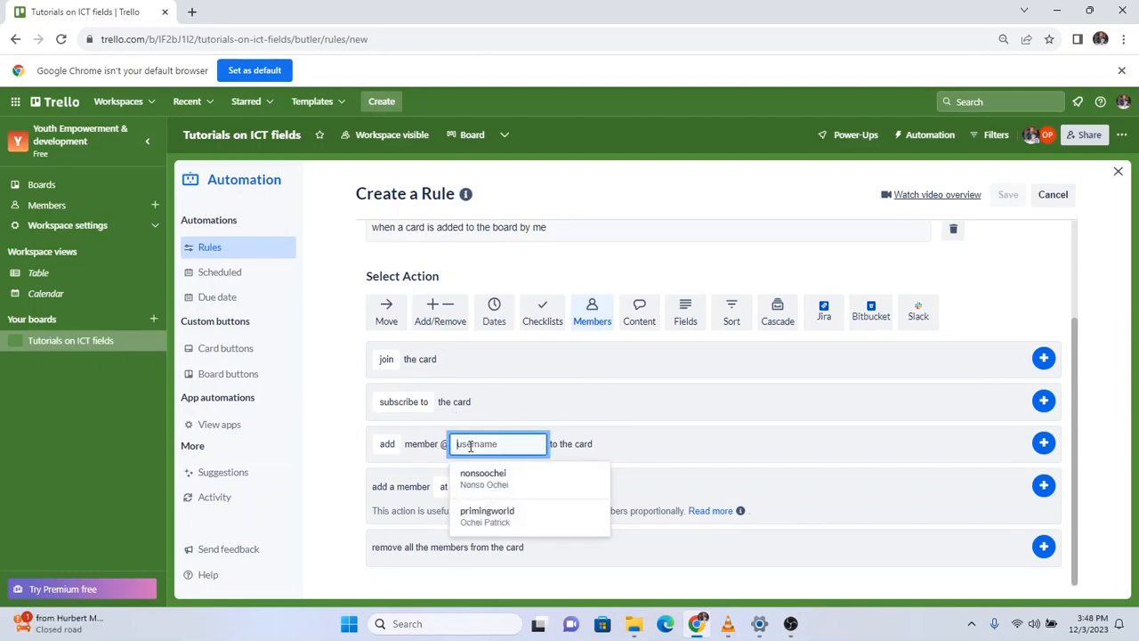
click(487, 516)
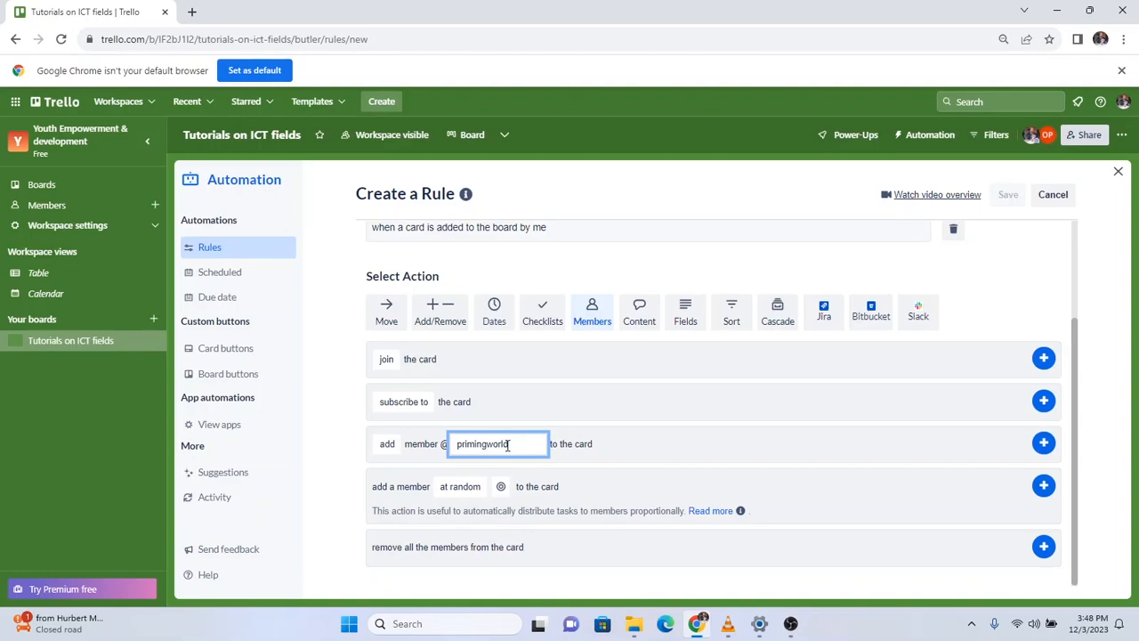
click(1042, 442)
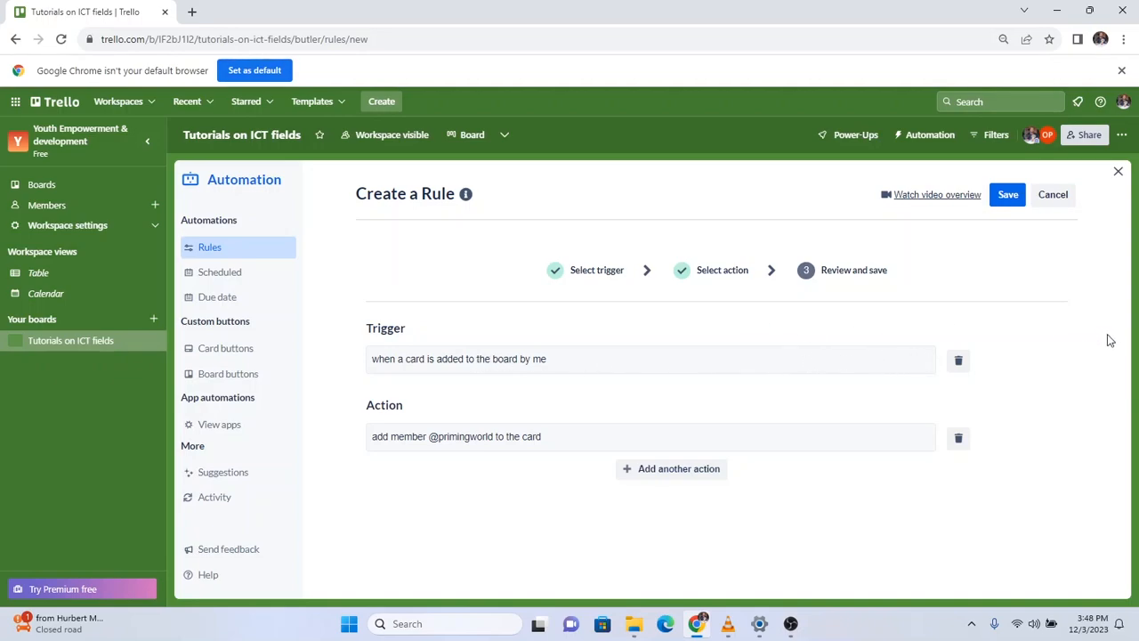
Replace the trigger with 'when a card is added to list recording & editing tutorial content by me'.
click(958, 361)
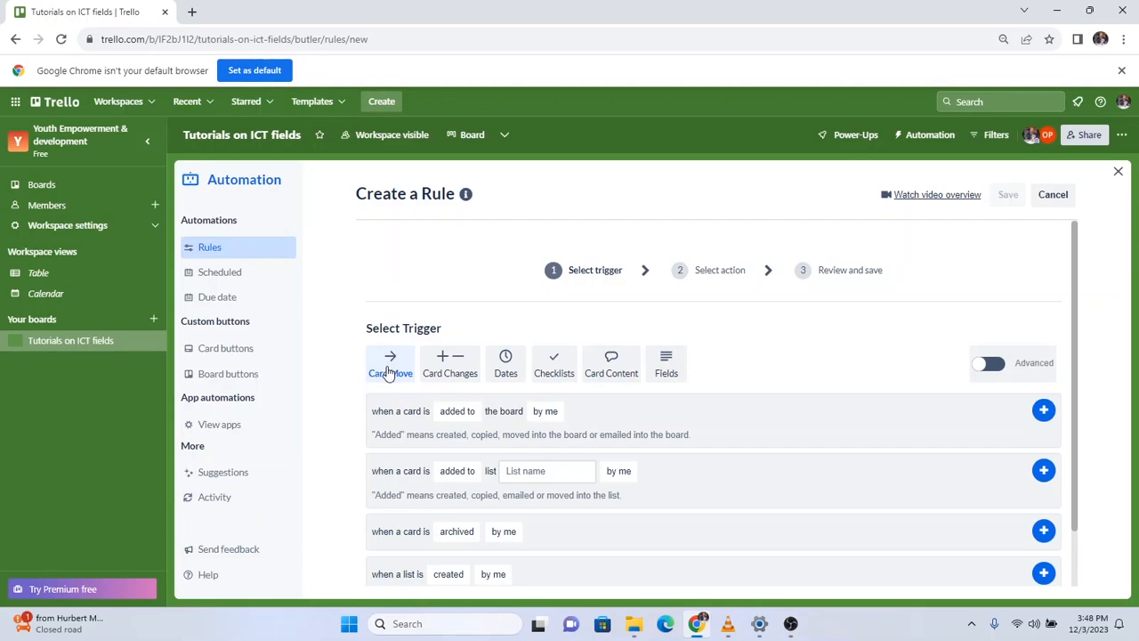
click(453, 411)
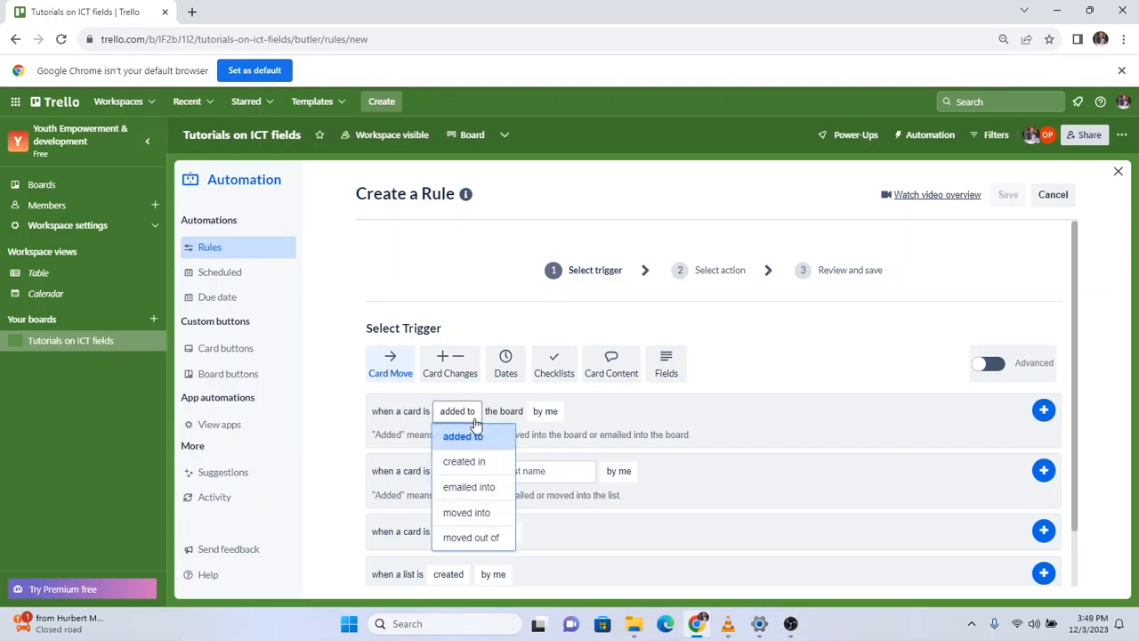
click(377, 433)
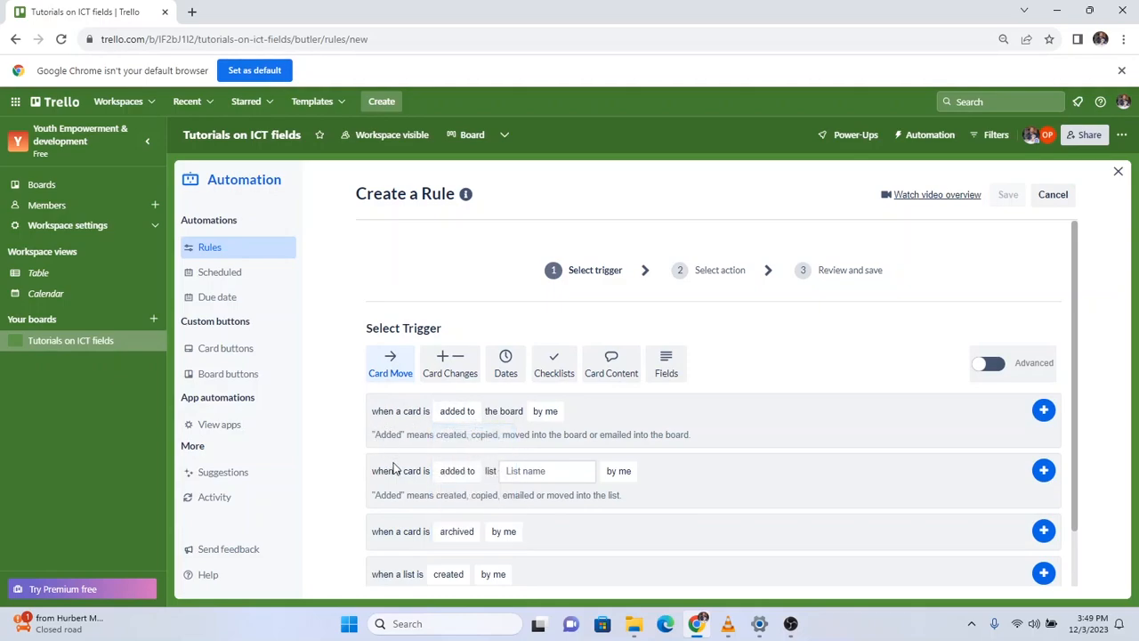
click(471, 413)
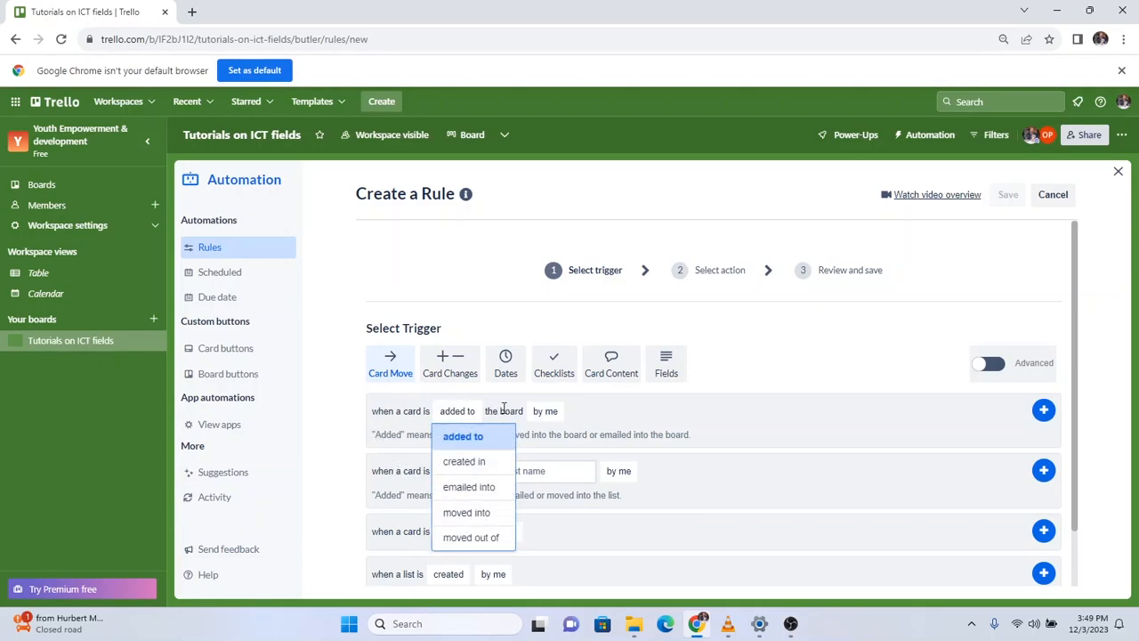
click(543, 410)
click(442, 435)
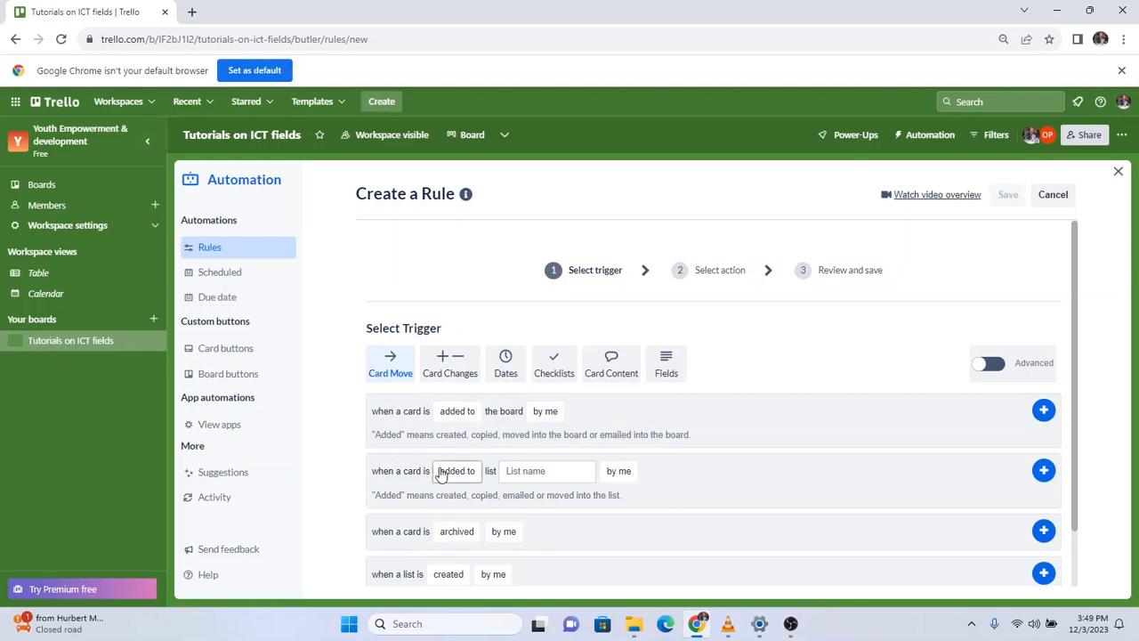
click(577, 471)
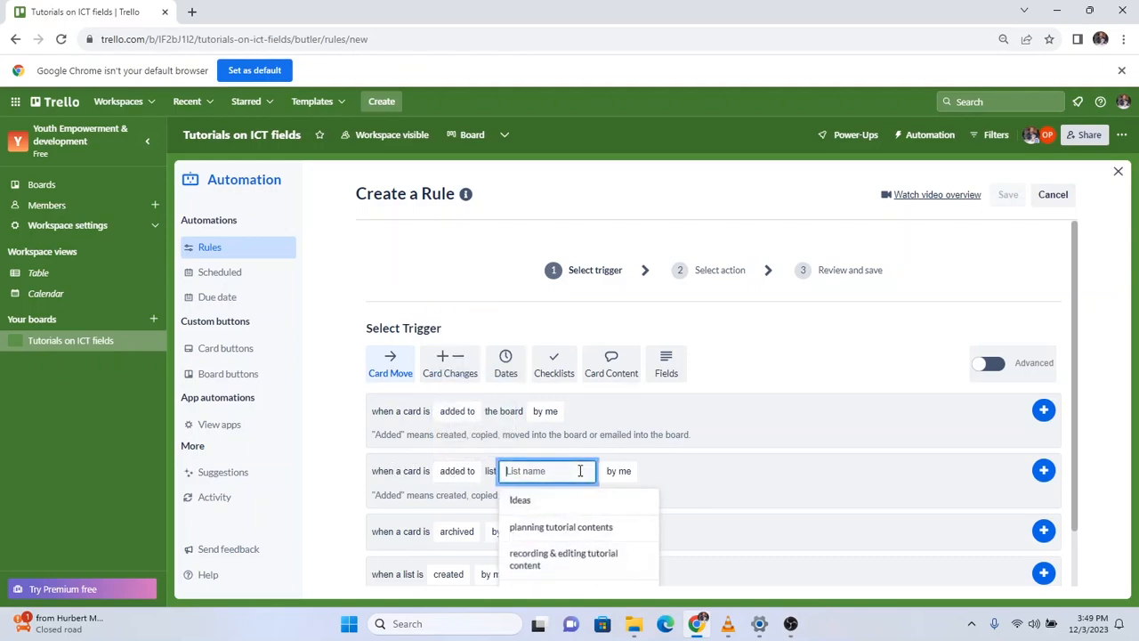
click(552, 558)
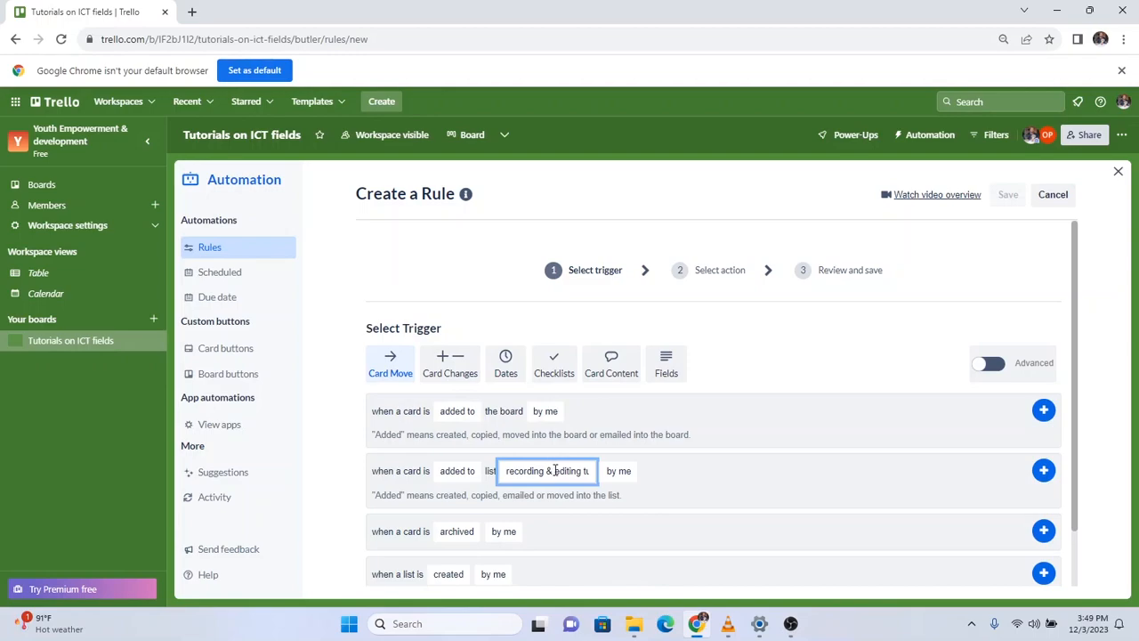
click(1043, 469)
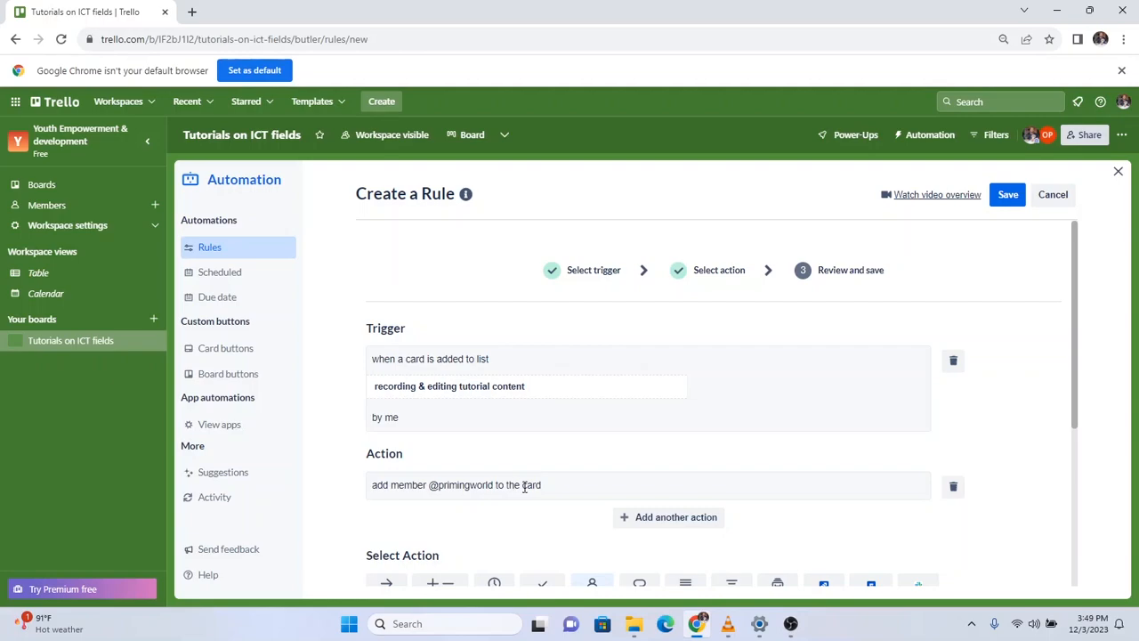
Review the finished rule and save it.
scroll(562, 481, down, 1)
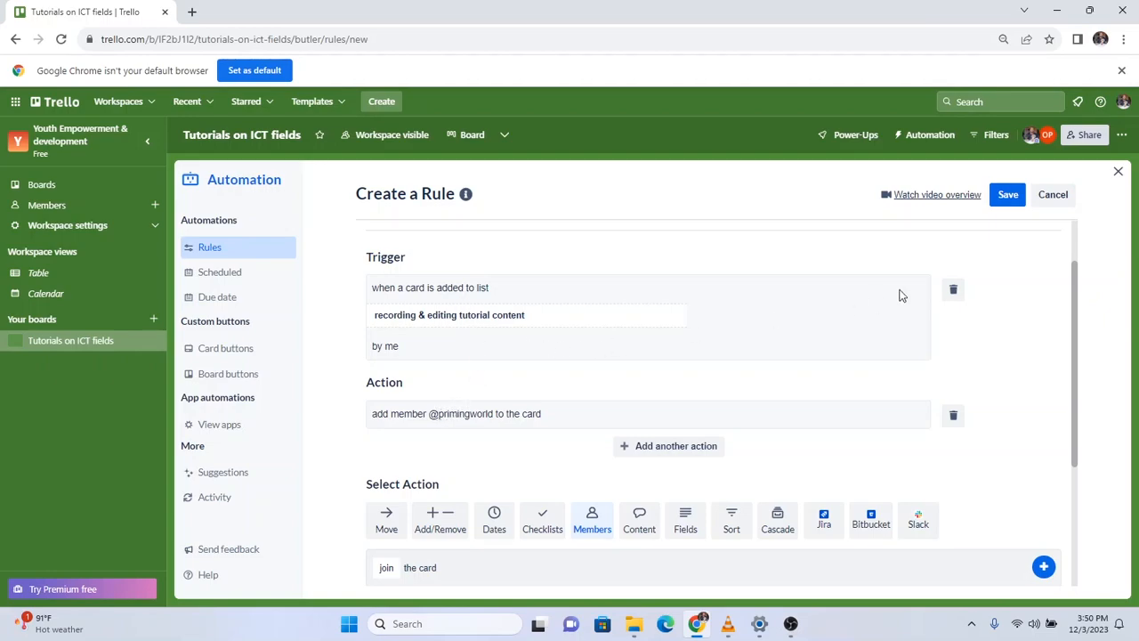
click(1008, 201)
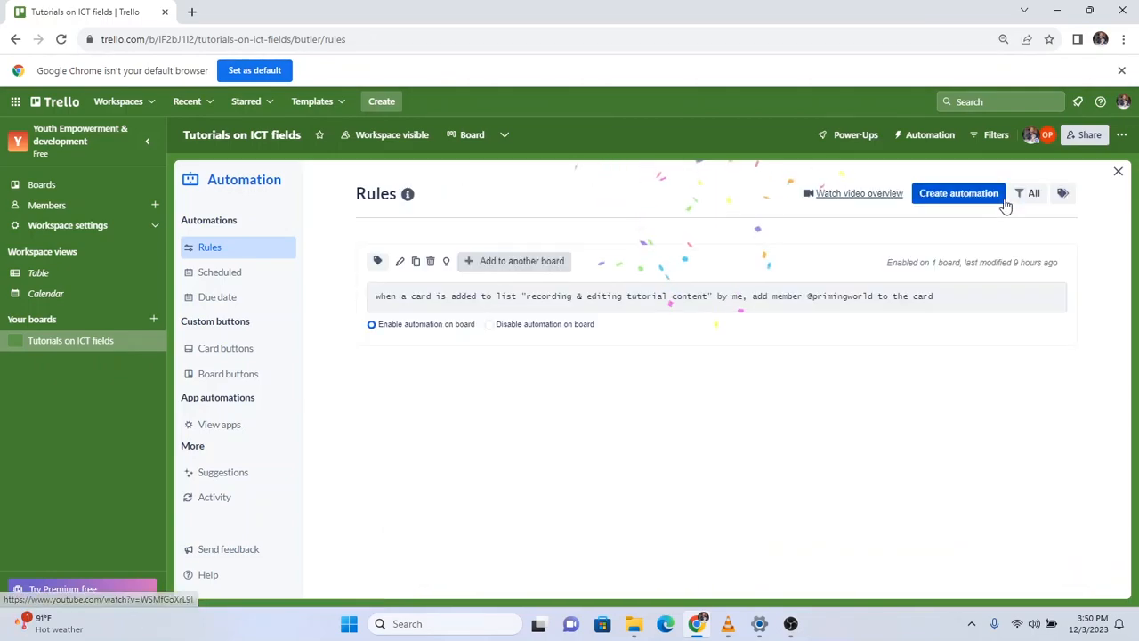
Drag ICT Tutorial content into 'recording & editing tutorial content' and confirm the card gained a member.
click(1118, 172)
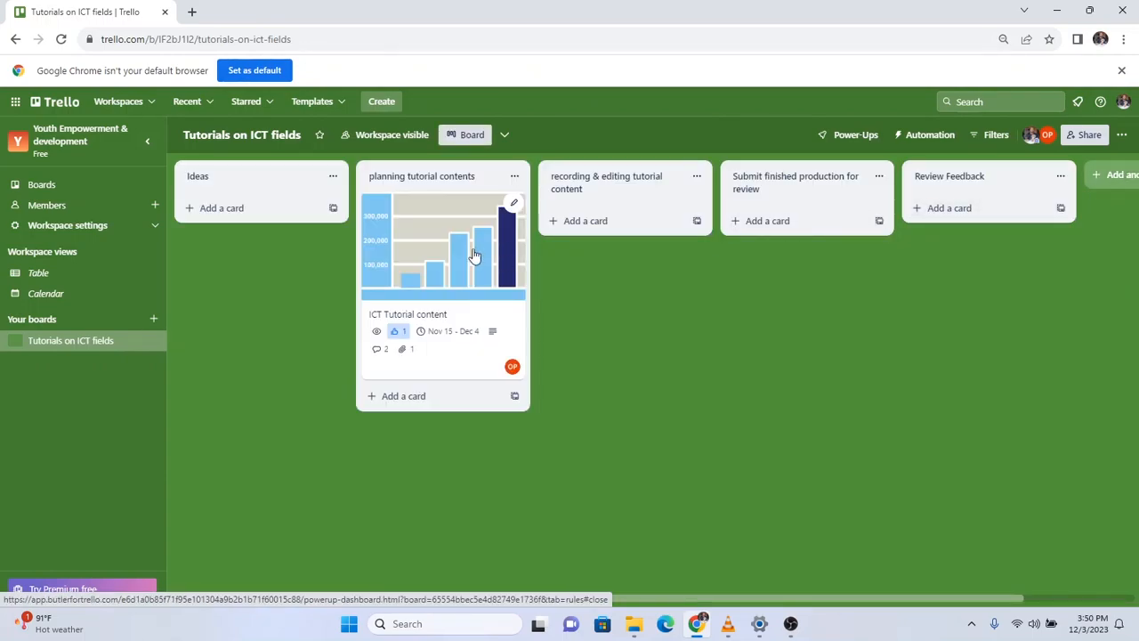
drag(434, 245, 579, 221)
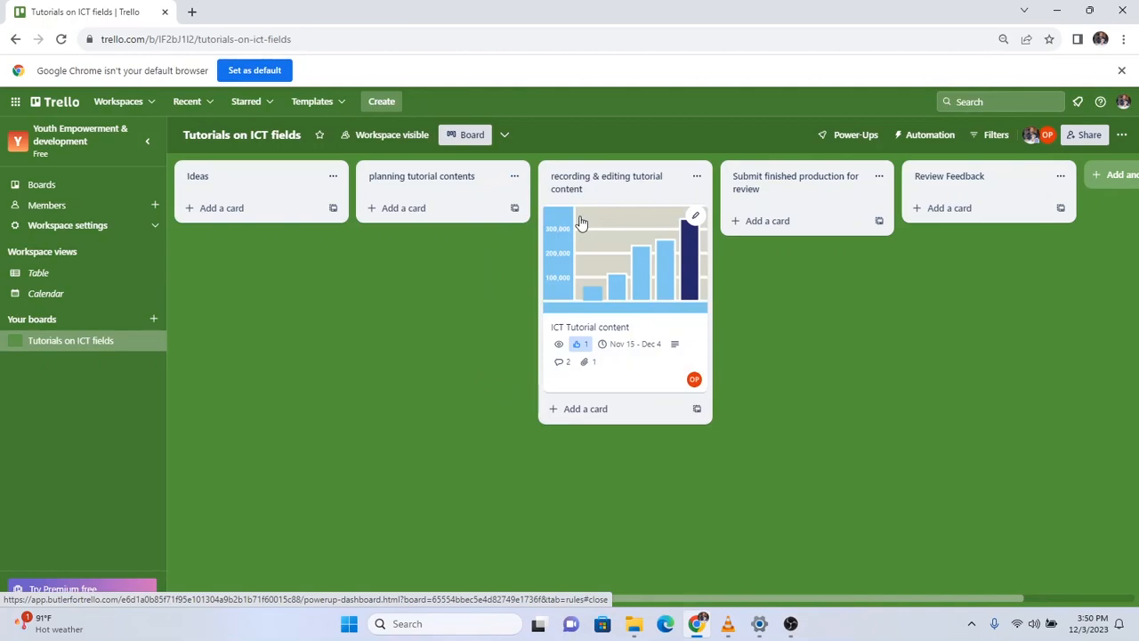
click(610, 241)
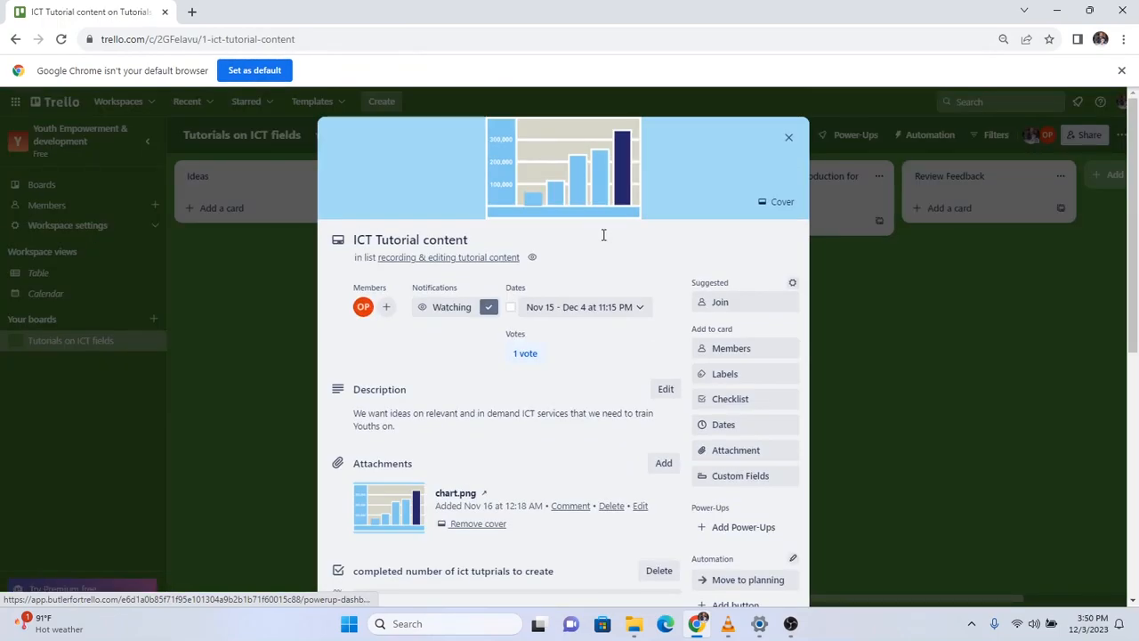
scroll(603, 235, down, 1)
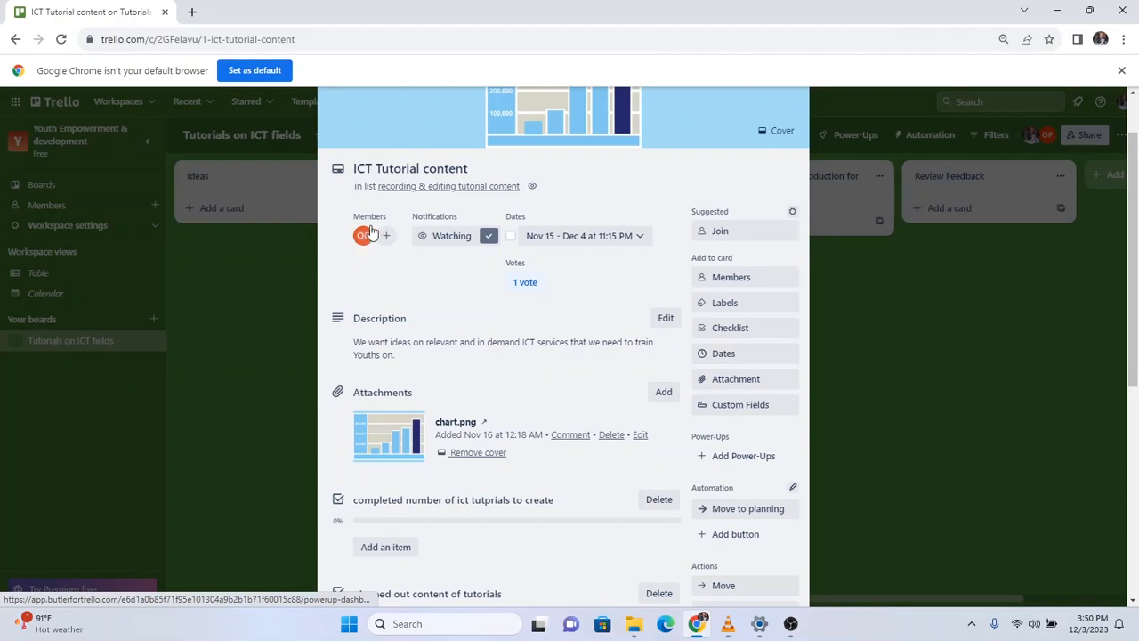
scroll(381, 246, down, 4)
scroll(381, 255, down, 1)
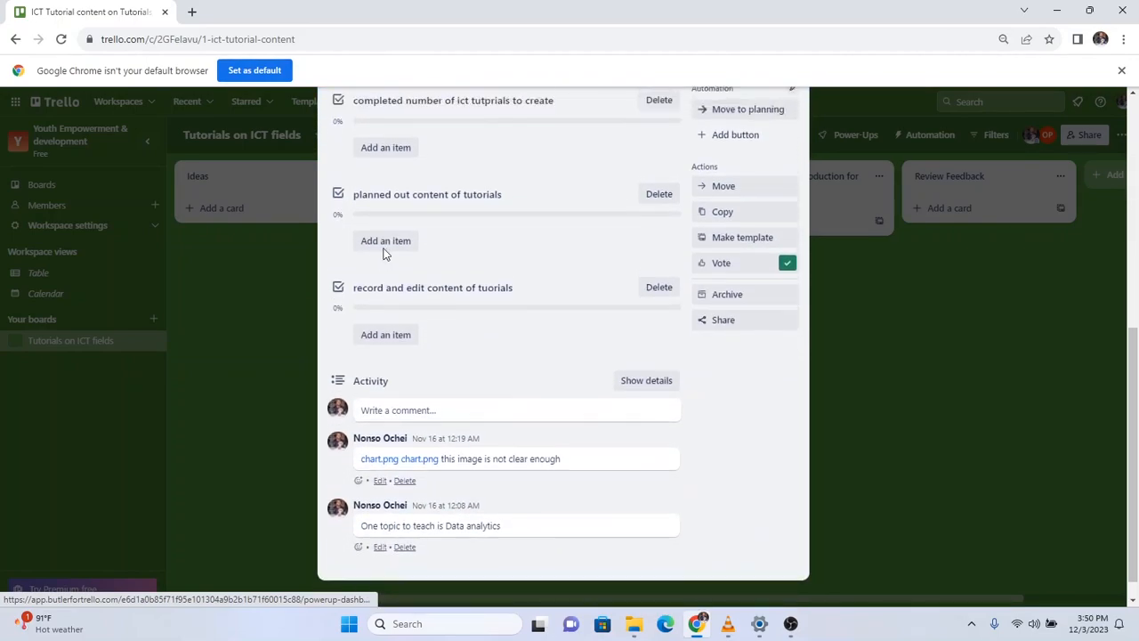
scroll(382, 255, up, 5)
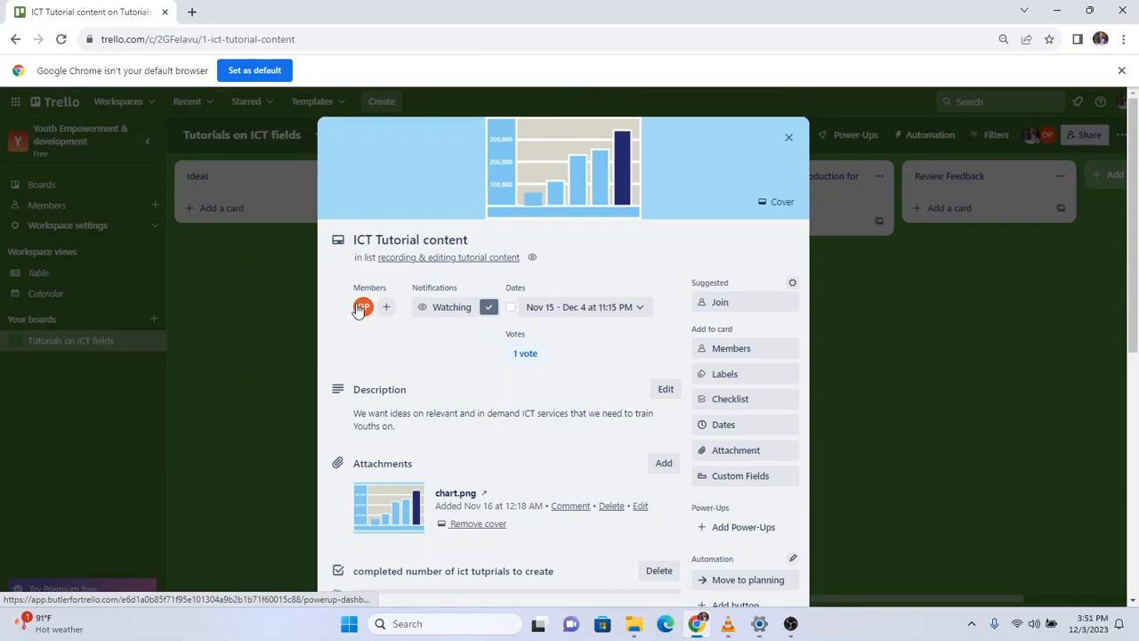
scroll(357, 307, down, 1)
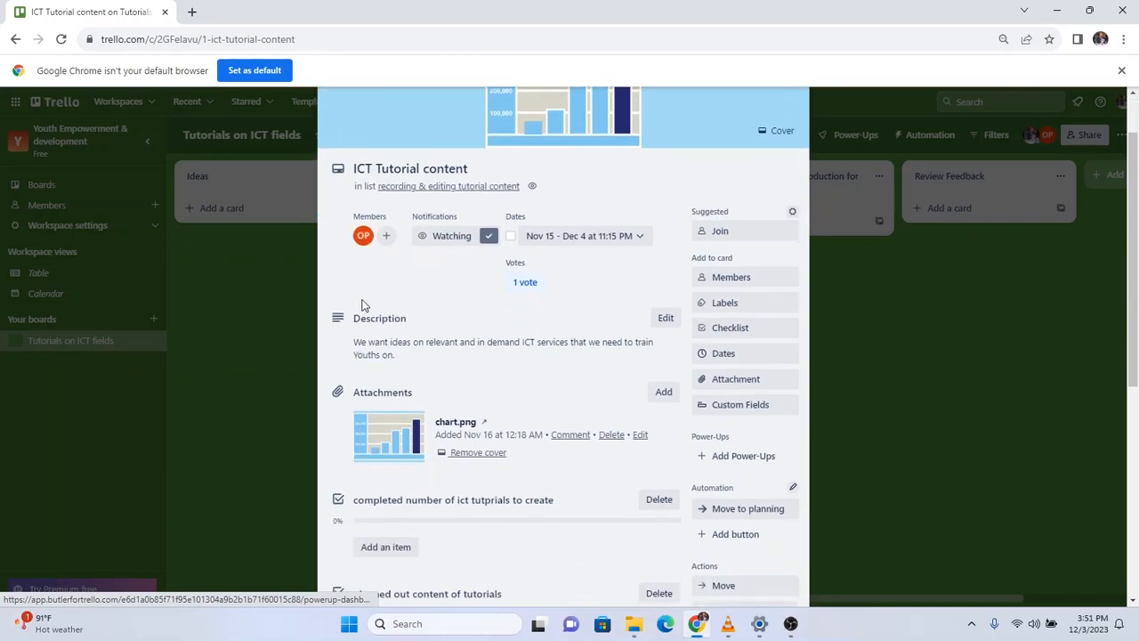
scroll(362, 305, up, 1)
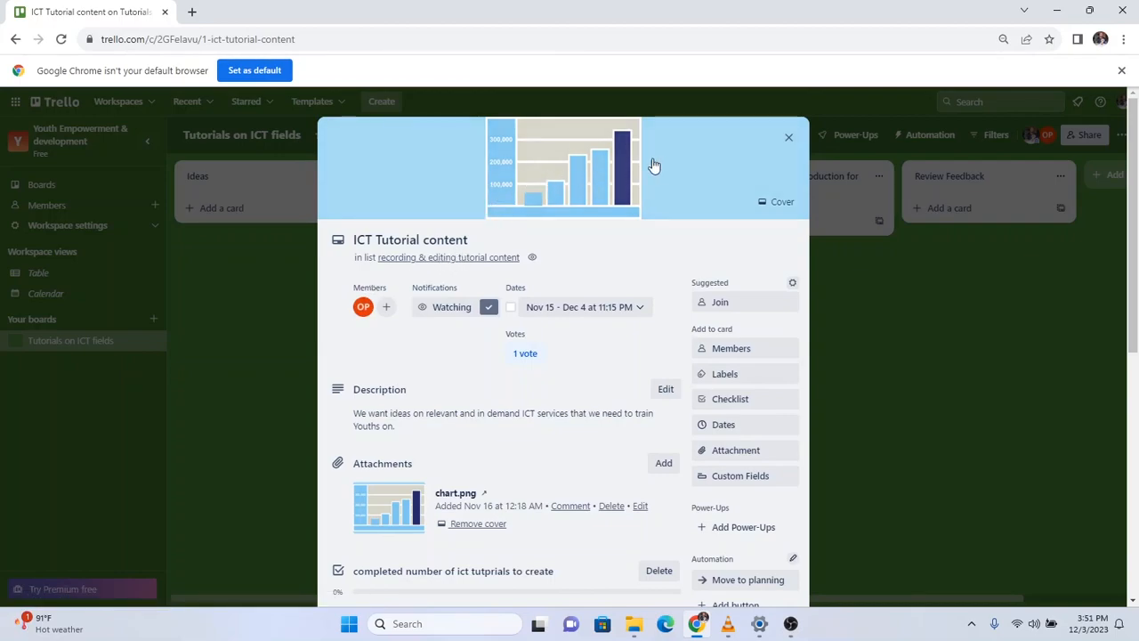
click(789, 137)
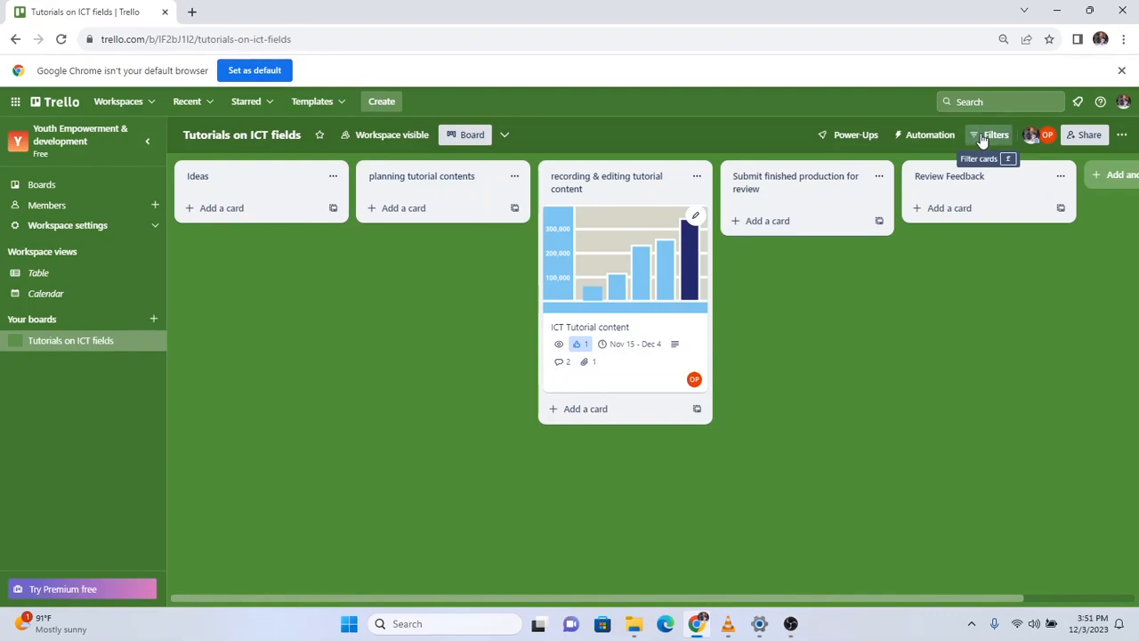
click(983, 140)
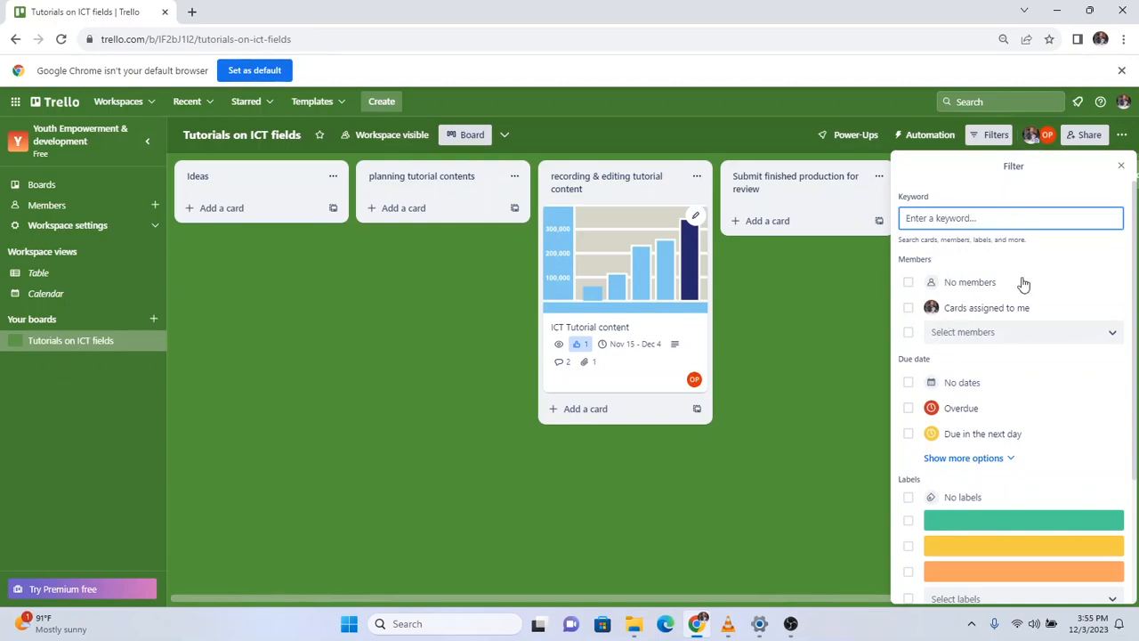
click(1121, 168)
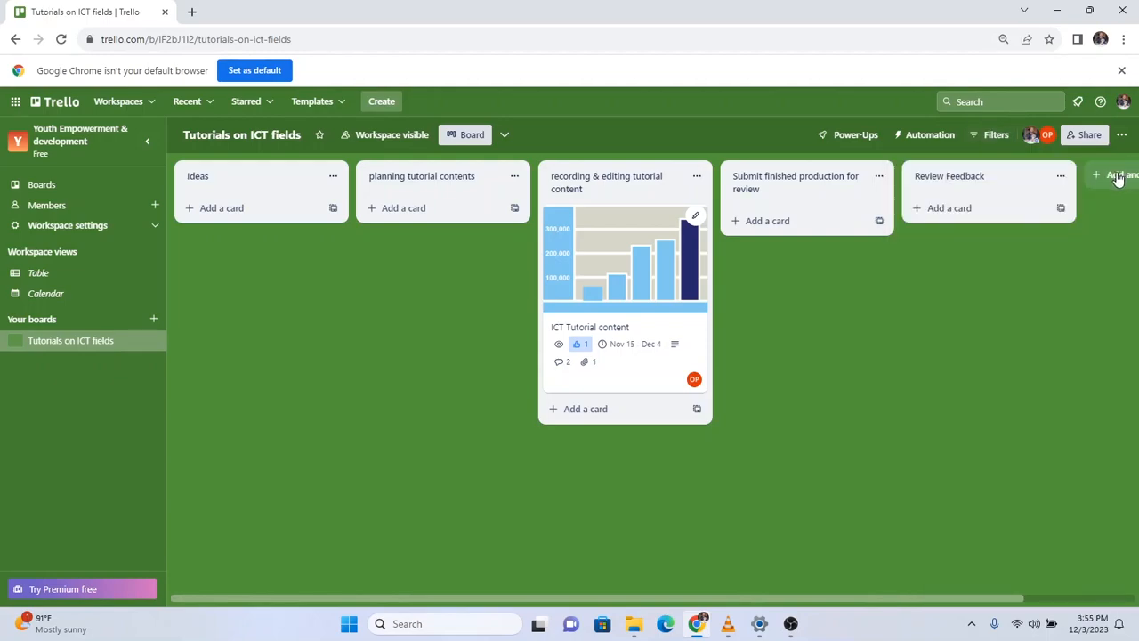